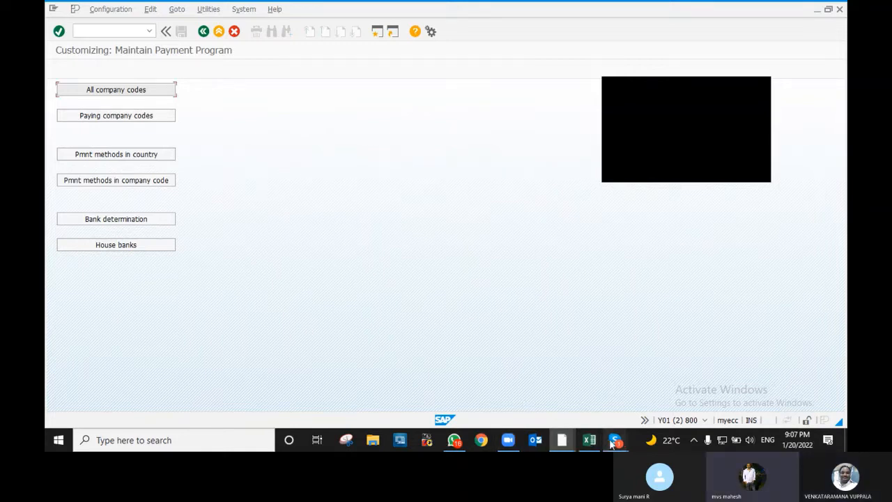
# - Bring the video call window forward, then hide it to return to SAP
pyautogui.moveTo(612, 443)
pyautogui.click(603, 386)
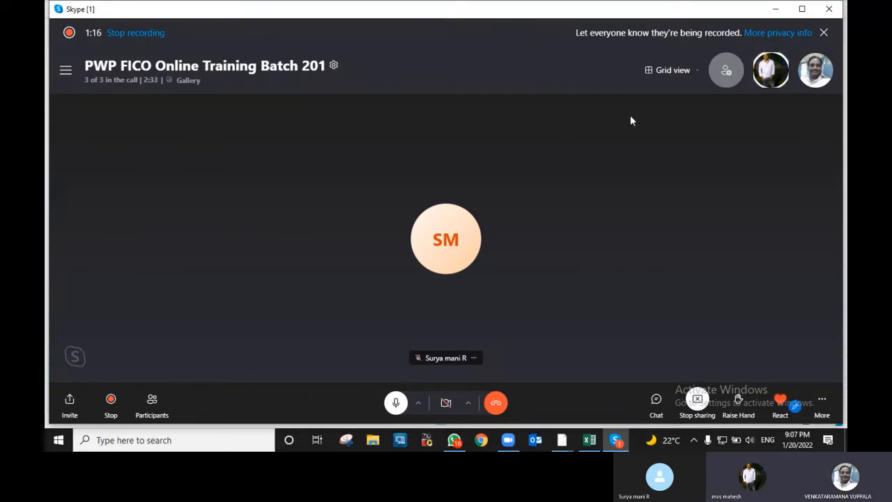
pyautogui.click(776, 9)
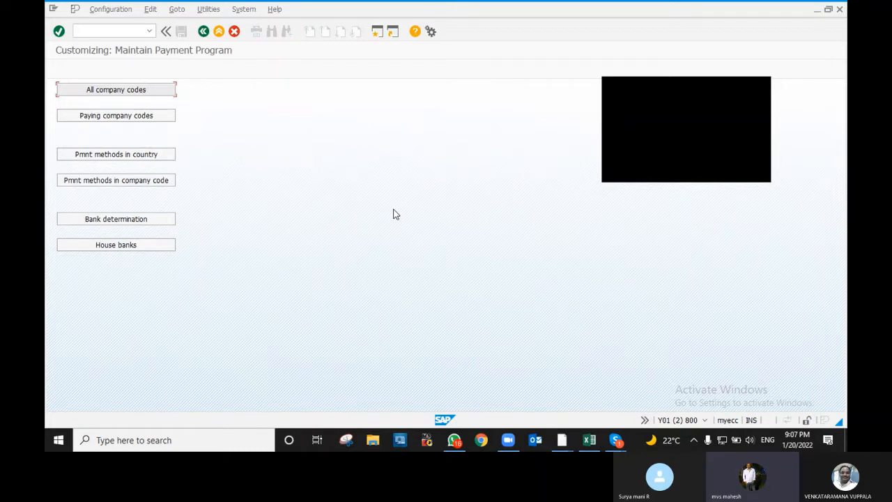
# - Open the All company codes list, jump to V100, and back out of an empty new entry
pyautogui.click(123, 90)
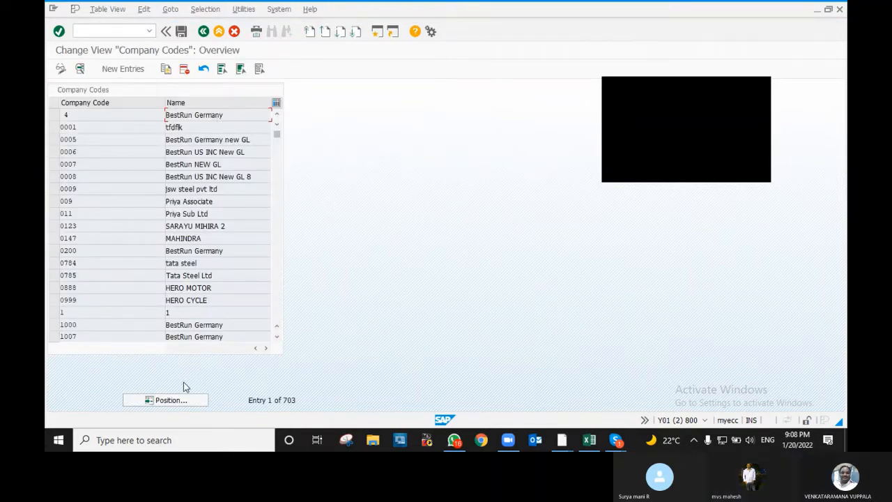
pyautogui.click(165, 399)
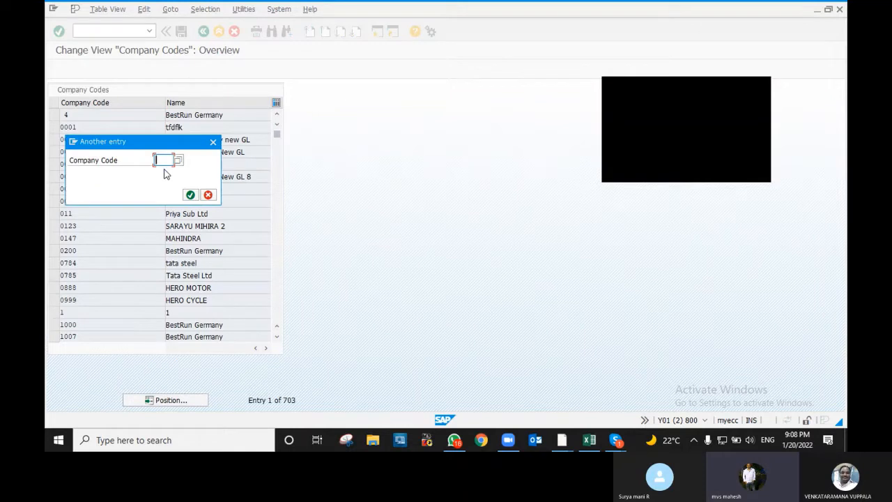
pyautogui.write('v100')
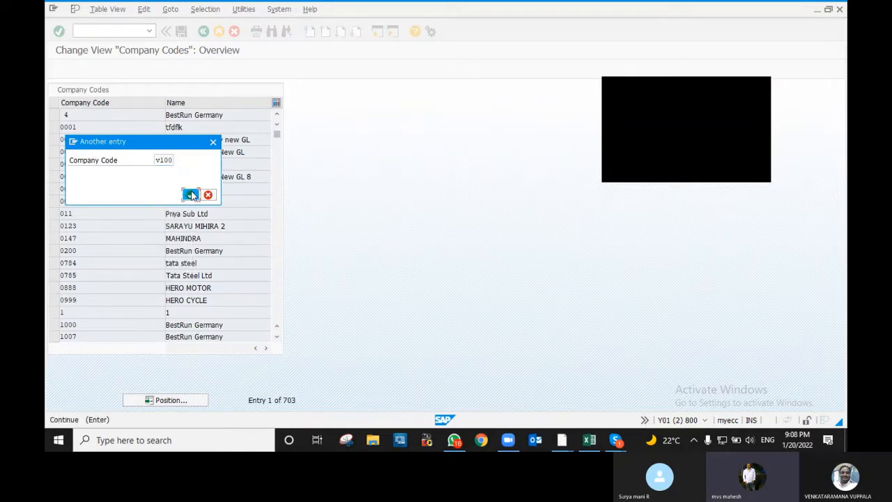
pyautogui.click(191, 195)
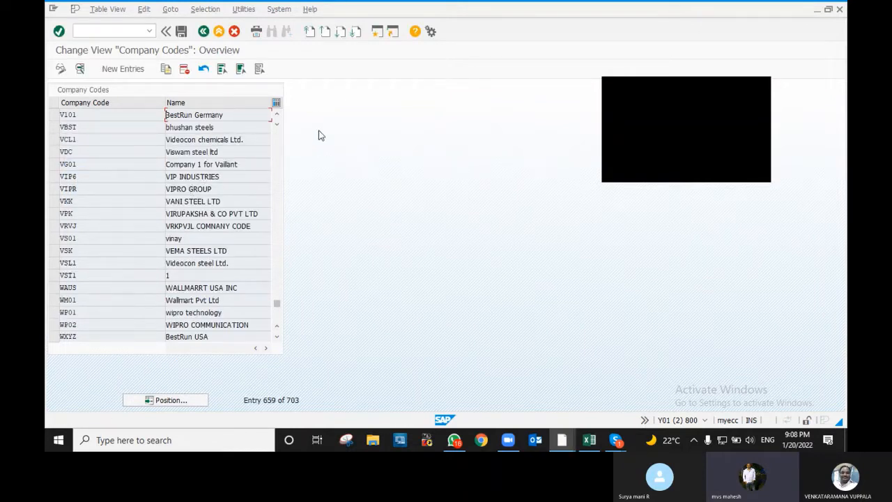
pyautogui.scroll(1, 209, 111)
pyautogui.click(117, 69)
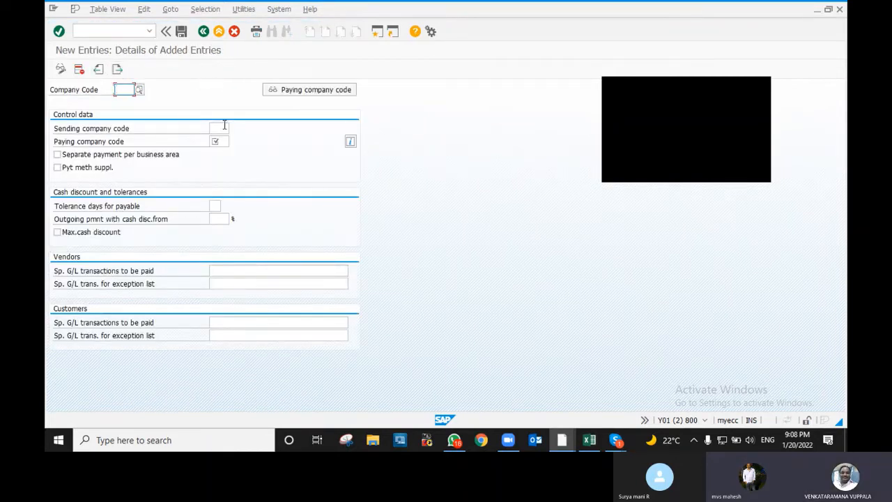
pyautogui.press('F3')
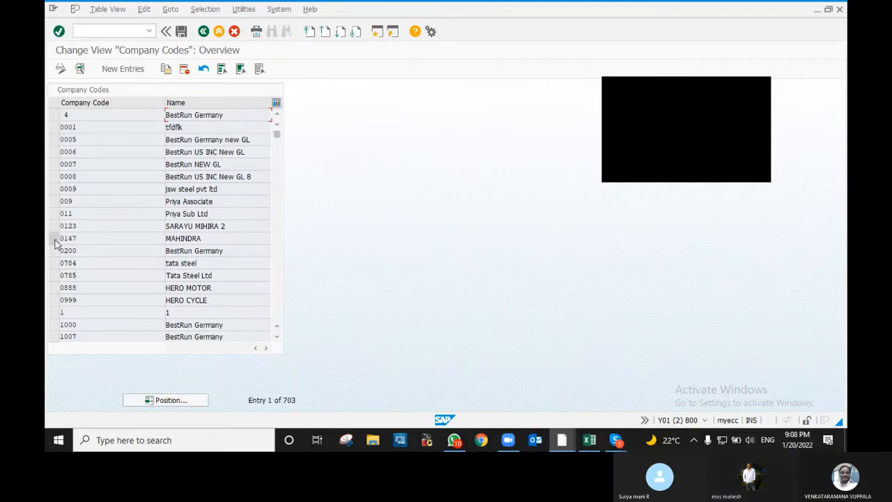
# - Copy the 0785 Tata Steel Ltd entry as company code V100, replacing paying company code 0785 with V100
pyautogui.doubleClick(127, 244)
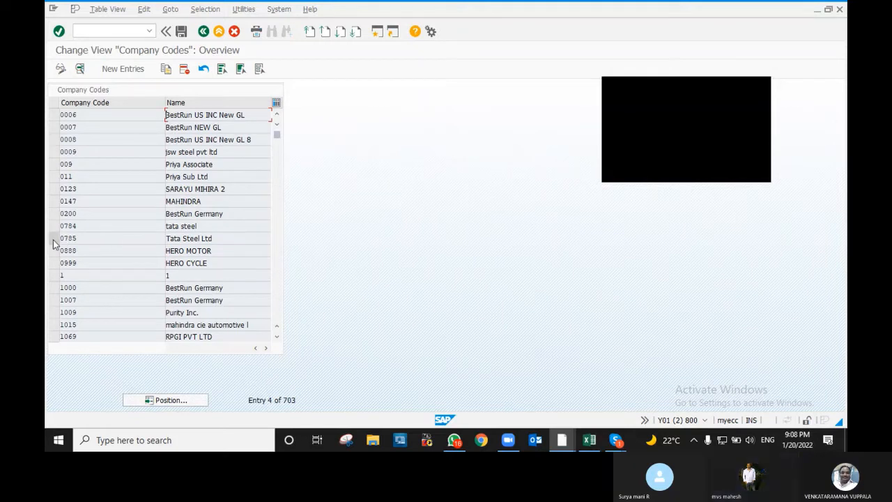
pyautogui.click(54, 239)
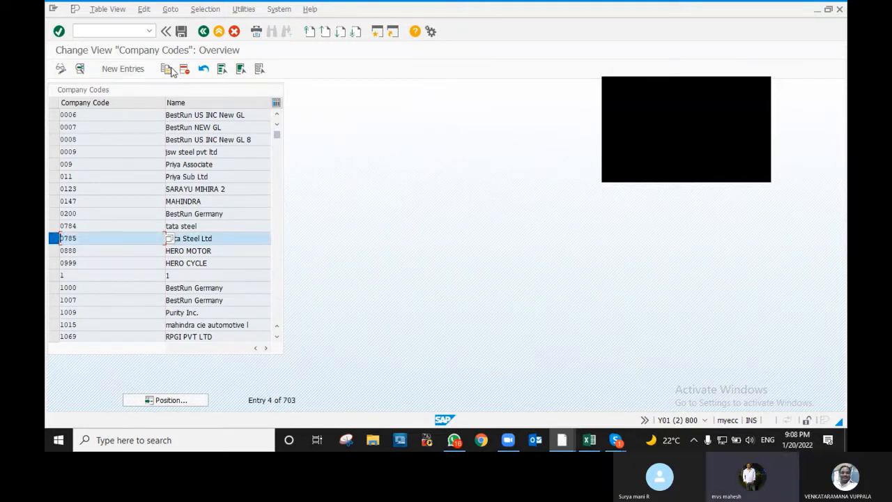
pyautogui.click(167, 69)
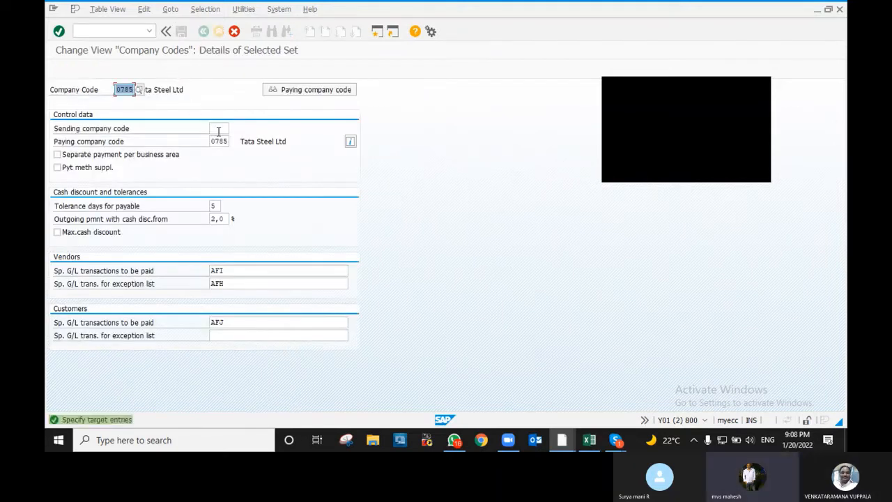
pyautogui.write('Y')
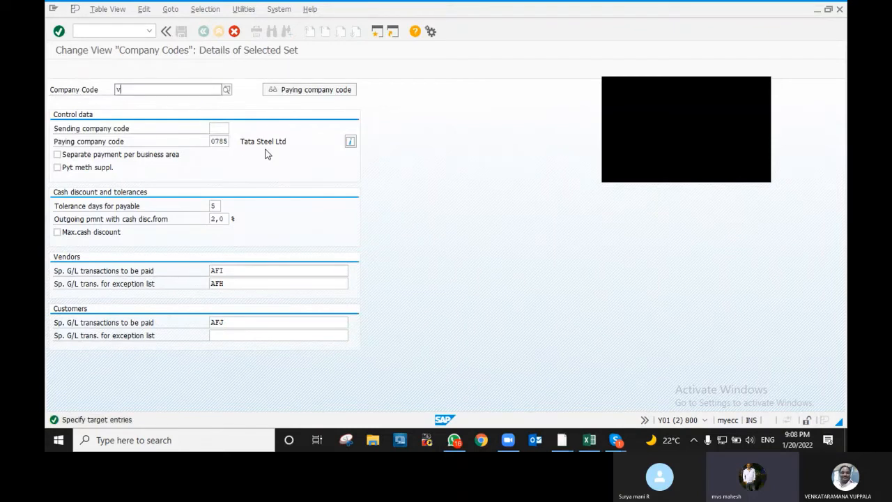
pyautogui.click(167, 126)
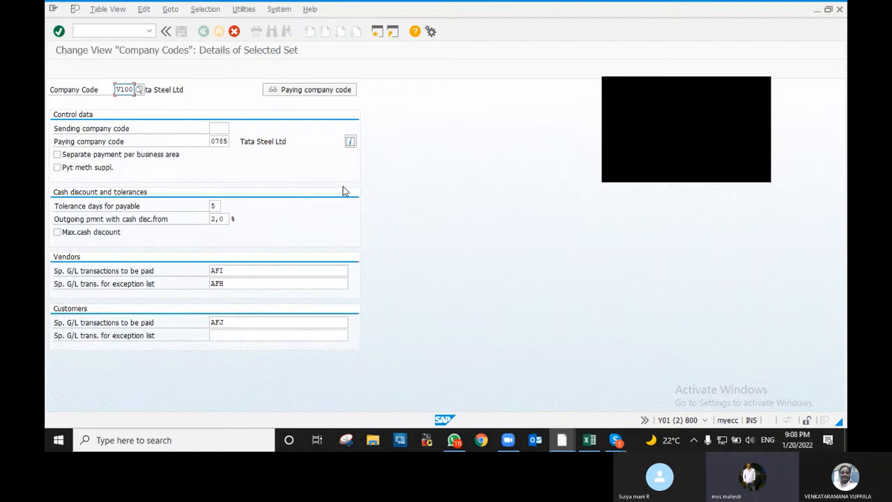
pyautogui.press('Return')
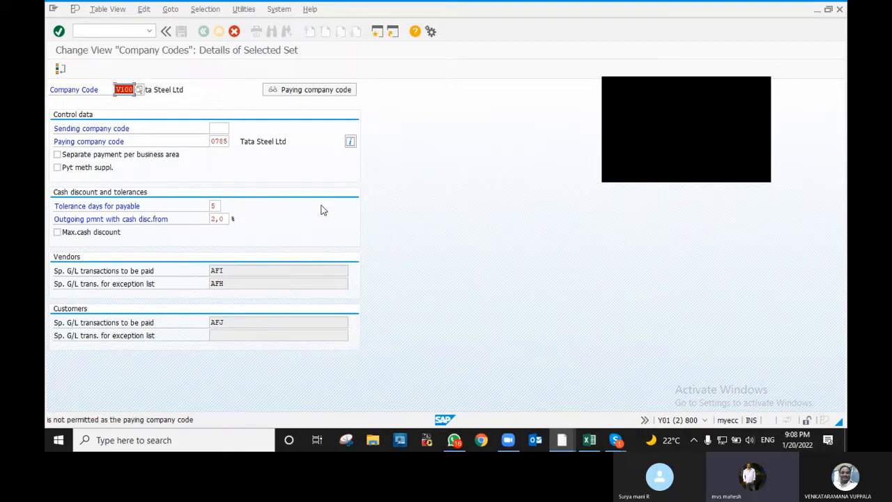
pyautogui.click(213, 140)
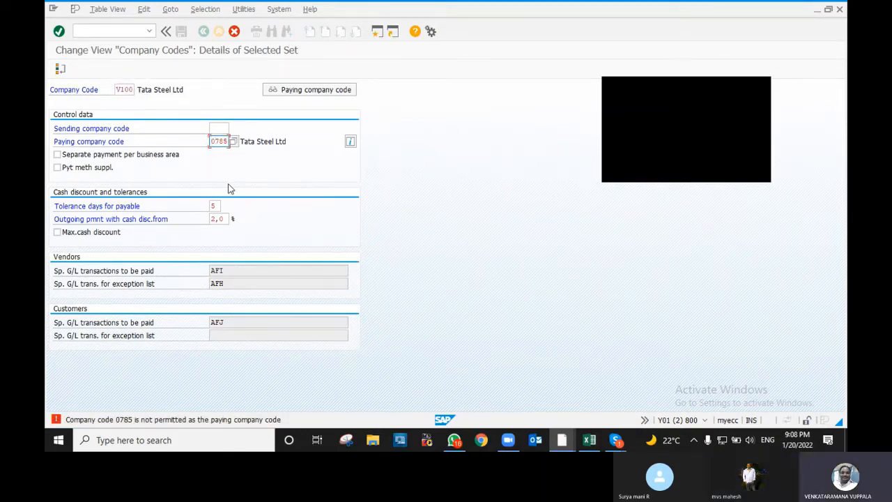
pyautogui.hotkey('shift', 'End')
pyautogui.press('Delete')
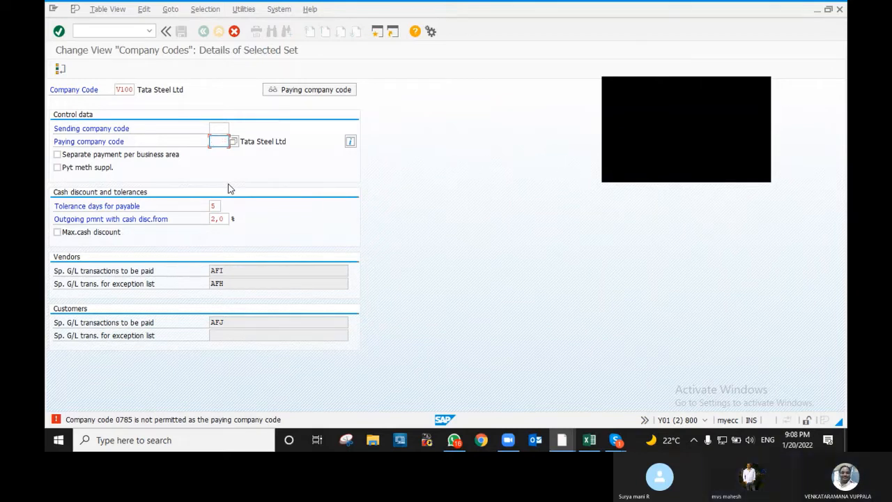
pyautogui.write('V100')
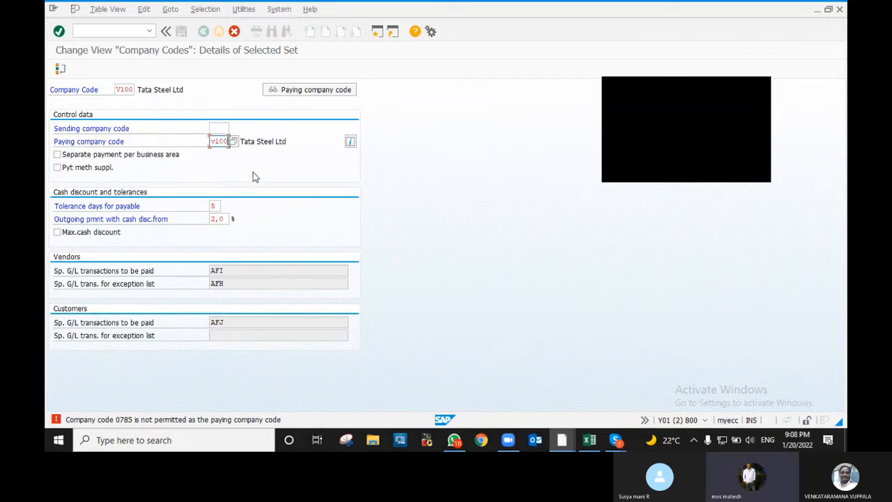
pyautogui.press('F3')
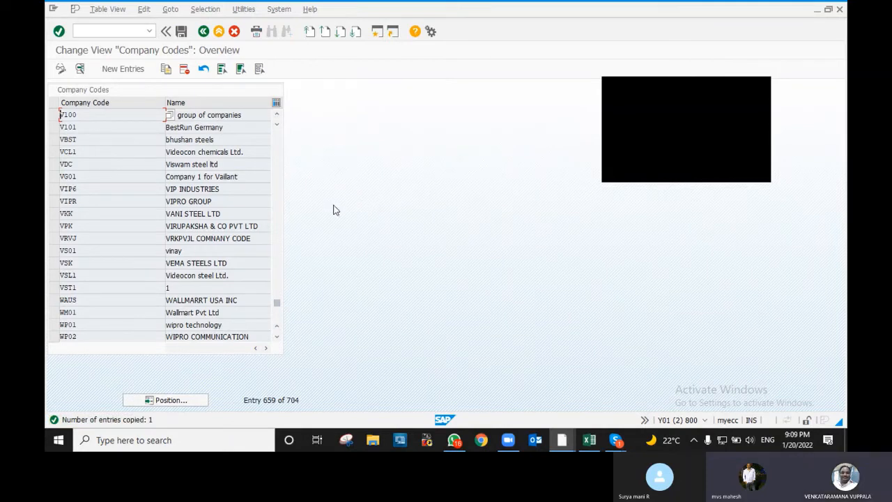
# - Select the V100 row and open its payment-program Details screen
pyautogui.click(54, 114)
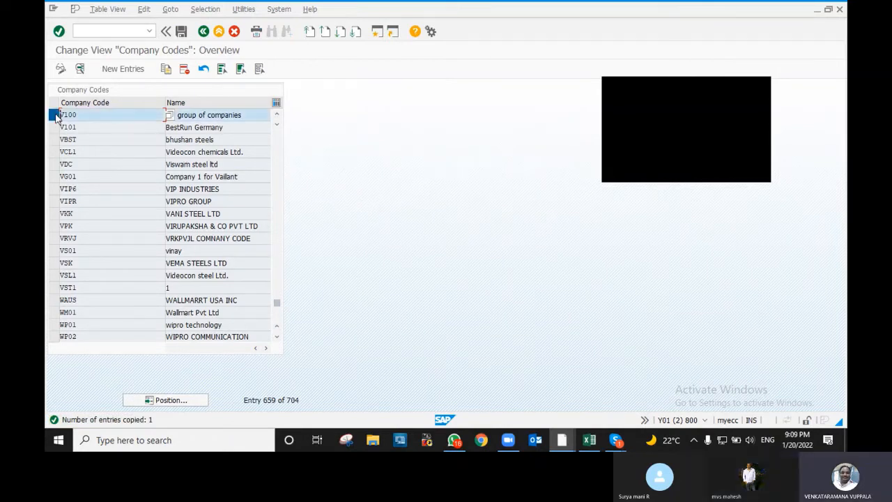
pyautogui.doubleClick(120, 117)
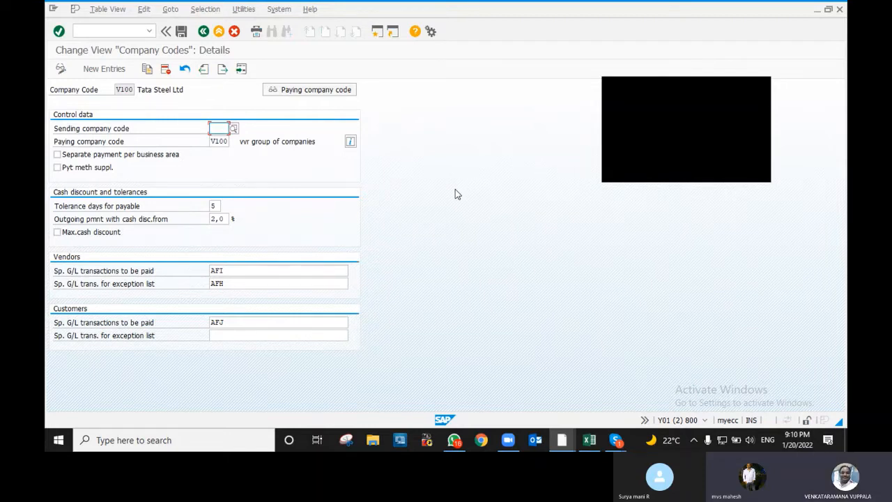
# - Enter V100 as the sending company code for V100 and confirm the entered settings
pyautogui.write('V')
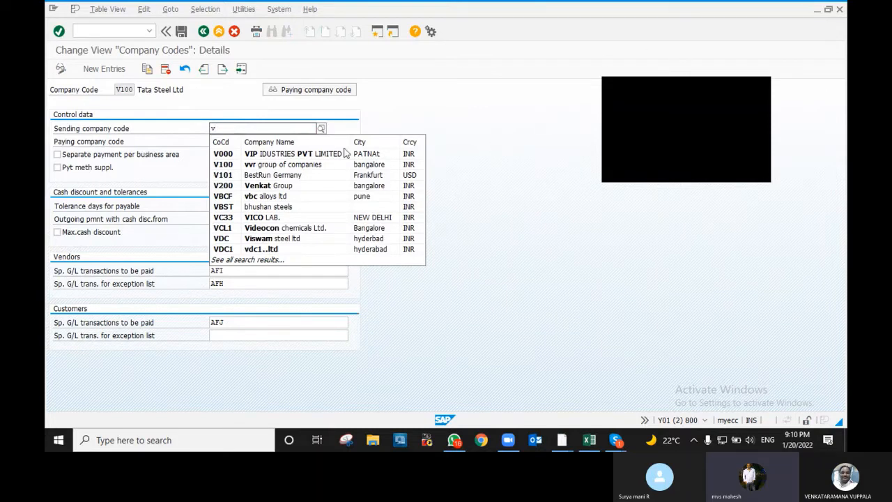
pyautogui.click(321, 165)
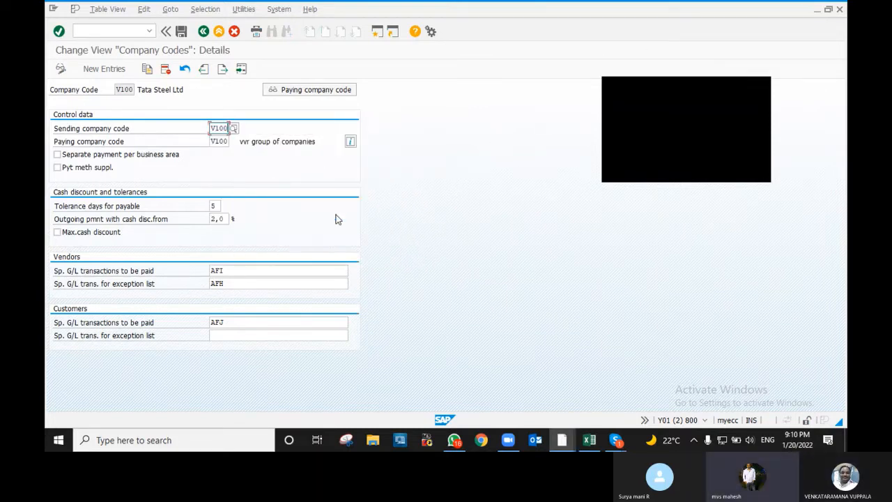
pyautogui.press('Return')
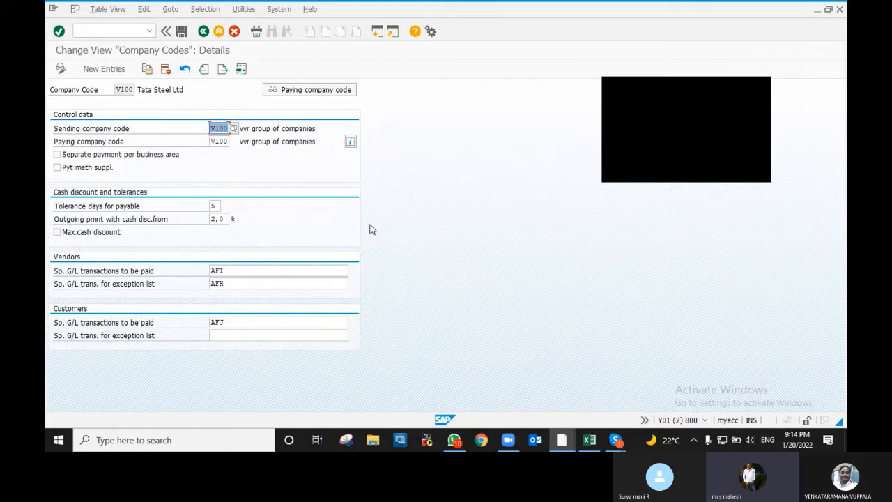
pyautogui.click(133, 91)
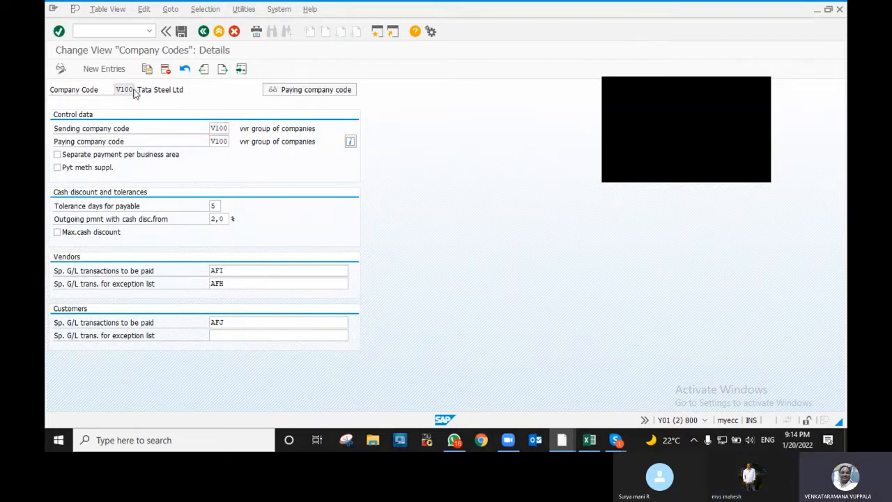
pyautogui.press('Tab')
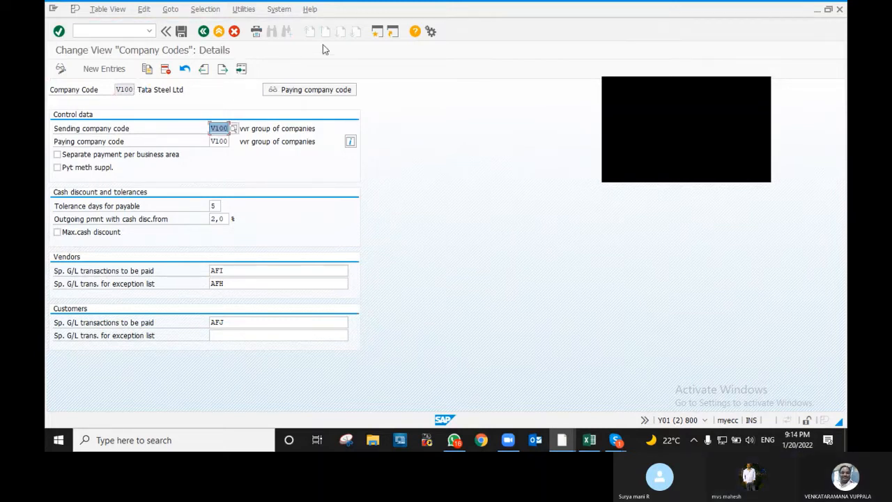
# - Save the V100 company code payment settings, confirming the customizing request
pyautogui.click(181, 32)
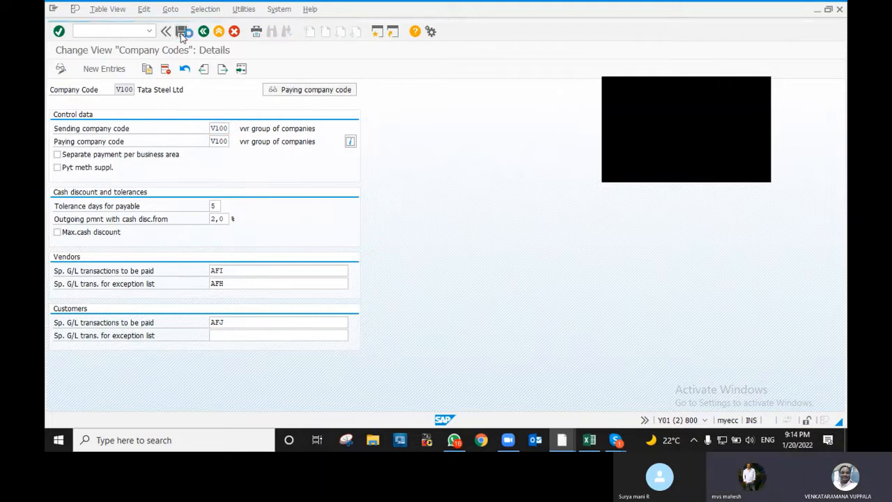
pyautogui.click(172, 195)
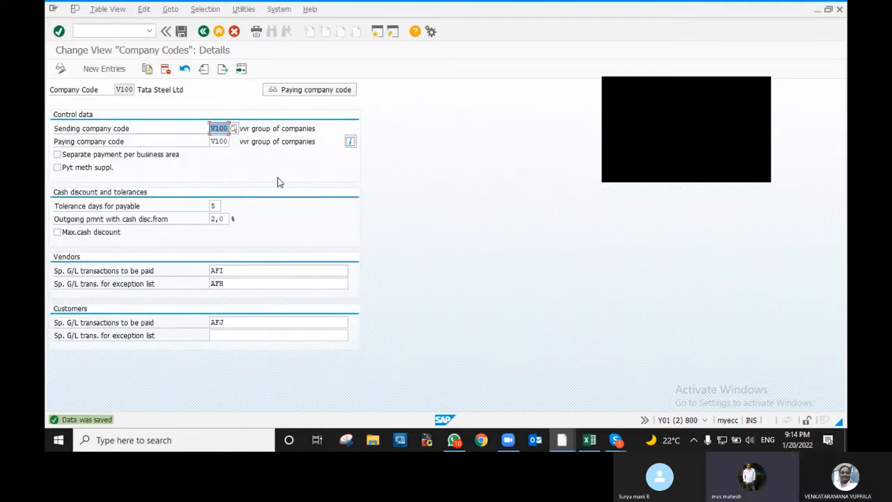
pyautogui.moveTo(184, 90); pyautogui.dragTo(164, 108)
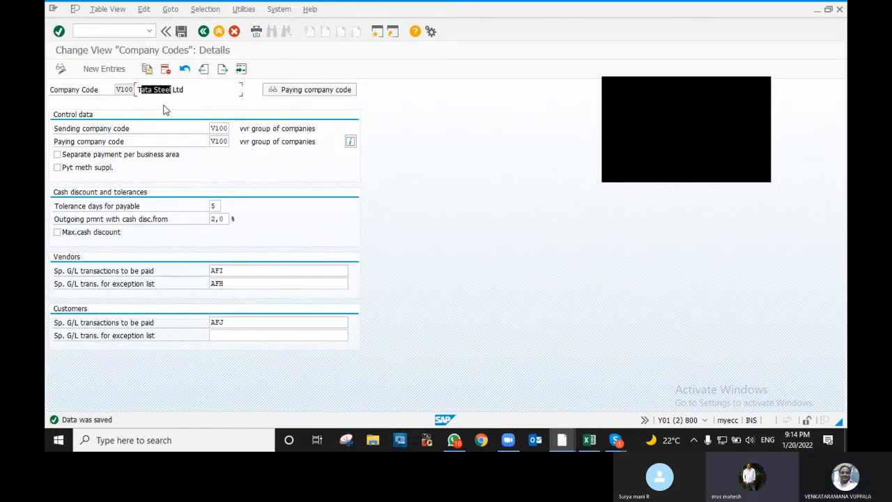
pyautogui.click(154, 90)
pyautogui.doubleClick(184, 89)
# - Reopen V100's details once more, then return to Customizing: Maintain Payment Program
pyautogui.press('F3')
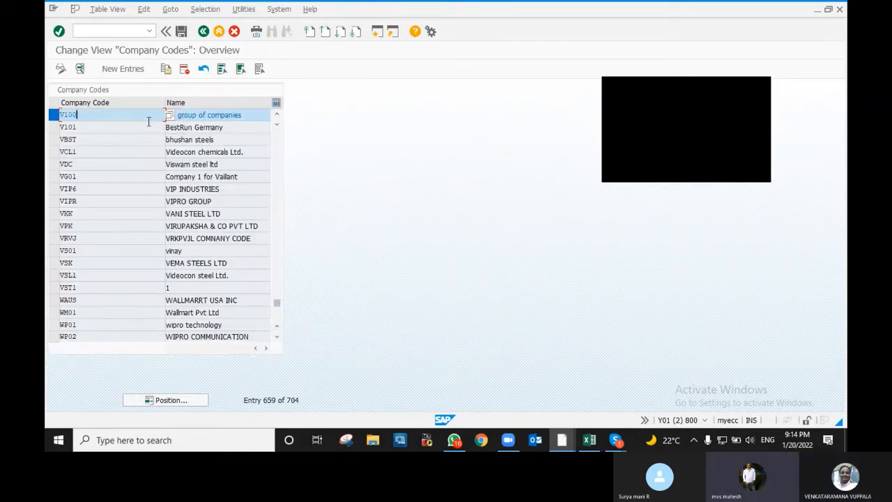
pyautogui.doubleClick(117, 115)
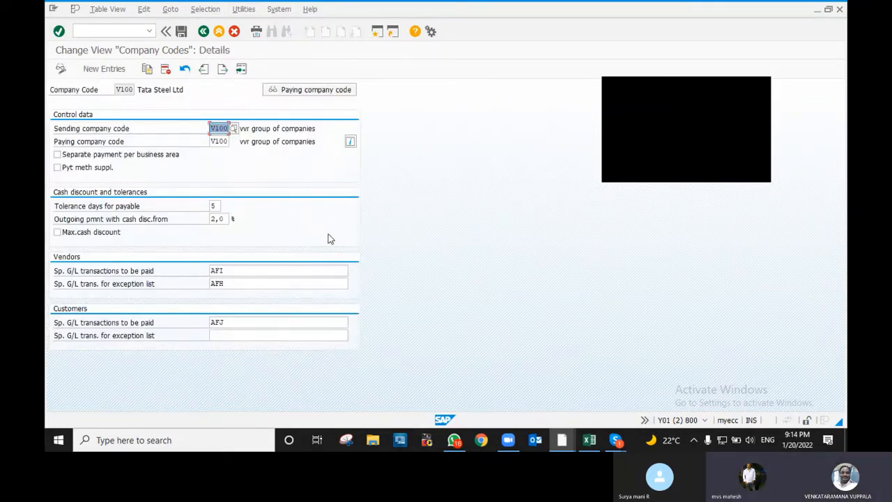
pyautogui.press('F3')
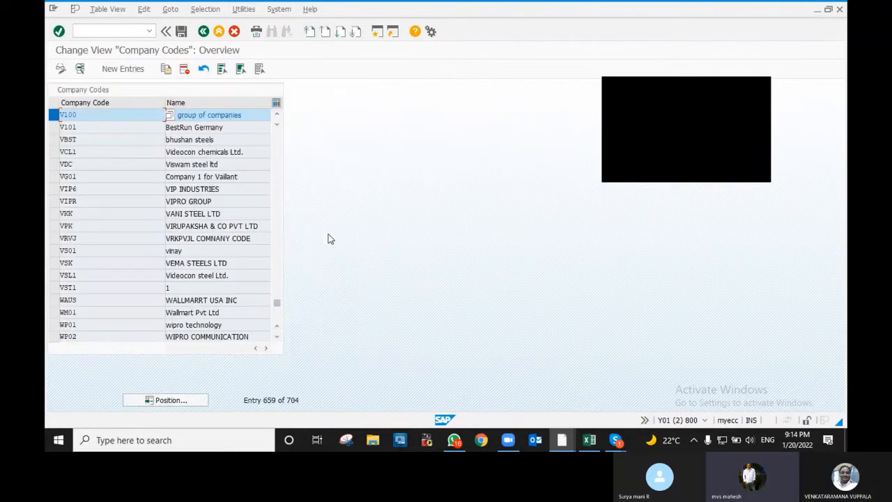
pyautogui.press('F3')
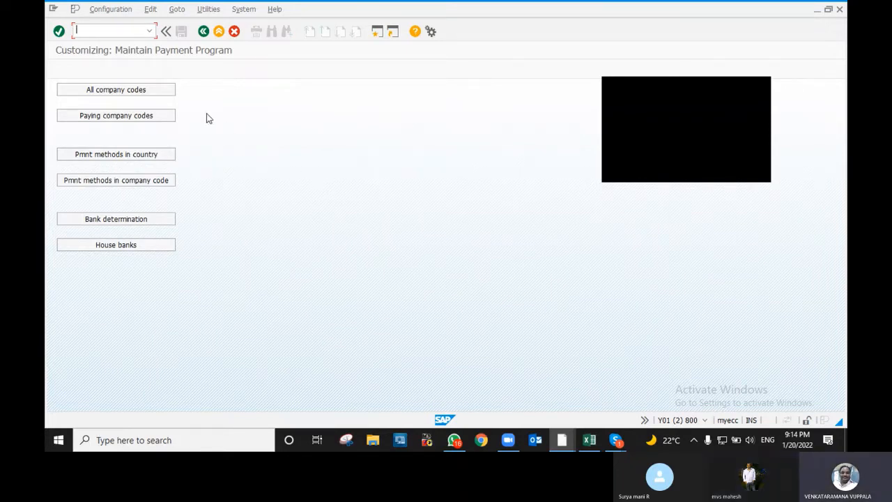
# - Open the Paying company codes list and position it at V100 to look for it
pyautogui.click(154, 115)
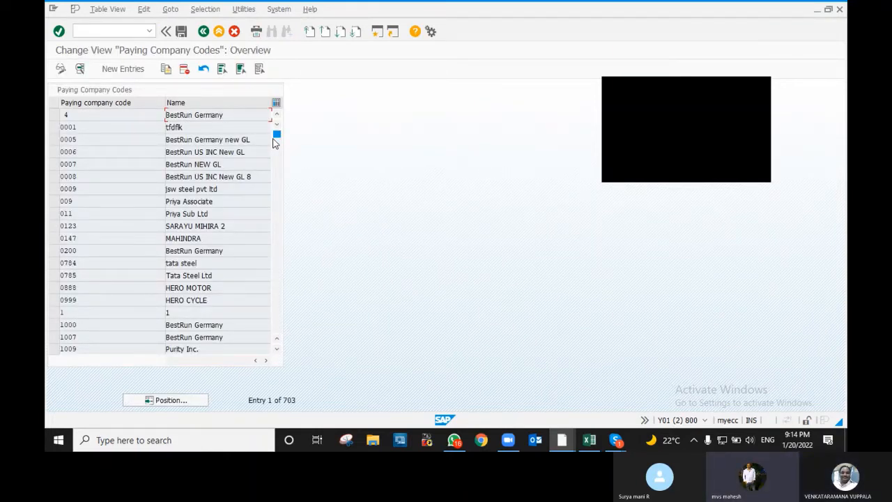
pyautogui.click(175, 405)
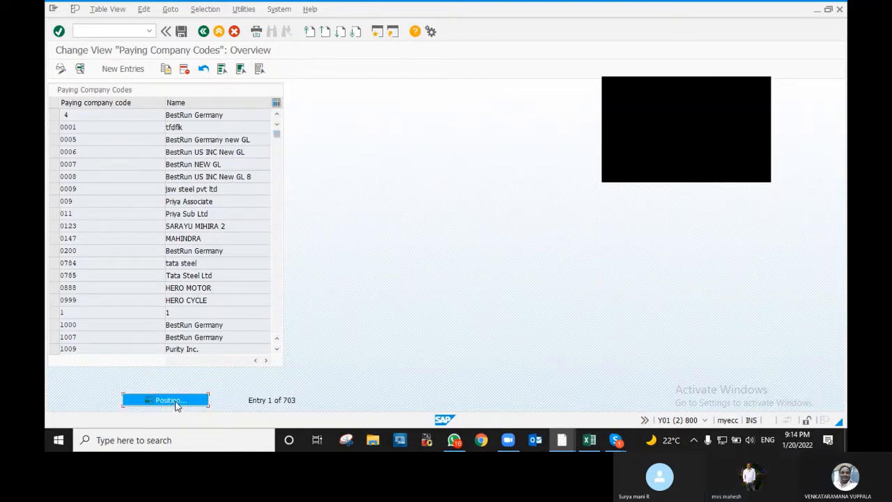
pyautogui.click(163, 160)
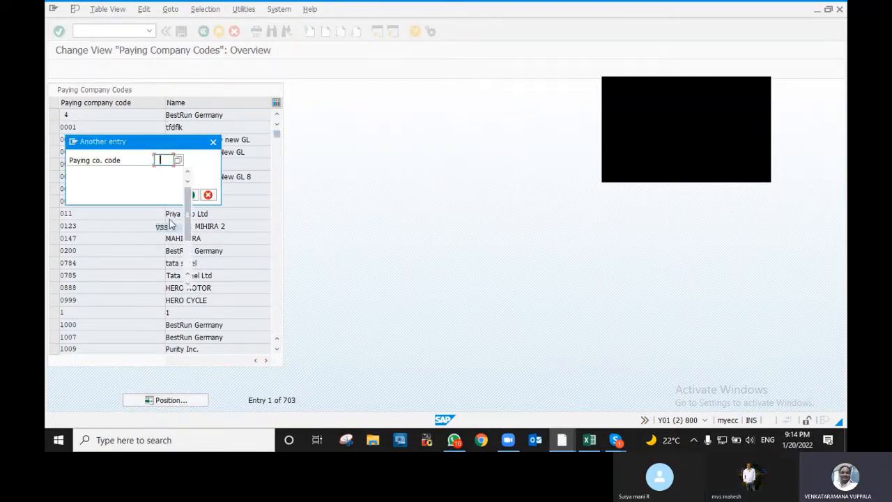
pyautogui.click(168, 180)
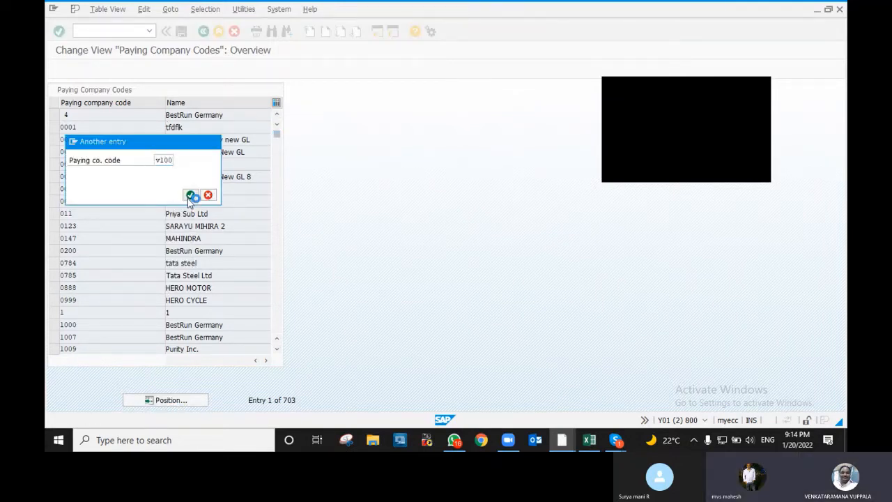
pyautogui.click(191, 195)
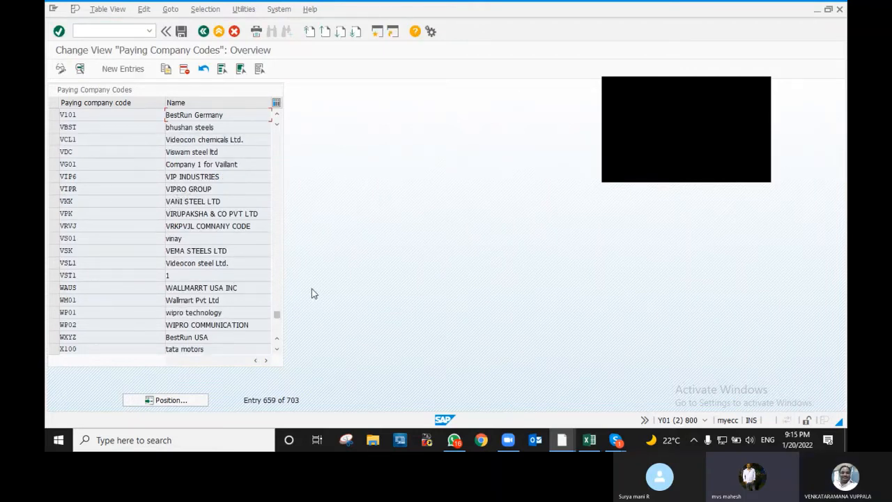
pyautogui.scroll(4, 312, 288)
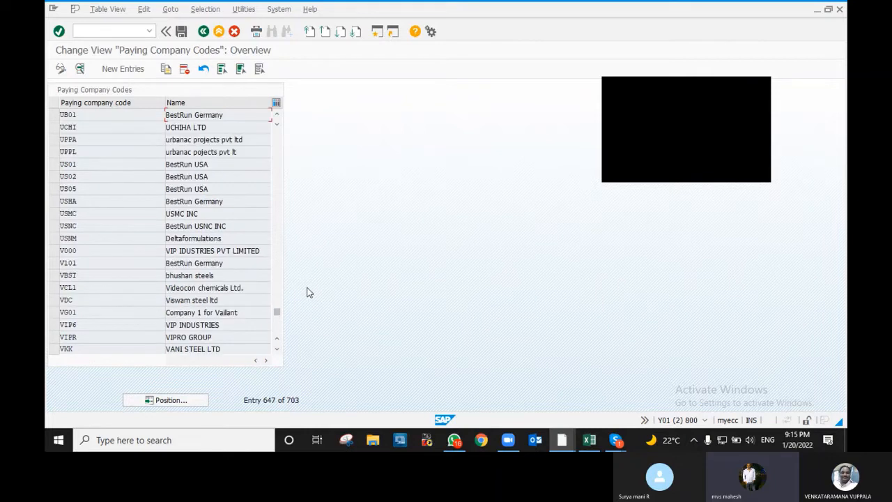
pyautogui.scroll(-2, 305, 288)
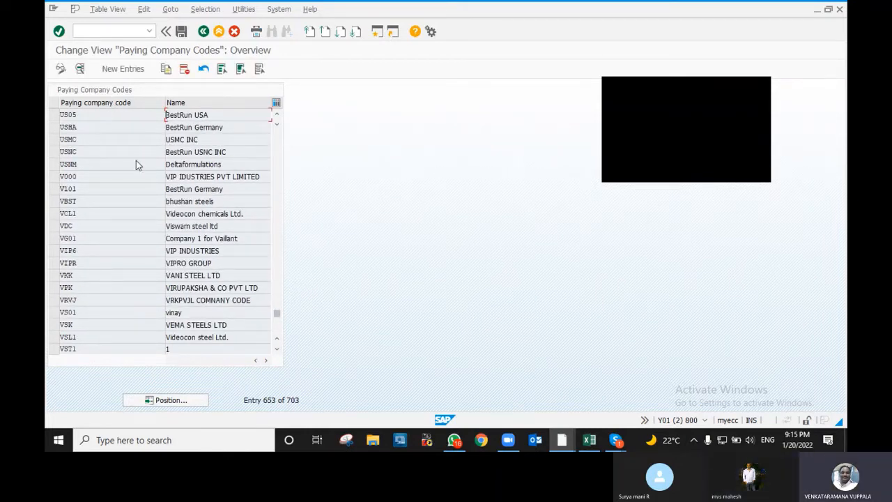
pyautogui.scroll(5, 142, 167)
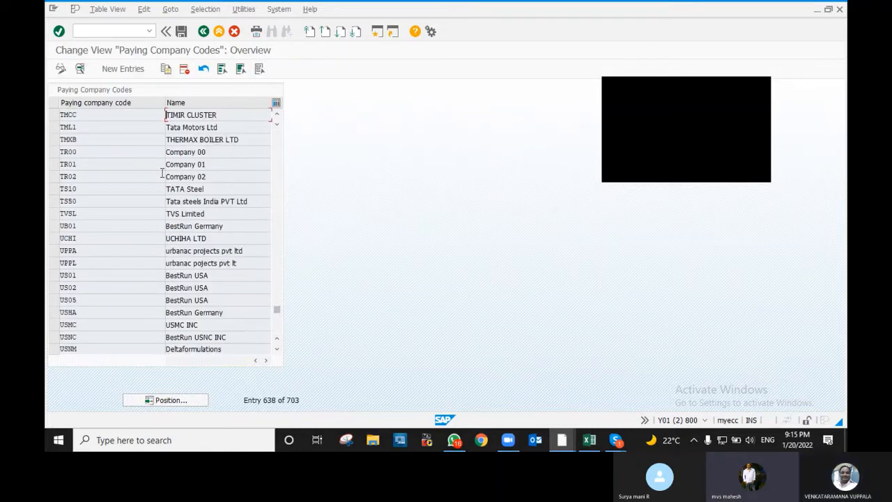
pyautogui.scroll(3, 161, 177)
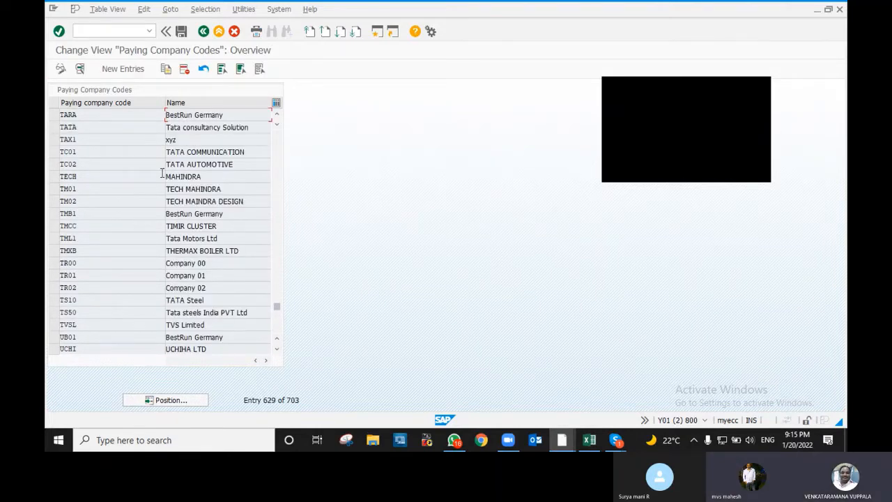
# - Select the STLP SNEHA STEEL PLANT row in Paying Company Codes as the copy template
pyautogui.scroll(4, 153, 175)
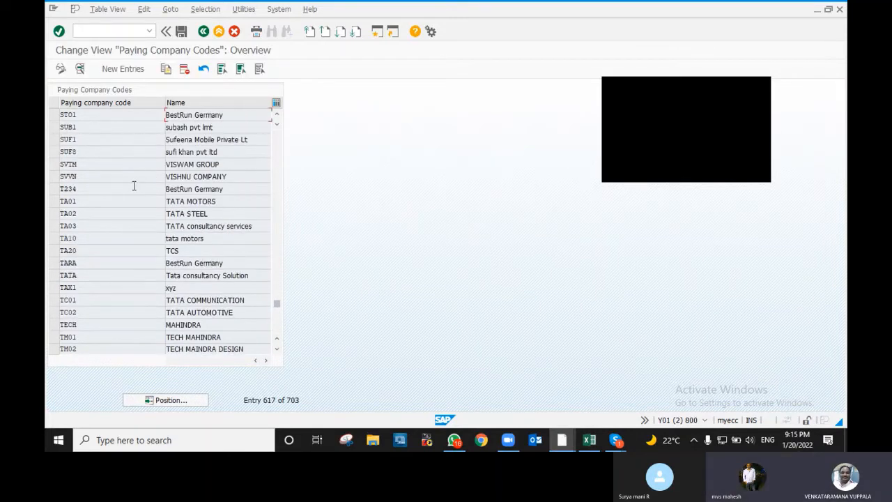
pyautogui.scroll(2, 127, 180)
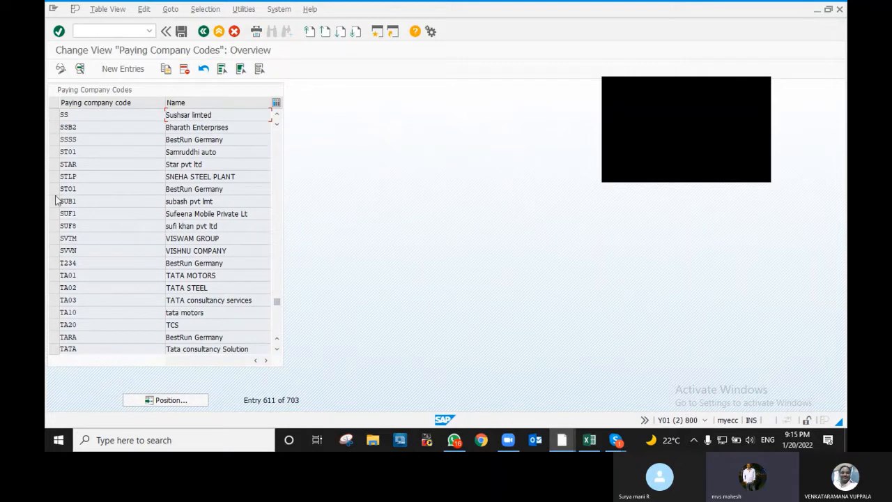
pyautogui.scroll(1, 56, 195)
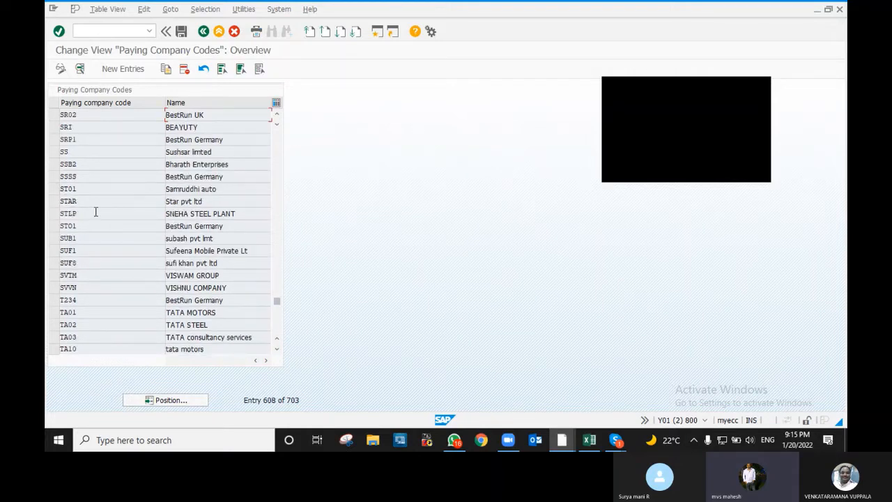
pyautogui.click(54, 214)
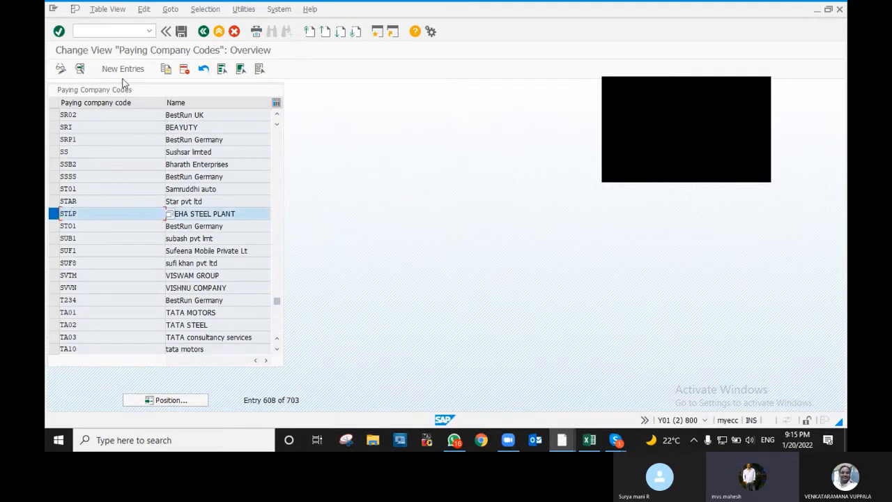
# - Copy the STLP entry as new paying company code V100 and view its company code settings
pyautogui.click(166, 68)
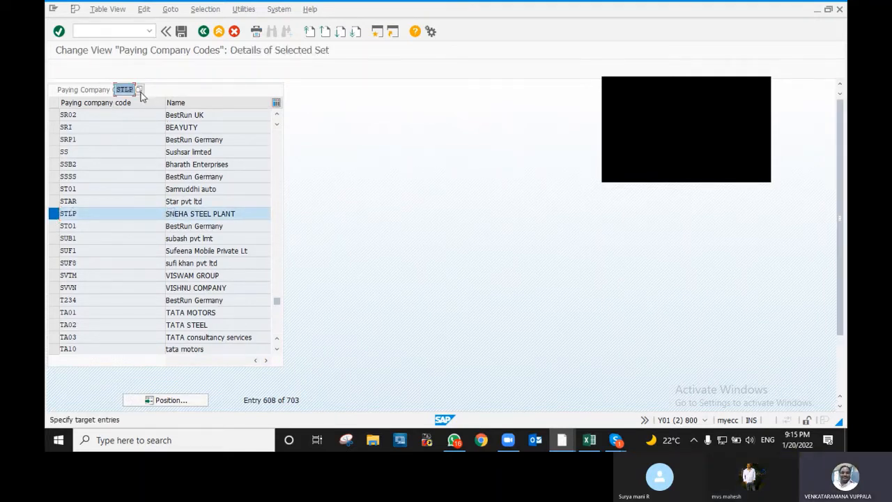
pyautogui.write('Y')
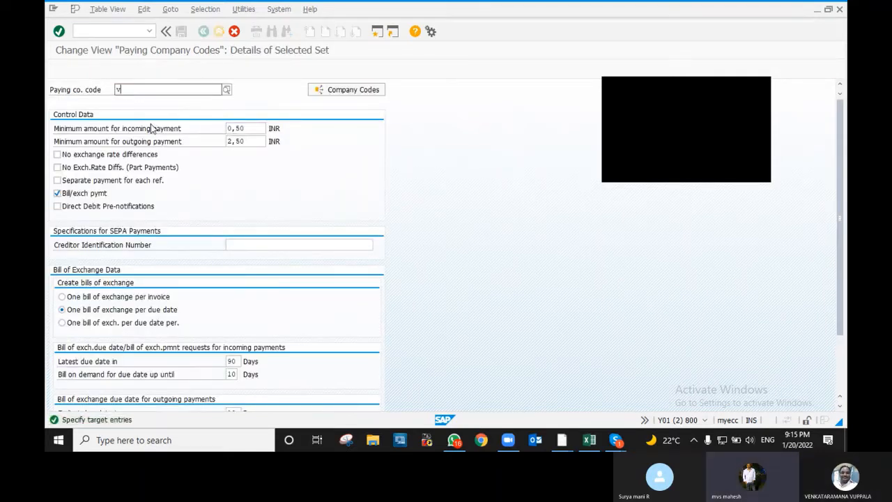
pyautogui.write('100')
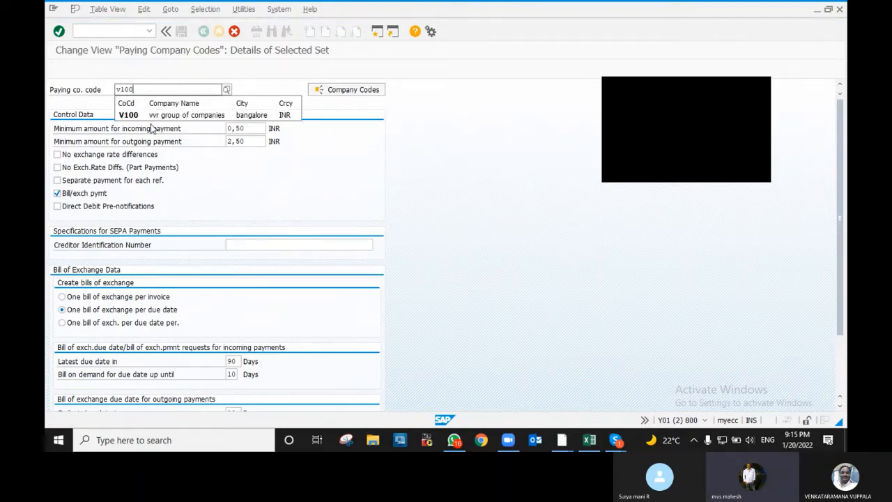
pyautogui.click(159, 115)
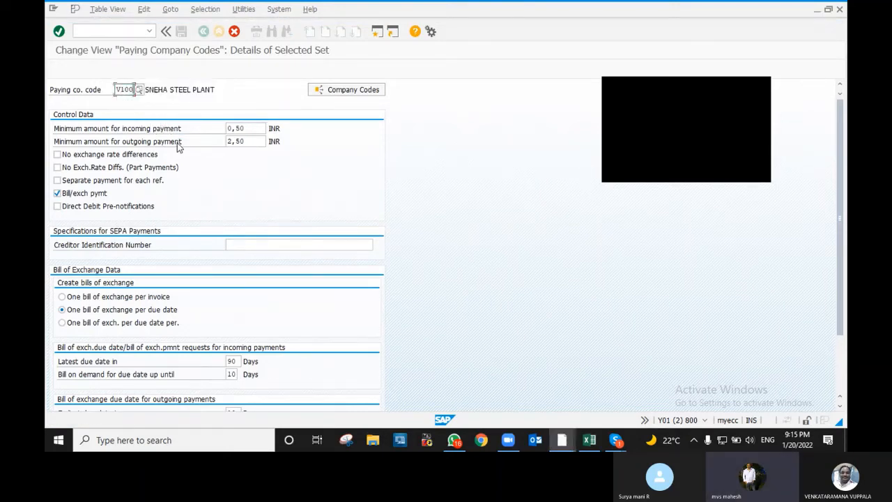
pyautogui.press('Tab')
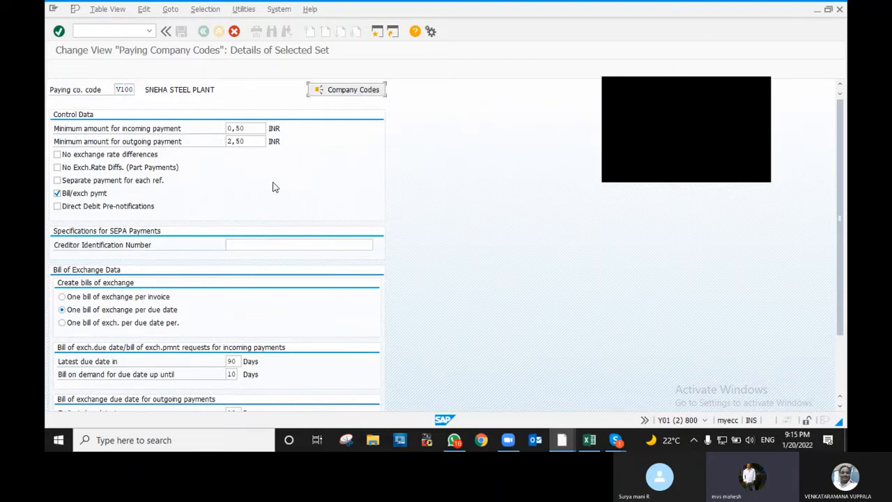
pyautogui.press('Return')
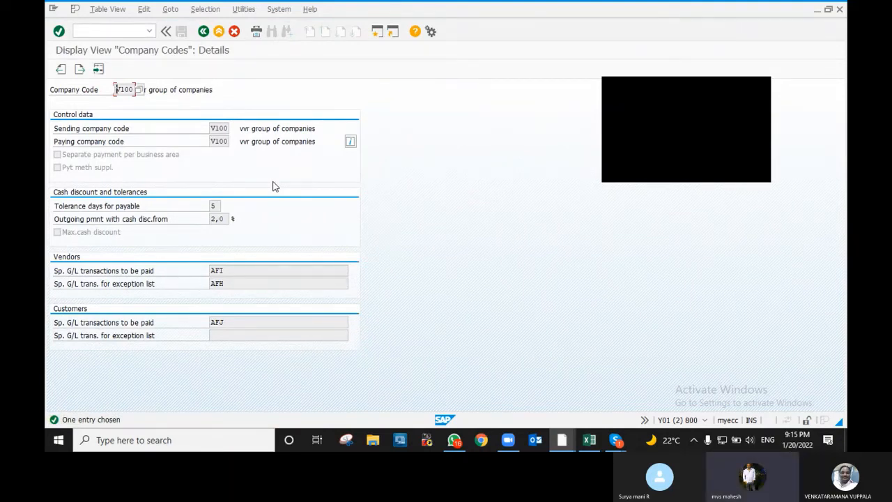
# - Back out while keeping the copied V100 entry, then open its paying company code settings
pyautogui.press('F3')
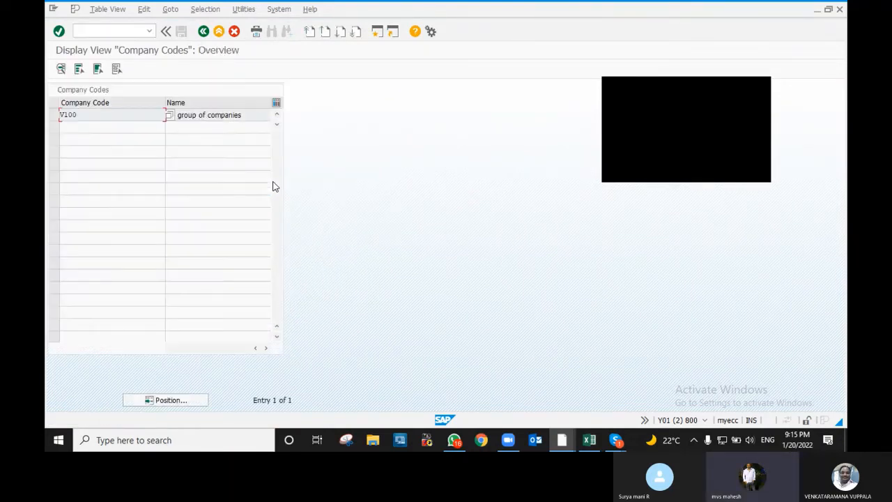
pyautogui.press('F3')
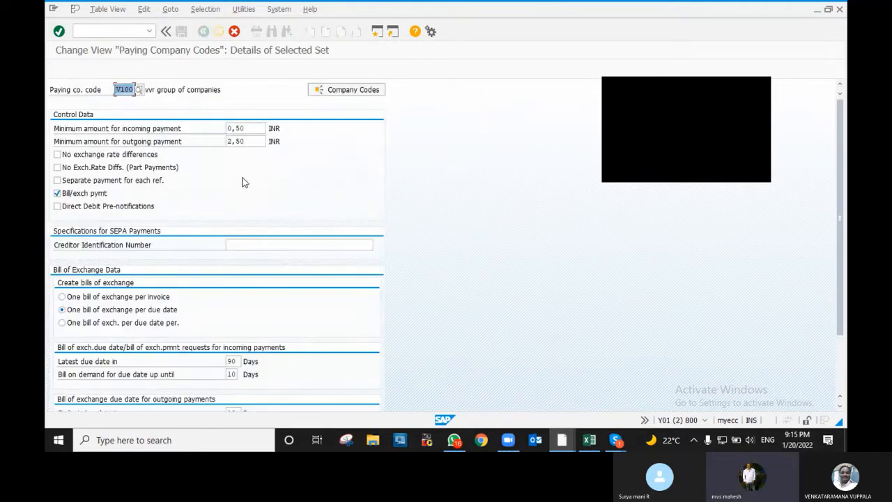
pyautogui.press('F12')
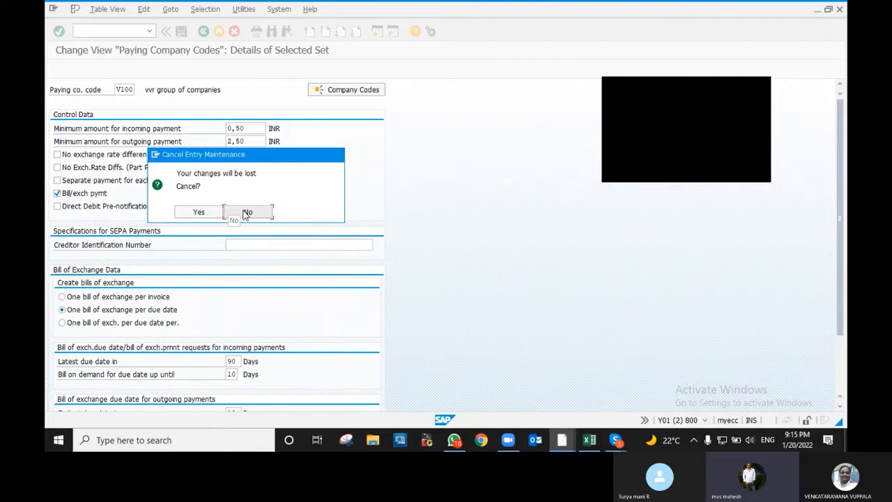
pyautogui.click(246, 212)
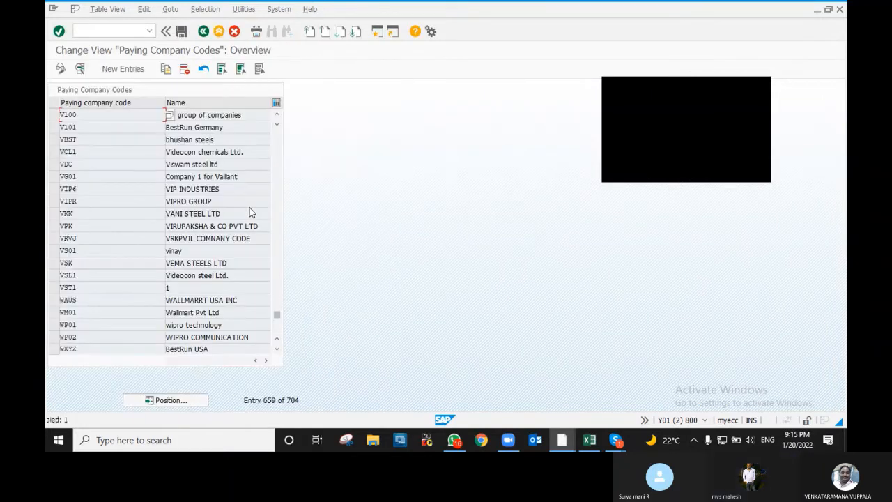
pyautogui.doubleClick(74, 117)
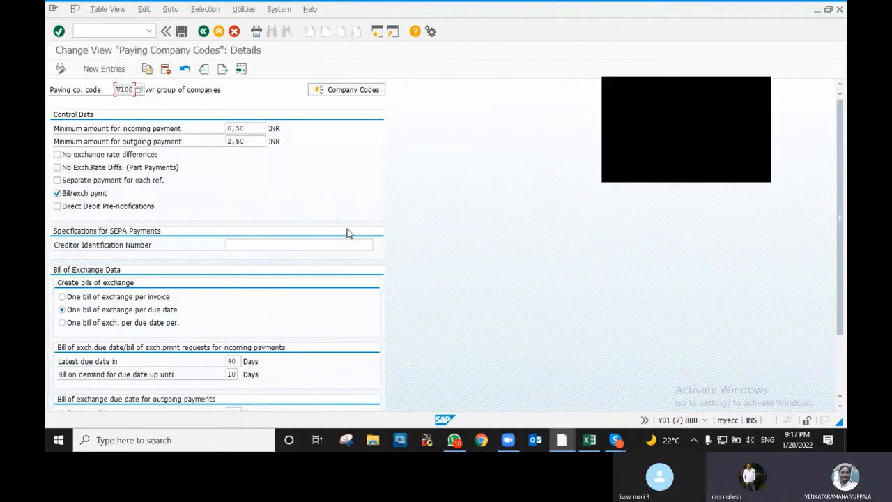
# - Review V100's bill-of-exchange due dates: 10 days earliest, 170 days latest
pyautogui.scroll(-3, 319, 269)
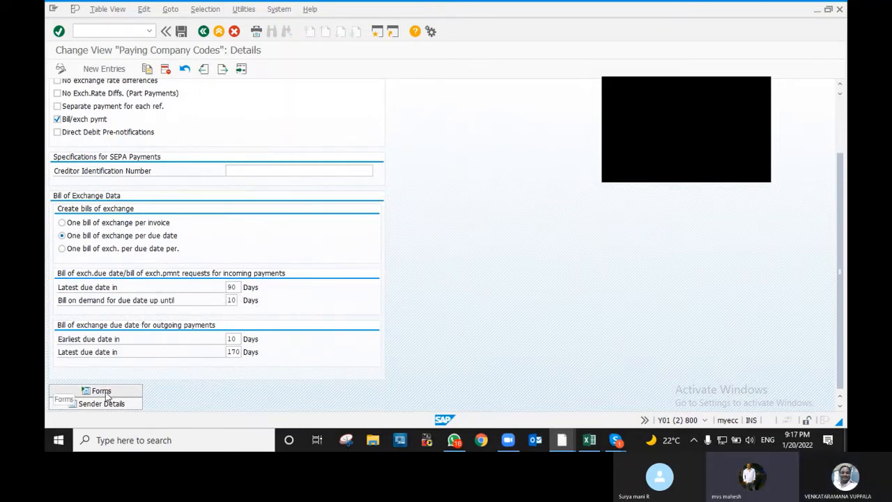
pyautogui.scroll(3, 106, 395)
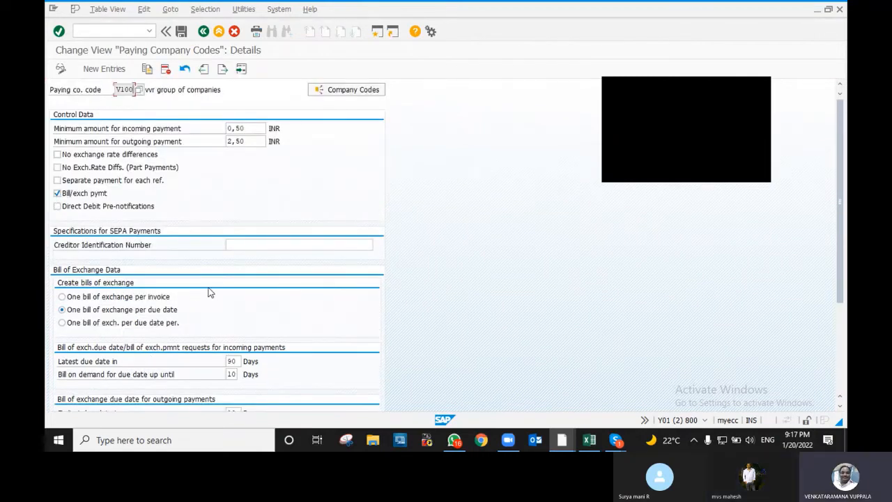
pyautogui.scroll(-5, 214, 291)
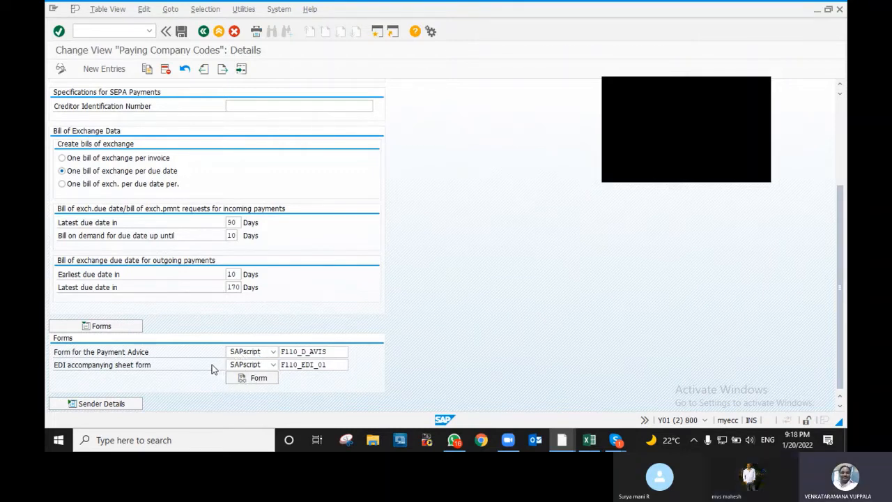
# - Look over the V100 paying company code details, then save them
pyautogui.scroll(4, 235, 323)
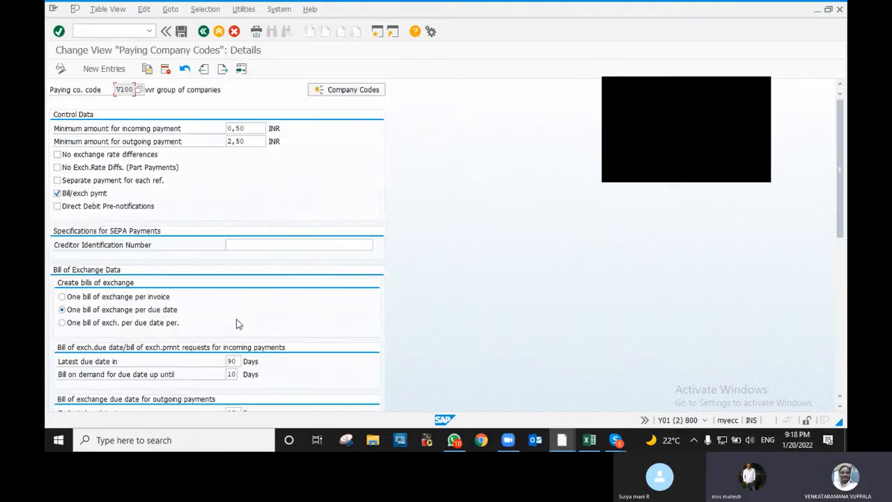
pyautogui.scroll(-1, 235, 322)
pyautogui.scroll(-4, 301, 308)
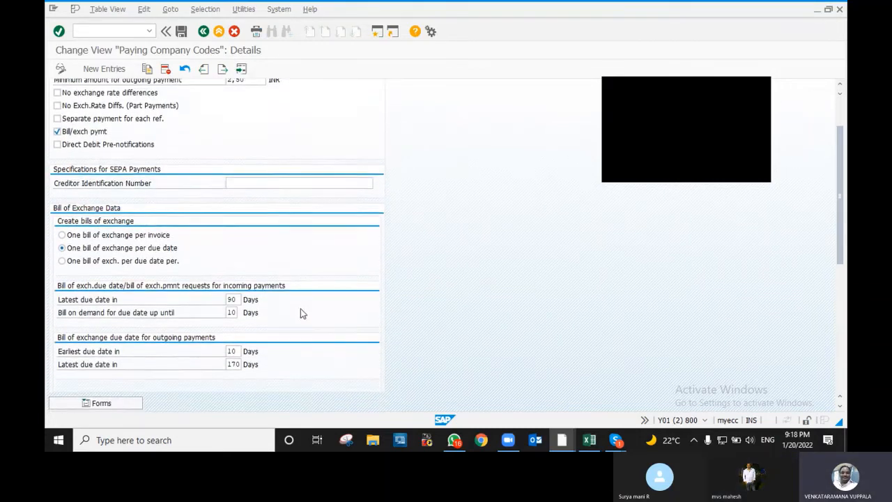
pyautogui.scroll(-3, 300, 329)
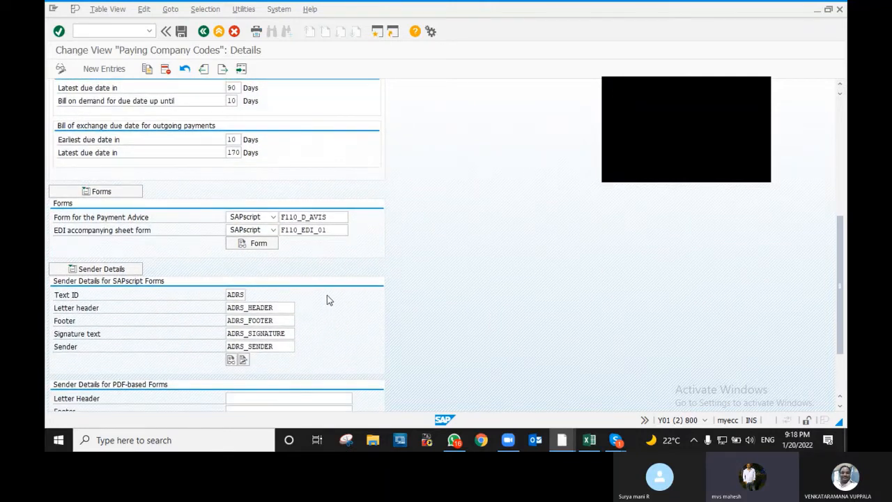
pyautogui.scroll(-1, 354, 293)
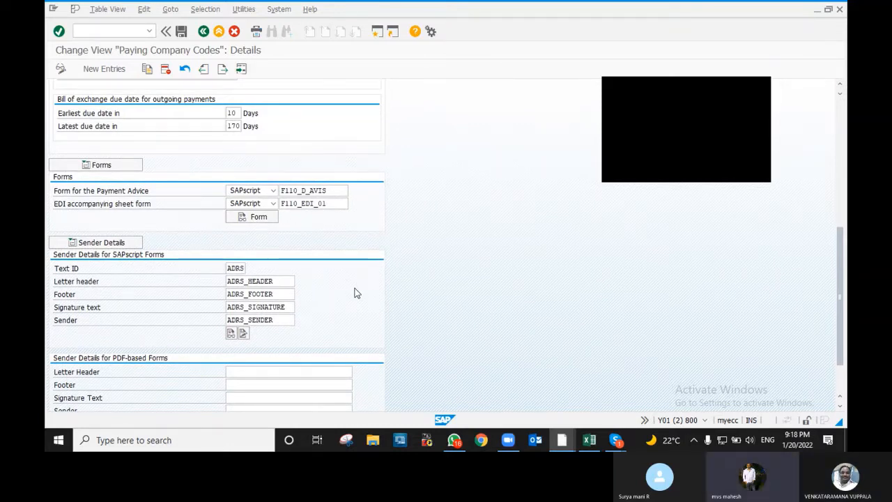
pyautogui.scroll(6, 355, 292)
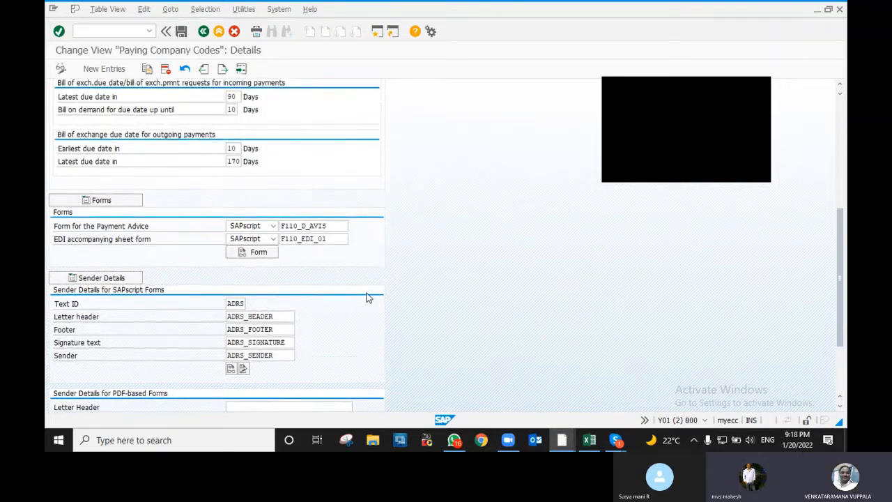
pyautogui.scroll(3, 386, 300)
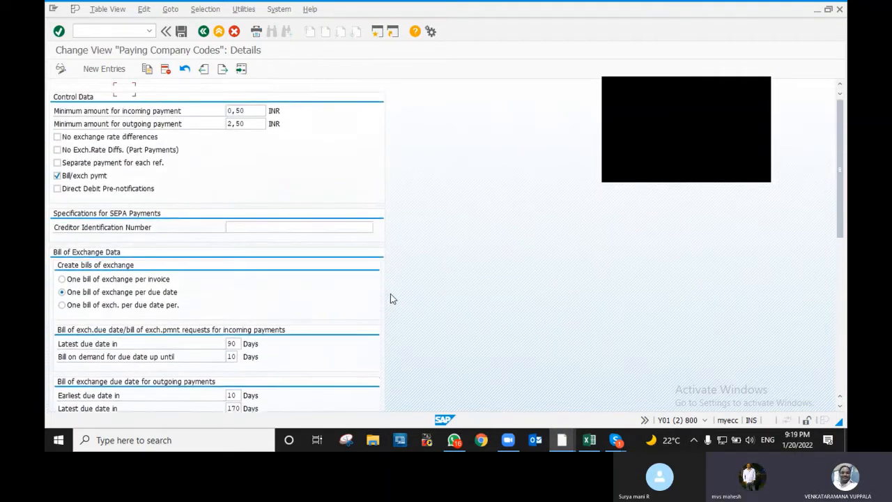
pyautogui.scroll(-2, 366, 251)
pyautogui.scroll(-1, 370, 262)
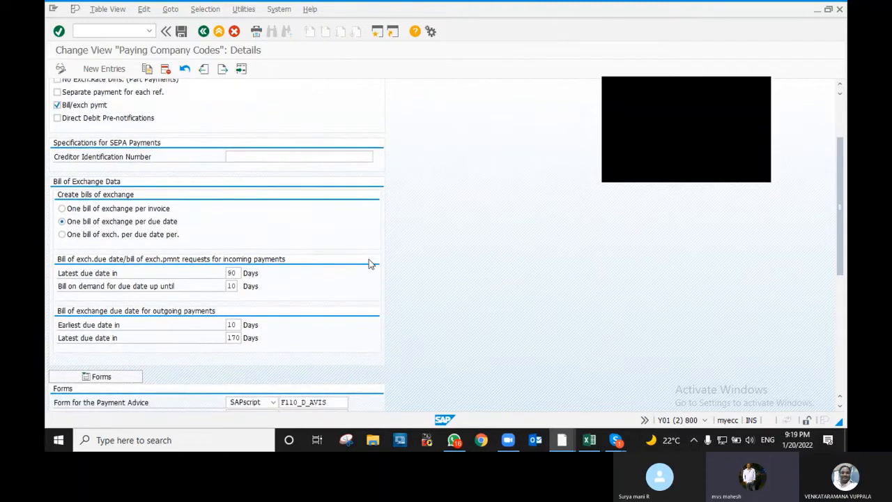
pyautogui.scroll(-5, 373, 272)
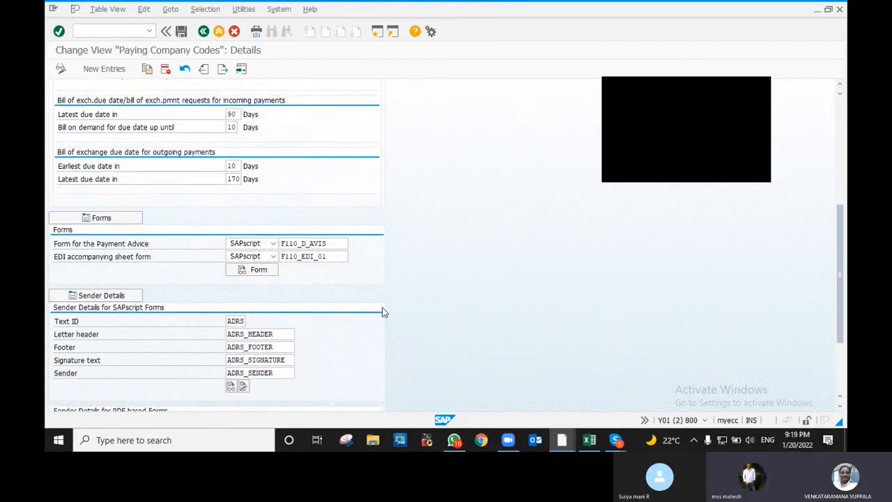
pyautogui.scroll(-1, 385, 309)
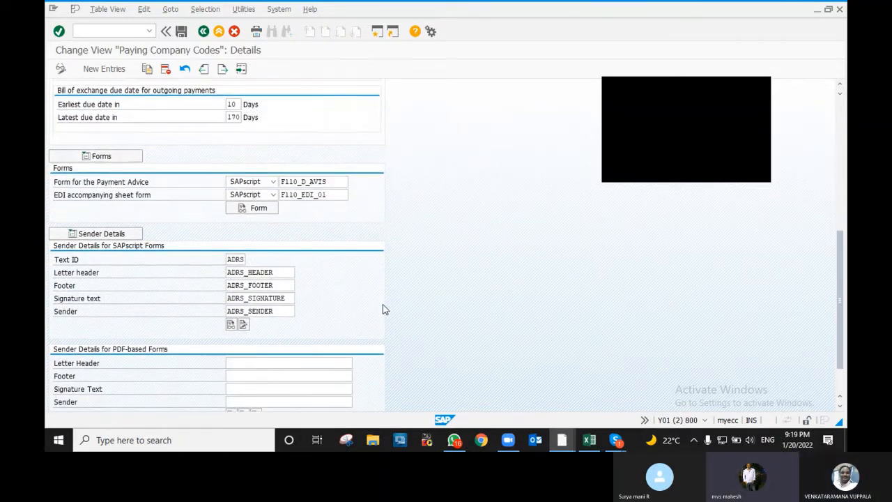
pyautogui.scroll(6, 382, 310)
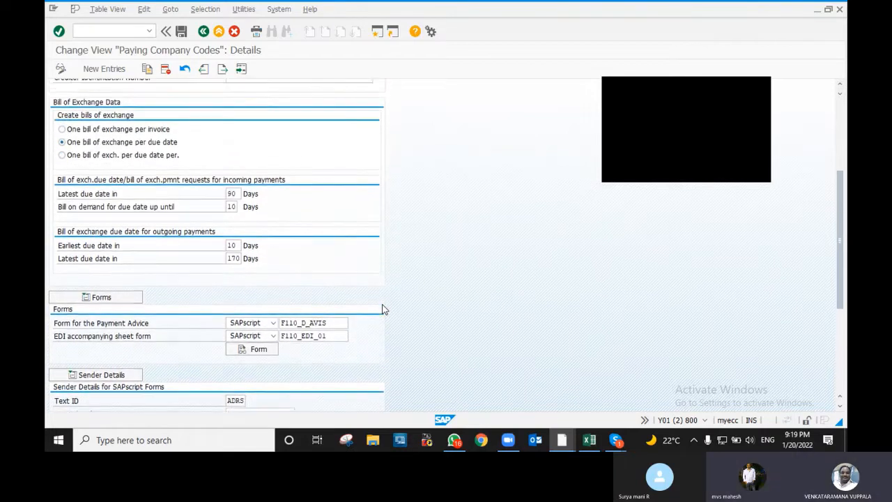
pyautogui.scroll(3, 382, 309)
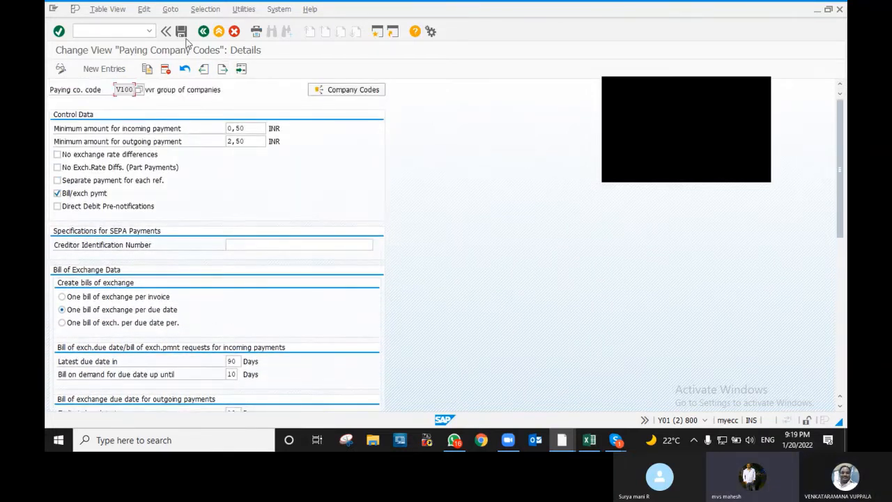
pyautogui.click(181, 32)
# - Confirm the Customizing request for the V100 save, then go back twice to the start screen
pyautogui.click(171, 195)
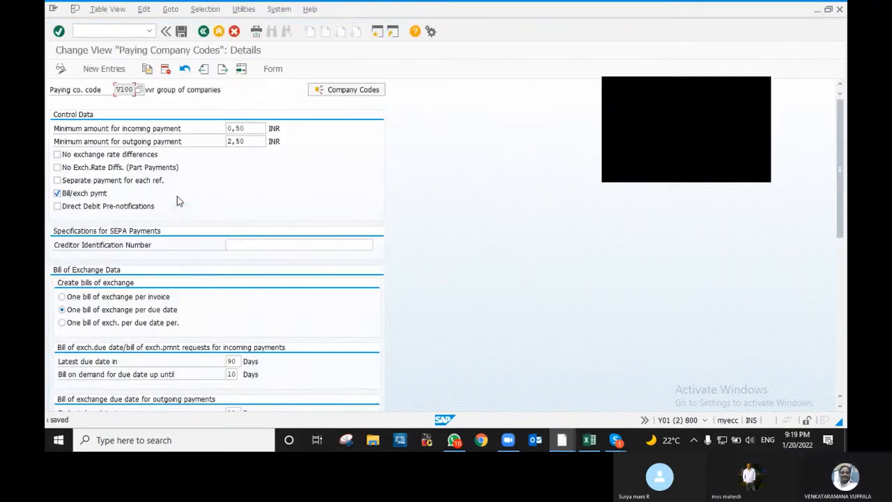
pyautogui.click(203, 33)
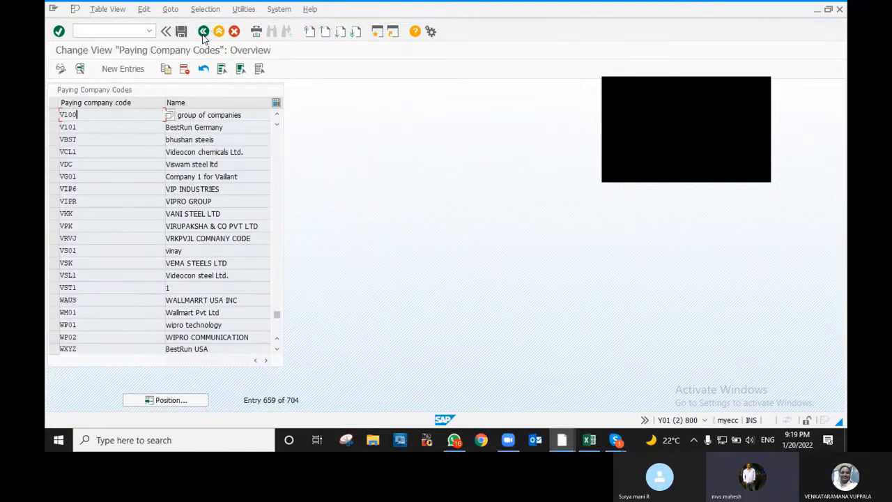
pyautogui.click(202, 33)
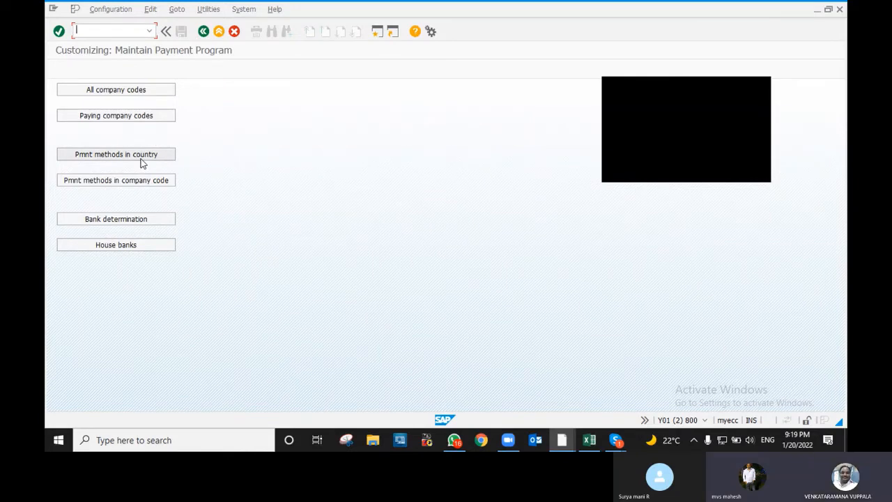
# - Open payment methods in country and bring up the details of India's method C, check payment
pyautogui.click(141, 162)
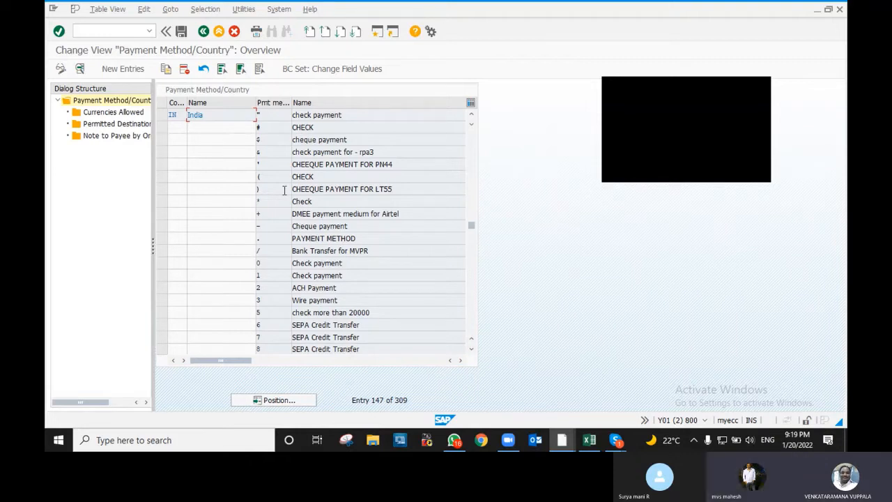
pyautogui.scroll(-4, 296, 189)
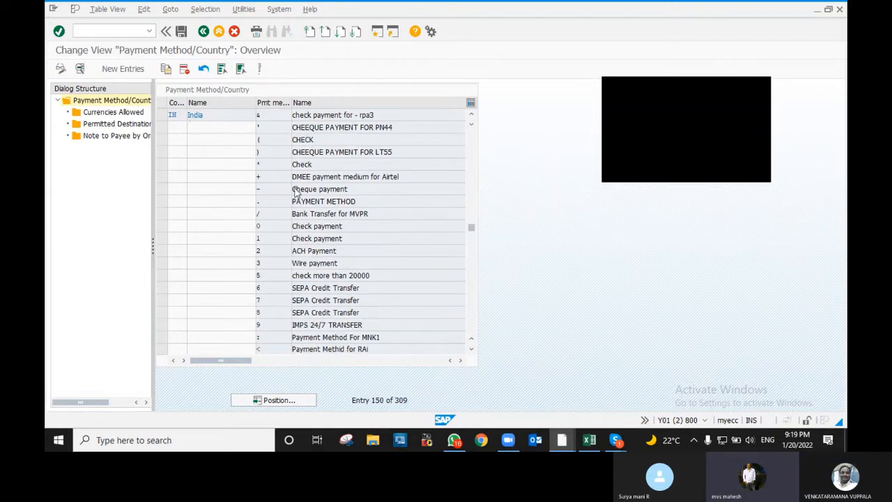
pyautogui.scroll(-4, 296, 189)
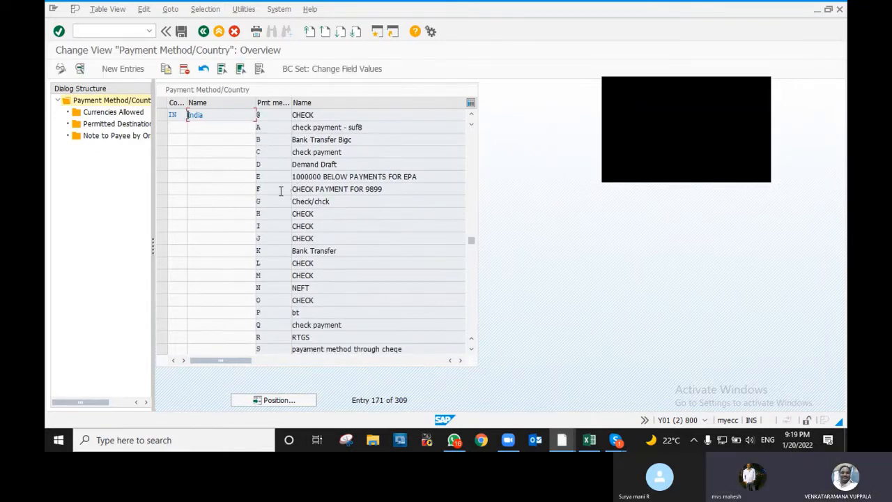
pyautogui.doubleClick(310, 158)
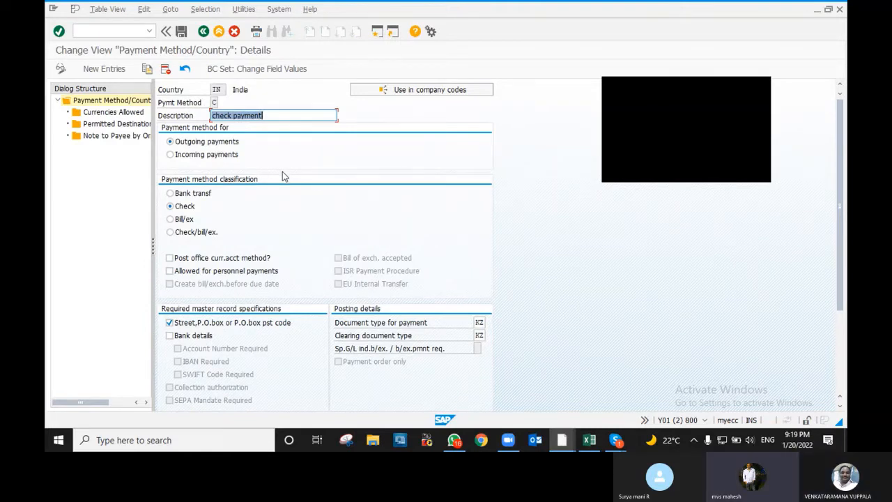
# - Change India method C's description from 'check payment' to 'cheque payment'
pyautogui.press('BackSpace')
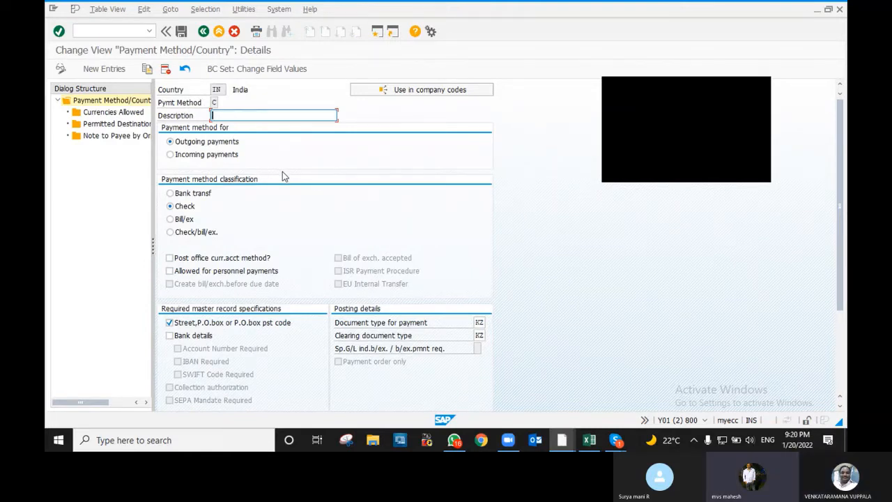
pyautogui.write('cge')
pyautogui.press('BackSpace')
pyautogui.press('Insert')
pyautogui.press('BackSpace')
pyautogui.write('heqye')
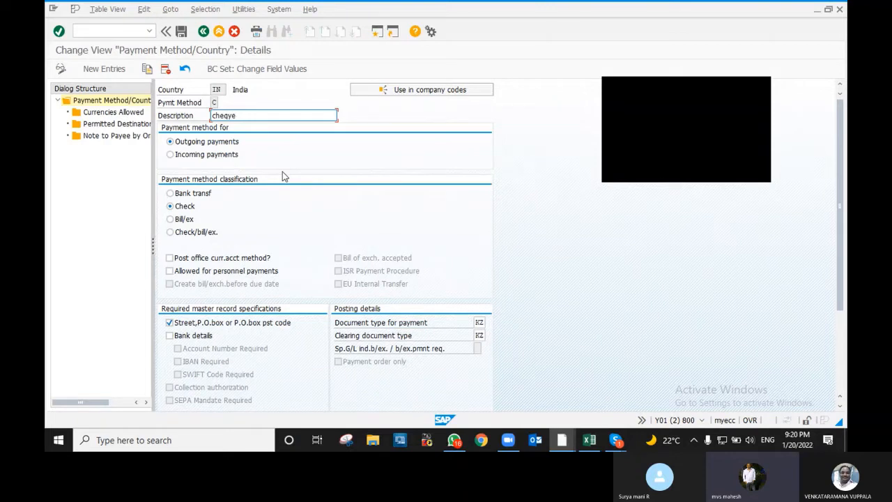
pyautogui.press('BackSpace')
pyautogui.press('BackSpace')
pyautogui.write('ue payment')
# - Scroll down to review the payment medium: program RFFOUS_C with code line key 01
pyautogui.scroll(-3, 481, 333)
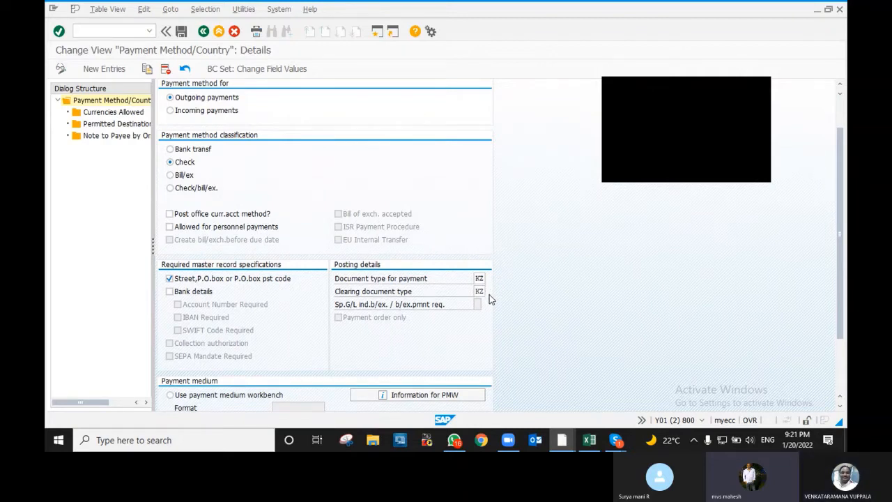
pyautogui.scroll(-2, 490, 298)
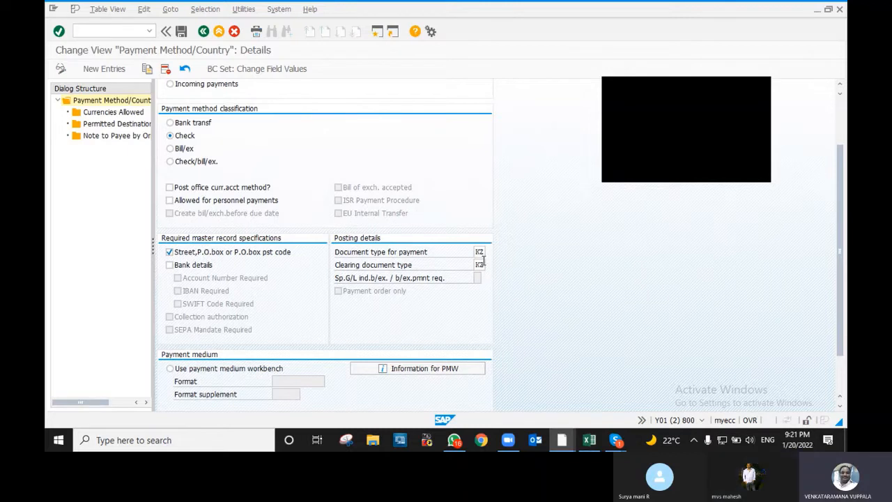
pyautogui.scroll(-1, 483, 259)
pyautogui.scroll(-2, 483, 259)
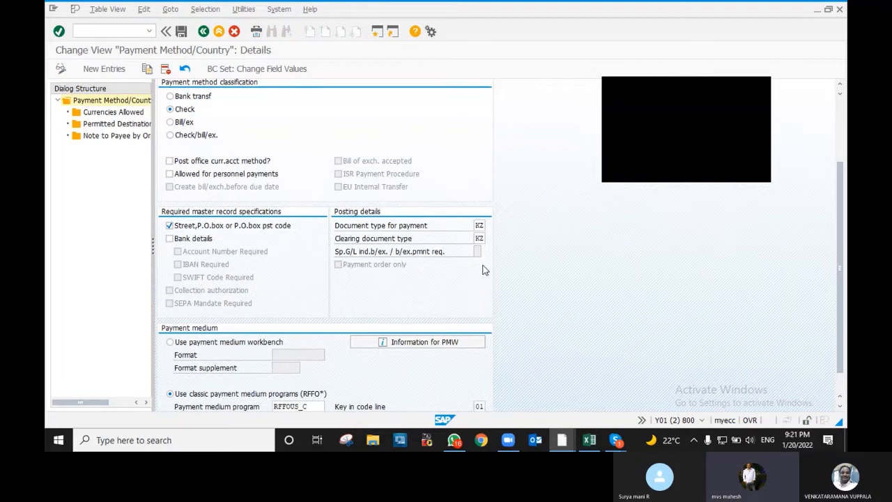
pyautogui.scroll(-3, 485, 270)
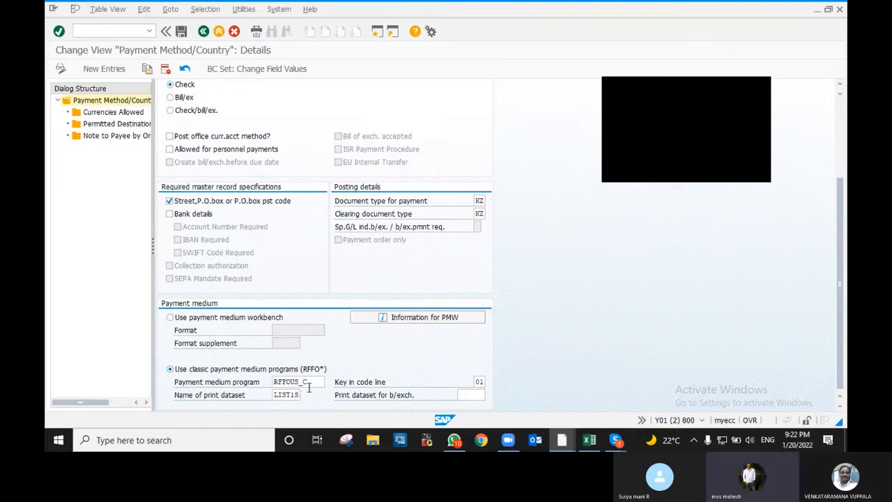
pyautogui.doubleClick(108, 115)
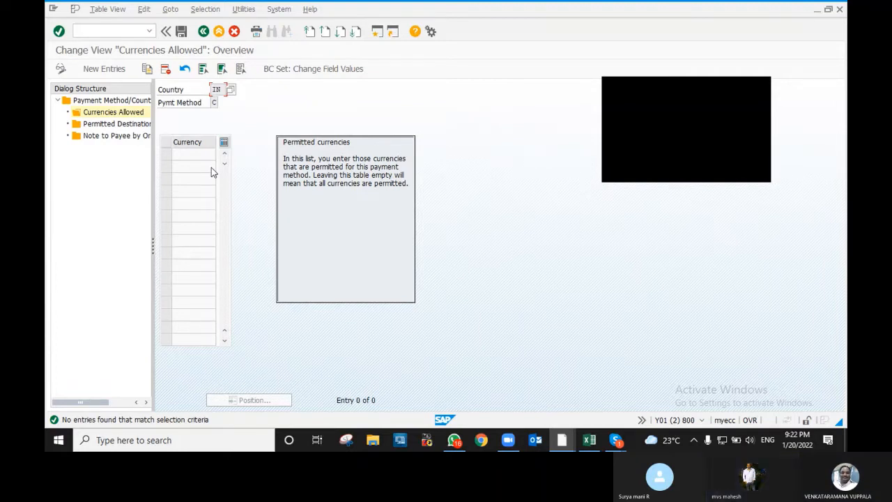
pyautogui.doubleClick(111, 123)
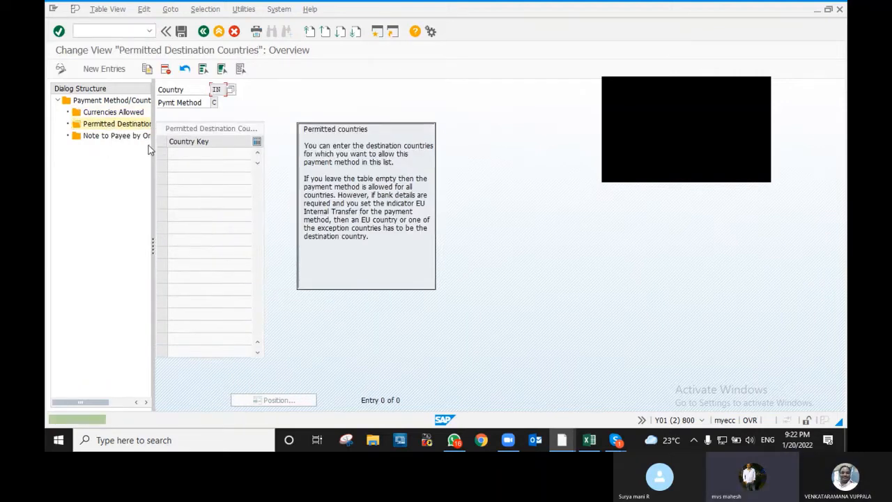
pyautogui.click(203, 32)
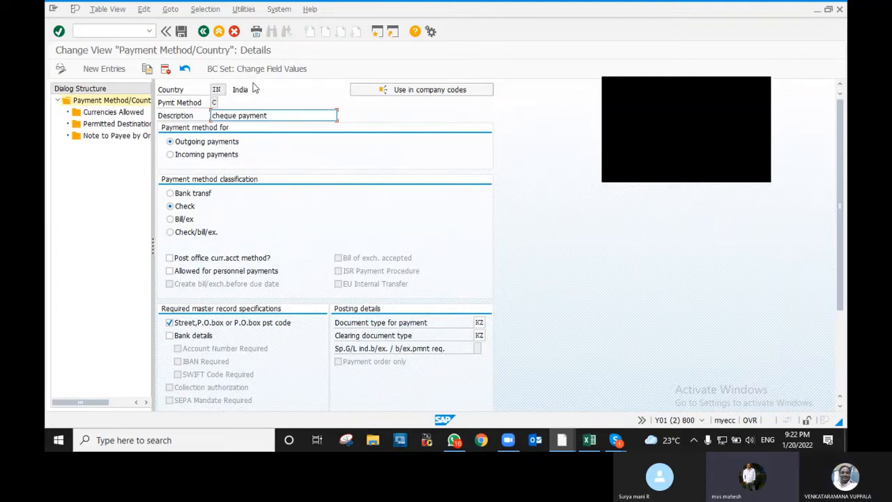
pyautogui.click(206, 33)
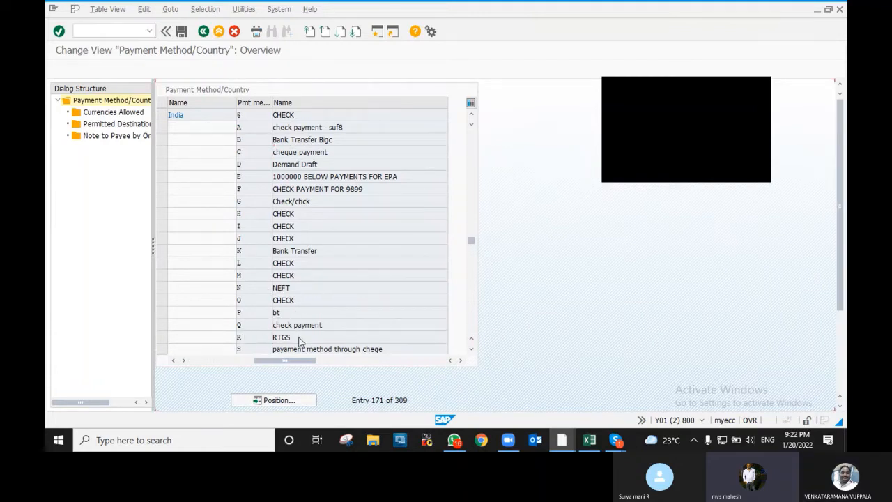
pyautogui.doubleClick(299, 340)
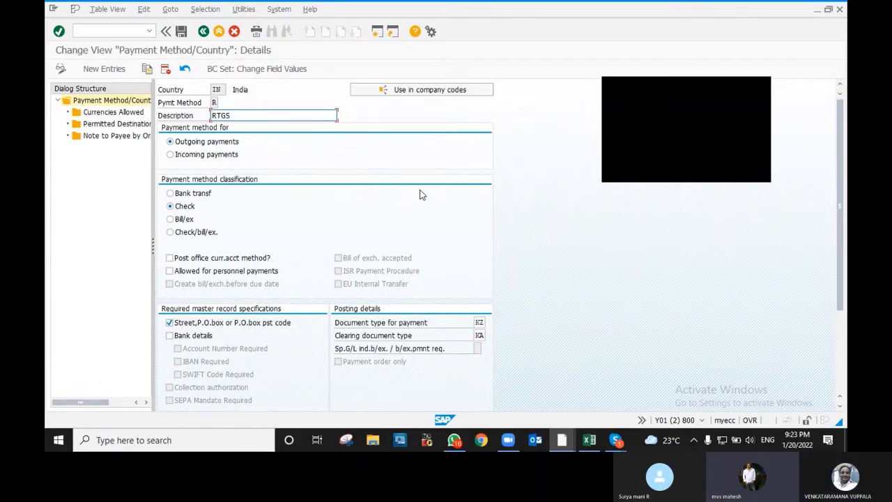
pyautogui.click(193, 193)
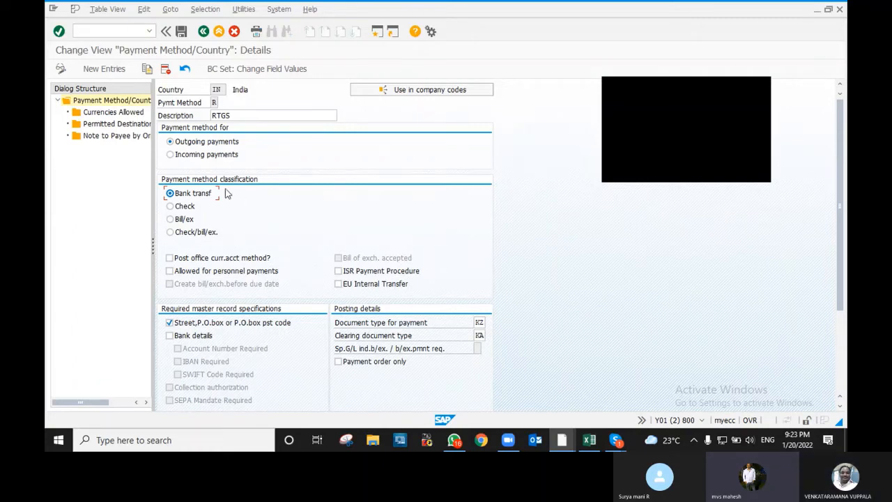
pyautogui.doubleClick(236, 215)
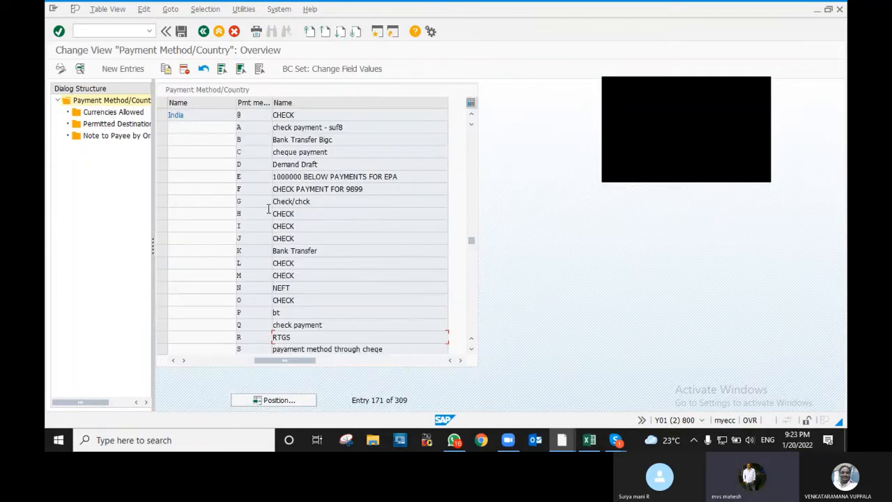
pyautogui.doubleClick(279, 339)
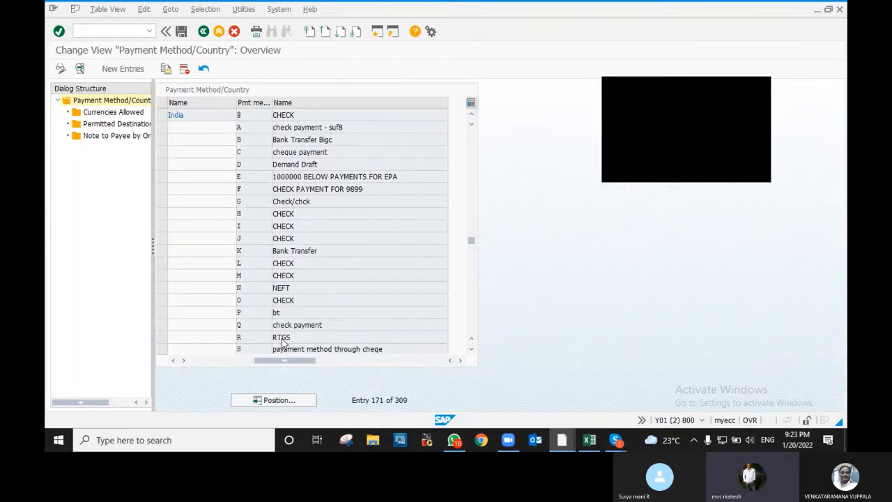
pyautogui.click(200, 206)
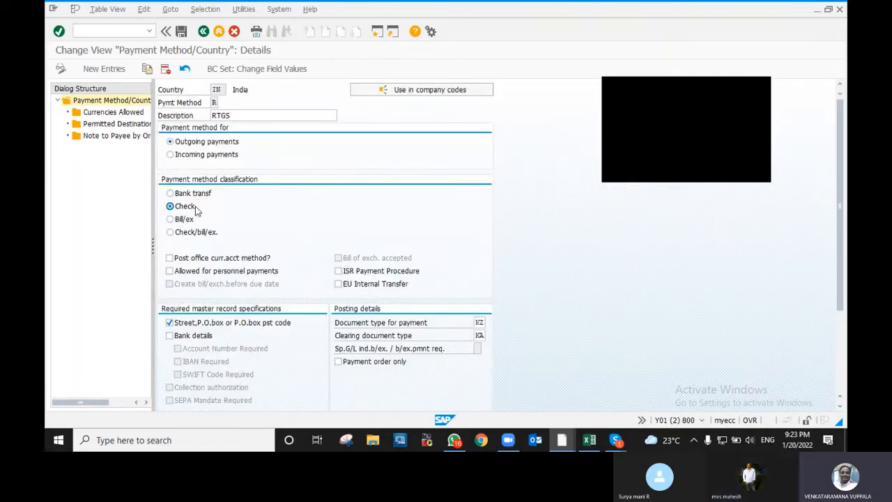
pyautogui.press('F3')
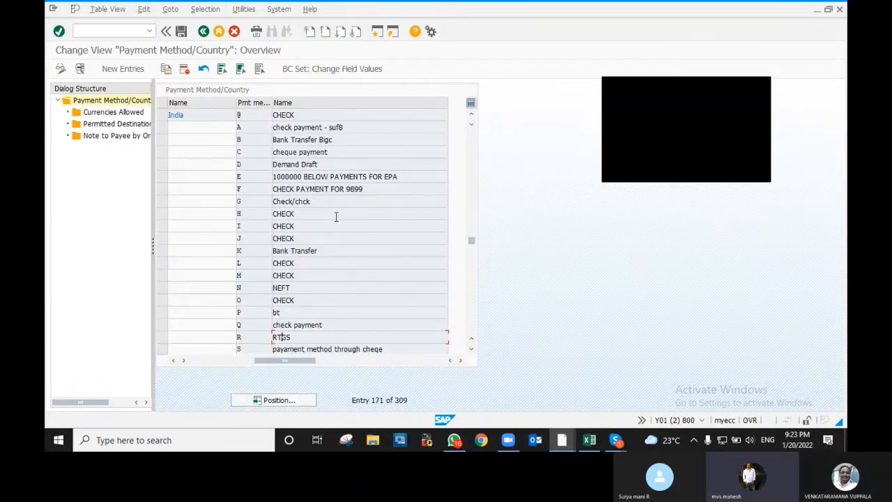
pyautogui.scroll(-2, 309, 276)
pyautogui.scroll(-3, 308, 275)
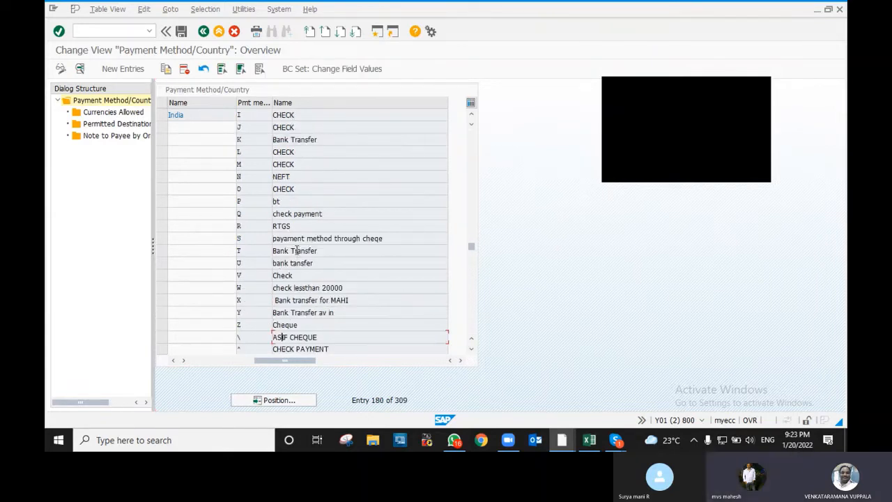
# - Open India's Bank Transfer method T and untick SWIFT Code Required and IBAN Required
pyautogui.doubleClick(295, 250)
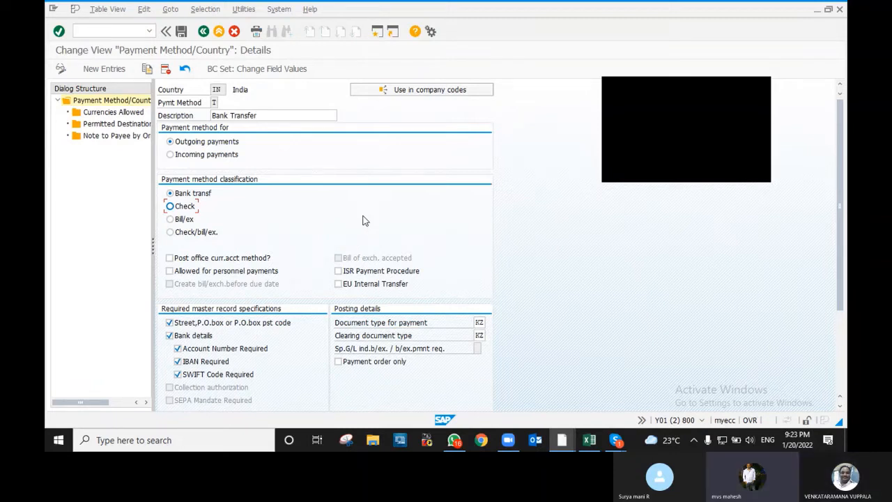
pyautogui.scroll(-1, 363, 221)
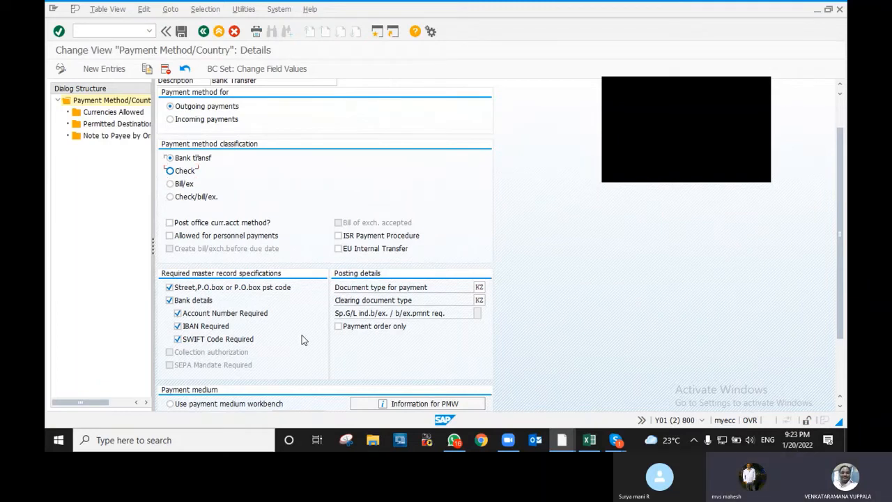
pyautogui.scroll(-1, 304, 339)
pyautogui.scroll(-1, 304, 339)
pyautogui.click(178, 313)
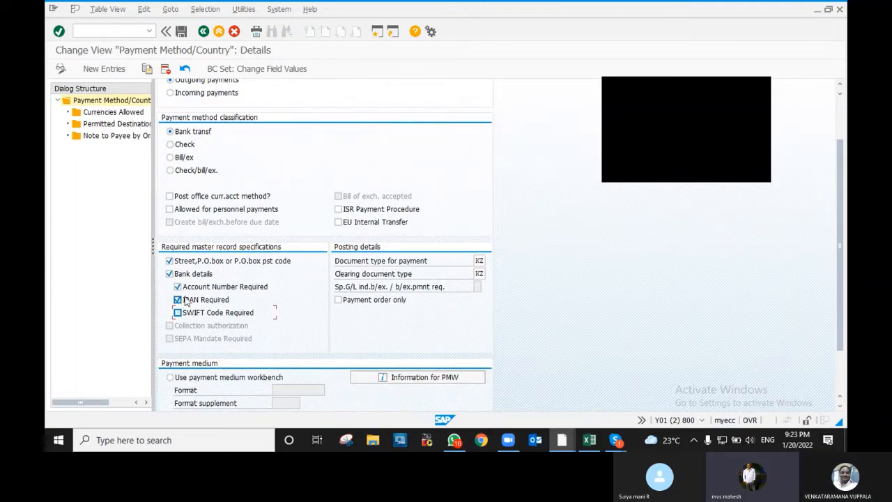
pyautogui.click(183, 300)
pyautogui.scroll(3, 183, 300)
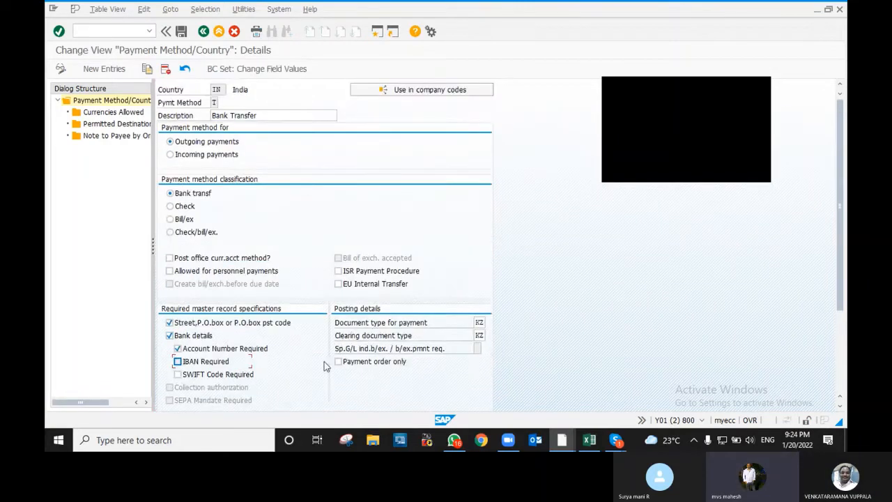
pyautogui.scroll(-1, 311, 359)
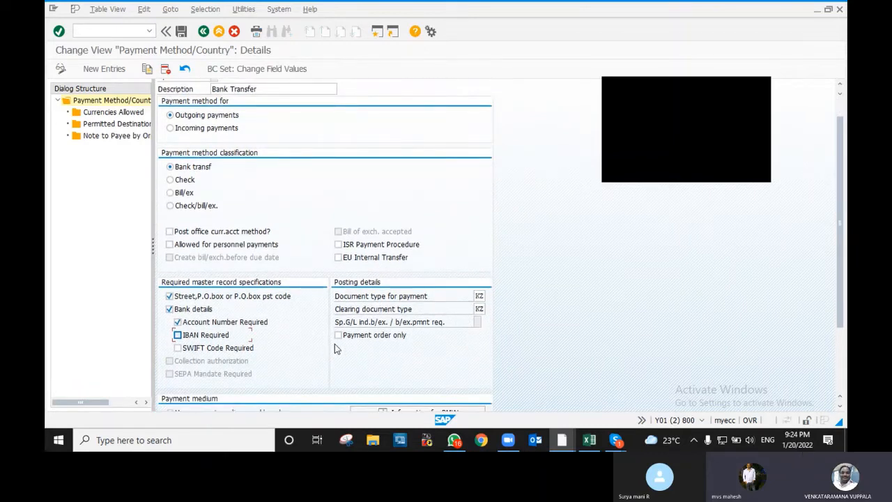
pyautogui.scroll(-4, 335, 345)
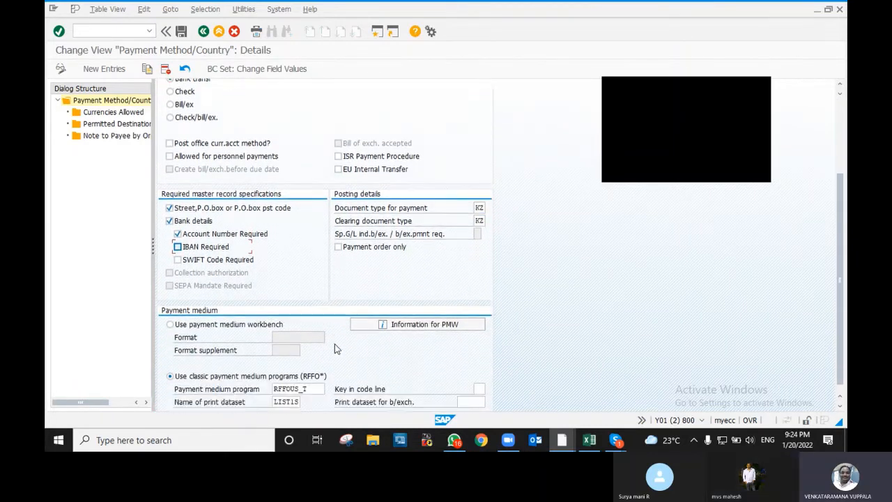
pyautogui.scroll(-1, 334, 348)
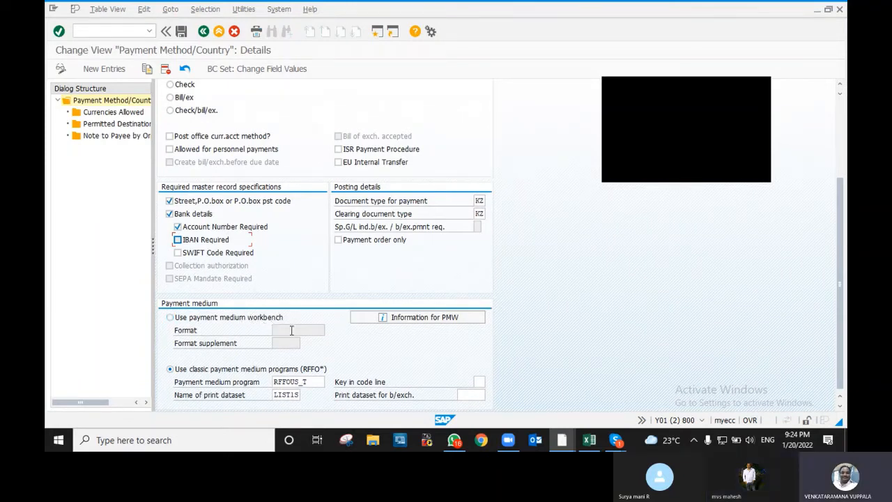
pyautogui.click(317, 383)
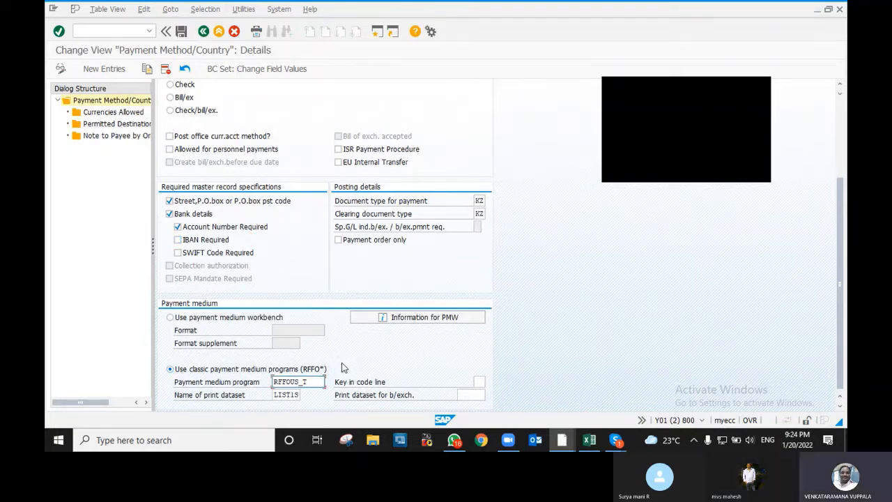
pyautogui.scroll(1, 357, 353)
pyautogui.scroll(5, 355, 352)
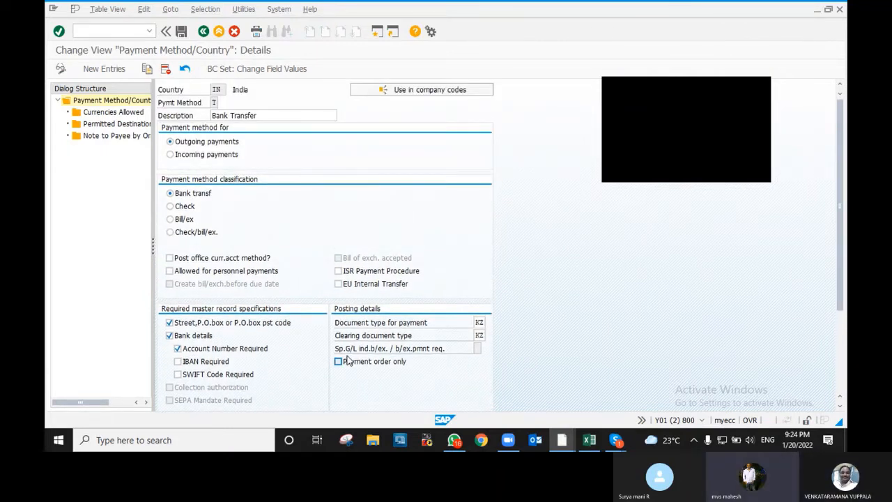
pyautogui.scroll(-1, 343, 358)
pyautogui.scroll(-12, 342, 357)
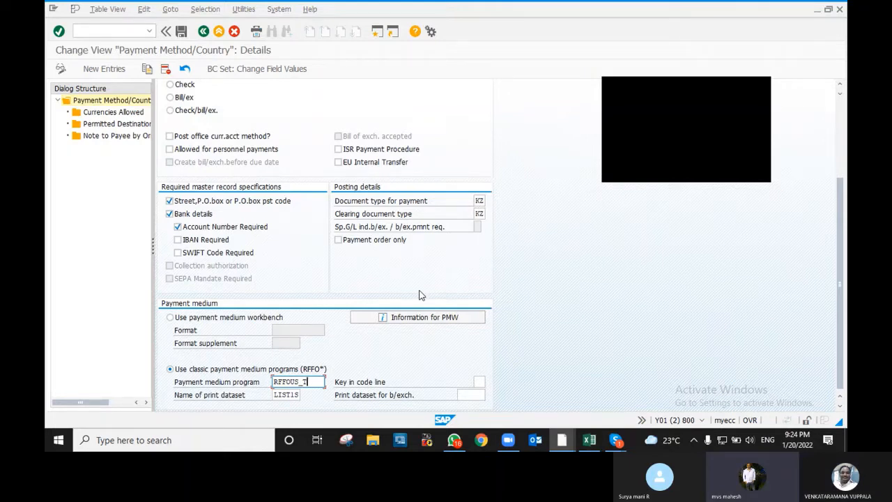
pyautogui.scroll(5, 420, 295)
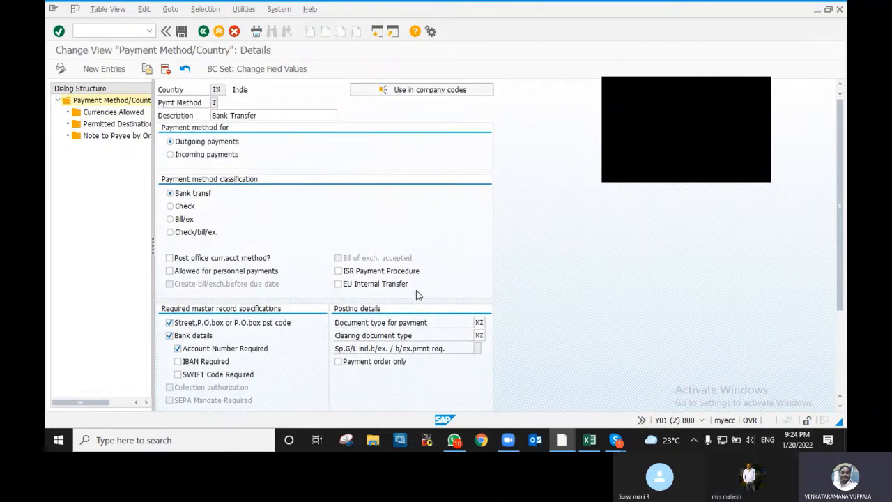
pyautogui.scroll(-5, 341, 255)
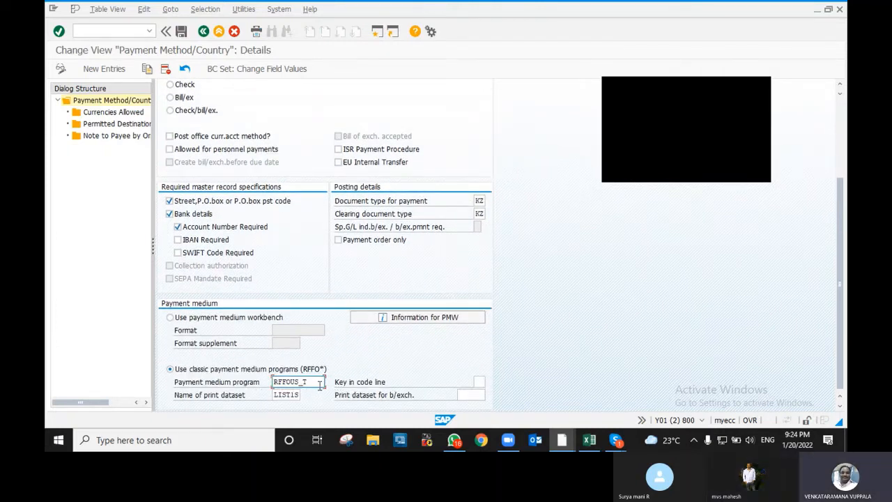
pyautogui.scroll(5, 331, 366)
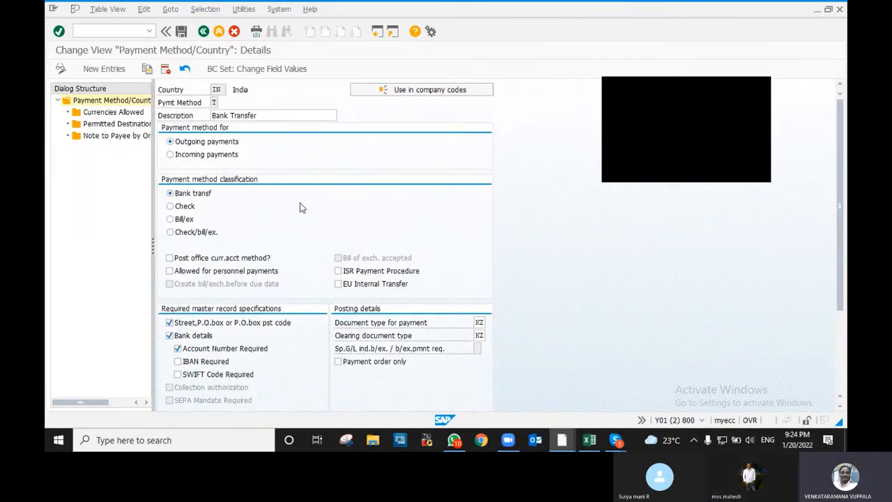
pyautogui.scroll(-1, 299, 223)
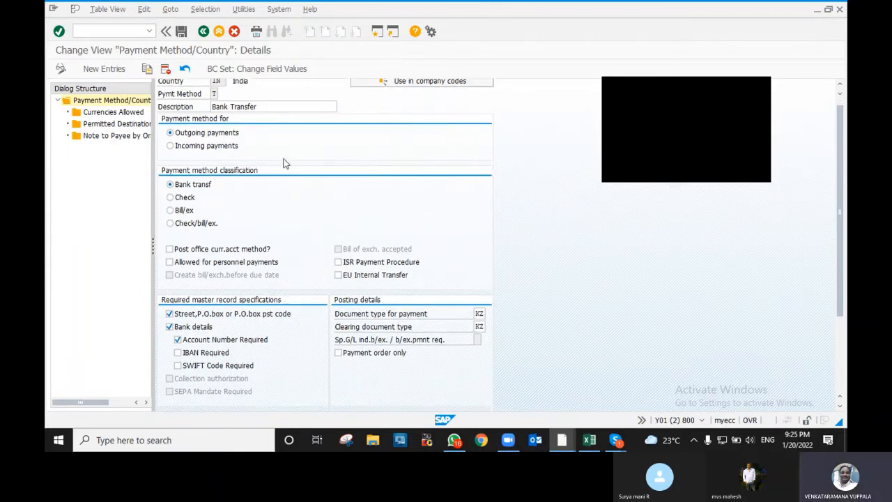
# - Save method T under the Customizing request and go back to the Maintain Payment Program screen
pyautogui.click(185, 34)
pyautogui.click(172, 195)
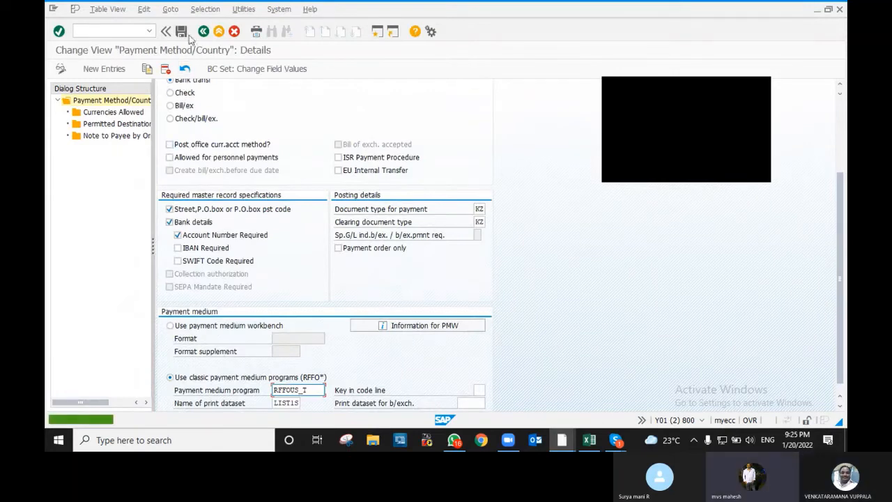
pyautogui.click(203, 31)
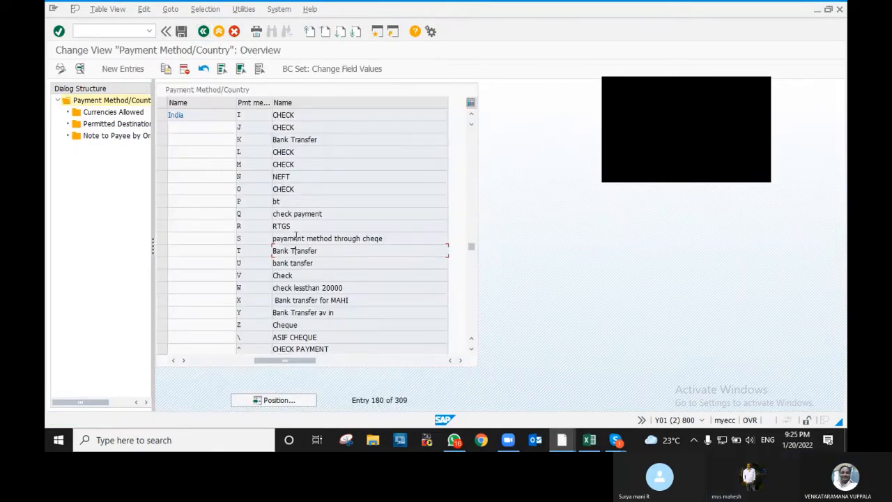
pyautogui.scroll(-3, 301, 262)
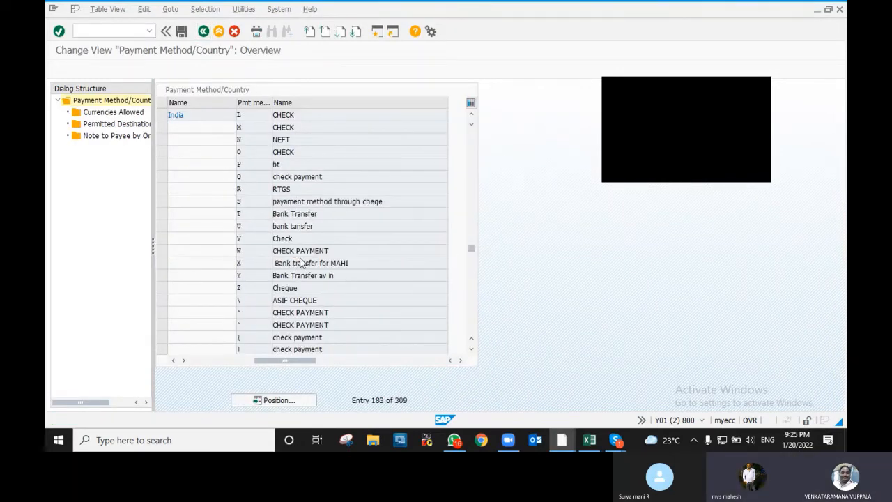
pyautogui.scroll(2, 301, 262)
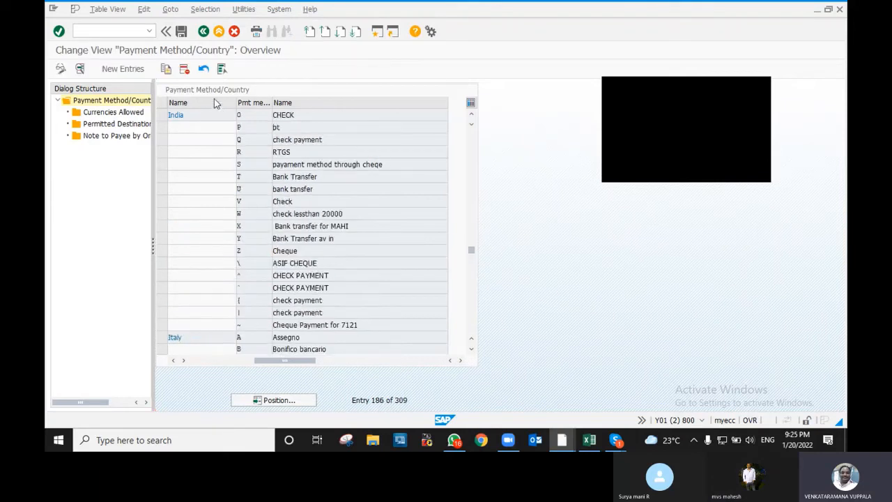
pyautogui.click(204, 32)
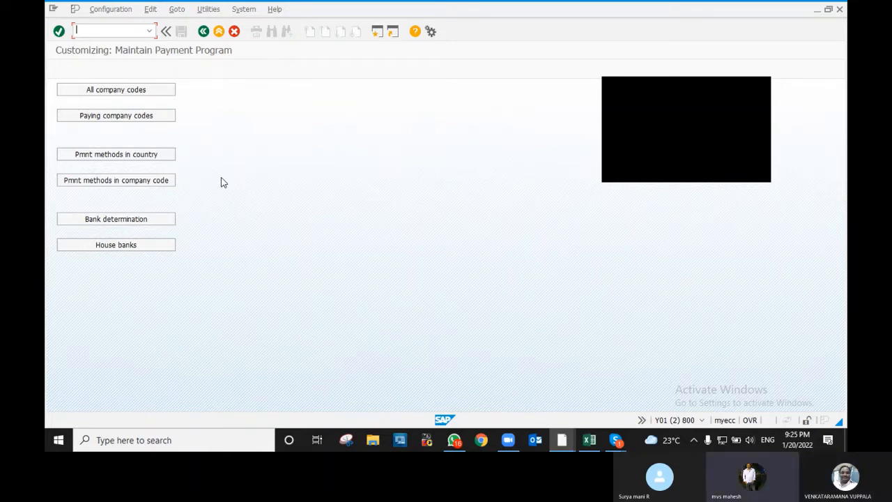
# - Open the payment method data per company code and get the Skype window out of the way
pyautogui.click(146, 185)
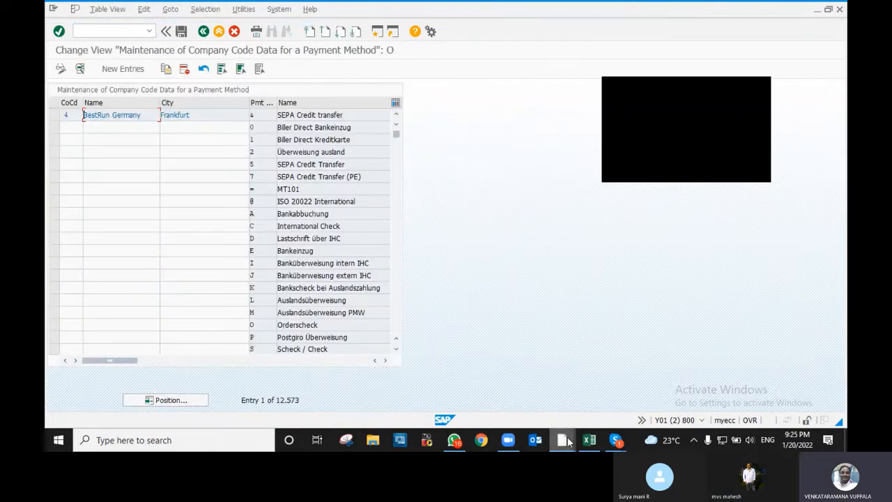
pyautogui.moveTo(618, 443)
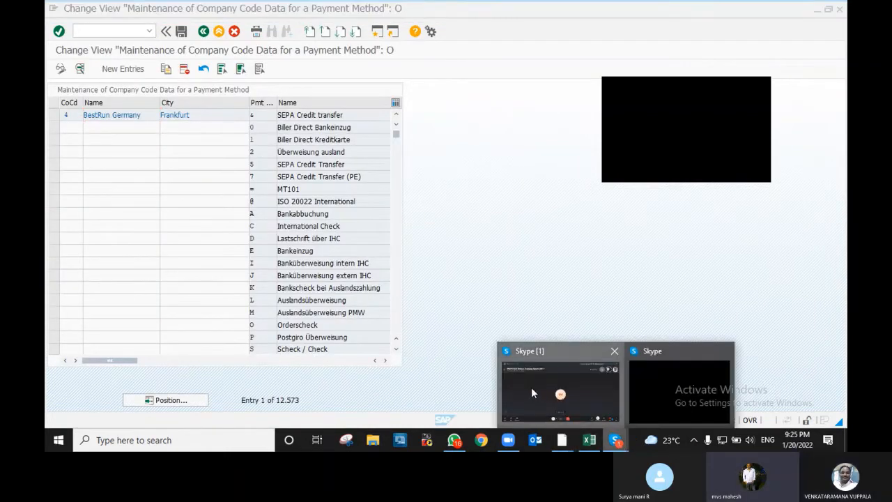
pyautogui.click(536, 388)
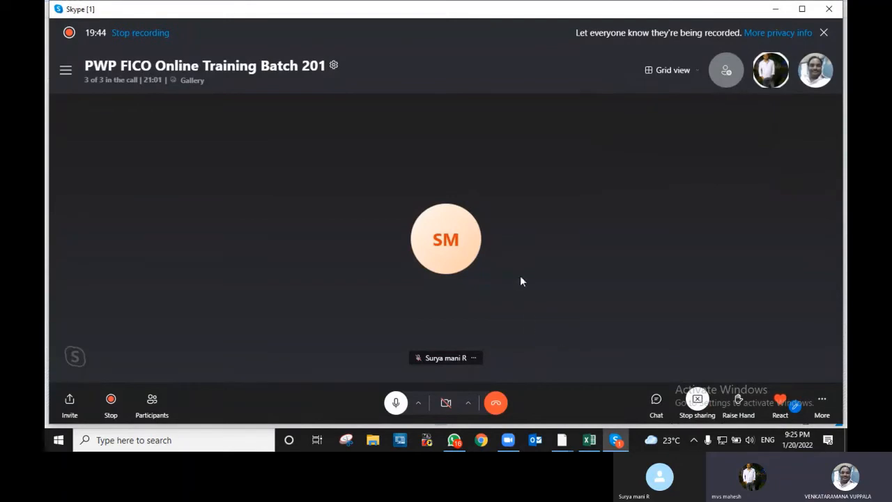
pyautogui.click(784, 11)
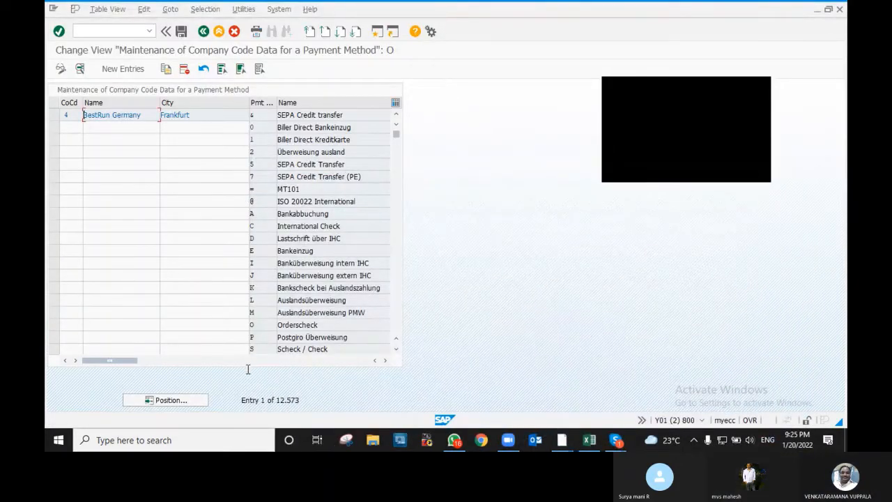
# - Position the table at paying company code V100 and scroll up to the V000 VIP Industries rows
pyautogui.click(165, 401)
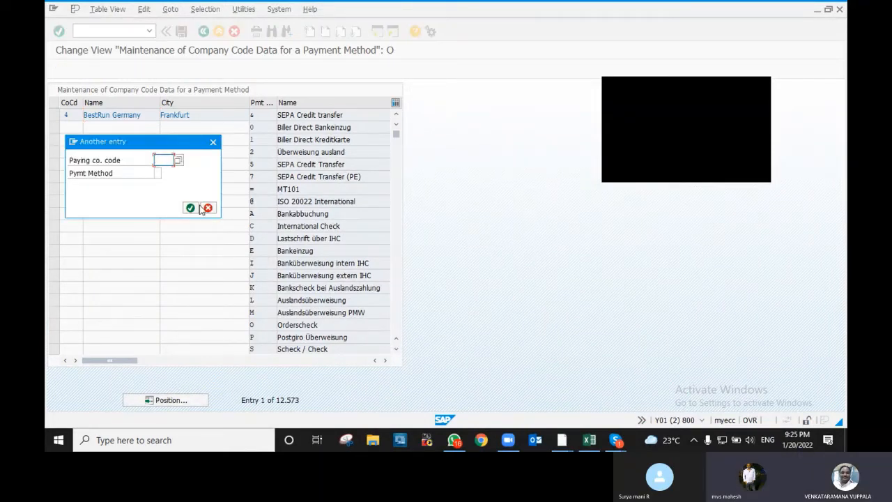
pyautogui.press('space')
pyautogui.click(167, 173)
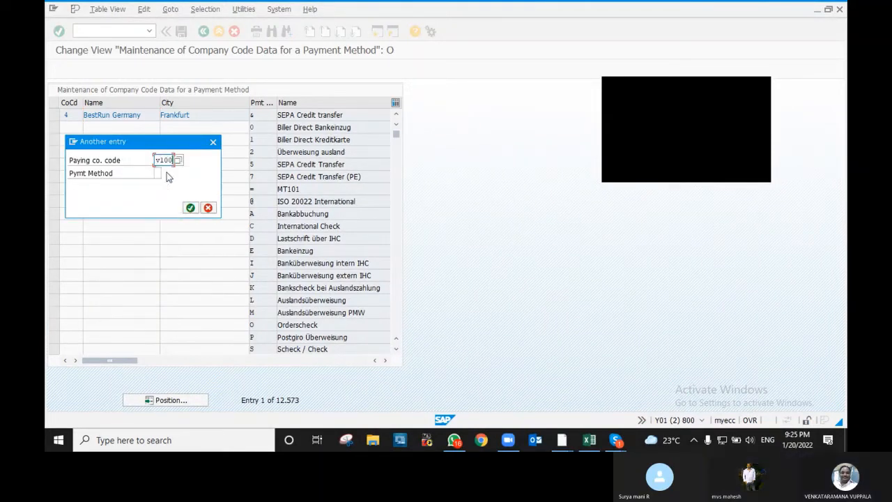
pyautogui.click(191, 209)
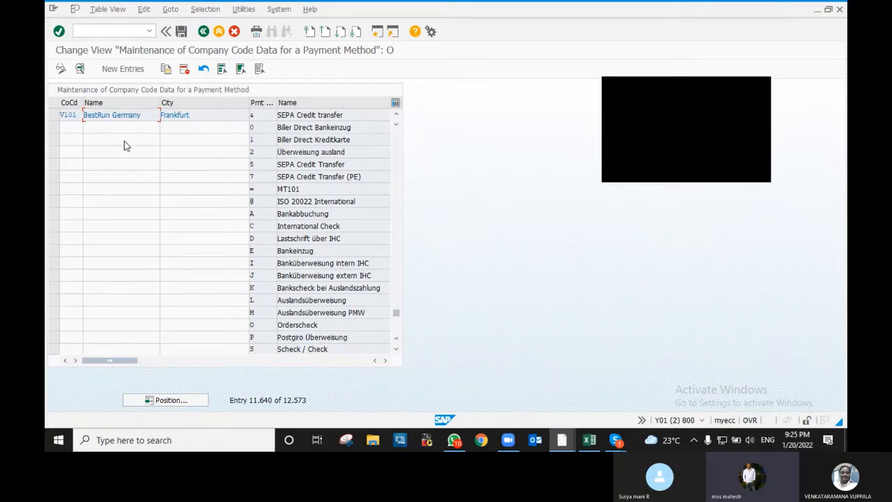
pyautogui.scroll(5, 124, 146)
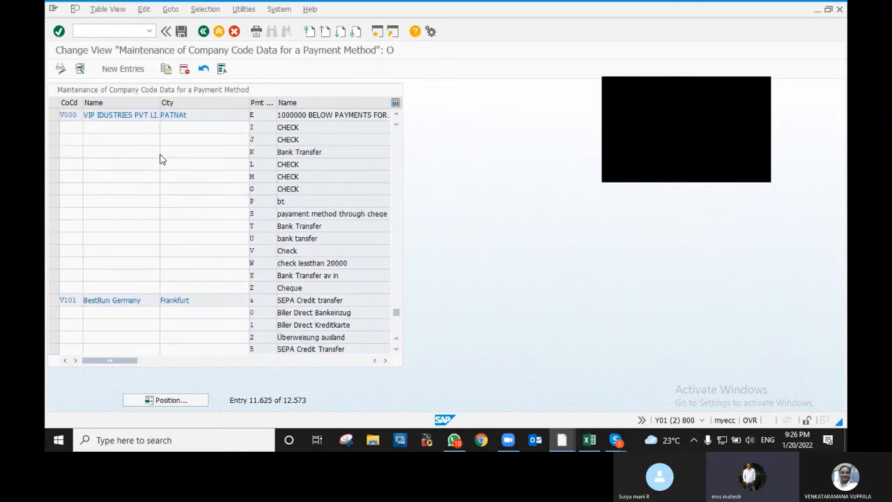
pyautogui.scroll(11, 159, 164)
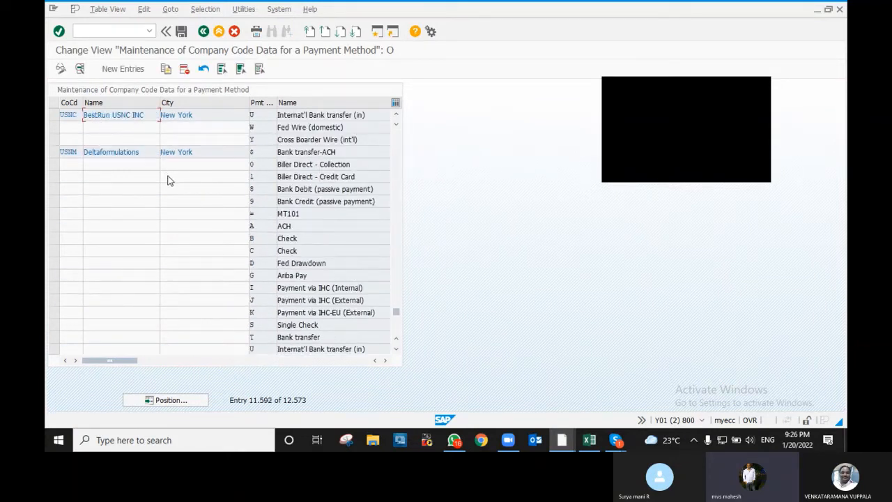
pyautogui.scroll(-3, 168, 180)
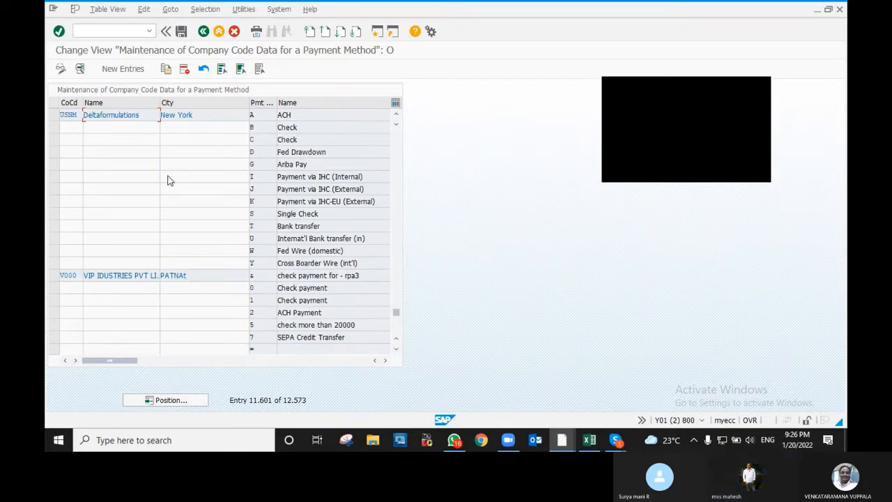
# - Copy V000's 'check payment for - rpa3' entry to paying company code V100 as payment method C
pyautogui.click(53, 275)
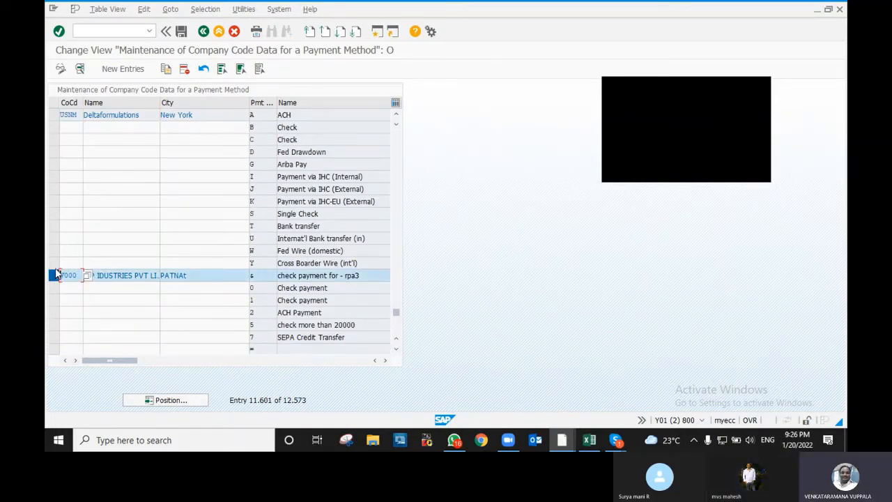
pyautogui.click(166, 70)
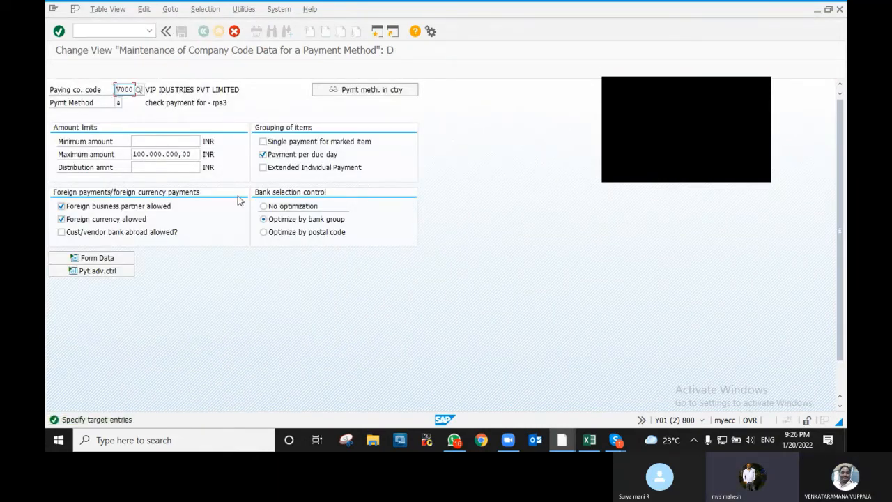
pyautogui.press('Delete')
pyautogui.press('Delete')
pyautogui.press('Delete')
pyautogui.press('Delete')
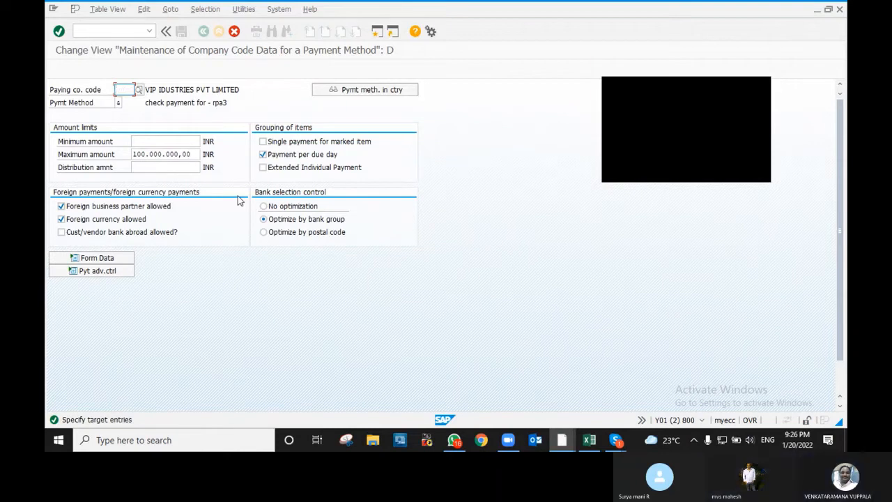
pyautogui.write('v1')
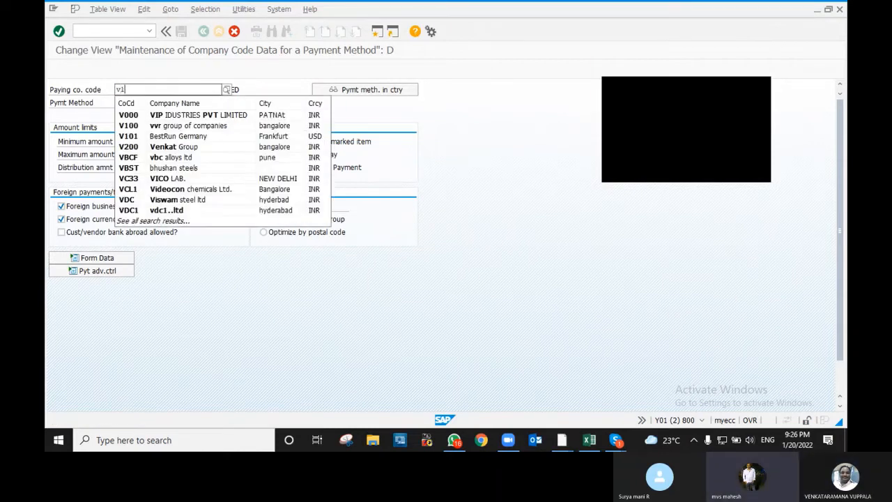
pyautogui.write('00')
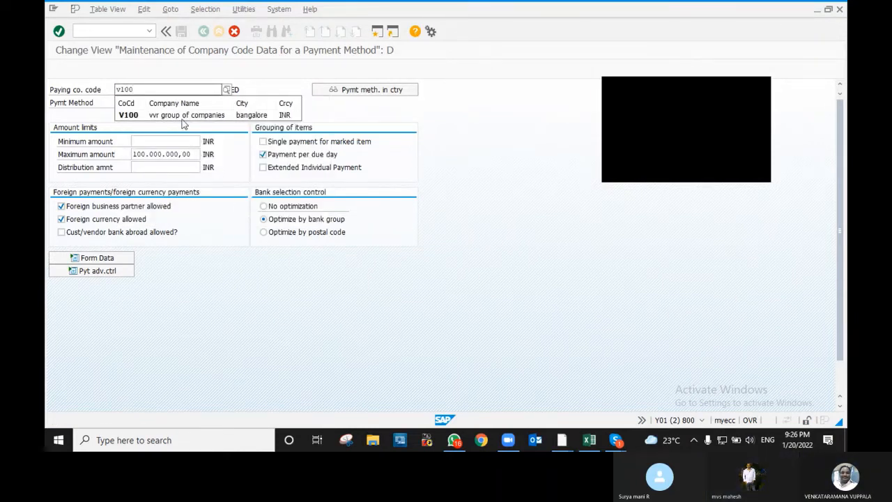
pyautogui.click(183, 117)
pyautogui.click(120, 103)
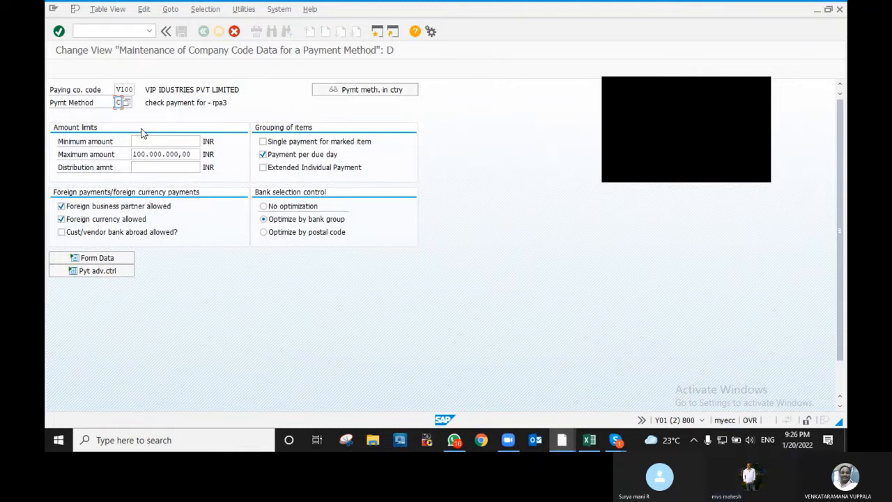
pyautogui.click(127, 104)
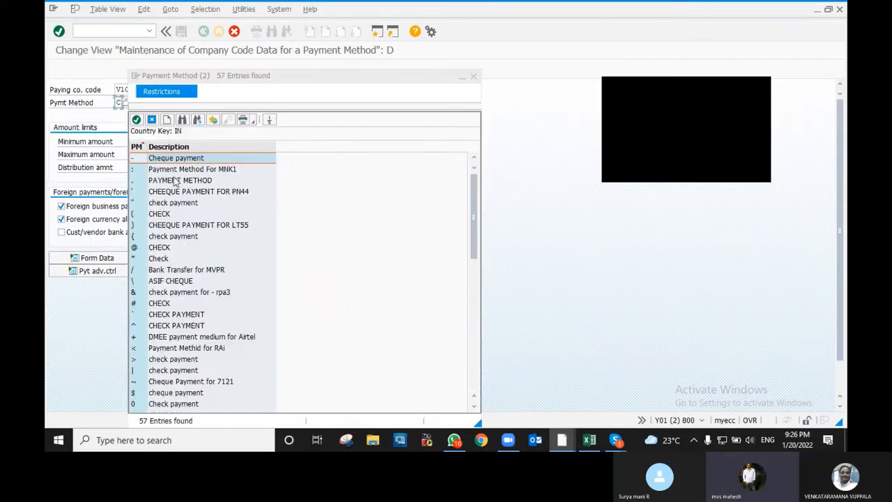
pyautogui.scroll(-8, 168, 277)
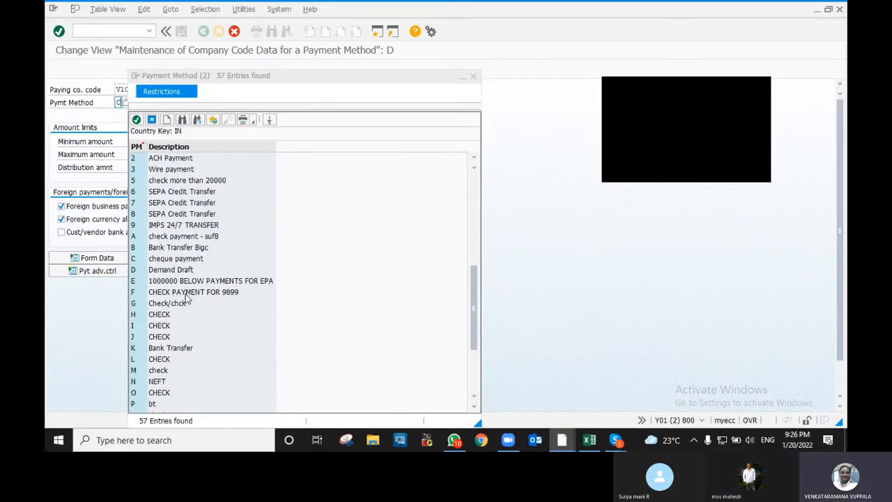
pyautogui.doubleClick(170, 258)
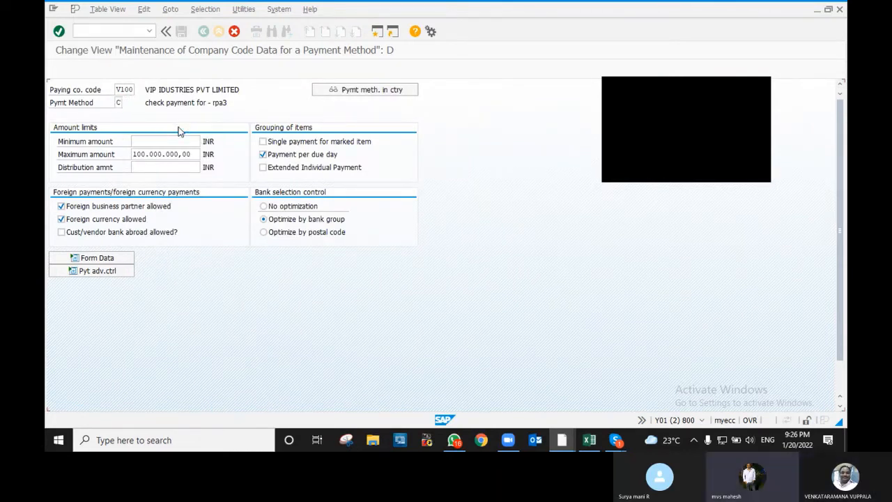
pyautogui.press('Return')
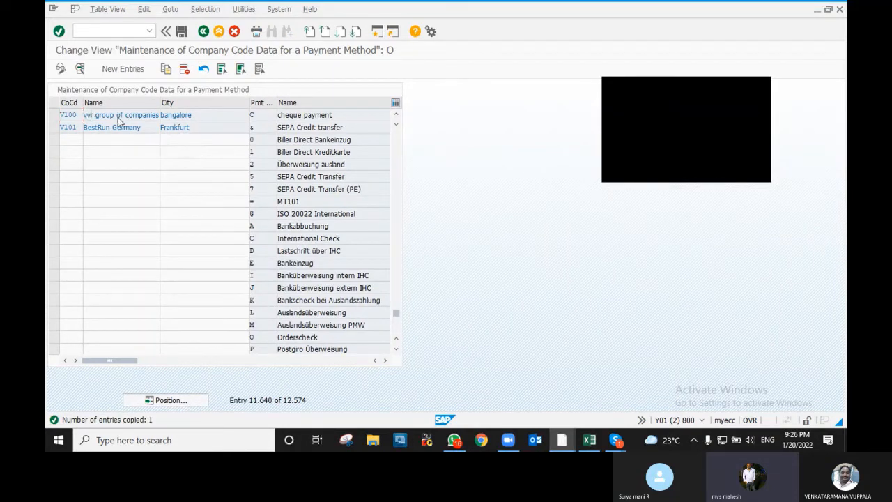
# - Copy V100's cheque payment entry C as a new Bank Transfer method T
pyautogui.doubleClick(122, 116)
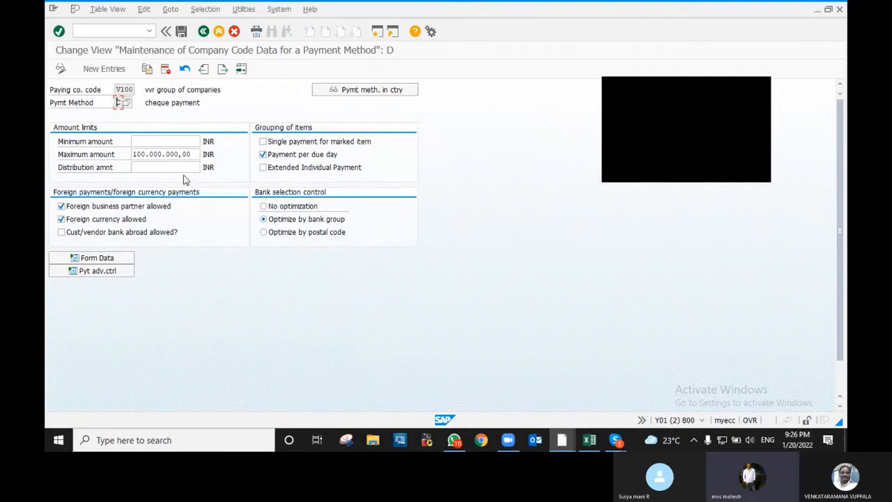
pyautogui.click(203, 31)
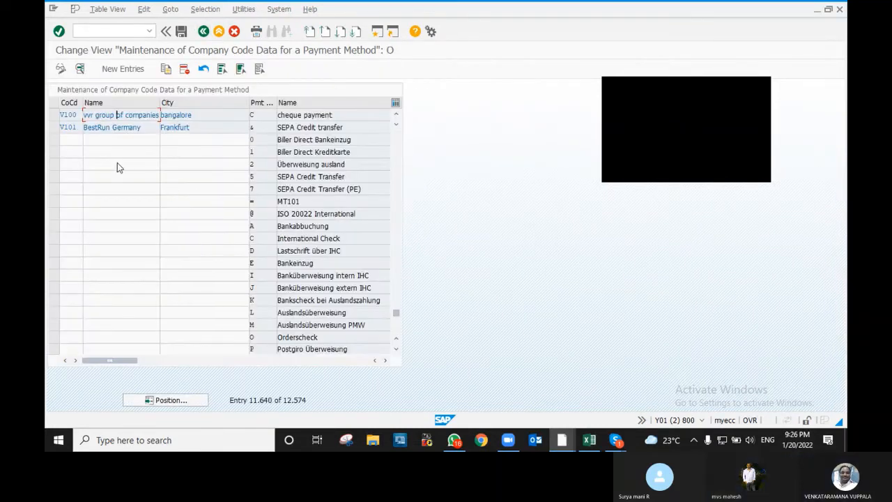
pyautogui.click(54, 115)
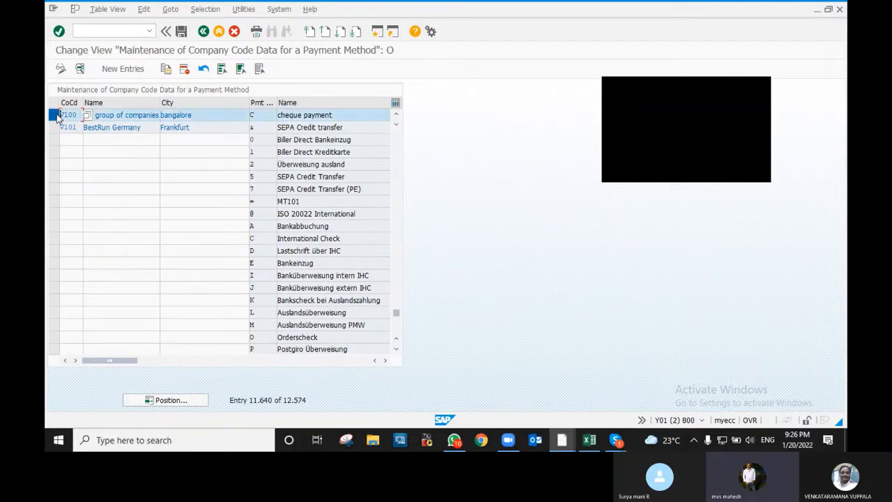
pyautogui.click(166, 68)
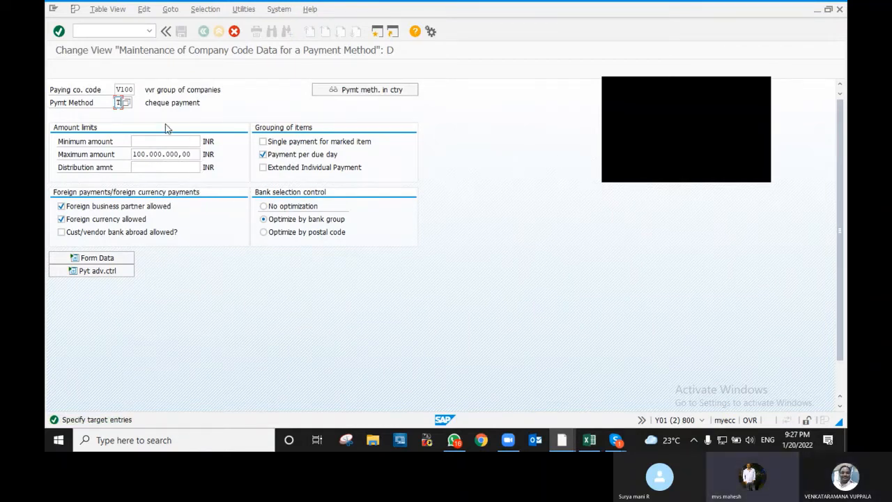
pyautogui.press('Return')
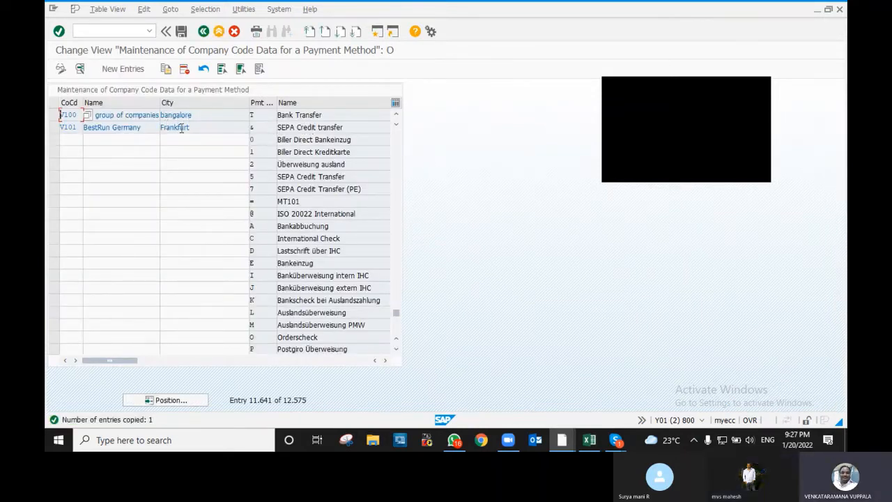
# - Open V100's Bank Transfer entry, save it under the Customizing request, and go back twice
pyautogui.click(141, 115)
pyautogui.doubleClick(142, 115)
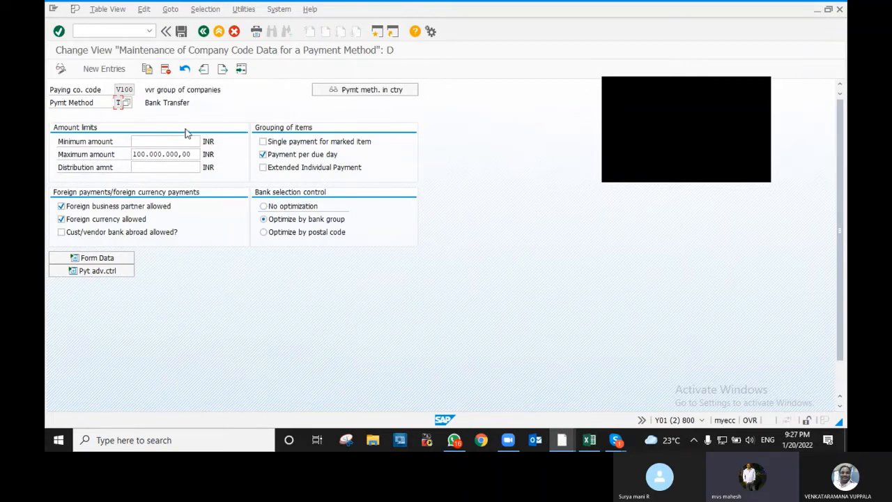
pyautogui.click(181, 33)
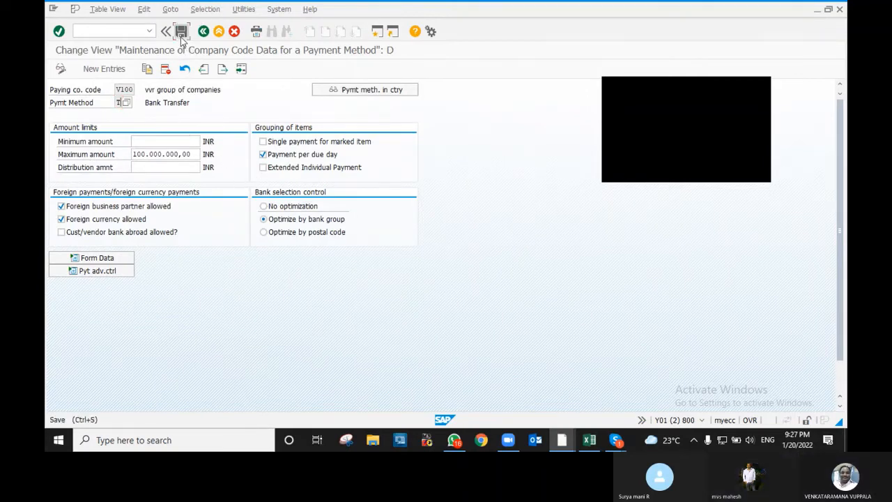
pyautogui.click(171, 194)
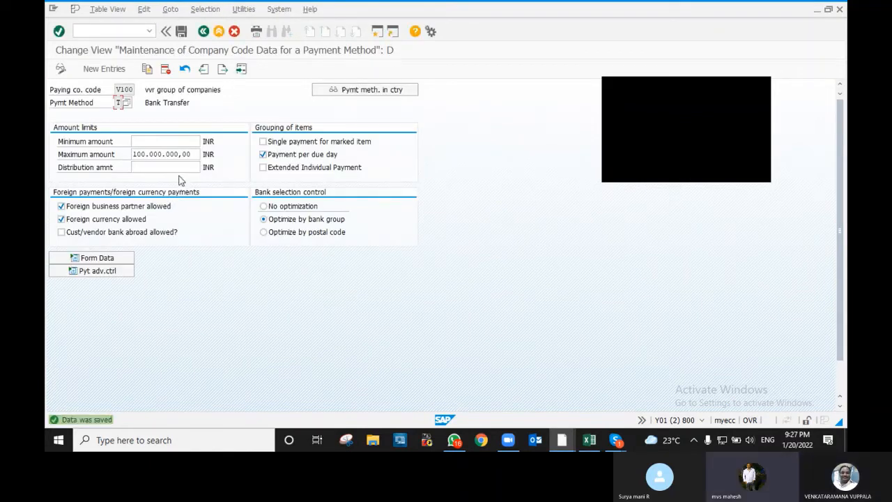
pyautogui.click(203, 31)
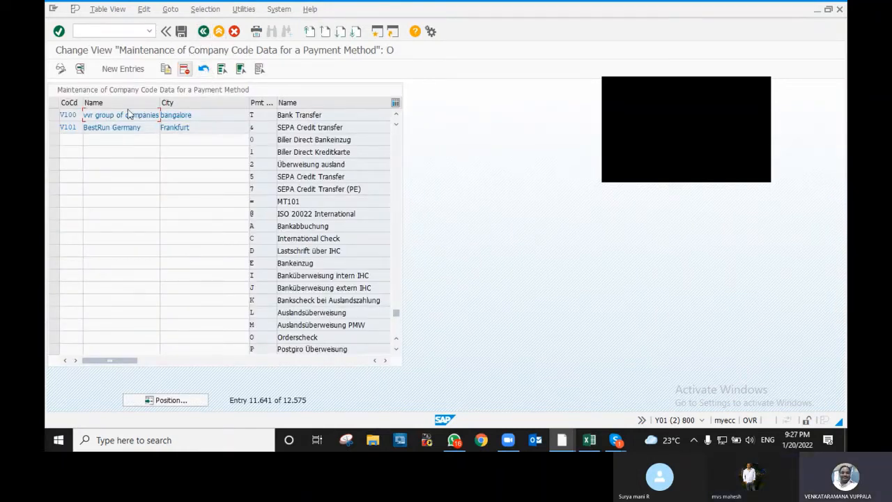
pyautogui.click(203, 32)
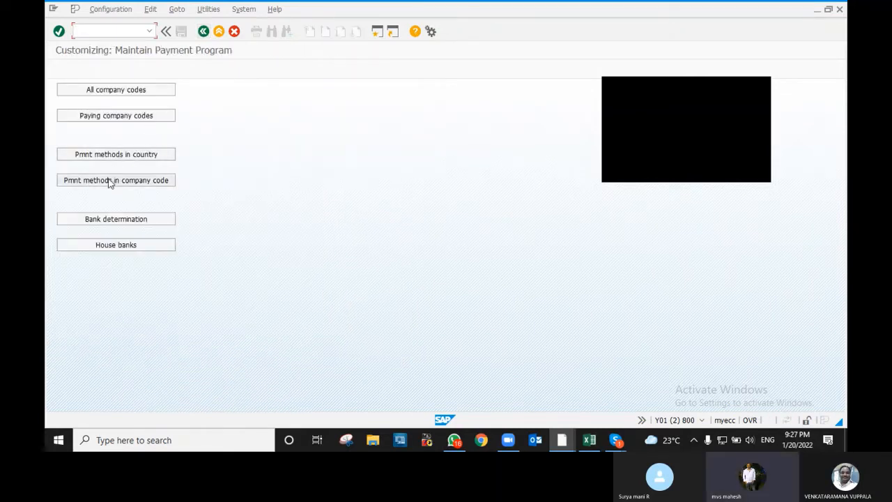
# - Jump to paying company code V100 in the company-code table and open its method C details
pyautogui.click(140, 178)
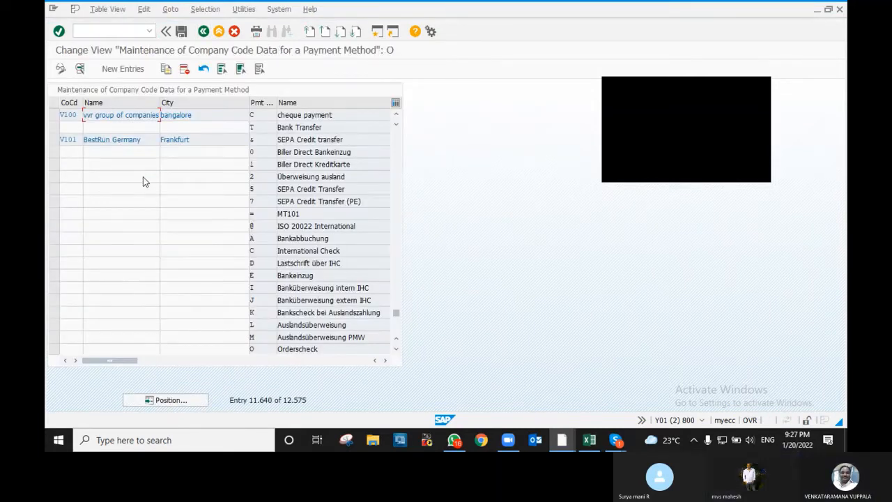
pyautogui.click(167, 401)
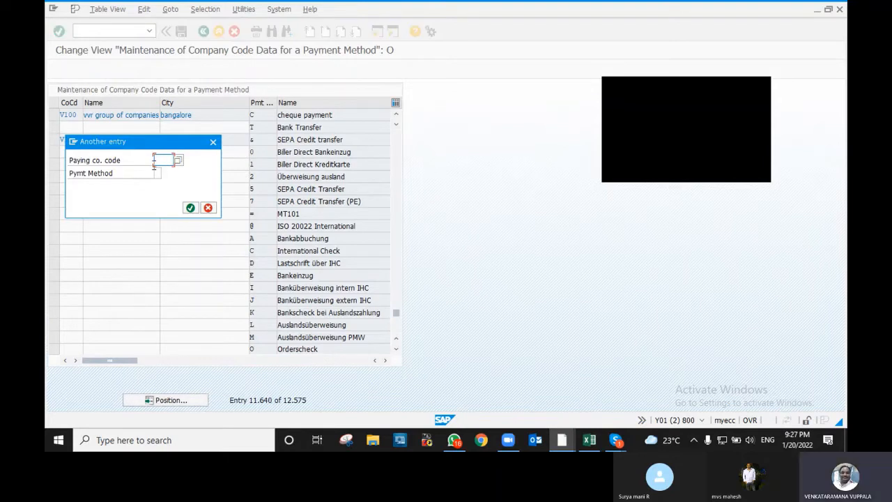
pyautogui.write('v100')
pyautogui.click(190, 208)
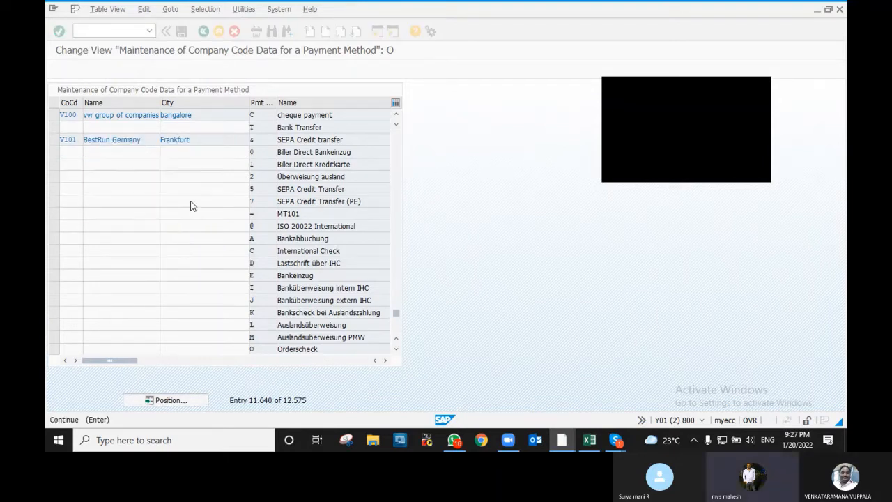
pyautogui.doubleClick(138, 116)
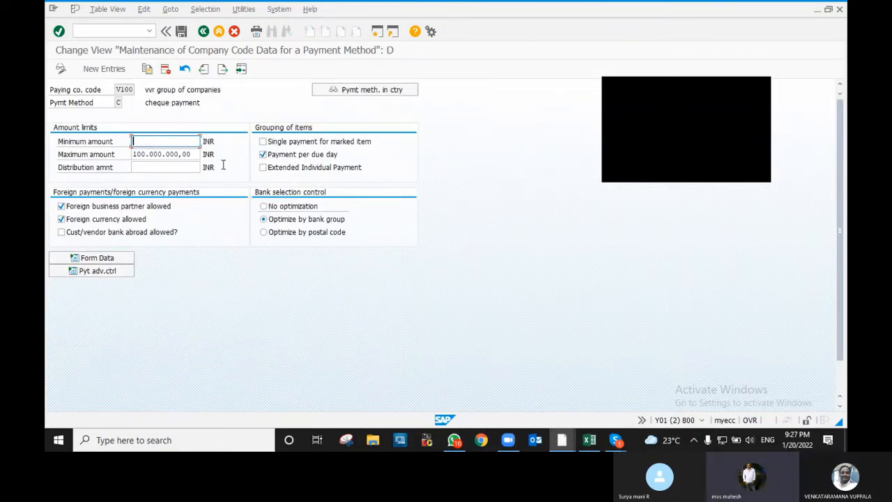
pyautogui.press('F3')
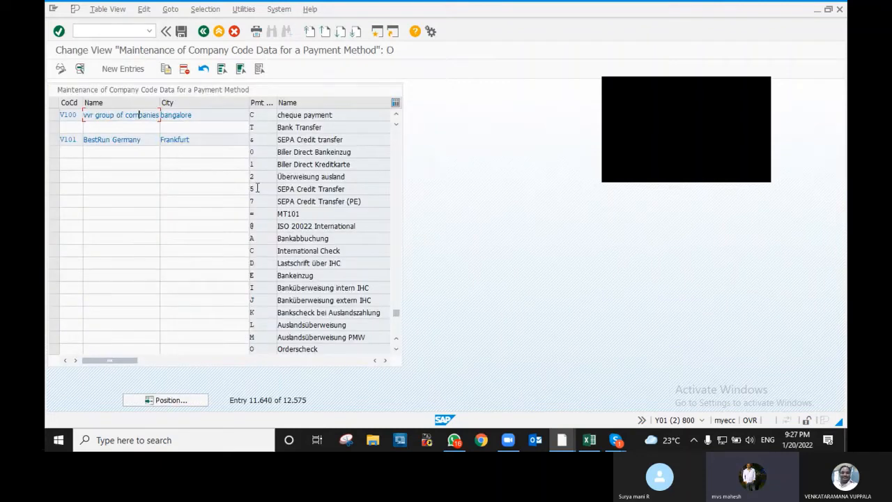
pyautogui.doubleClick(141, 113)
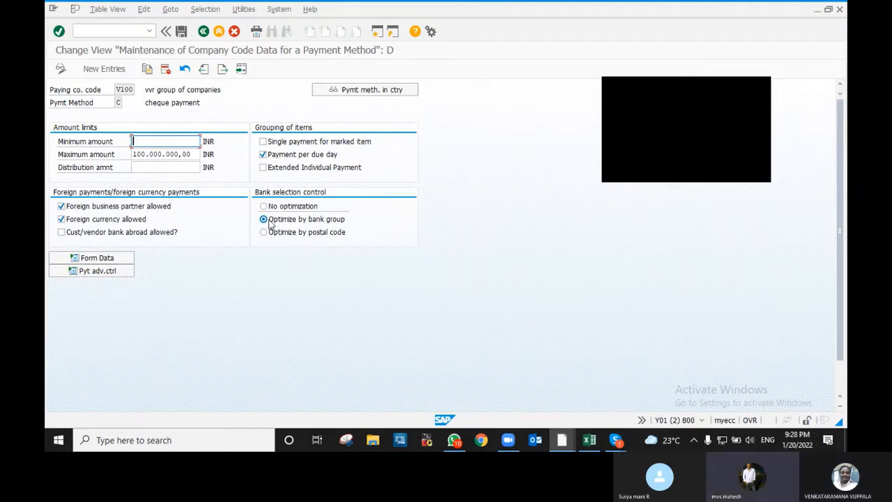
# - Expand Form Data for V100 method C to view the SAPscript forms, drawer IDES AG, Walldorf, and sorting
pyautogui.click(105, 258)
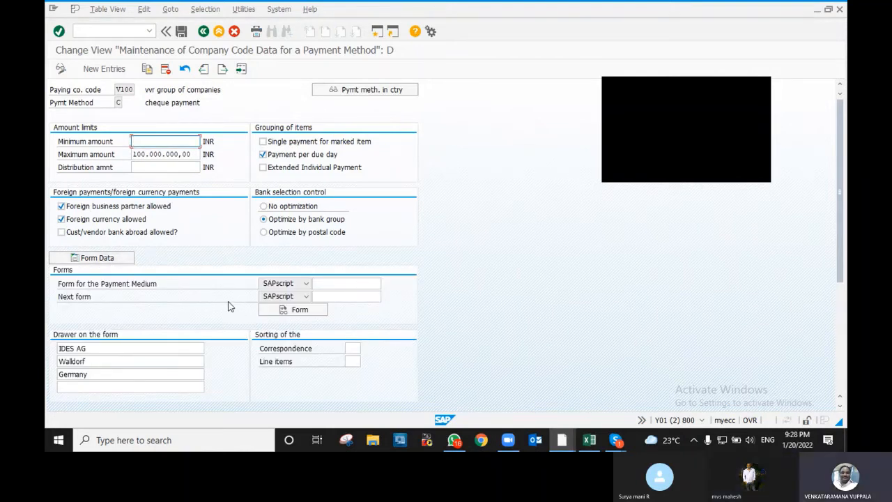
pyautogui.scroll(-1, 230, 307)
pyautogui.scroll(-1, 333, 286)
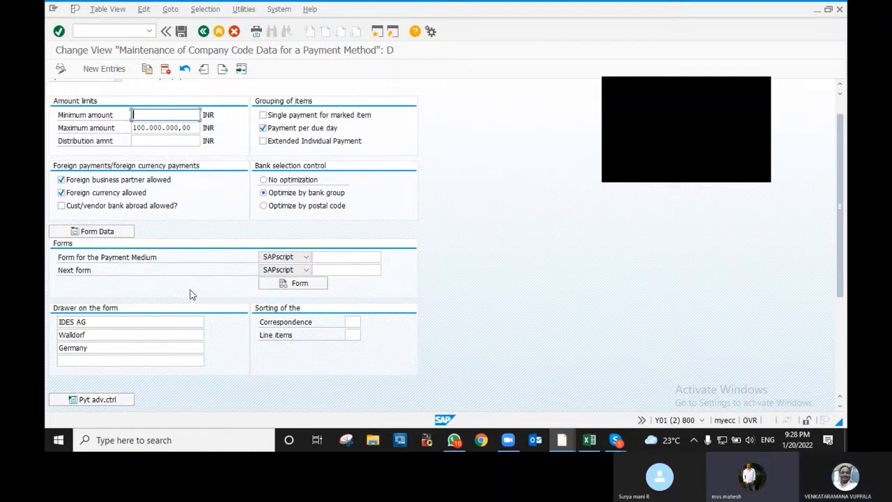
pyautogui.scroll(-1, 192, 295)
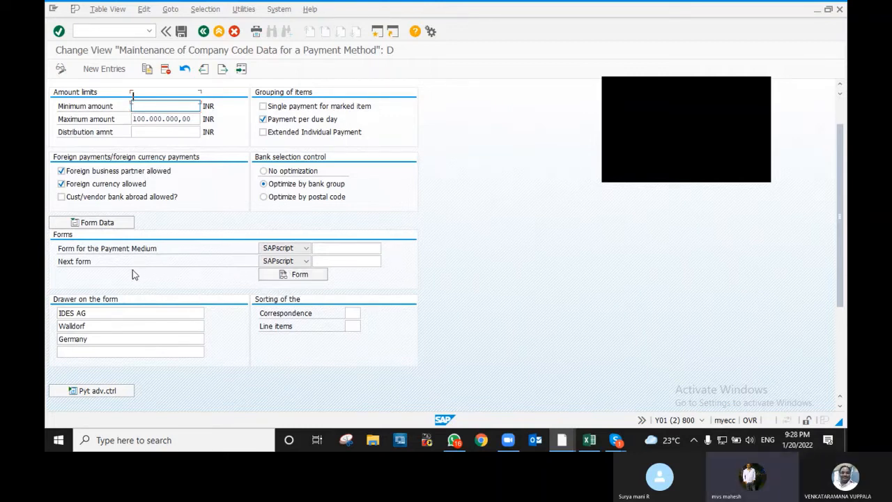
pyautogui.scroll(-1, 133, 269)
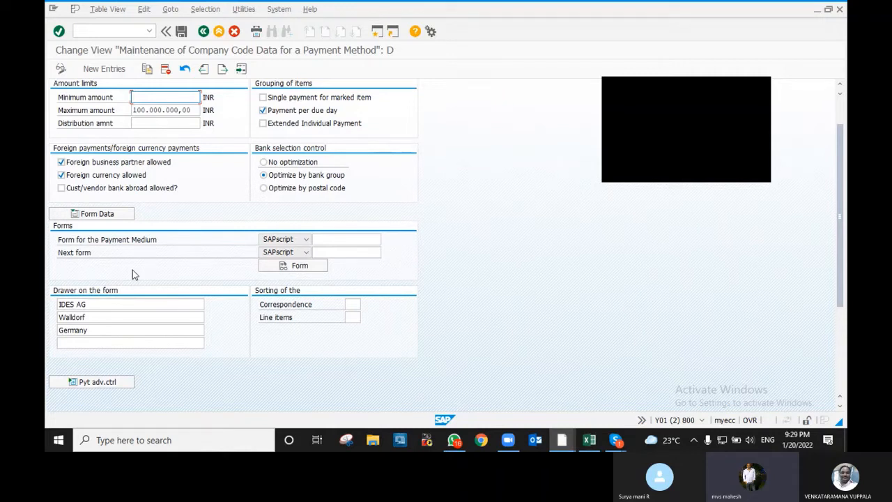
# - Set cheque method C's payment medium form to F110_US_AVIS from the USA Payment Advice Note forms
pyautogui.click(322, 239)
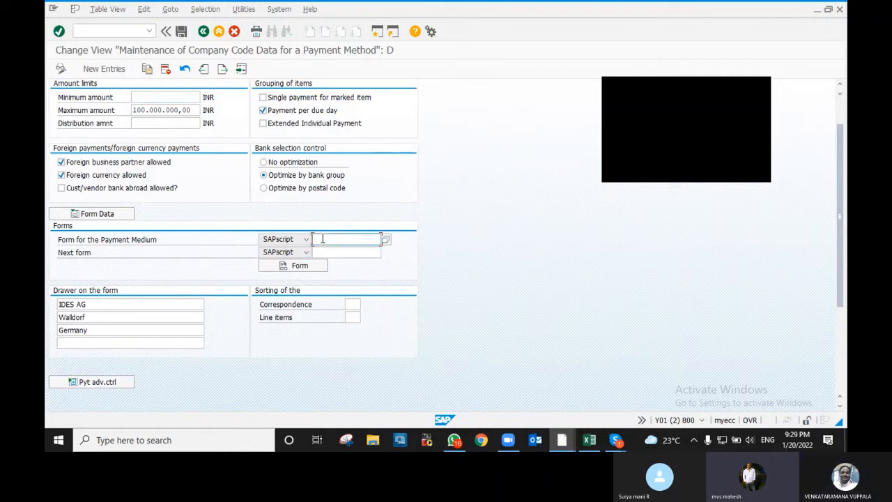
pyautogui.press('F4')
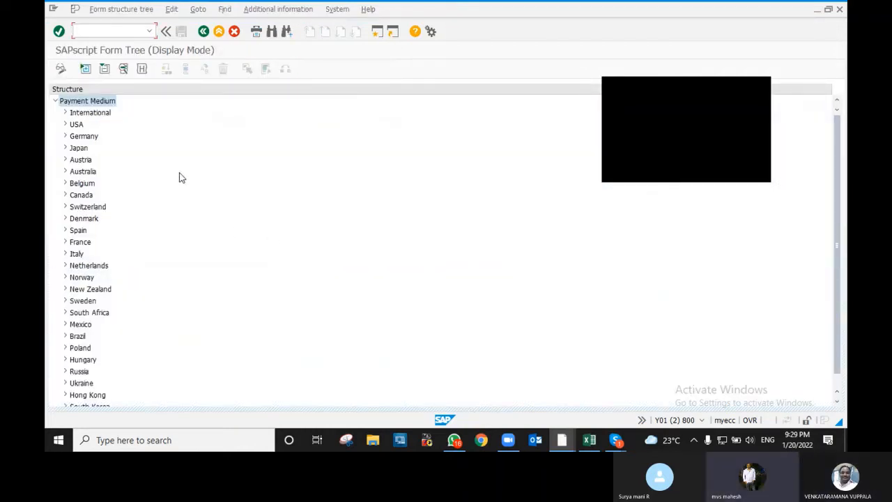
pyautogui.scroll(-1, 88, 254)
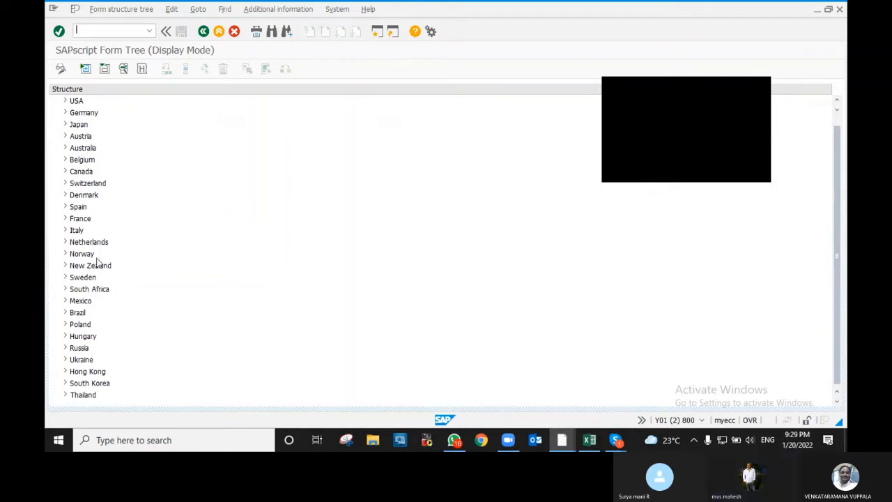
pyautogui.scroll(1, 94, 288)
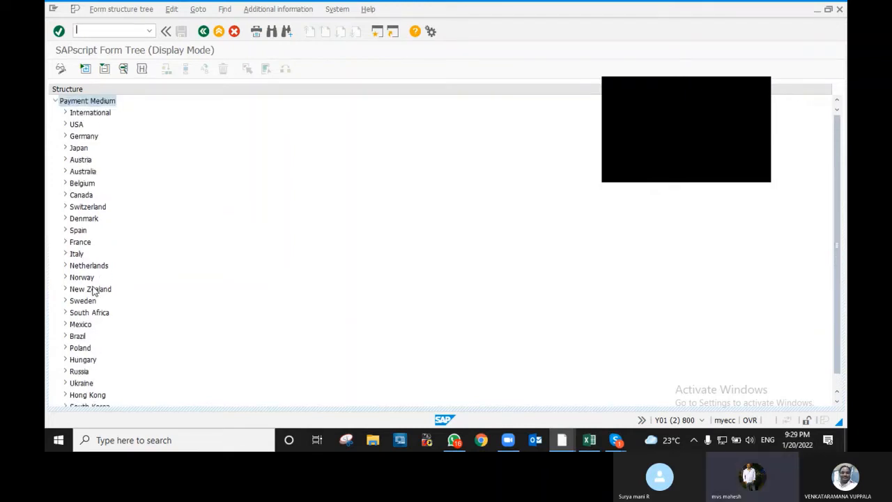
pyautogui.click(66, 125)
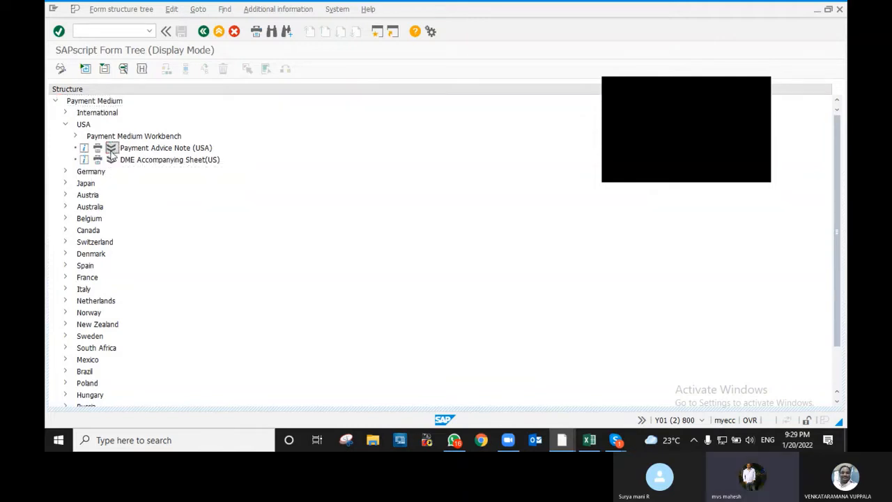
pyautogui.click(111, 149)
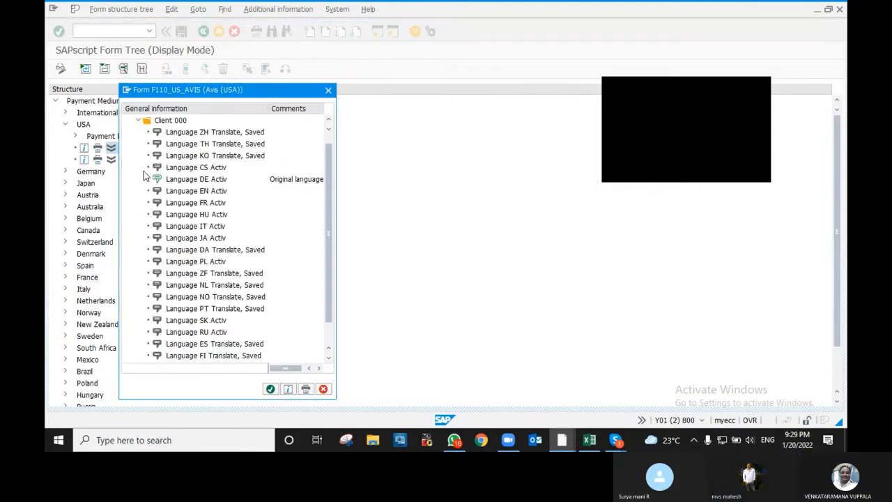
pyautogui.scroll(-1, 243, 202)
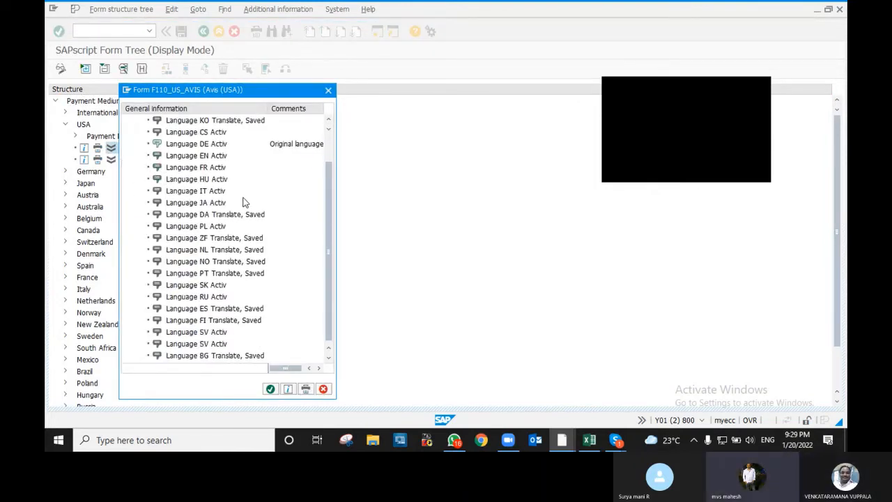
pyautogui.scroll(2, 241, 201)
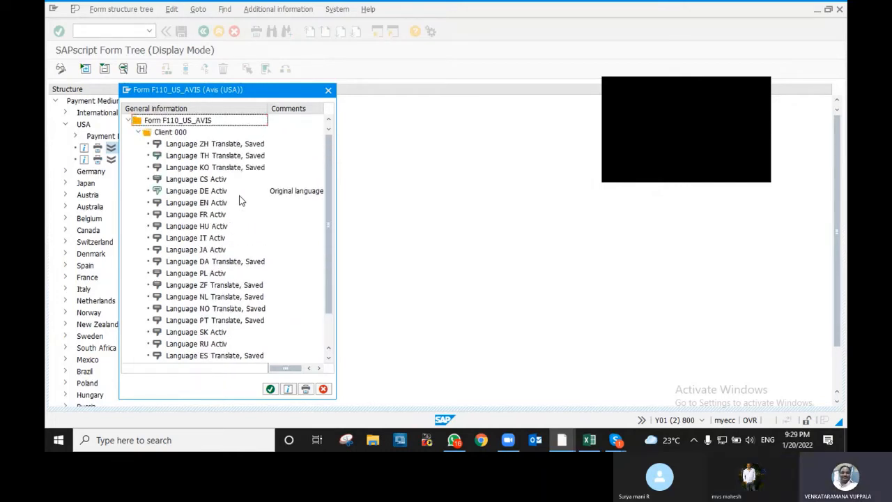
pyautogui.scroll(-2, 245, 203)
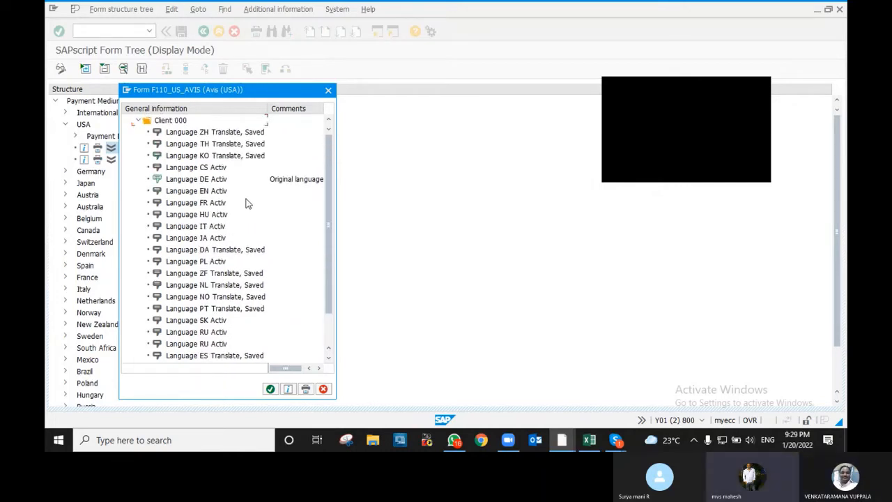
pyautogui.scroll(2, 244, 204)
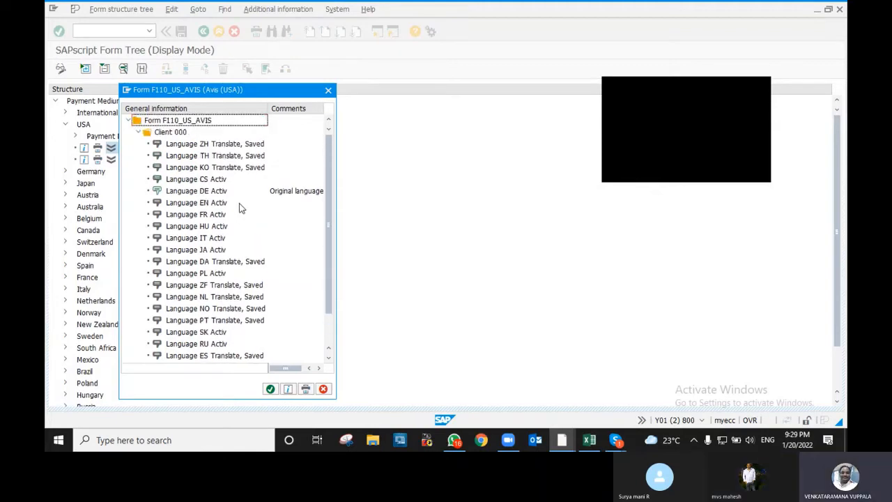
pyautogui.doubleClick(213, 147)
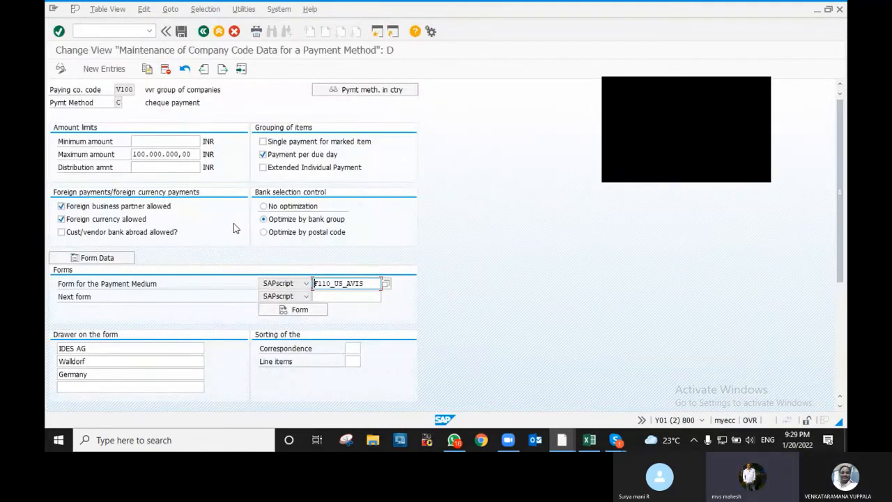
# - Review the payment advice control settings for cheque method C
pyautogui.click(318, 298)
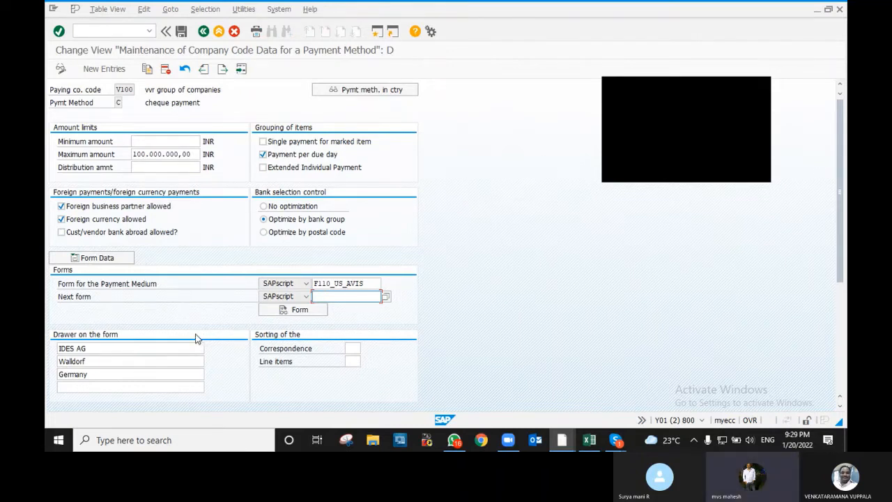
pyautogui.scroll(-3, 191, 333)
pyautogui.scroll(-2, 189, 333)
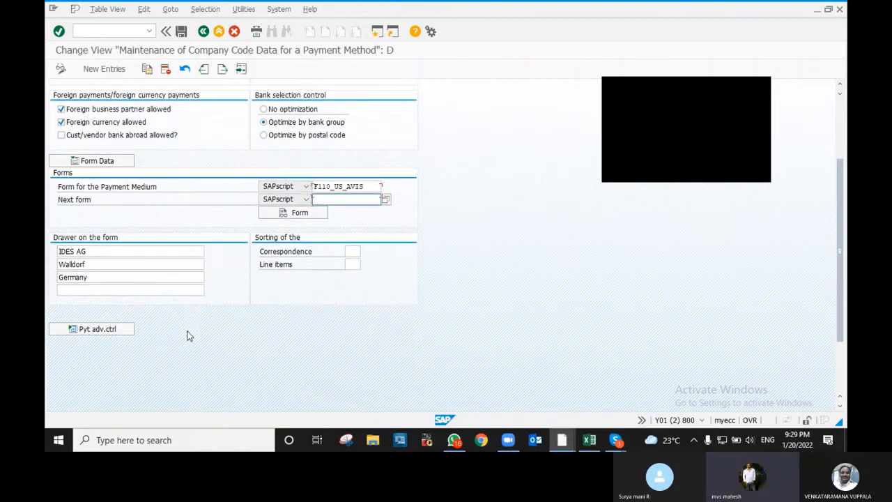
pyautogui.click(104, 311)
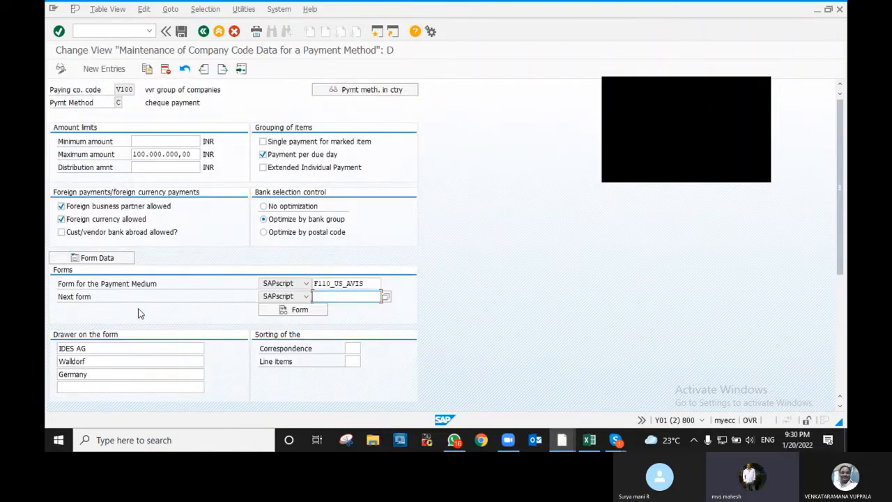
pyautogui.scroll(-5, 209, 313)
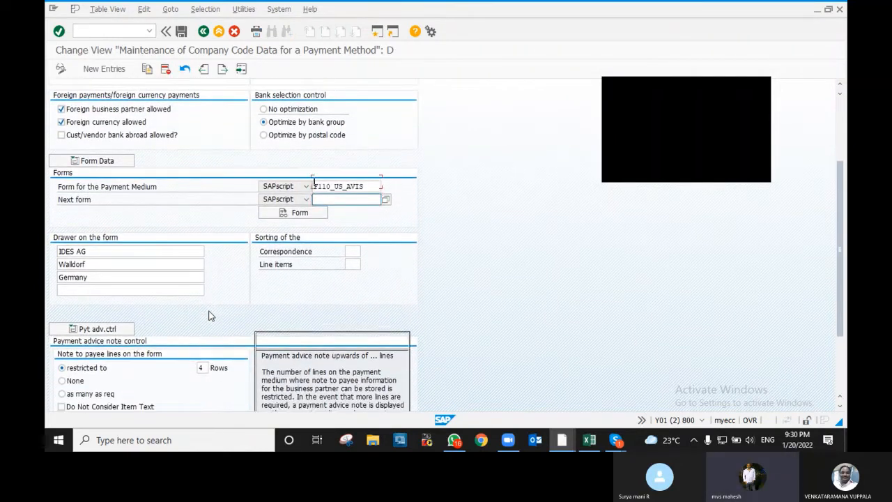
pyautogui.scroll(-3, 209, 315)
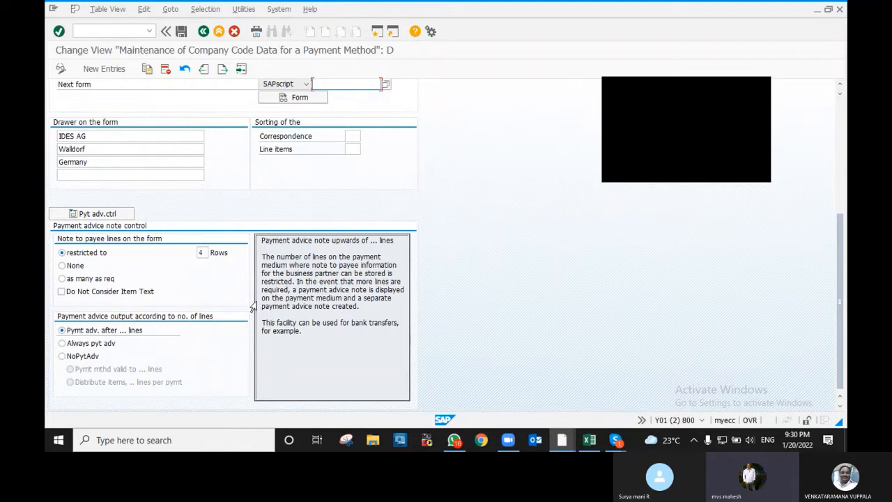
pyautogui.scroll(2, 244, 240)
pyautogui.scroll(2, 232, 247)
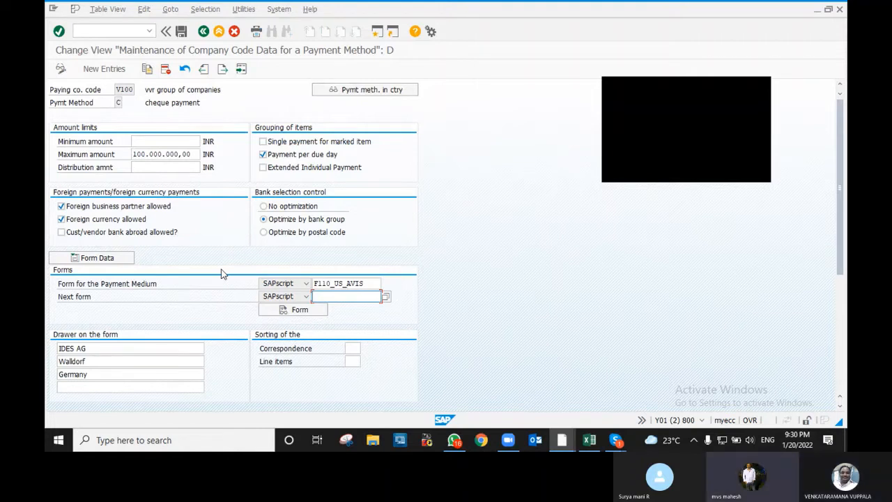
# - Save the cheque payment method settings under the customizing request and return to the overview
pyautogui.click(181, 31)
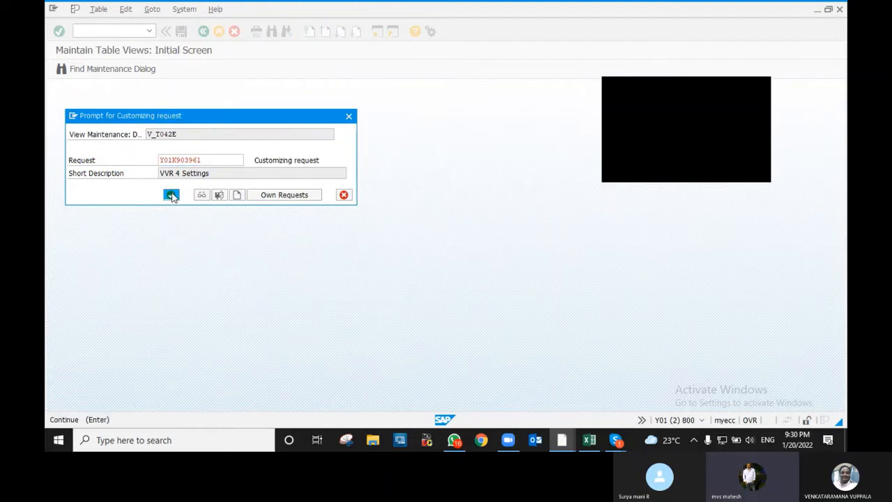
pyautogui.click(171, 195)
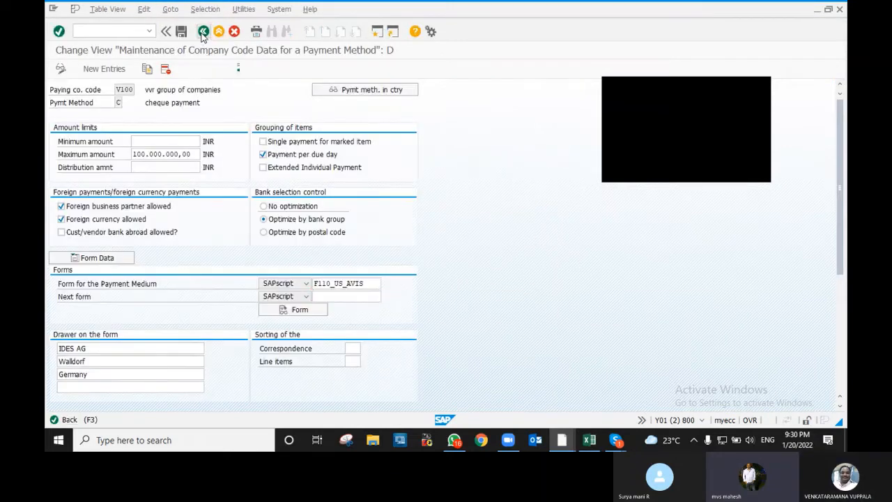
pyautogui.click(202, 32)
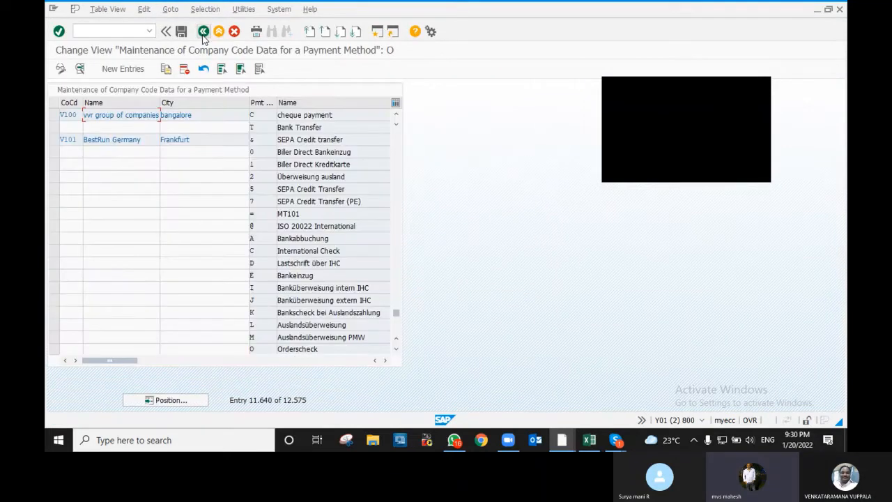
# - For V100's Bank Transfer method T, set the payment medium form to F110_US_AVIS
pyautogui.doubleClick(291, 129)
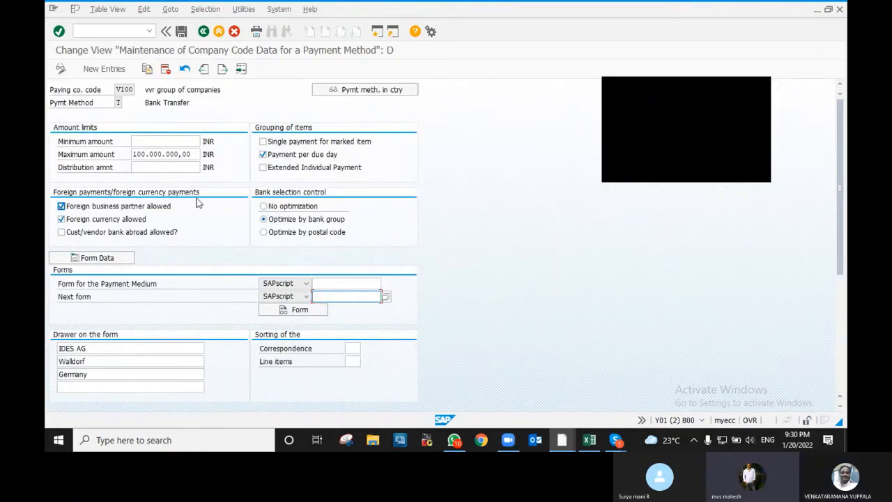
pyautogui.scroll(-2, 293, 272)
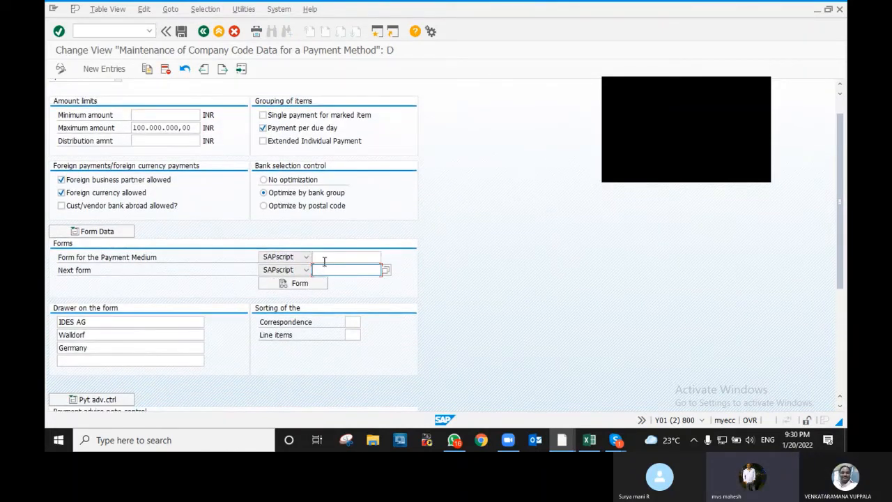
pyautogui.click(367, 256)
pyautogui.click(385, 256)
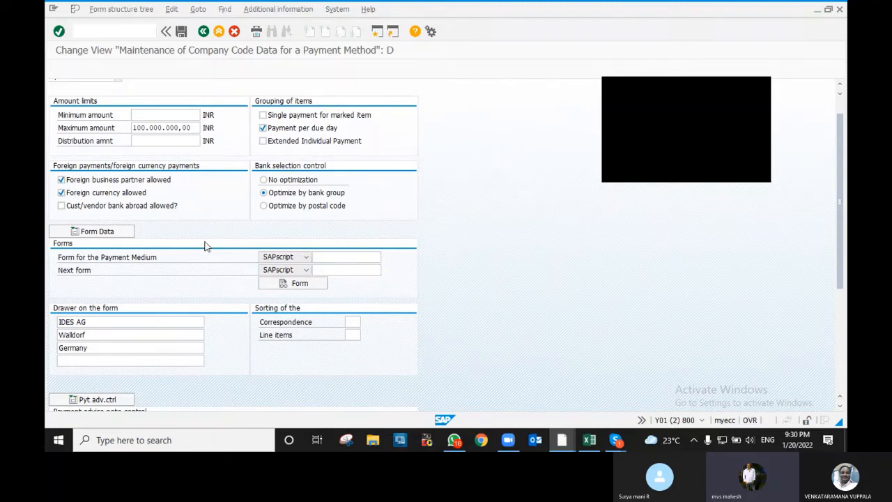
pyautogui.click(76, 124)
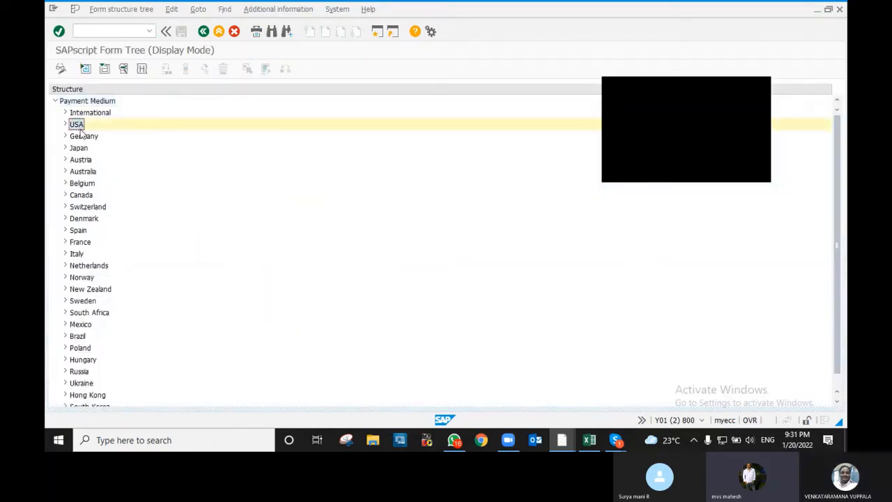
pyautogui.click(66, 124)
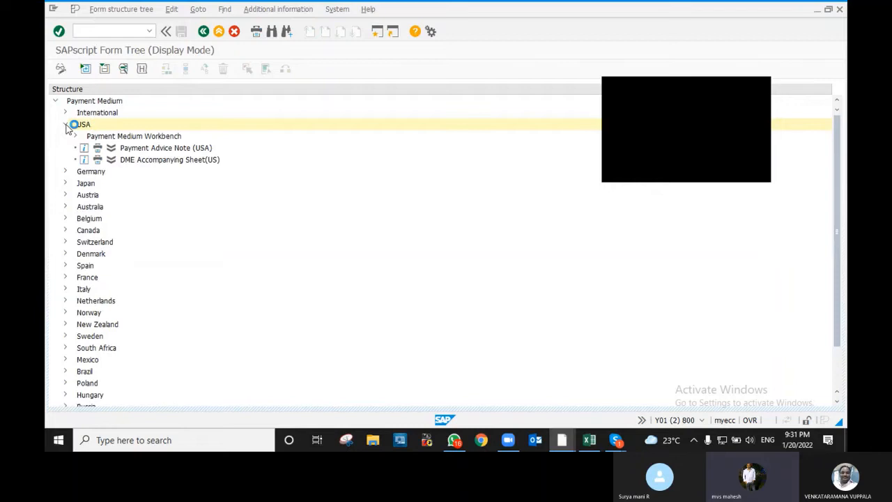
pyautogui.click(111, 149)
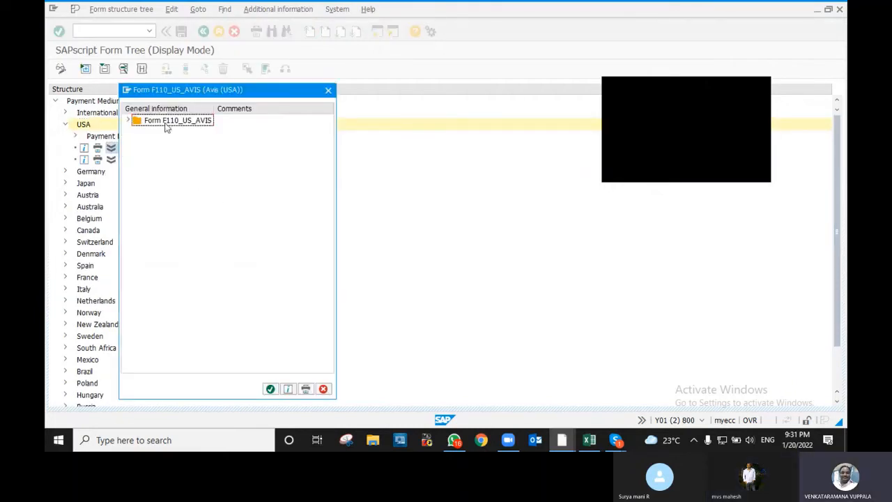
pyautogui.doubleClick(165, 127)
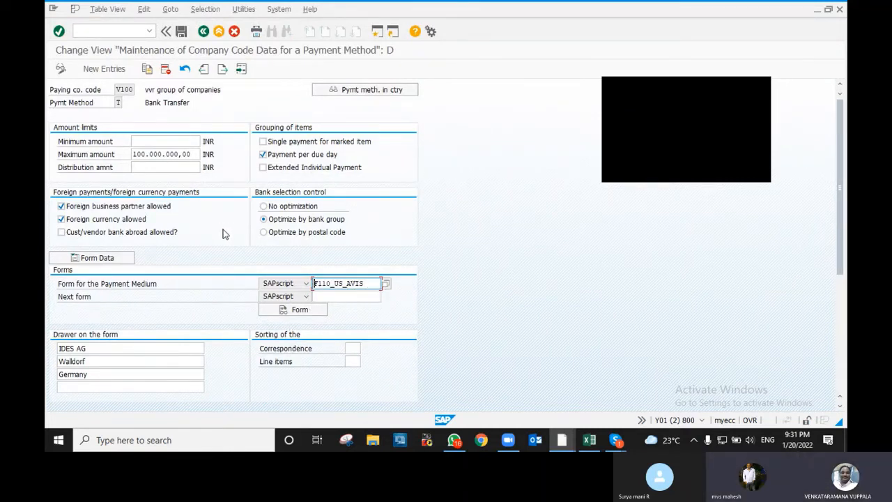
# - Save the Bank Transfer payment method settings and leave the detail screen
pyautogui.scroll(-3, 222, 228)
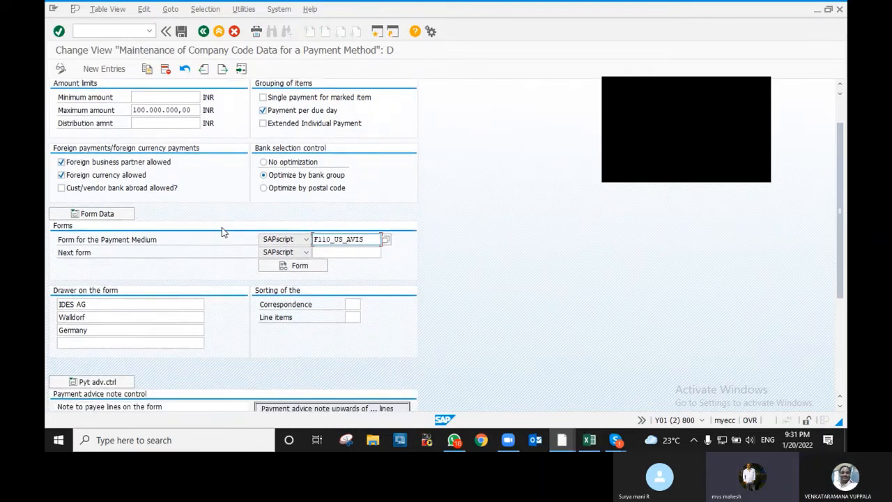
pyautogui.scroll(-6, 221, 227)
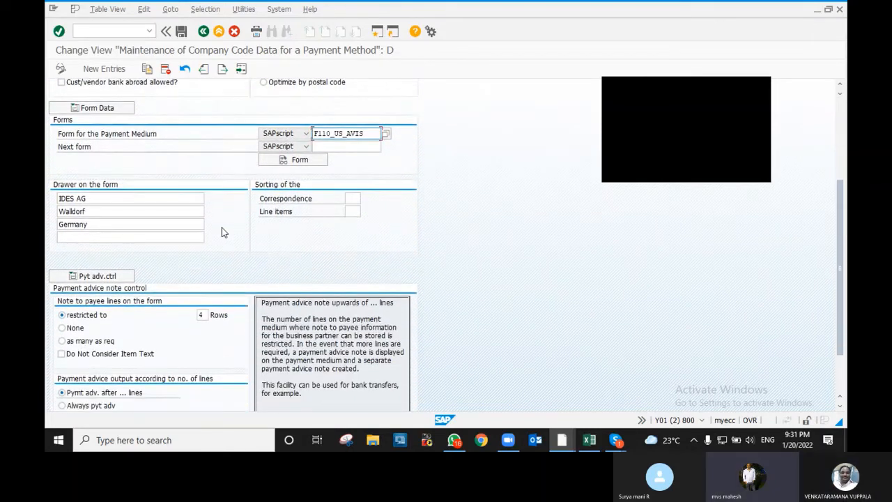
pyautogui.scroll(-3, 221, 227)
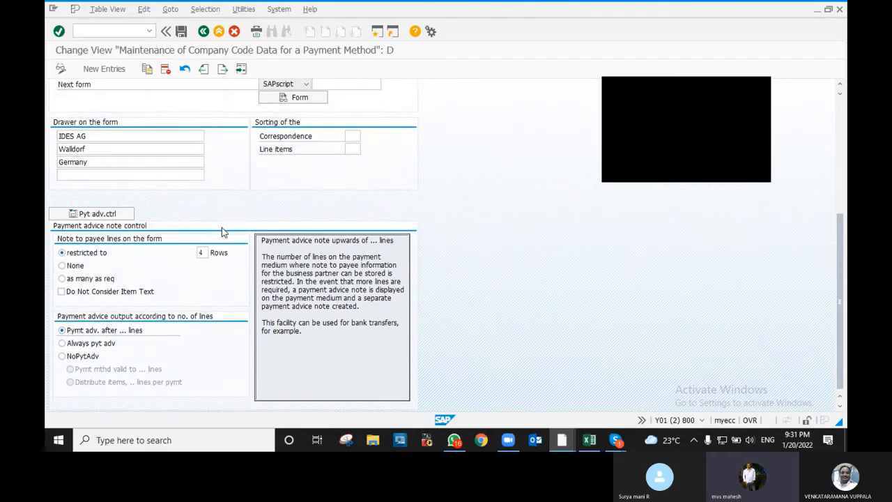
pyautogui.scroll(12, 214, 232)
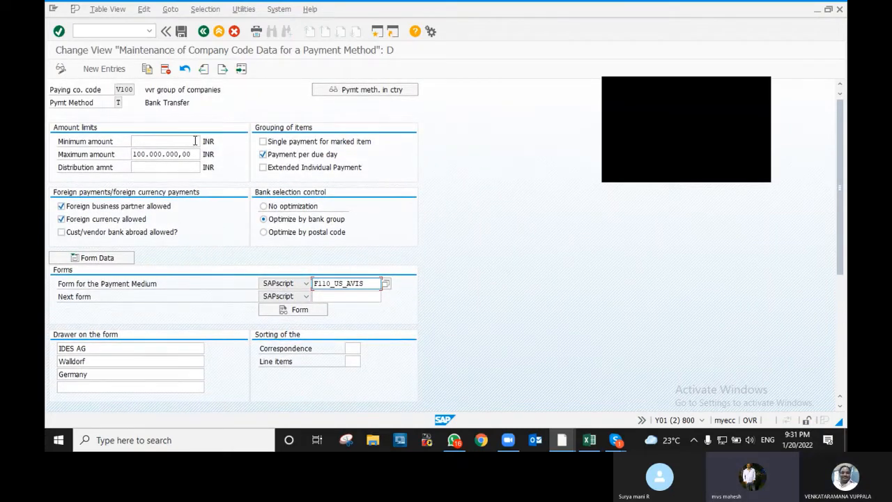
pyautogui.click(181, 32)
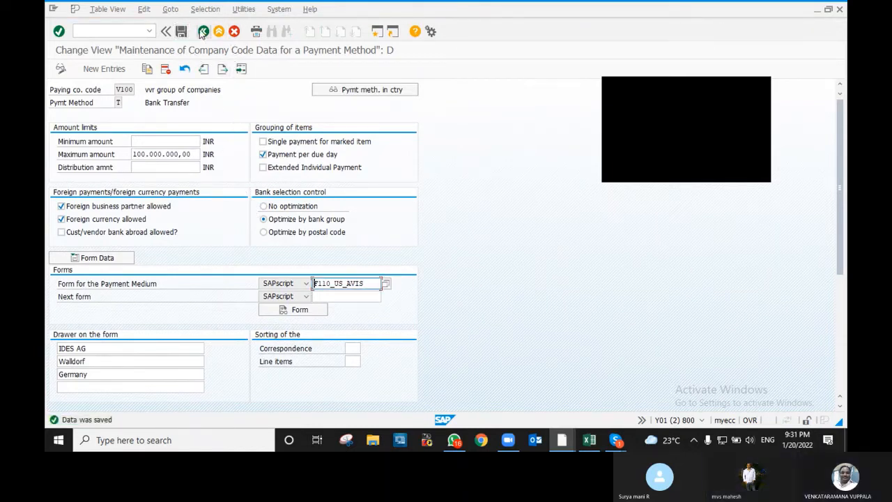
pyautogui.click(201, 32)
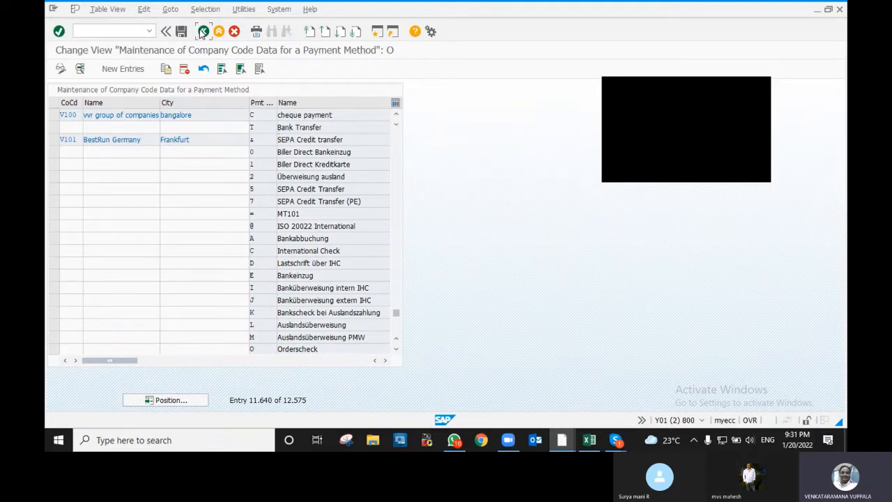
# - Back in the payment program settings, check Bank determination, then open House banks maintenance
pyautogui.click(201, 32)
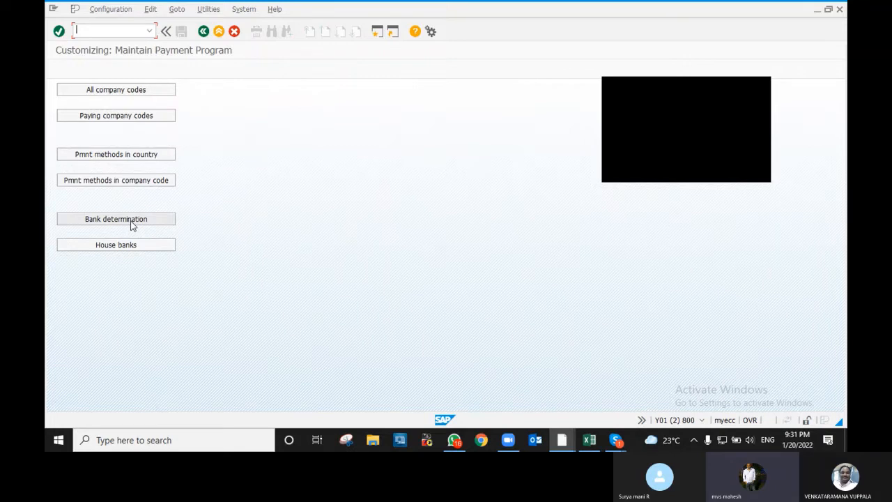
pyautogui.click(133, 222)
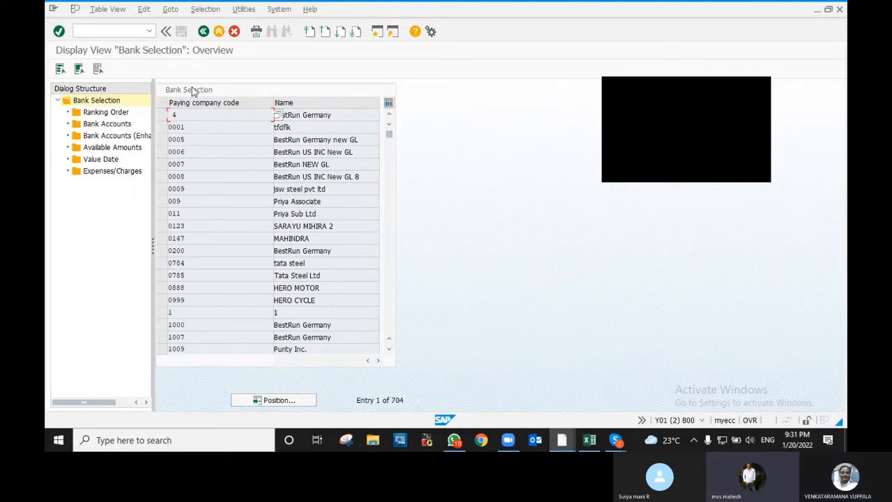
pyautogui.click(203, 32)
pyautogui.click(203, 33)
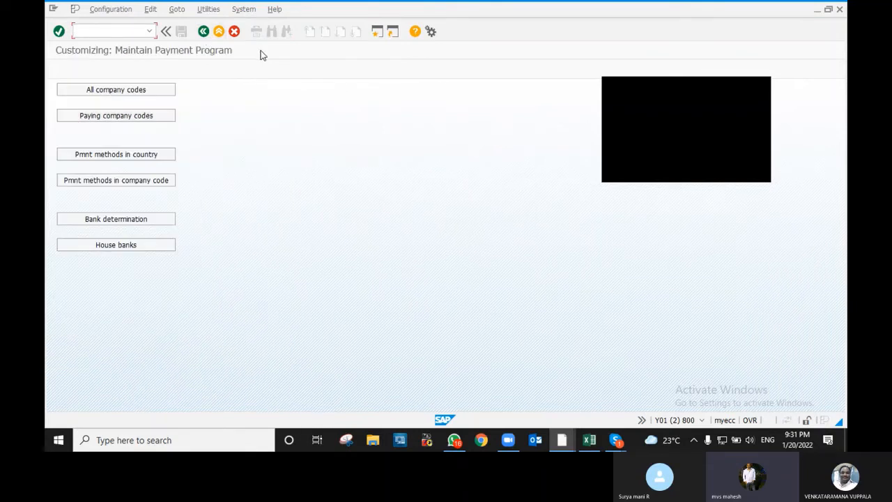
pyautogui.click(130, 225)
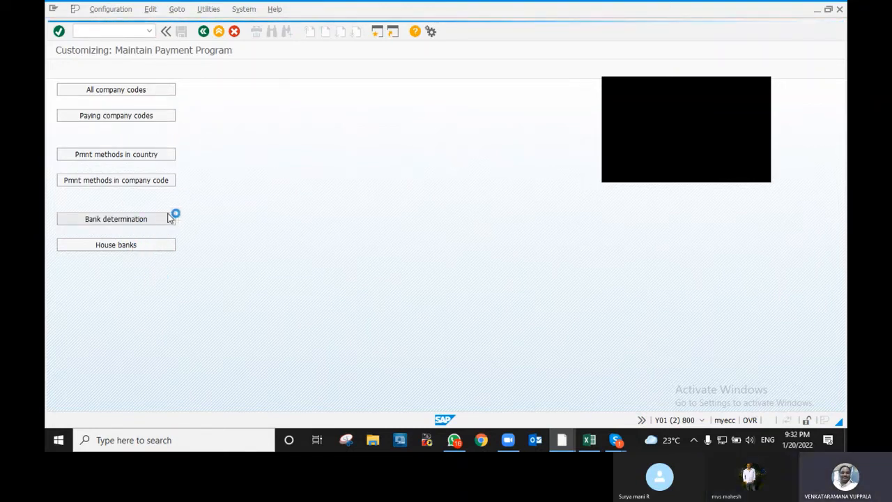
pyautogui.click(204, 32)
pyautogui.click(115, 245)
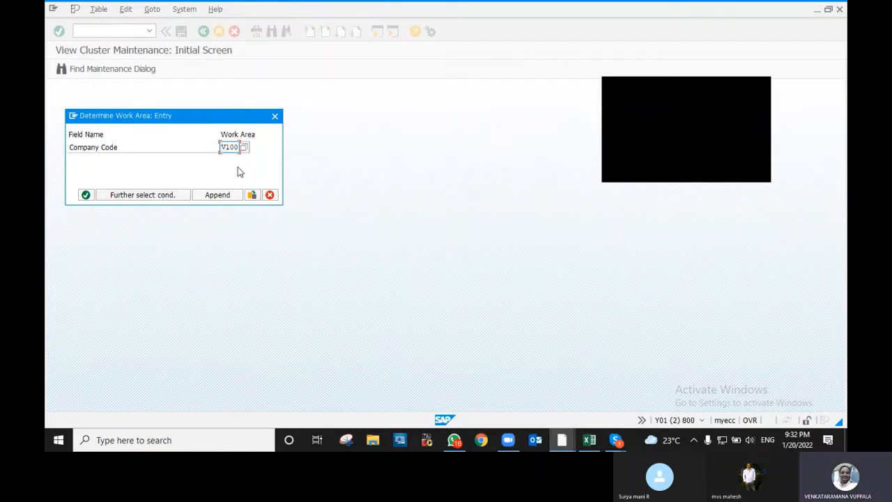
# - Confirm work area V100 and start a new house bank entry with bank country IN
pyautogui.click(86, 195)
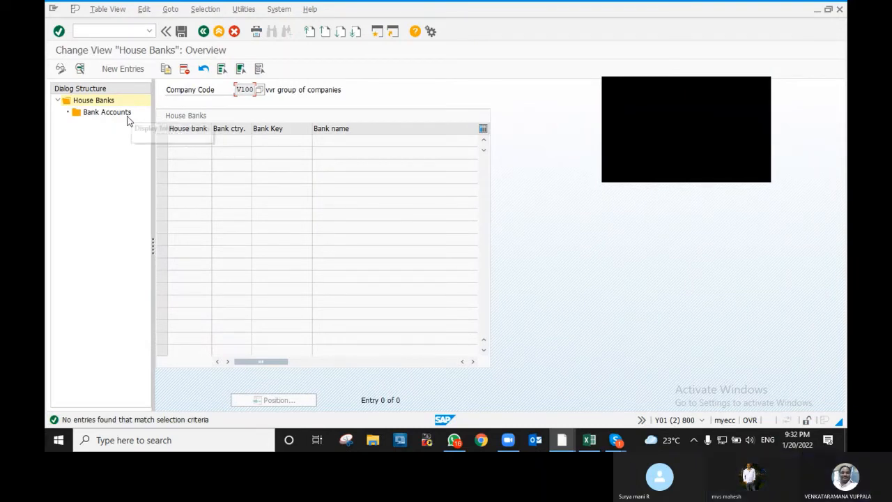
pyautogui.click(117, 70)
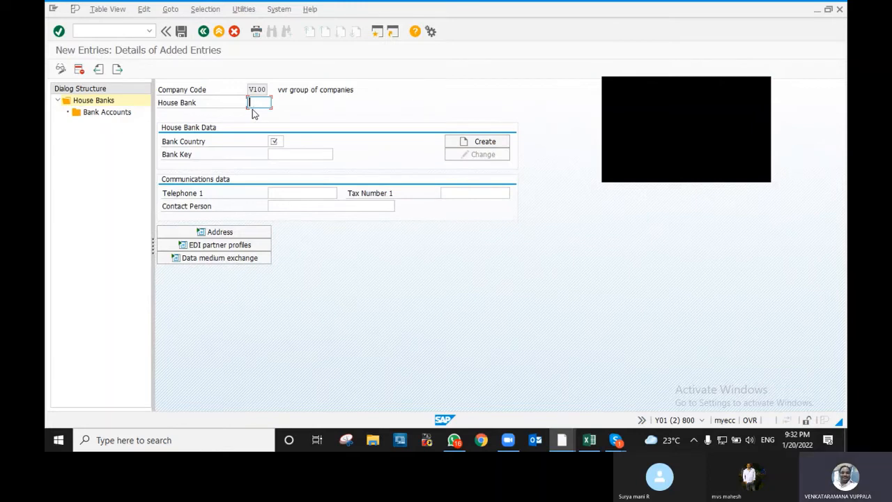
pyautogui.press('F4')
pyautogui.press('F4')
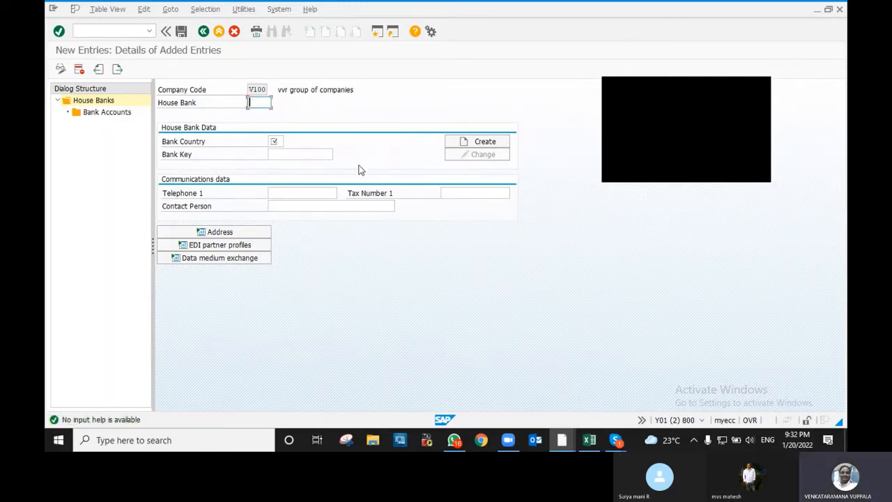
pyautogui.click(277, 142)
pyautogui.write('IN')
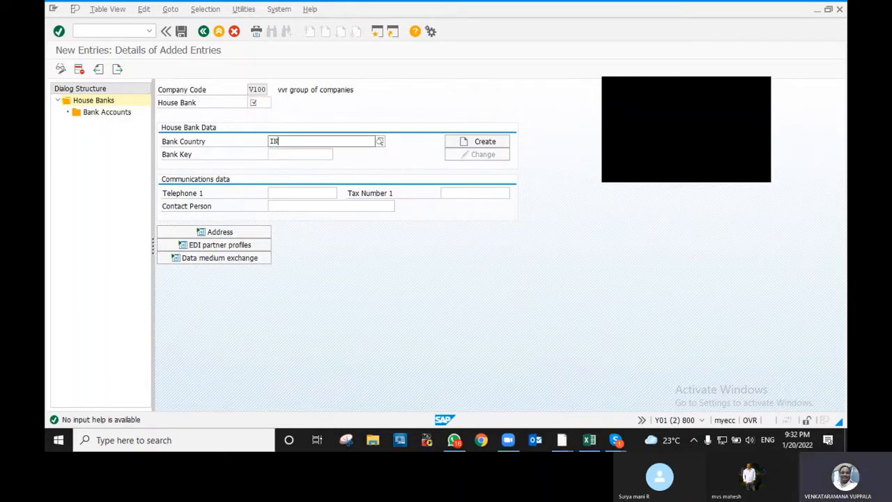
pyautogui.click(298, 154)
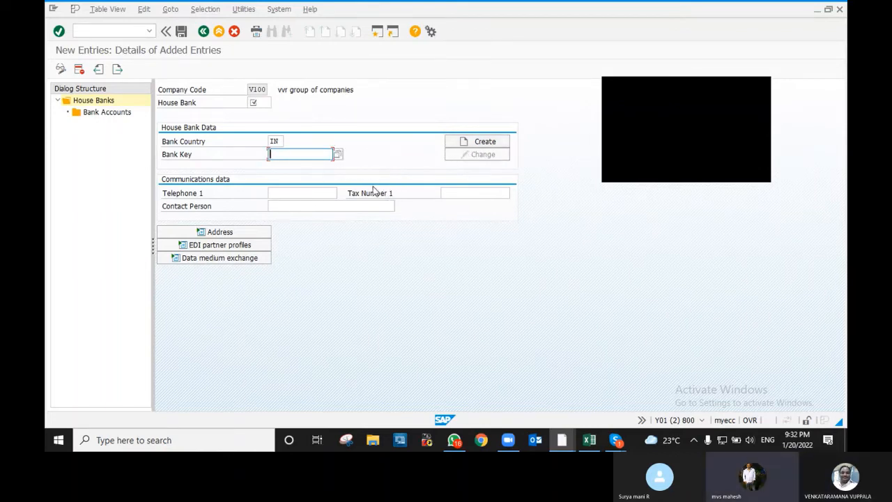
# - Try a bank key search, dismiss the missing-fields error, and close Find bank without choosing
pyautogui.click(267, 103)
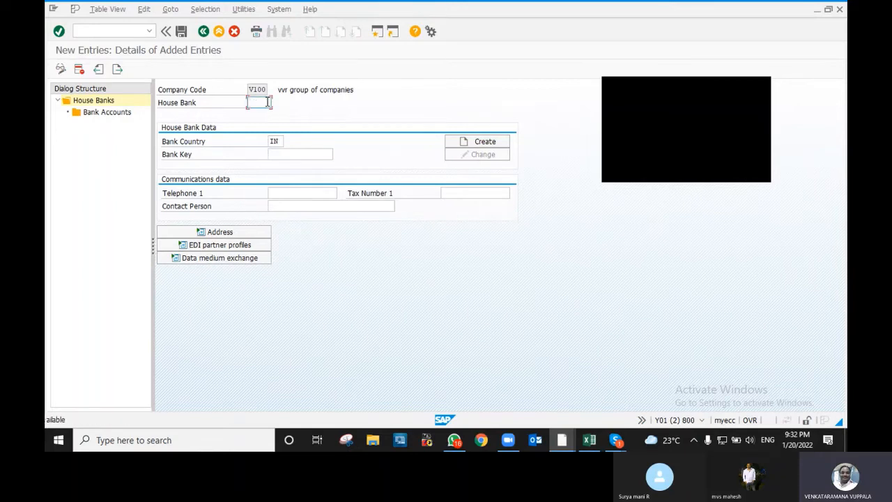
pyautogui.click(311, 154)
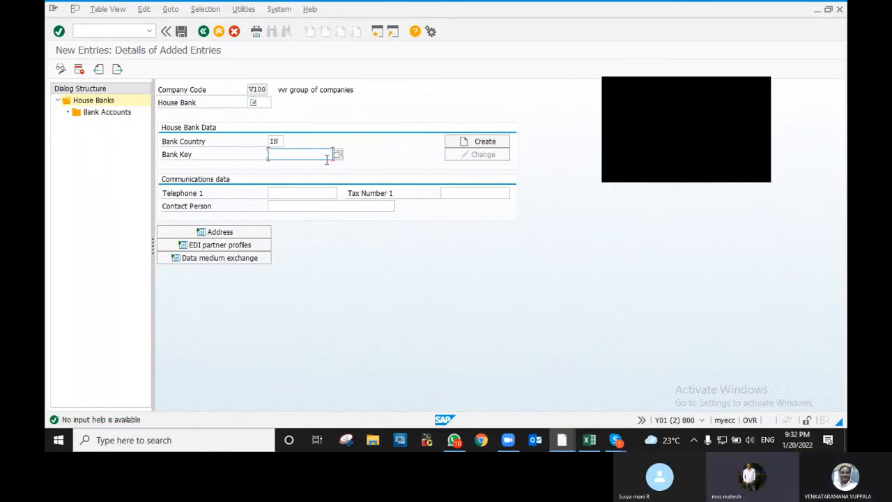
pyautogui.click(338, 154)
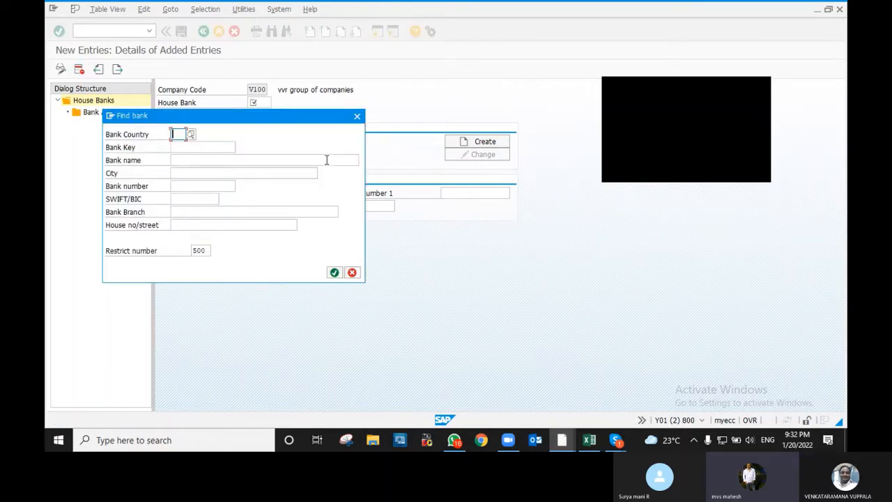
pyautogui.press('Return')
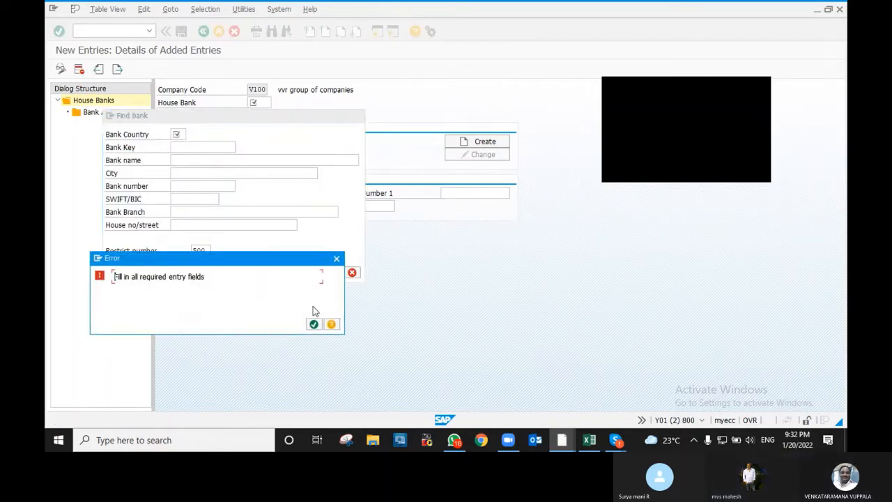
pyautogui.click(313, 325)
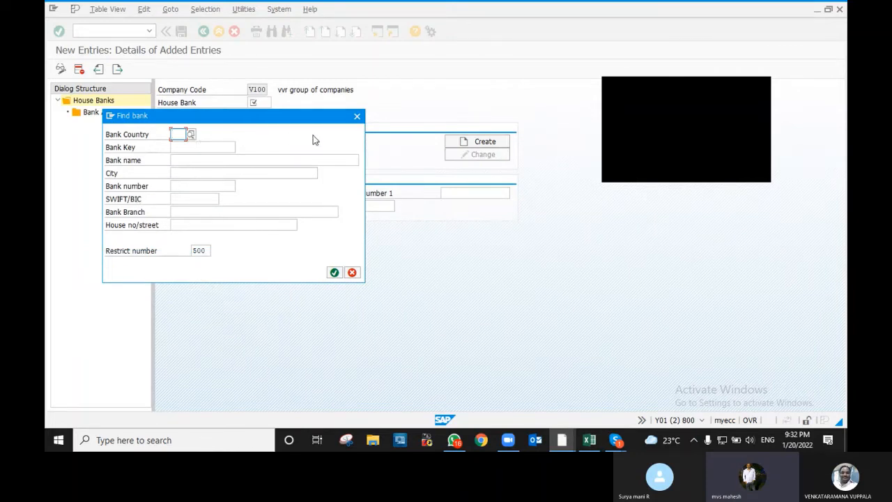
pyautogui.click(356, 116)
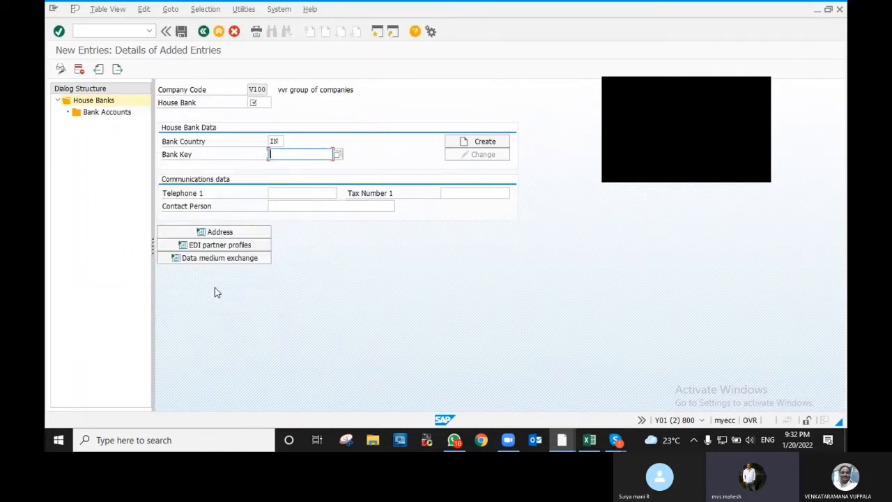
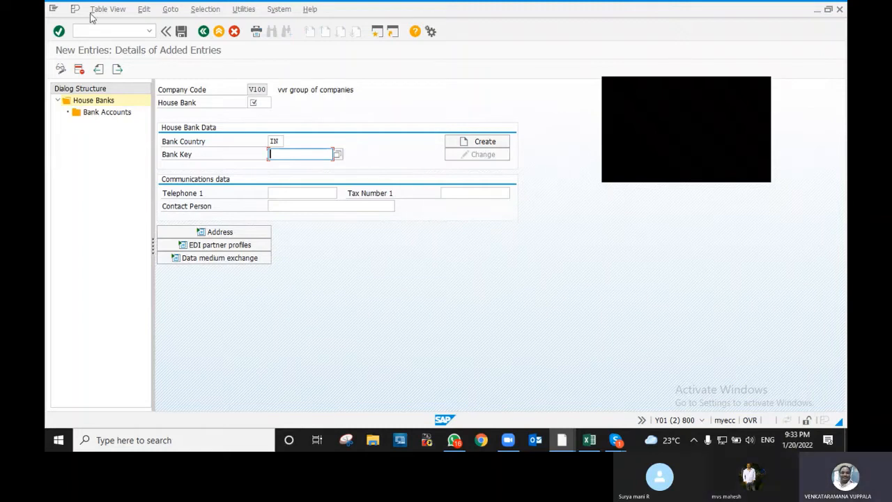
# - Start the SBI house bank's bank key as SBIN000509, then open the Find bank search instead
pyautogui.doubleClick(111, 114)
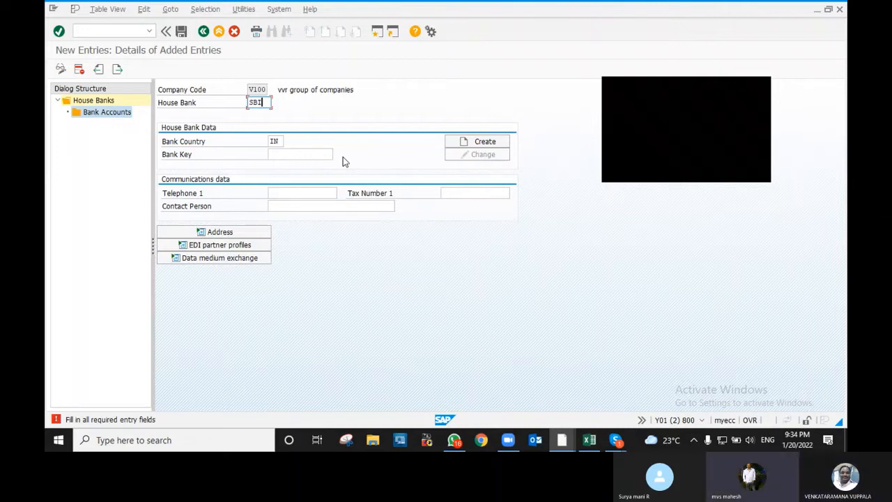
pyautogui.click(291, 156)
pyautogui.write('SBIN')
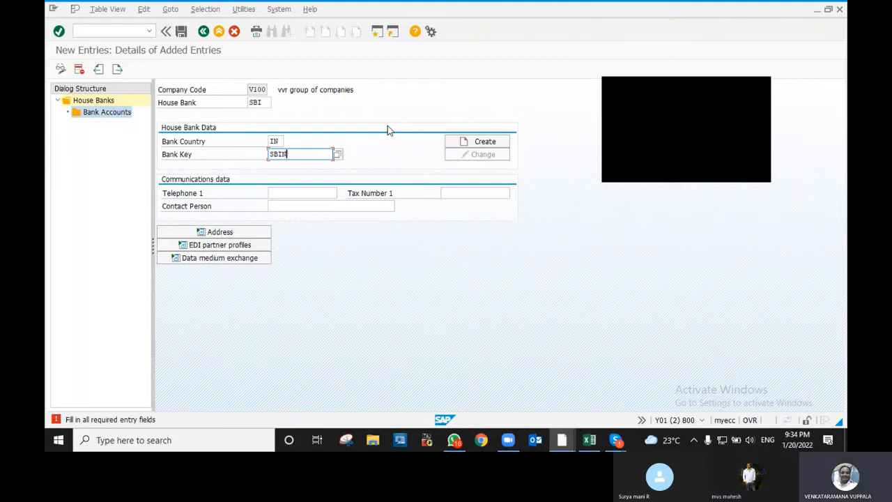
pyautogui.write('000509')
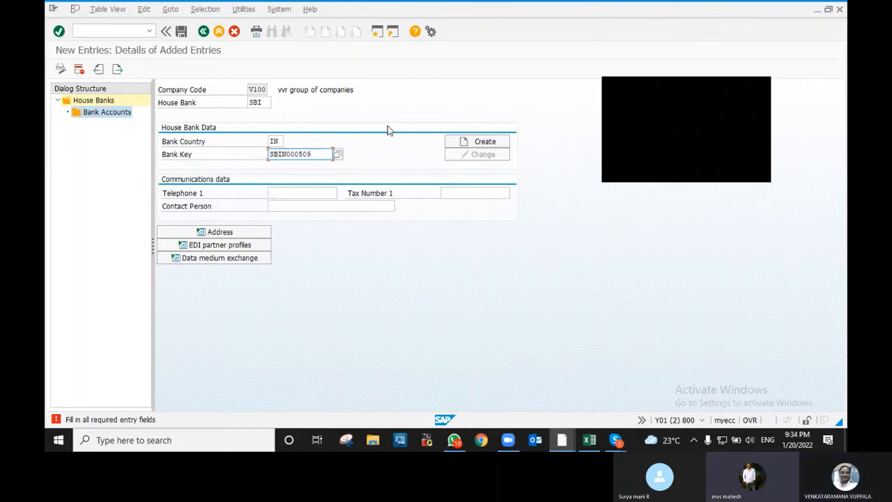
pyautogui.press('BackSpace')
pyautogui.press('BackSpace')
pyautogui.press('BackSpace')
pyautogui.press('BackSpace')
pyautogui.press('BackSpace')
pyautogui.press('BackSpace')
pyautogui.press('BackSpace')
pyautogui.press('BackSpace')
pyautogui.press('BackSpace')
pyautogui.press('BackSpace')
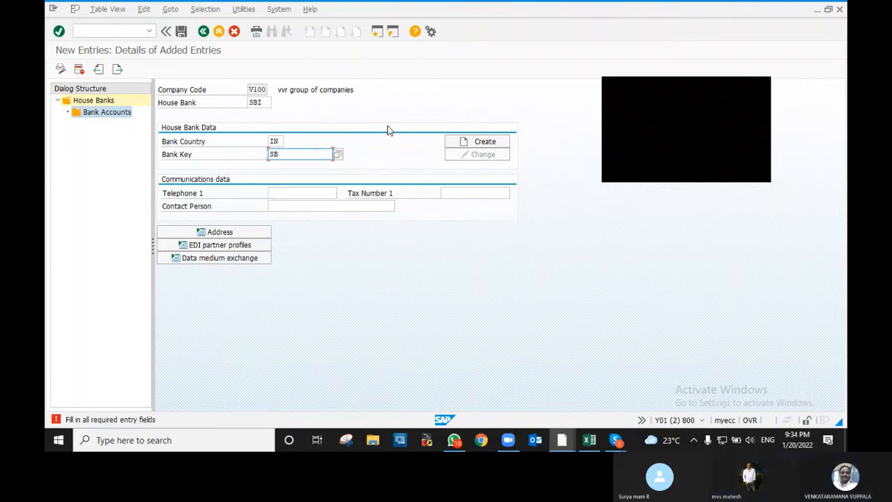
pyautogui.press('F4')
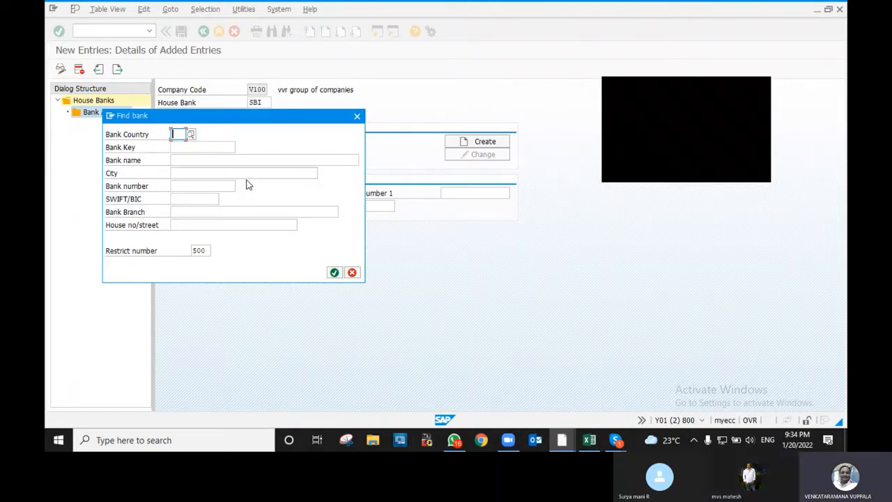
# - List the banks for country IN in Find bank
pyautogui.write('IN')
pyautogui.press('Return')
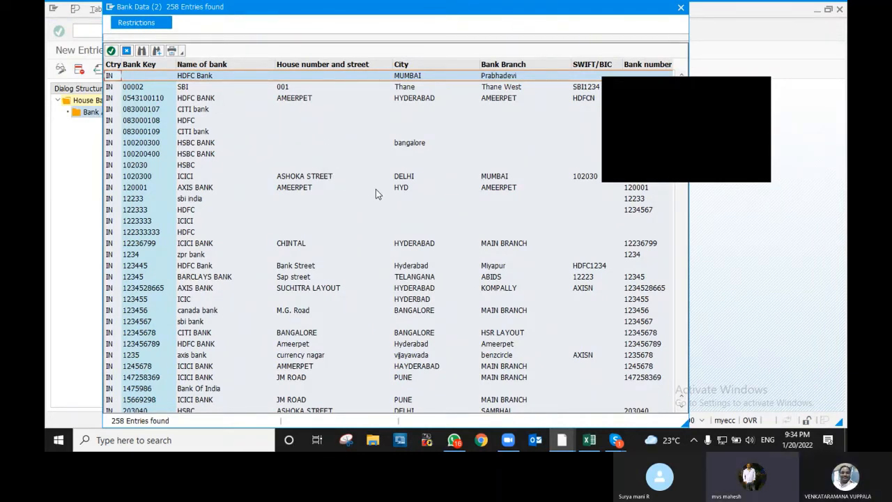
pyautogui.scroll(-1, 299, 187)
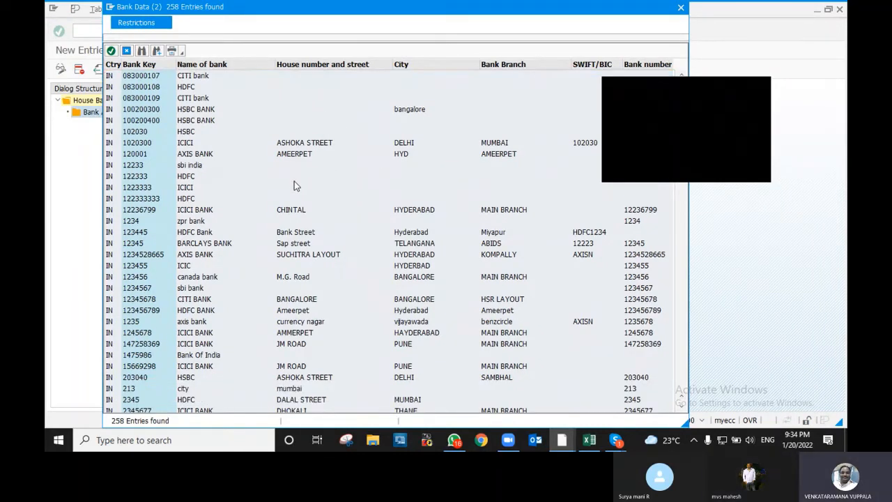
pyautogui.scroll(1, 286, 175)
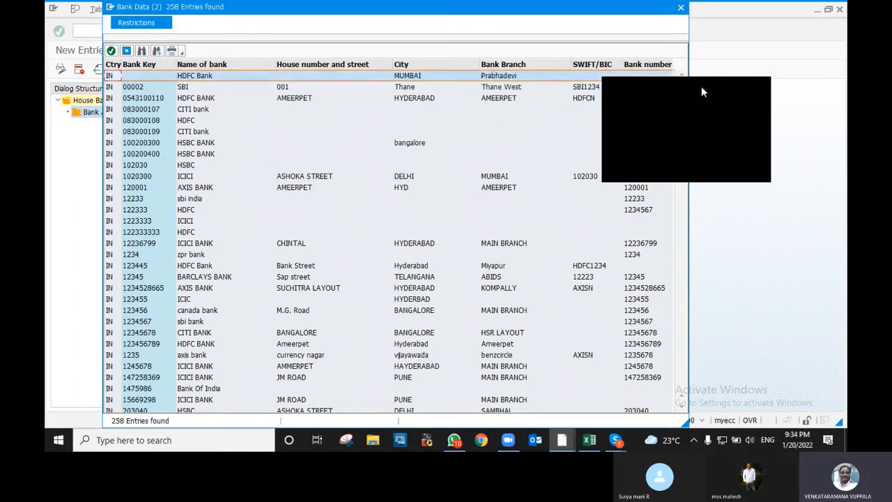
pyautogui.moveTo(702, 88); pyautogui.dragTo(775, 100)
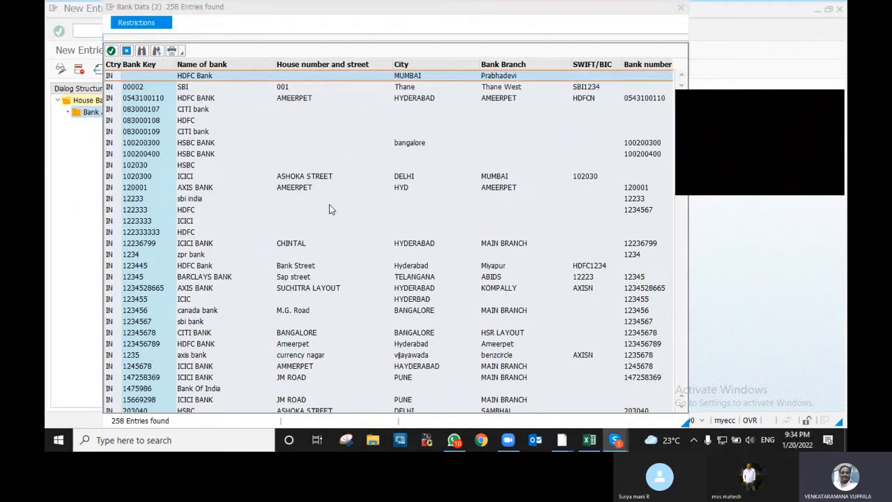
# - Choose SBIN0005094 from the Indian bank list as the bank key and leave the entry
pyautogui.scroll(-2, 331, 209)
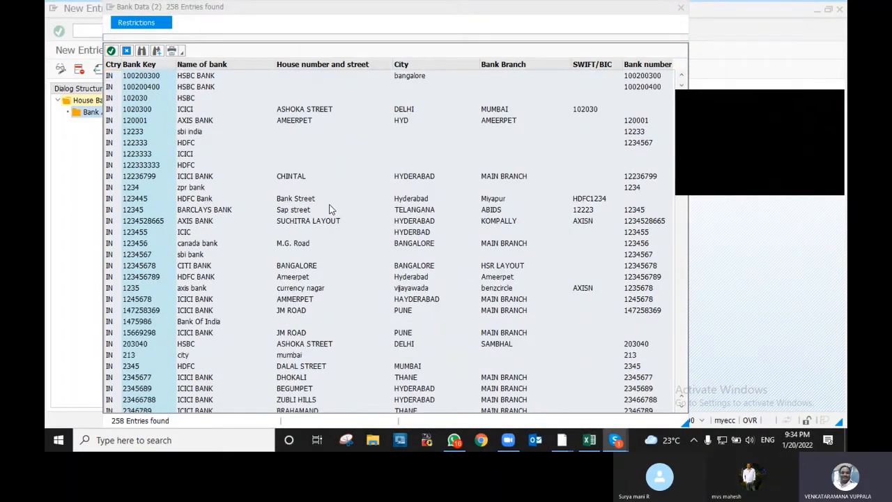
pyautogui.scroll(-2, 331, 209)
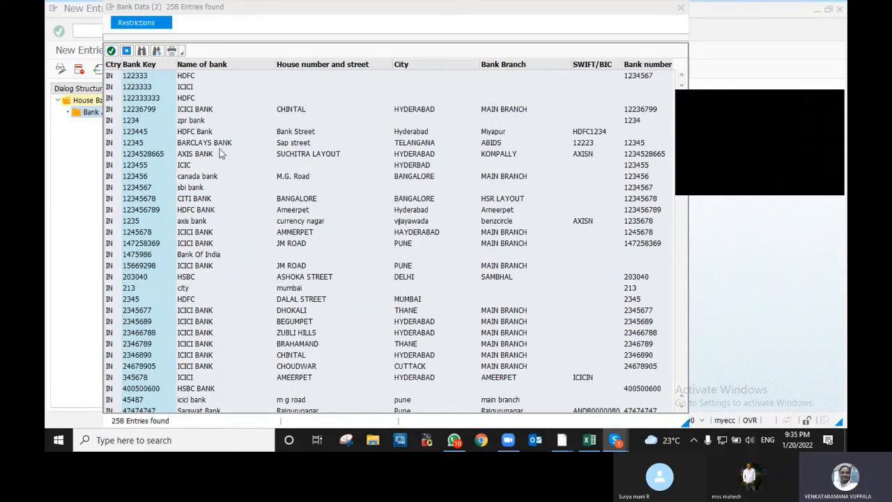
pyautogui.scroll(-4, 216, 187)
pyautogui.scroll(-3, 215, 187)
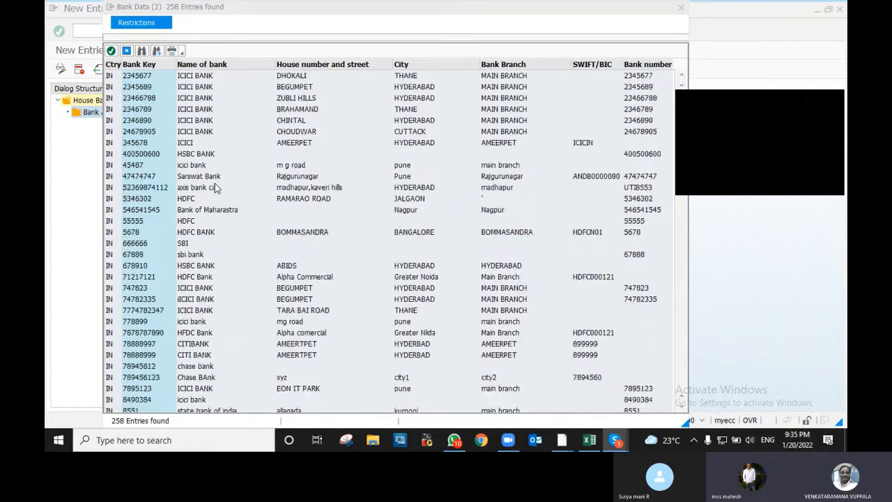
pyautogui.scroll(-3, 247, 198)
pyautogui.scroll(-10, 248, 197)
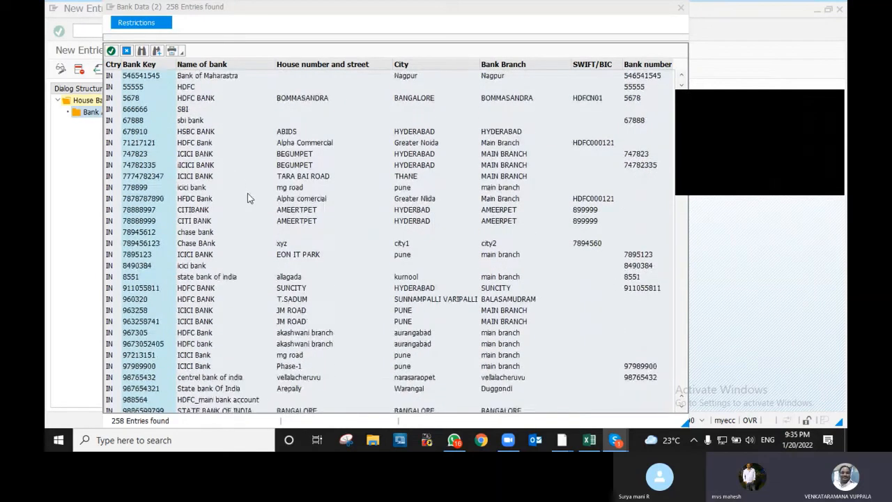
pyautogui.scroll(-3, 248, 197)
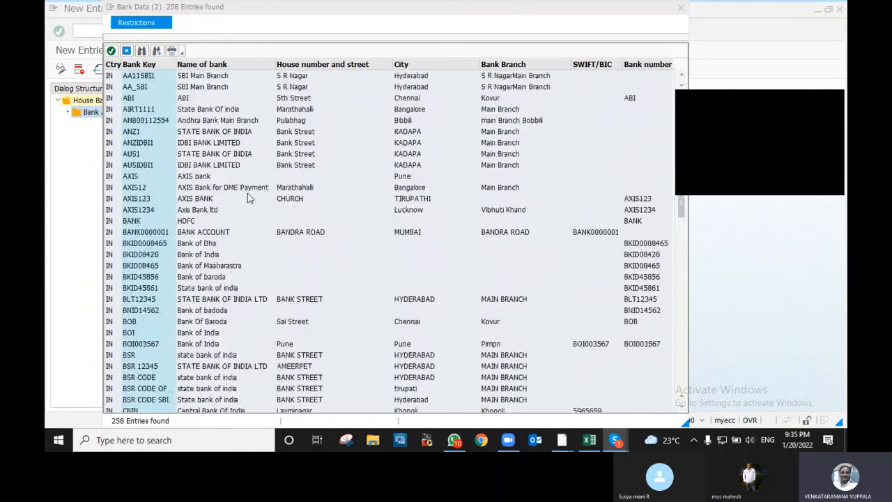
pyautogui.scroll(-3, 247, 198)
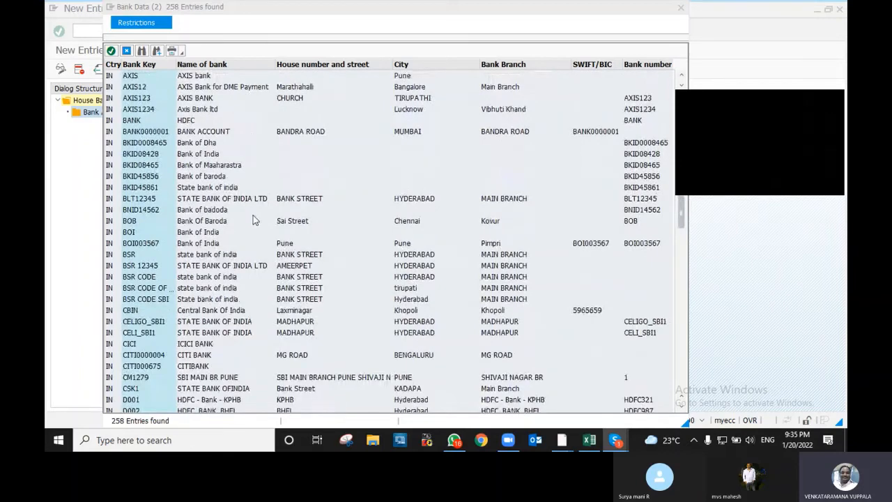
pyautogui.scroll(-5, 254, 220)
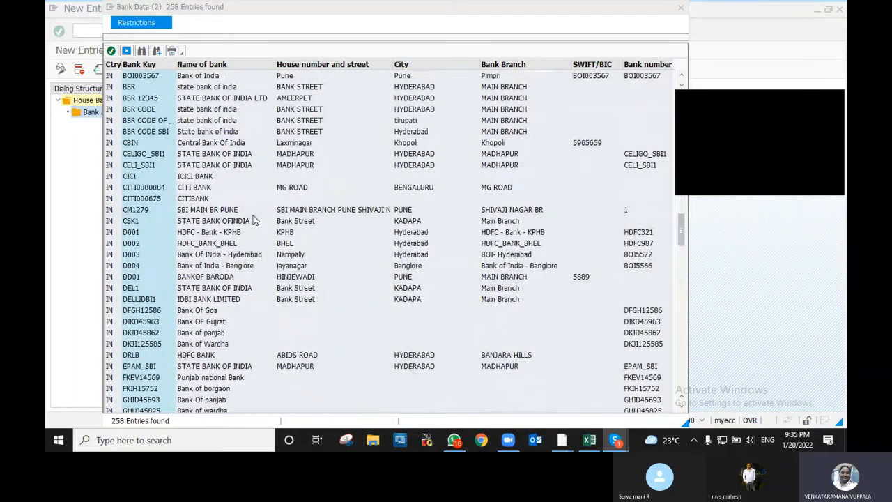
pyautogui.scroll(-9, 254, 220)
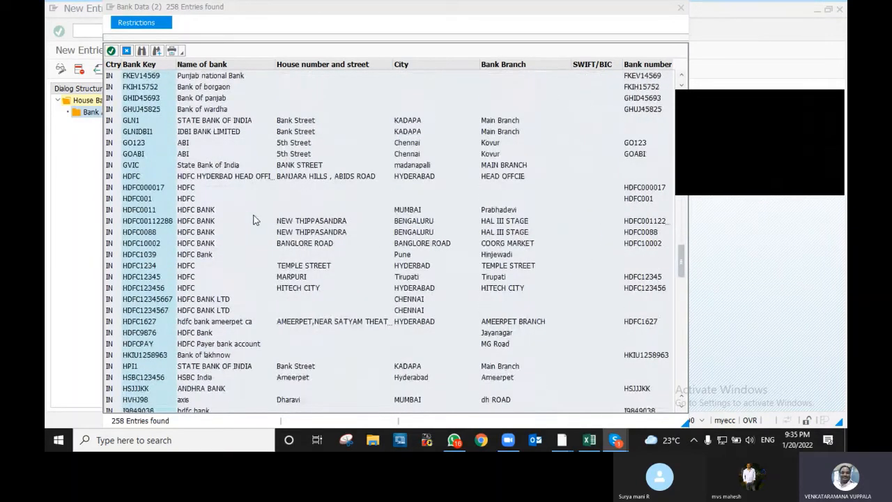
pyautogui.scroll(-11, 255, 220)
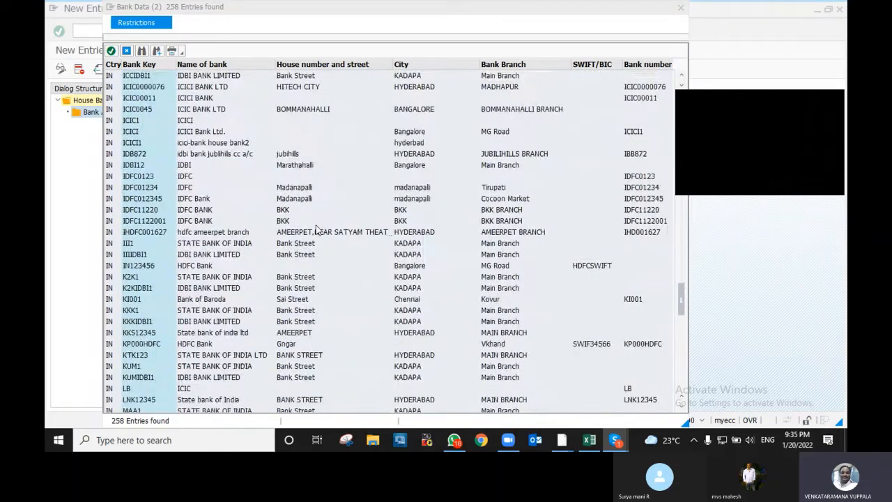
pyautogui.scroll(-1, 317, 230)
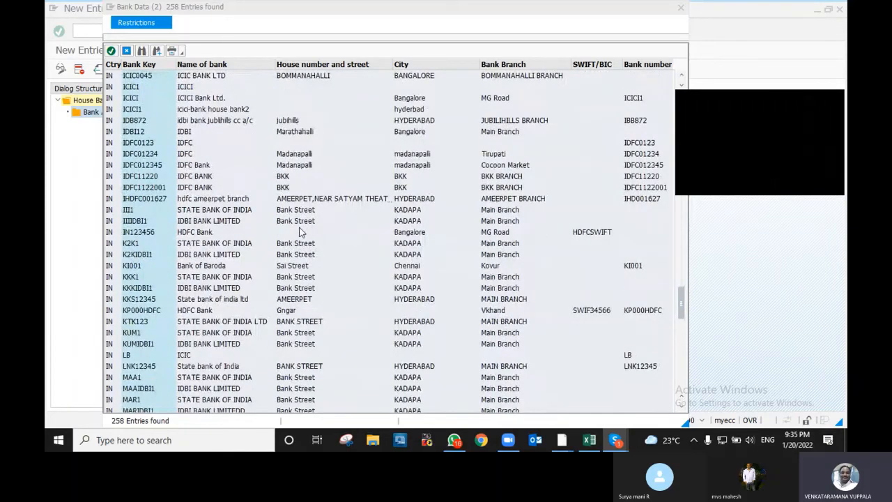
pyautogui.scroll(-8, 301, 232)
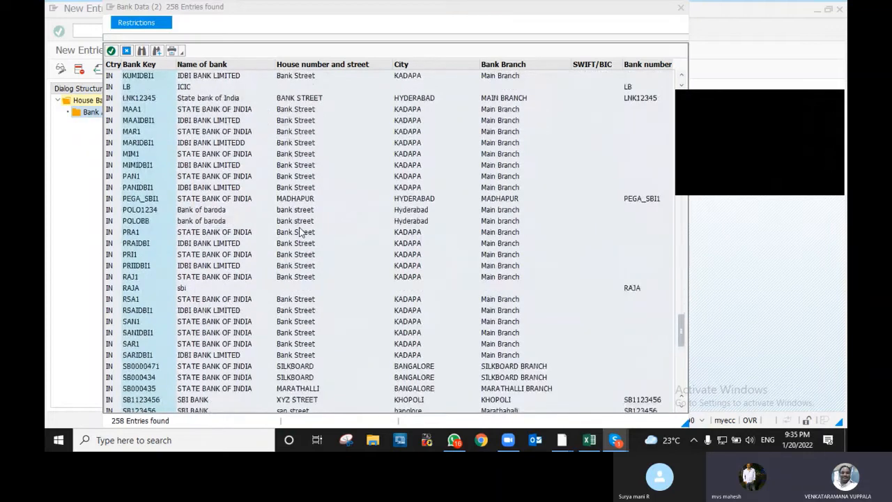
pyautogui.scroll(-2, 301, 231)
pyautogui.scroll(-3, 301, 231)
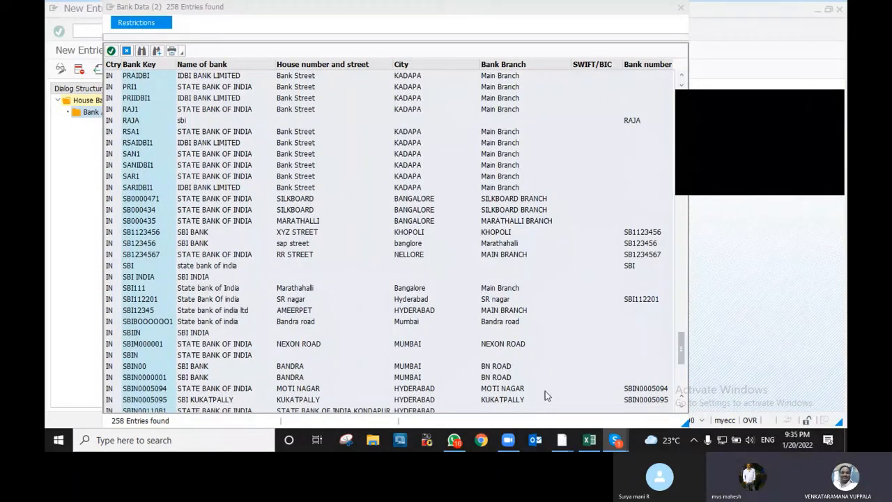
pyautogui.doubleClick(186, 390)
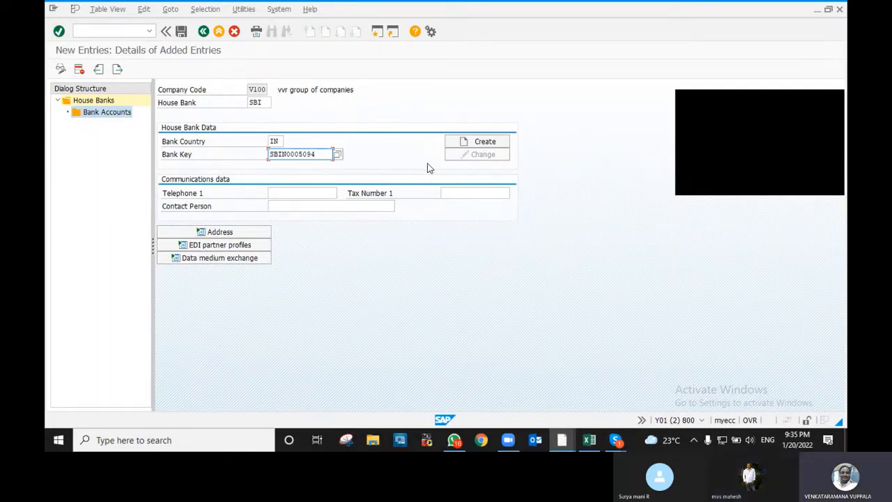
pyautogui.press('F3')
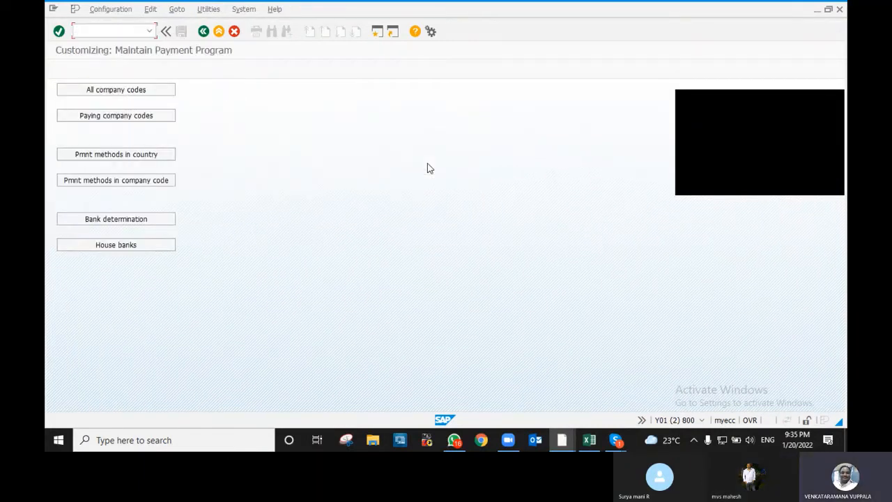
# - Go from Bank determination back to House banks for company code V100 and begin a new entry
pyautogui.click(159, 220)
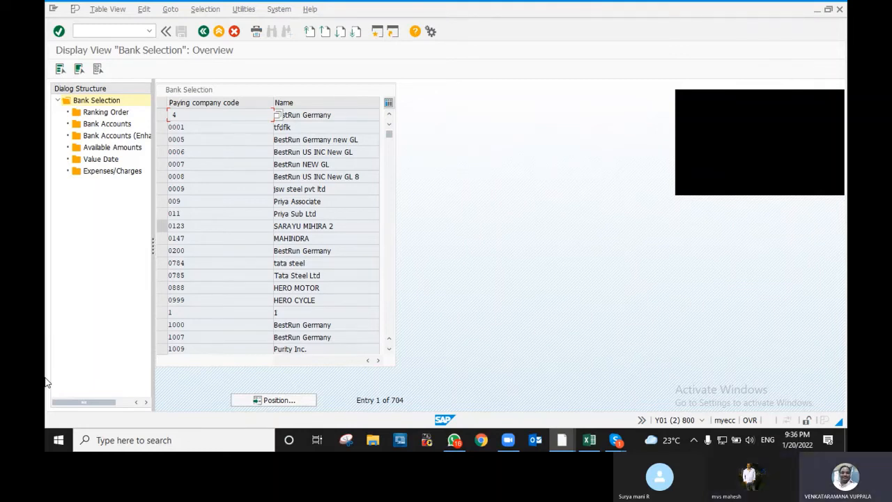
pyautogui.click(203, 31)
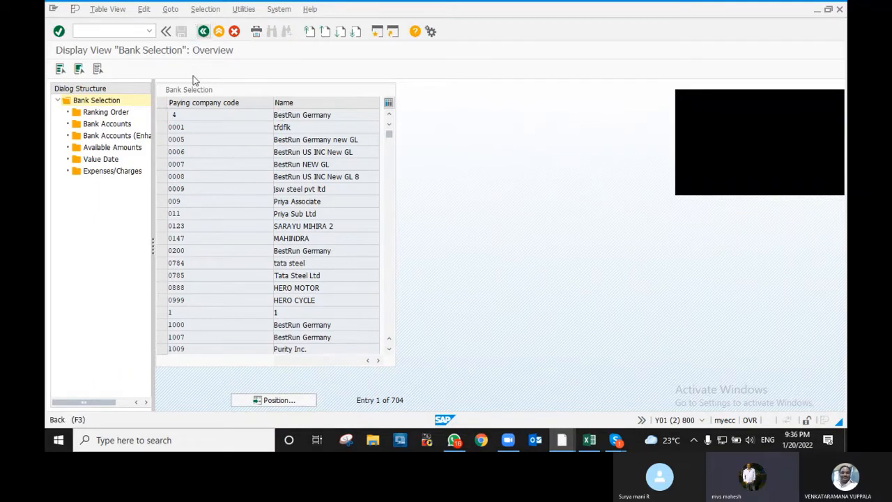
pyautogui.click(124, 246)
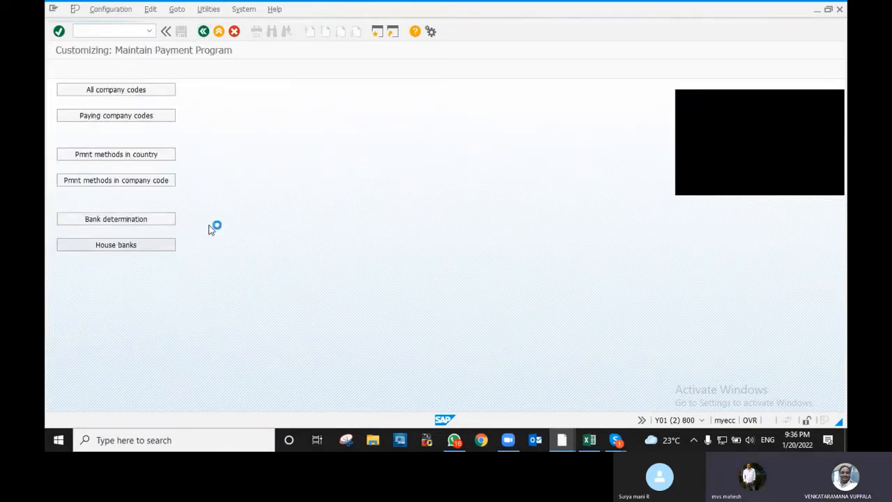
pyautogui.click(86, 195)
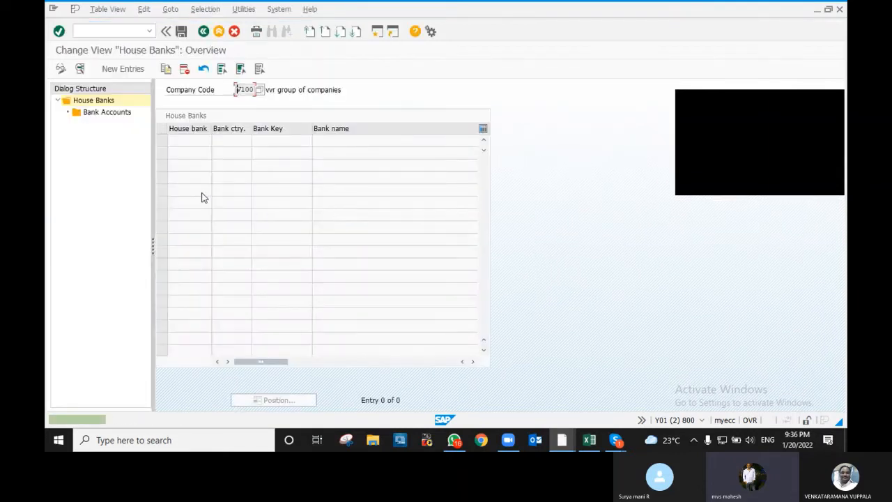
pyautogui.click(122, 68)
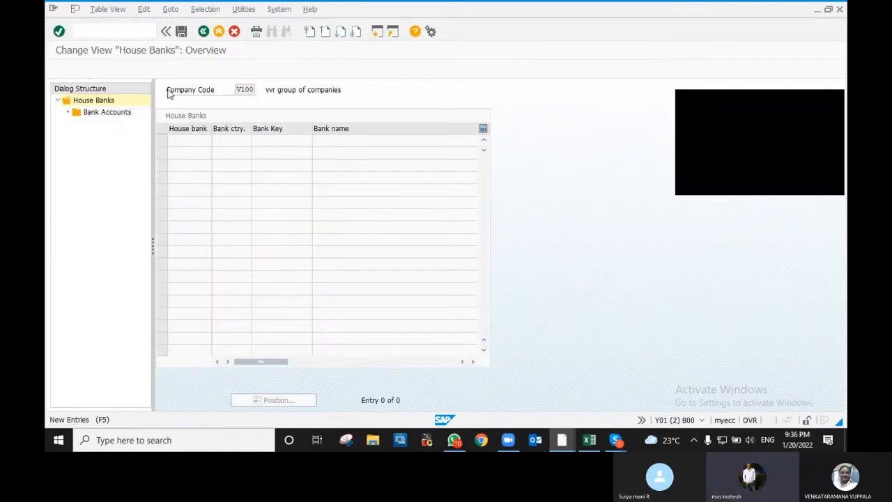
# - Create house bank SBI with bank key SBIN0005094 and bank country IN
pyautogui.click(259, 114)
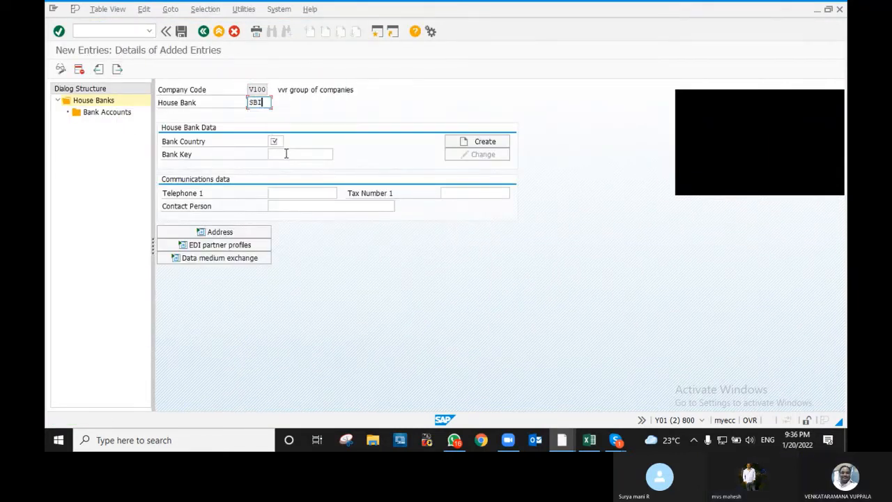
pyautogui.click(286, 153)
pyautogui.click(292, 165)
pyautogui.press('Return')
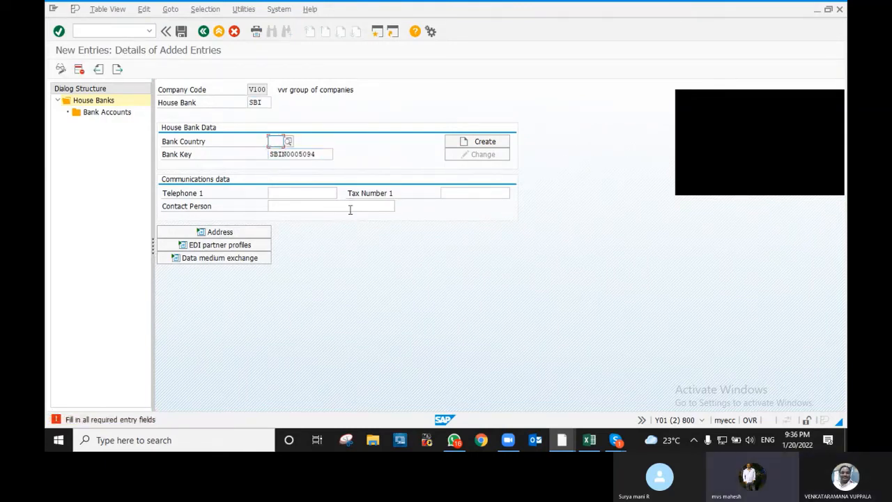
pyautogui.write('IN')
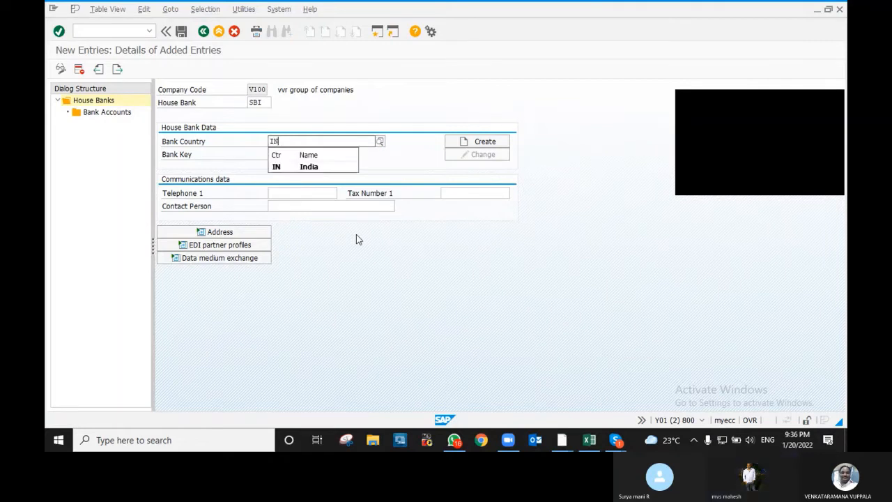
pyautogui.press('Return')
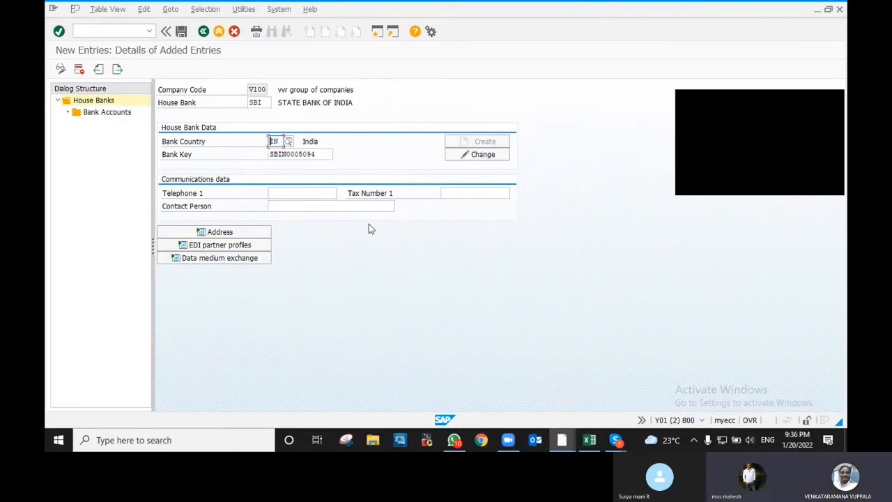
# - Review and confirm the bank's address details, then move to the Bank Accounts level
pyautogui.click(475, 155)
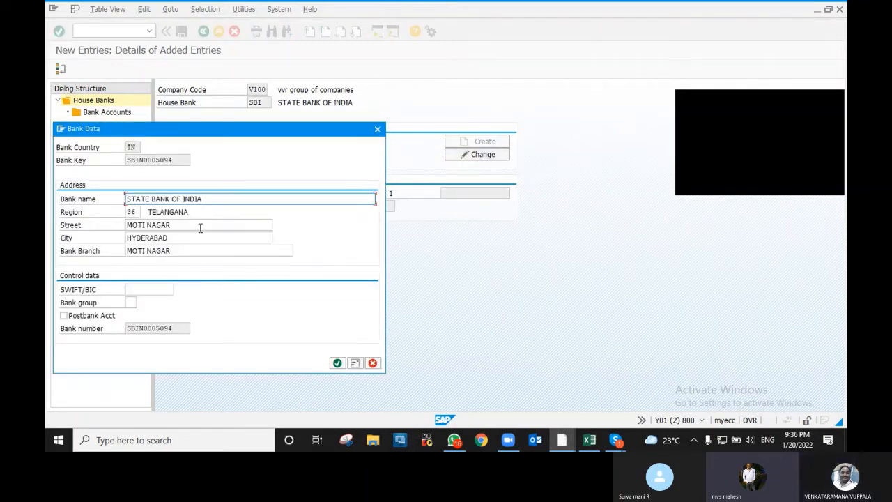
pyautogui.click(336, 363)
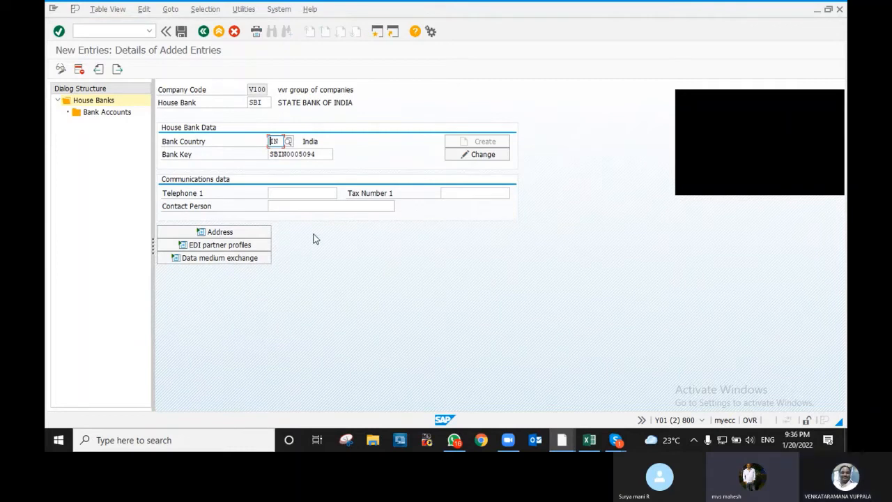
pyautogui.click(108, 114)
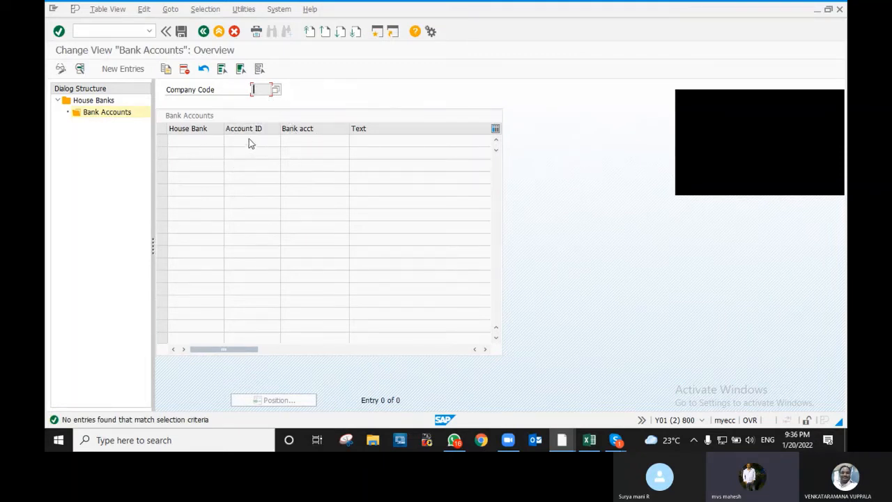
# - Begin a new bank account entry in the Bank Accounts overview for house bank SBI
pyautogui.click(123, 69)
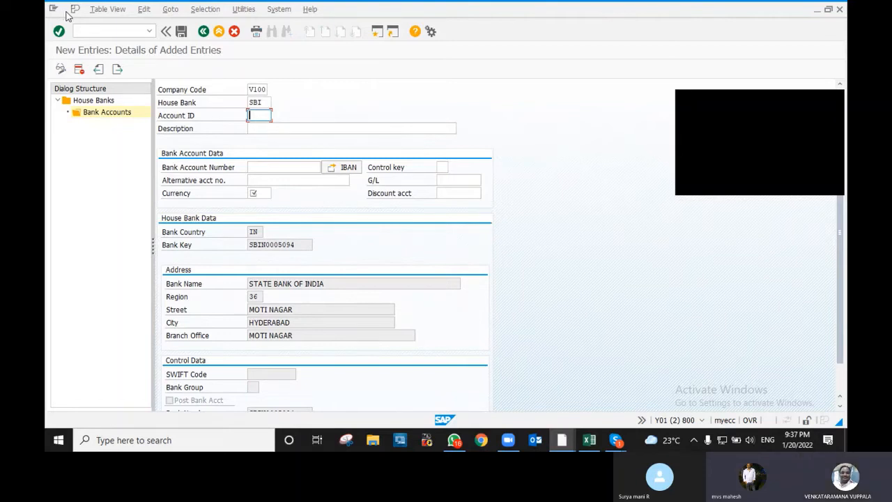
# - Enter Account ID 1152, the bank account number, and currency INR for the SBI account
pyautogui.write('1152')
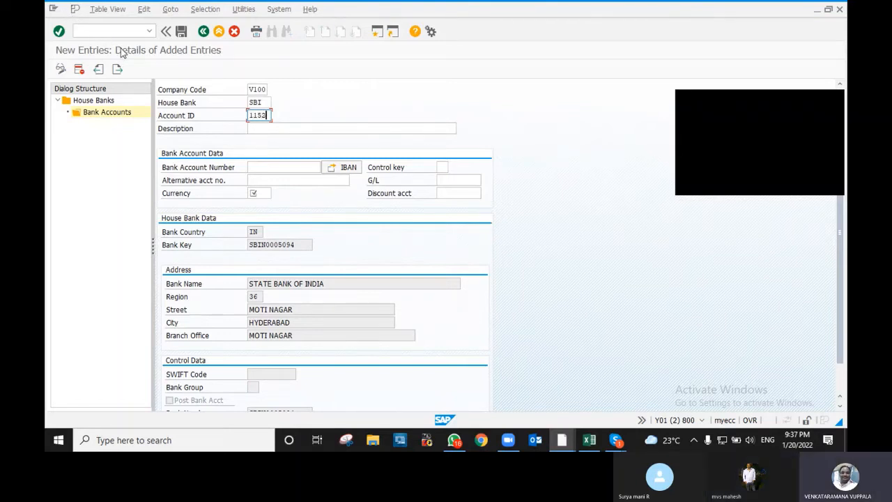
pyautogui.click(280, 128)
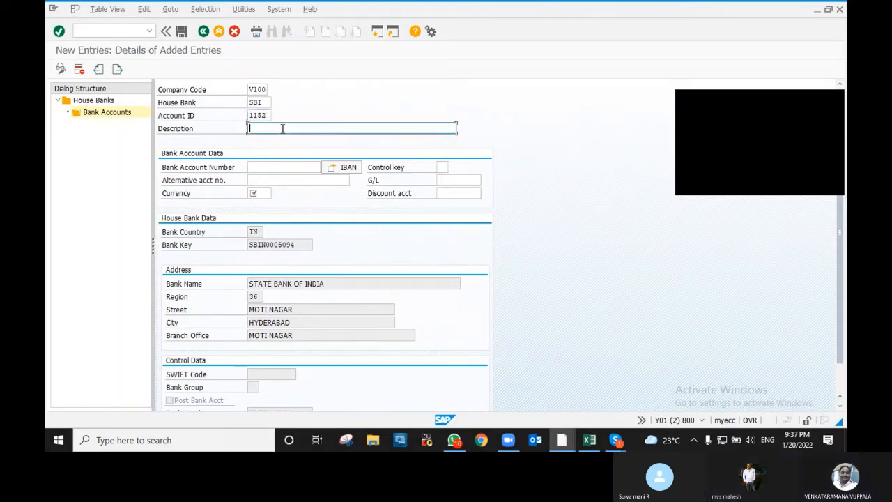
pyautogui.click(284, 170)
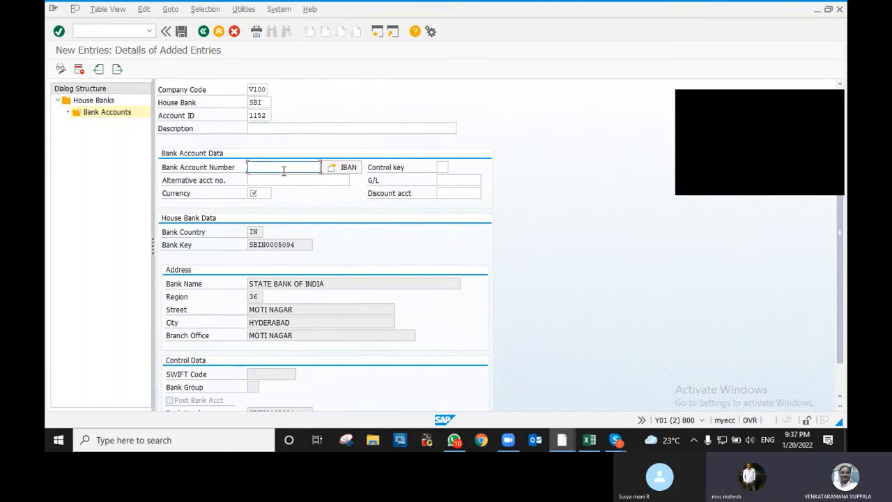
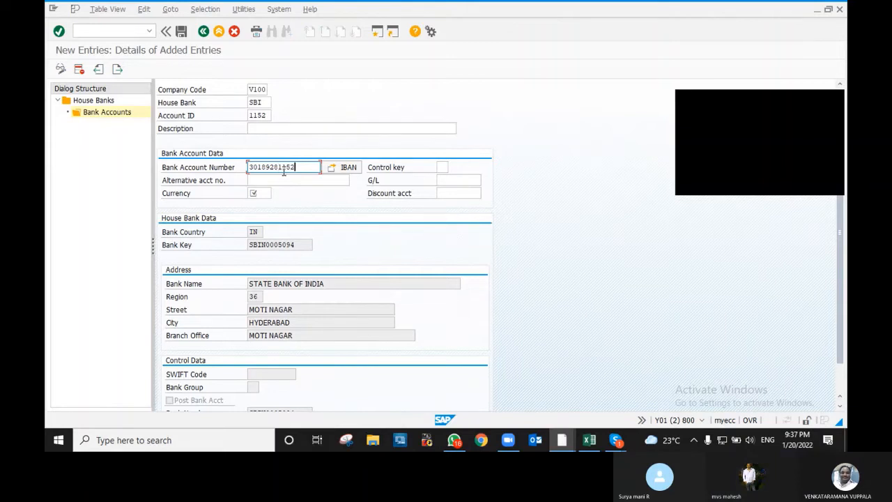
pyautogui.click(690, 191)
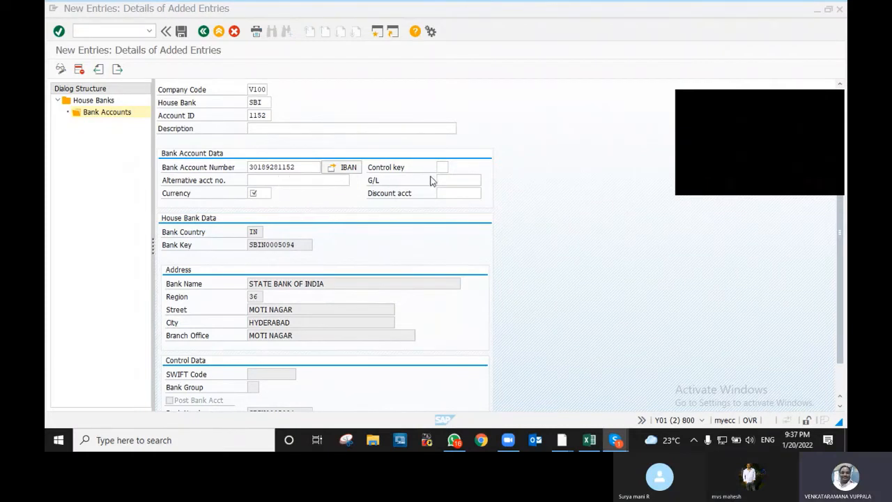
pyautogui.click(289, 182)
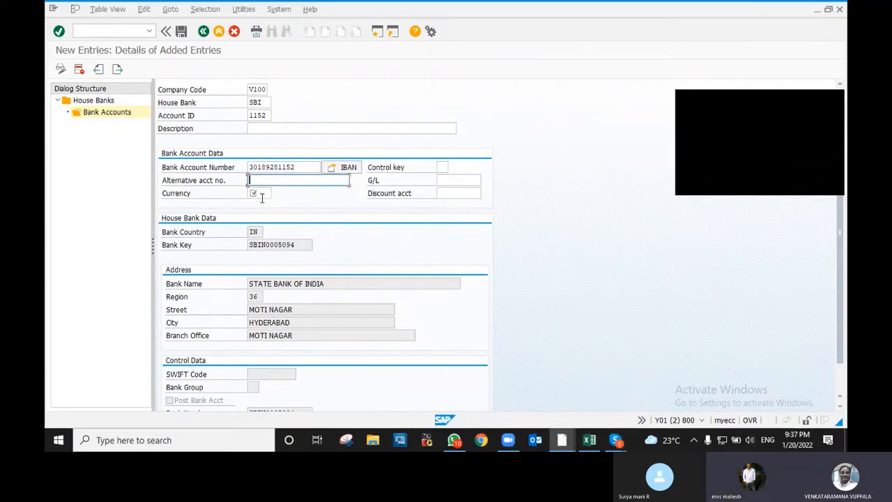
pyautogui.click(261, 195)
pyautogui.write('INR')
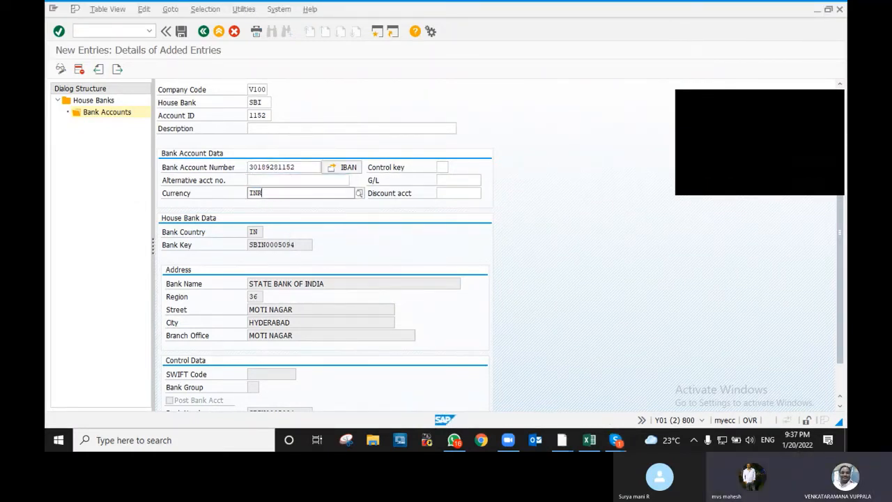
pyautogui.press('Tab')
pyautogui.click(451, 180)
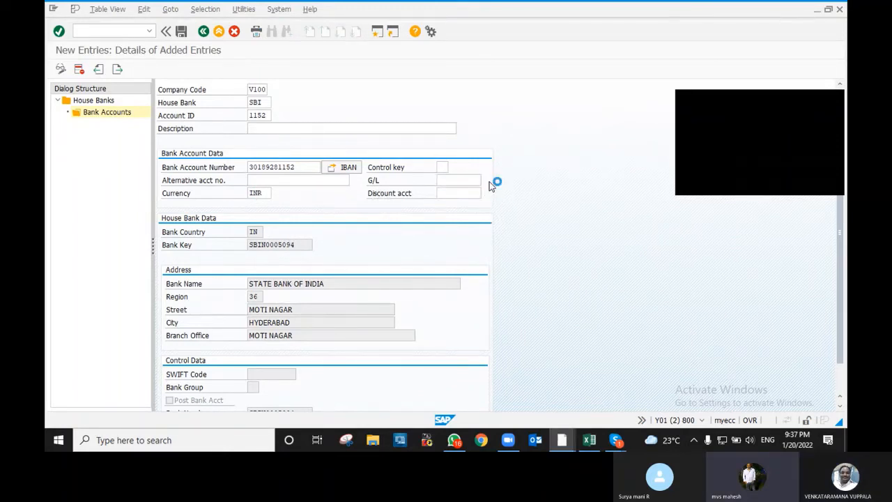
# - Pick G/L account 11400102 (Bank Of Baroda) from chart V100 for account 1152
pyautogui.click(487, 181)
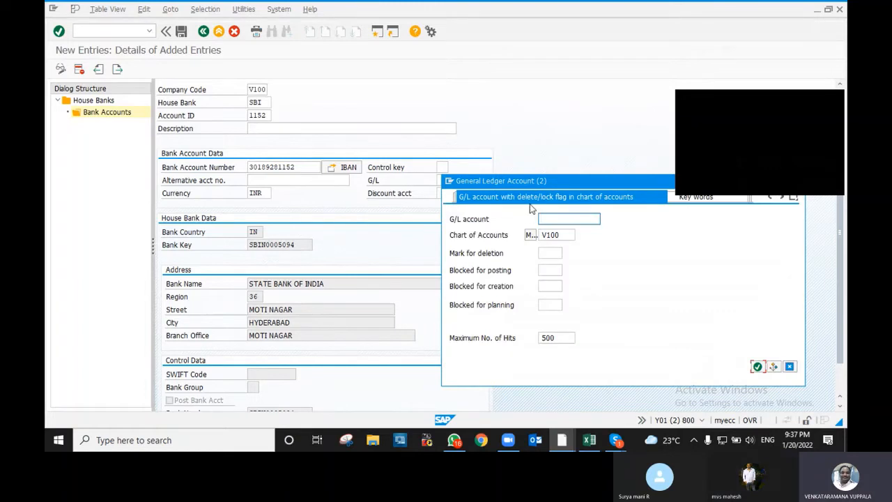
pyautogui.click(556, 222)
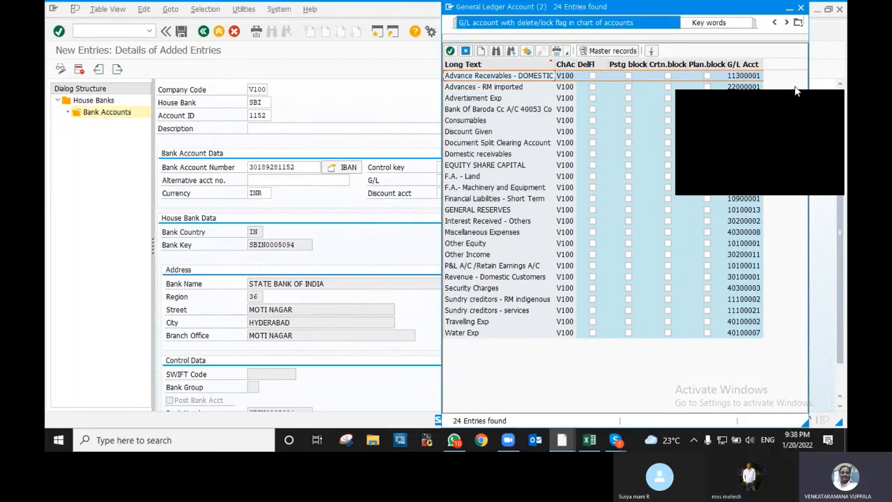
pyautogui.moveTo(605, 190); pyautogui.dragTo(335, 235)
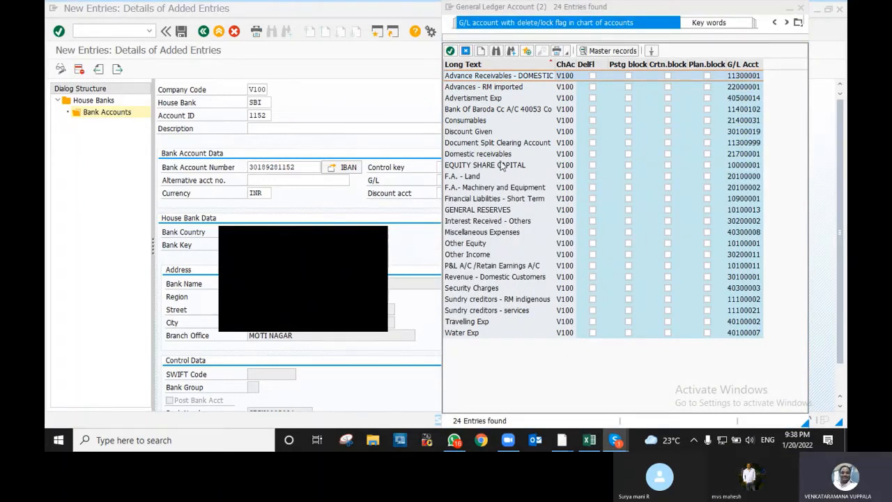
pyautogui.click(494, 112)
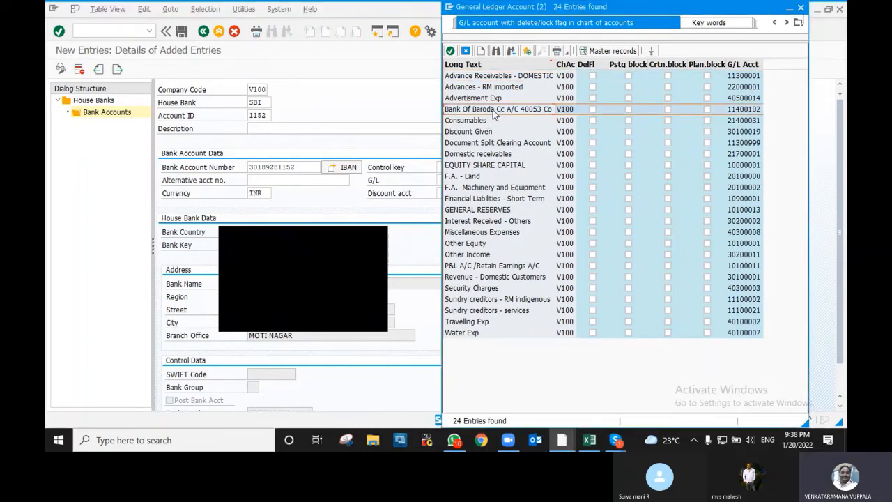
pyautogui.doubleClick(493, 111)
pyautogui.moveTo(323, 237); pyautogui.dragTo(713, 199)
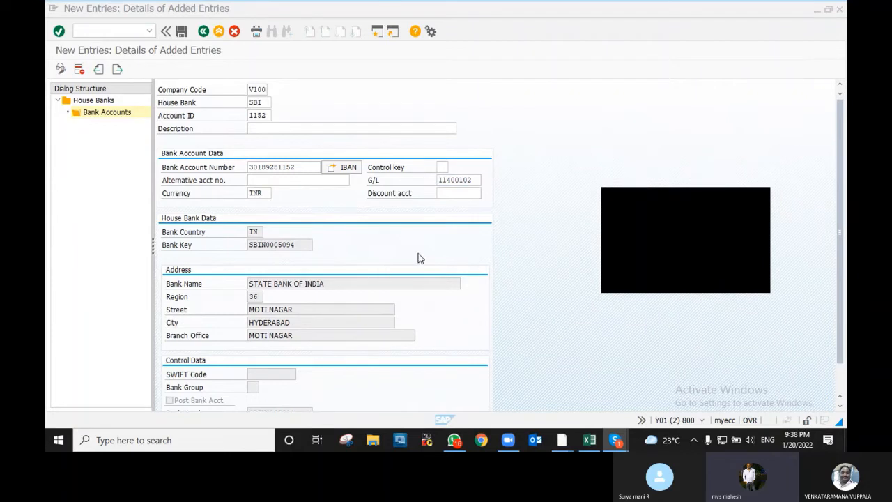
pyautogui.click(305, 208)
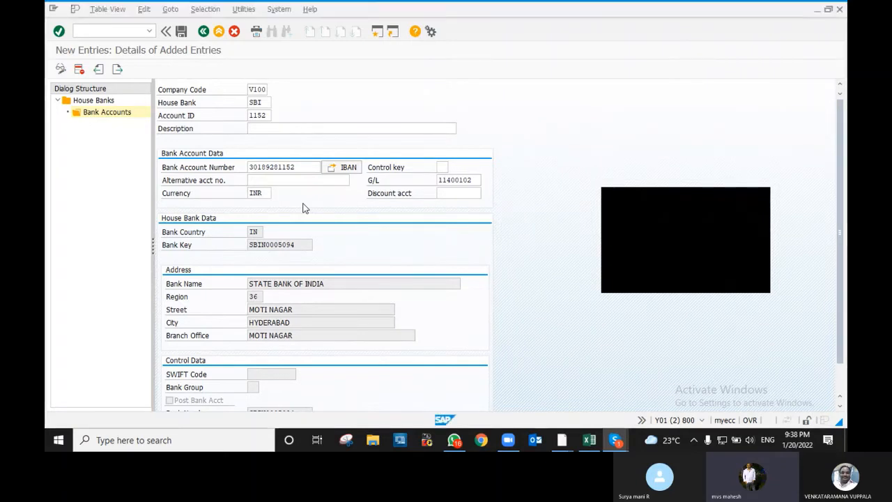
# - Save bank account 1152 with IBAN under transport request Y01K900206 'CREATING HOUSEBANK'
pyautogui.click(180, 31)
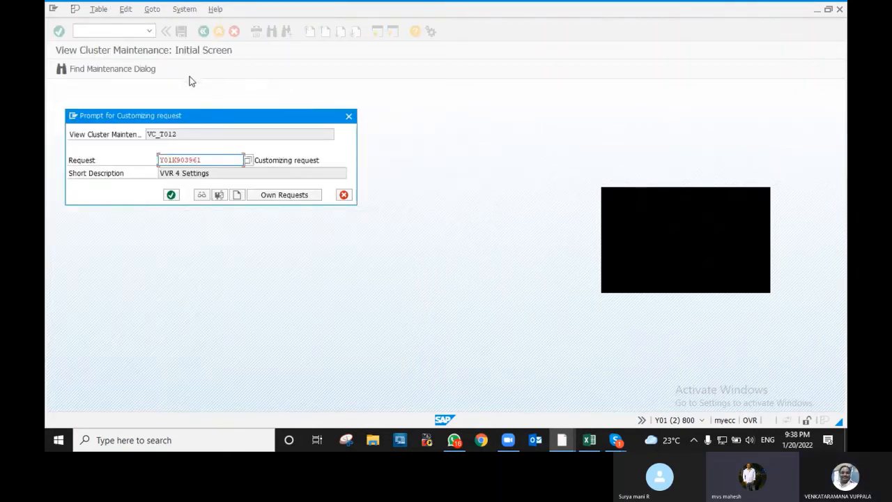
pyautogui.click(171, 195)
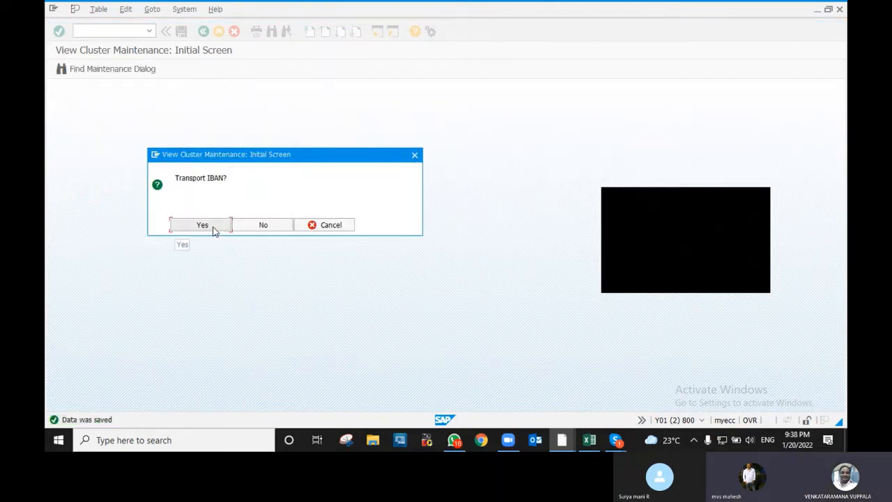
pyautogui.click(203, 225)
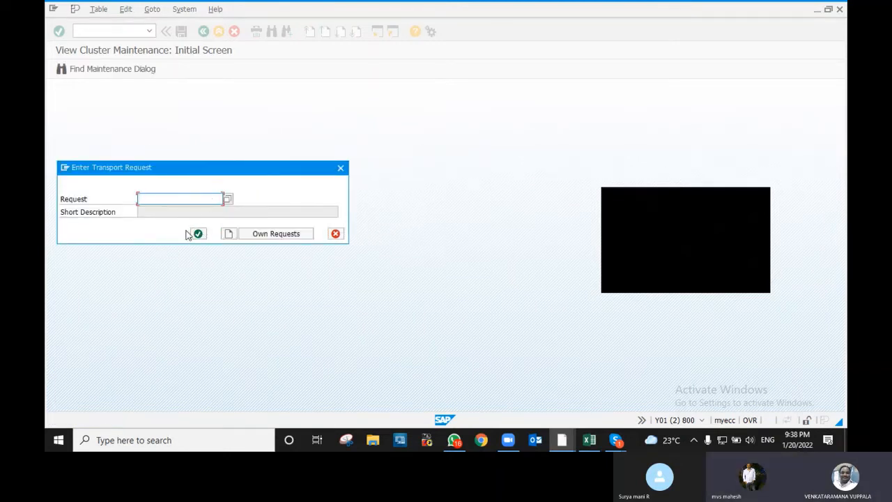
pyautogui.click(258, 236)
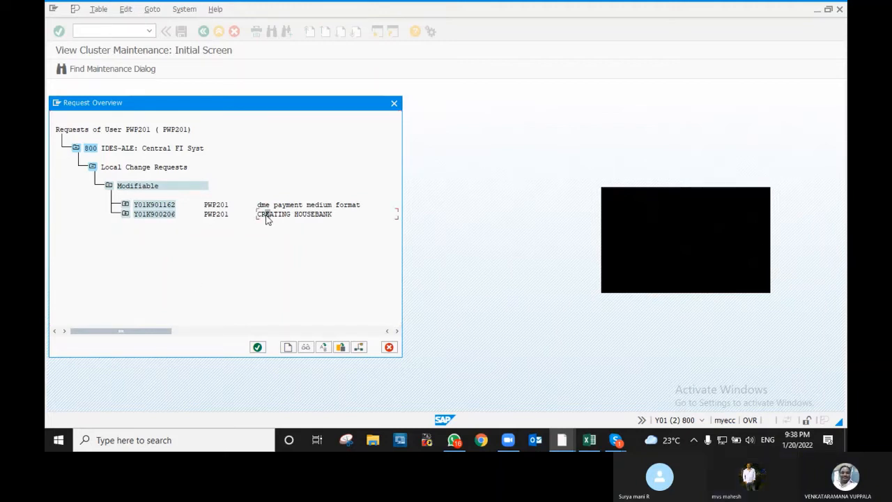
pyautogui.doubleClick(213, 214)
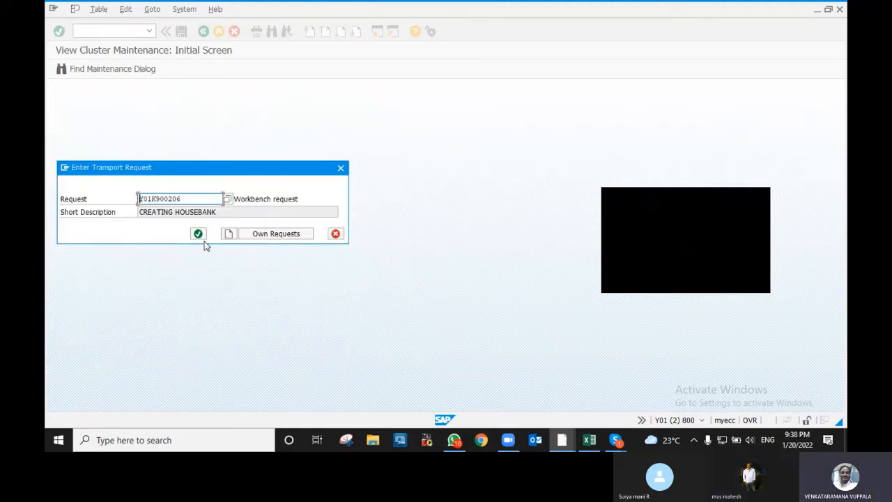
pyautogui.click(198, 234)
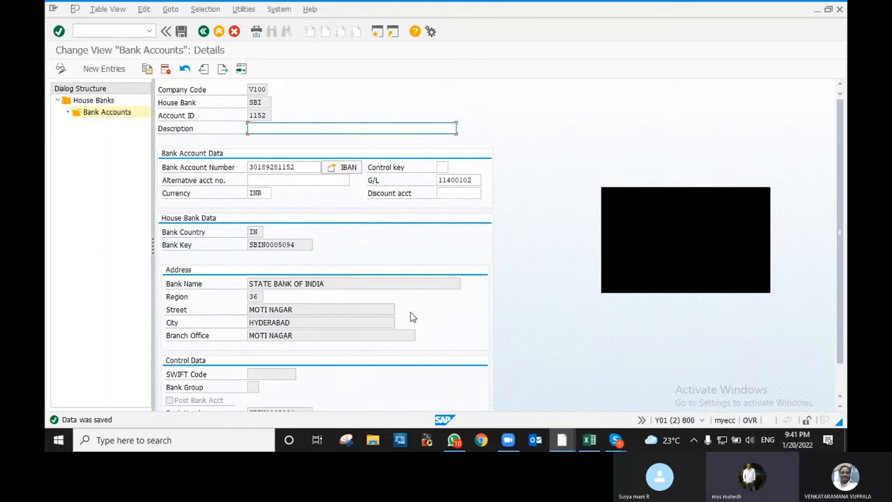
# - Enter the account description STATE BANK OF INDIA and save it under request Y01K900206
pyautogui.write('STATE BANK O')
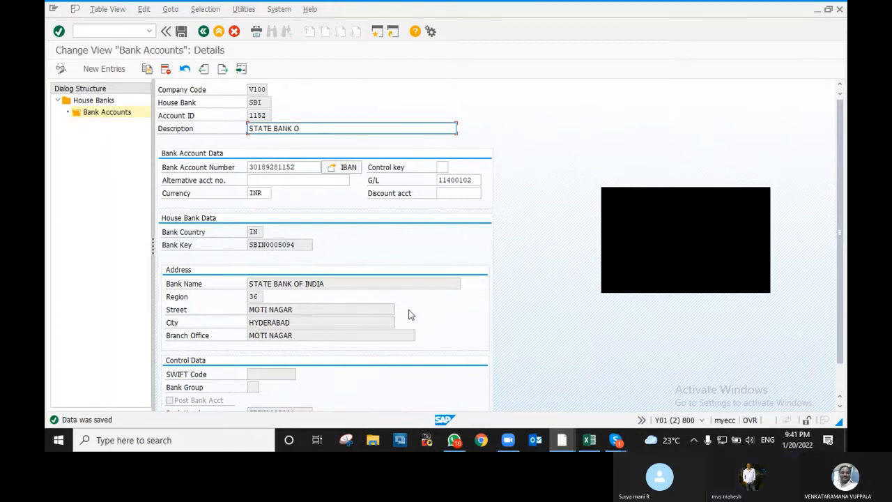
pyautogui.write('F INDIA')
pyautogui.scroll(-1, 392, 201)
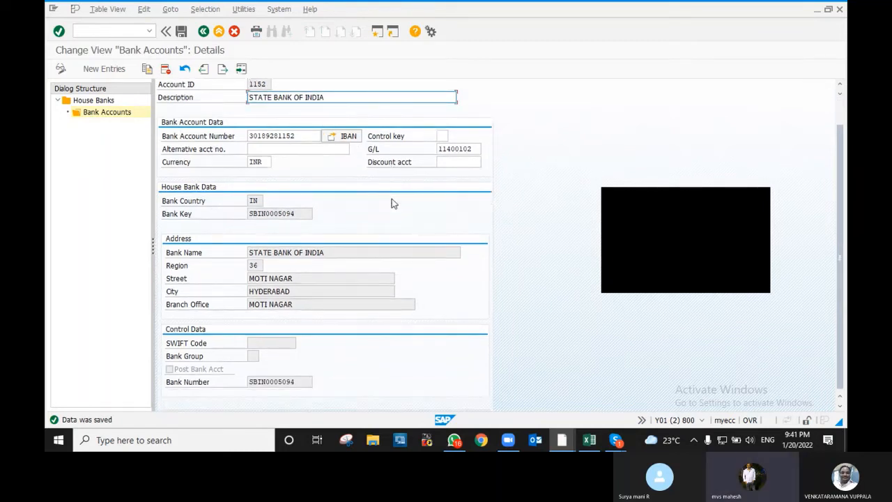
pyautogui.scroll(1, 392, 202)
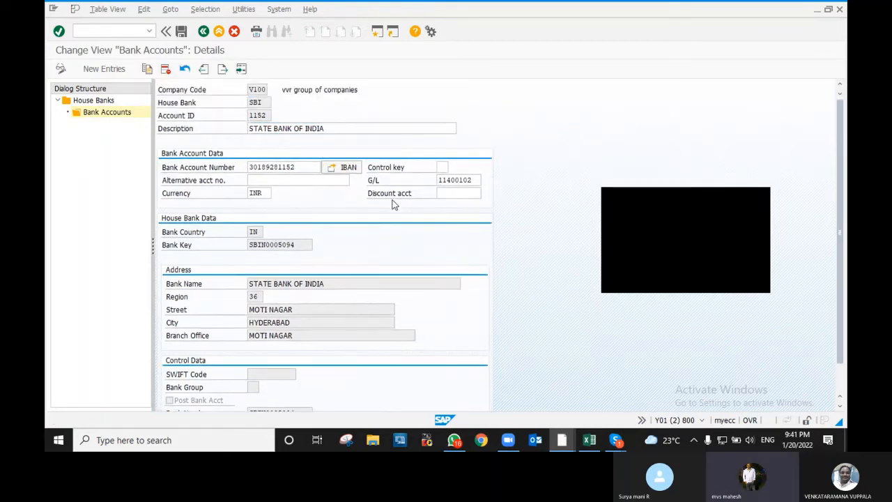
pyautogui.click(182, 33)
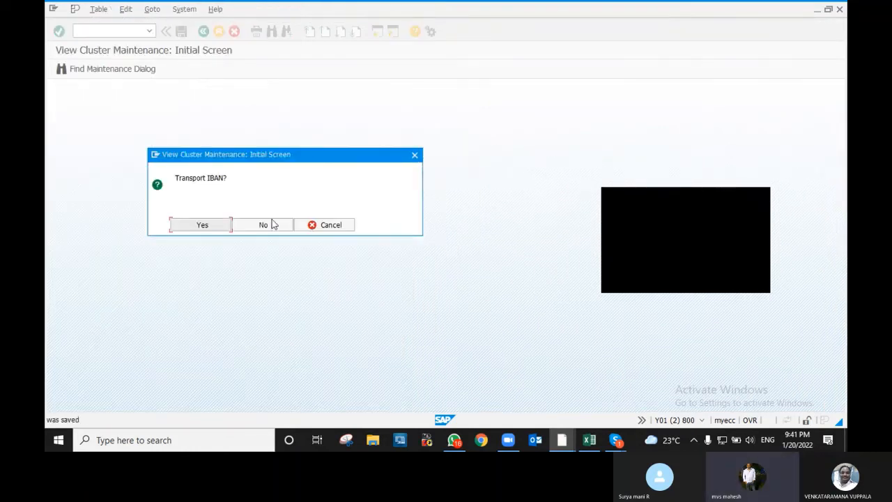
pyautogui.click(218, 225)
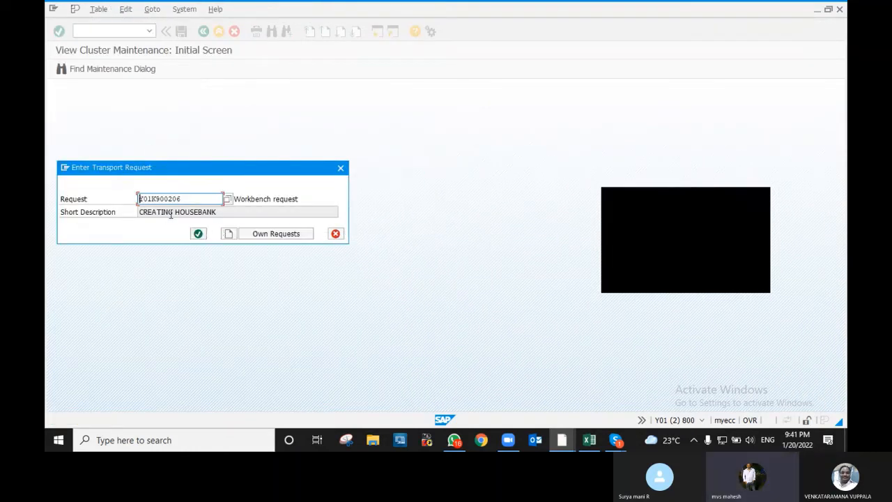
pyautogui.click(198, 234)
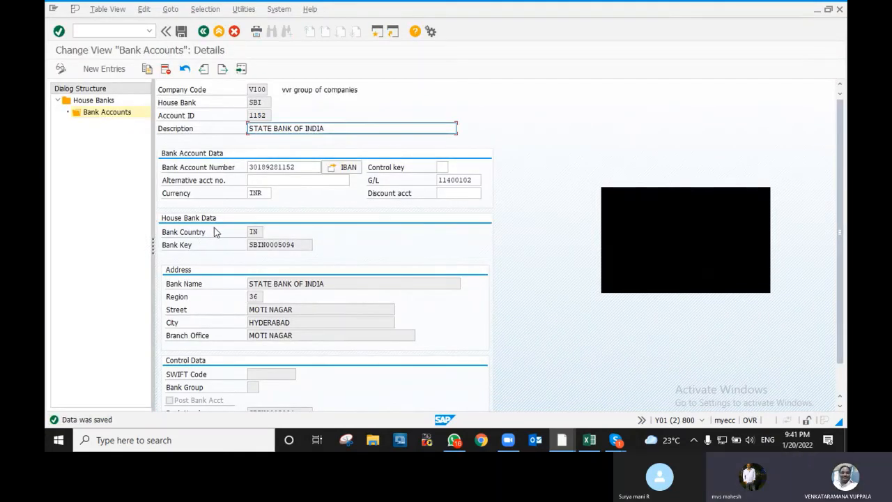
# - Back out through the bank accounts and house bank lists to the payment program configuration
pyautogui.press('F3')
pyautogui.press('F3')
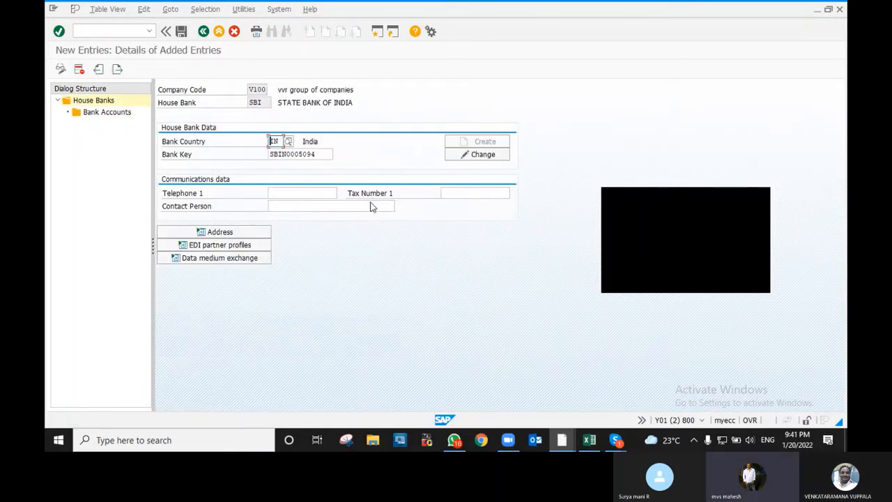
pyautogui.press('F3')
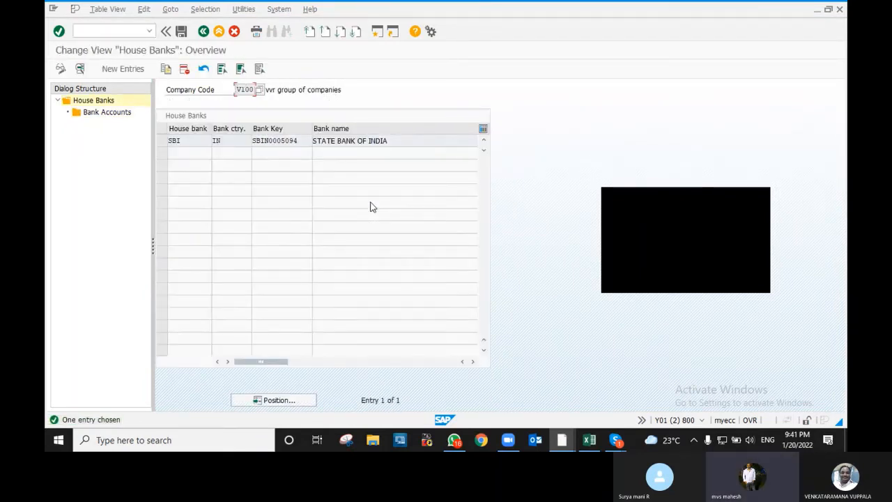
pyautogui.press('F3')
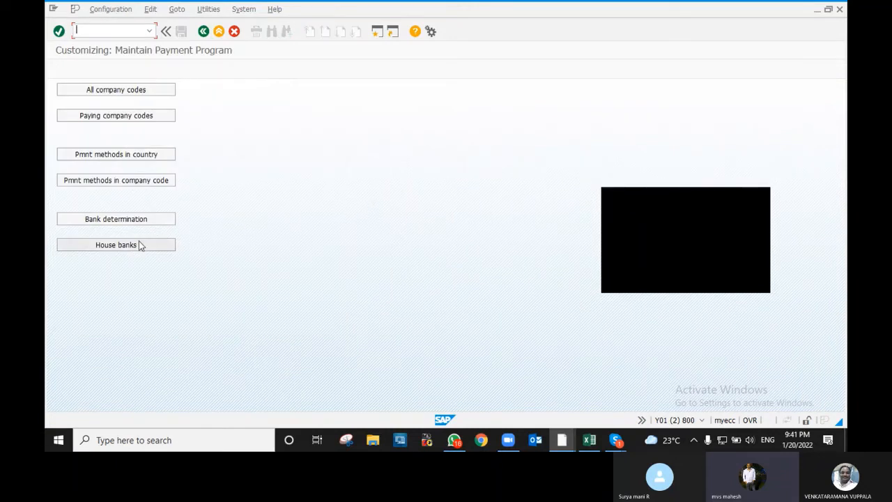
# - Open Bank determination and position the list on paying company code V100
pyautogui.click(130, 220)
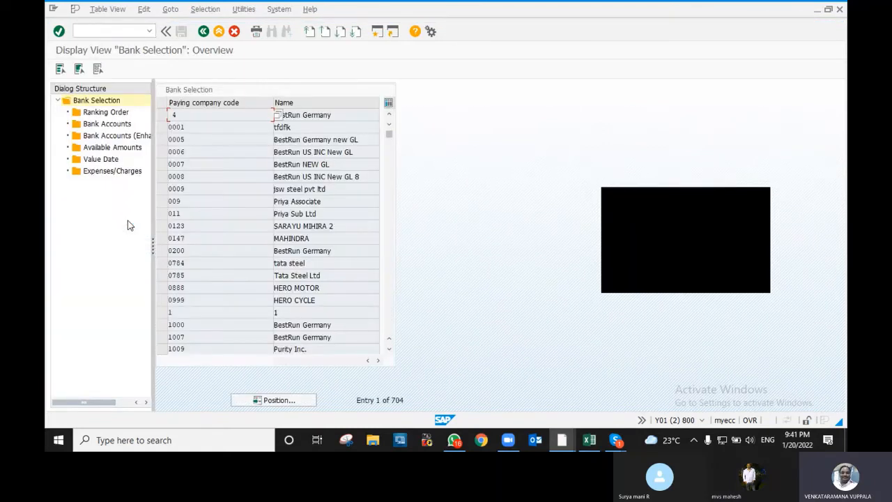
pyautogui.click(273, 400)
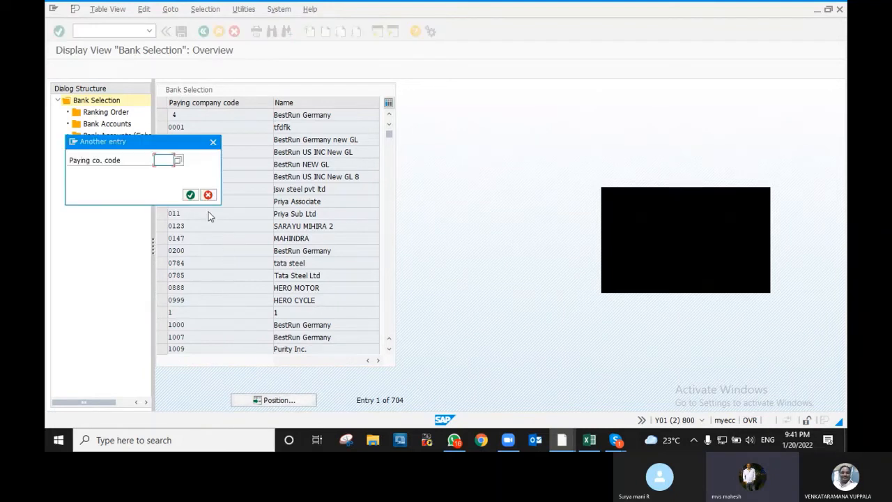
pyautogui.press('BackSpace')
pyautogui.click(164, 171)
pyautogui.click(193, 195)
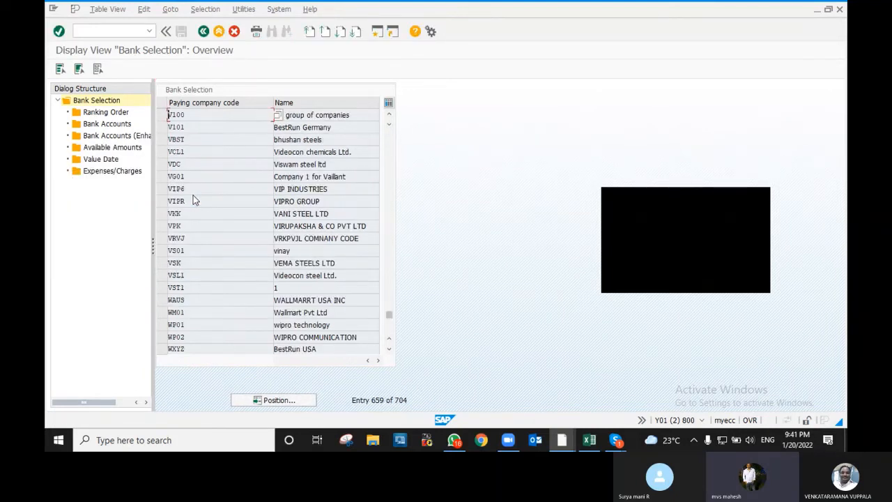
# - Select the V100 row and show its Ranking Order table
pyautogui.doubleClick(317, 118)
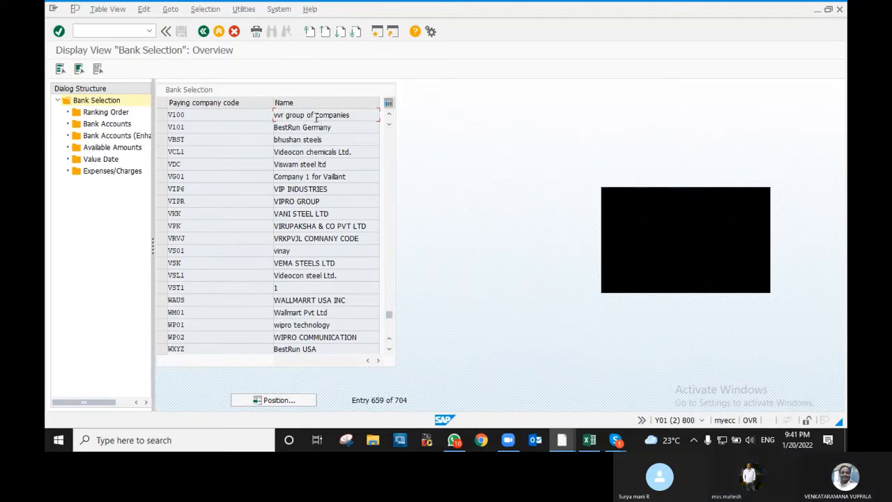
pyautogui.doubleClick(184, 115)
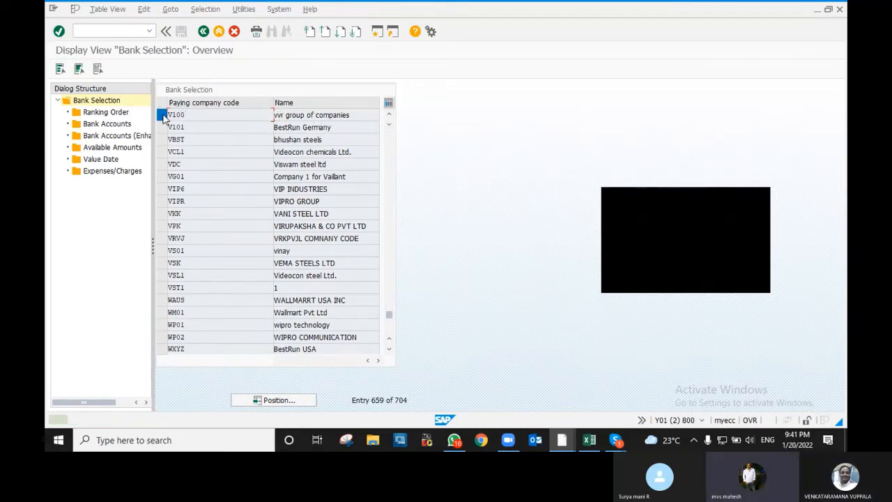
pyautogui.click(161, 115)
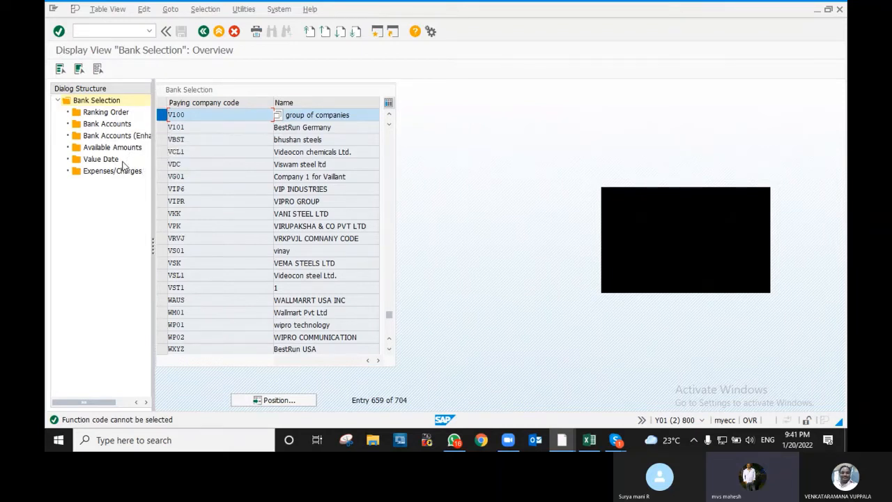
pyautogui.click(103, 113)
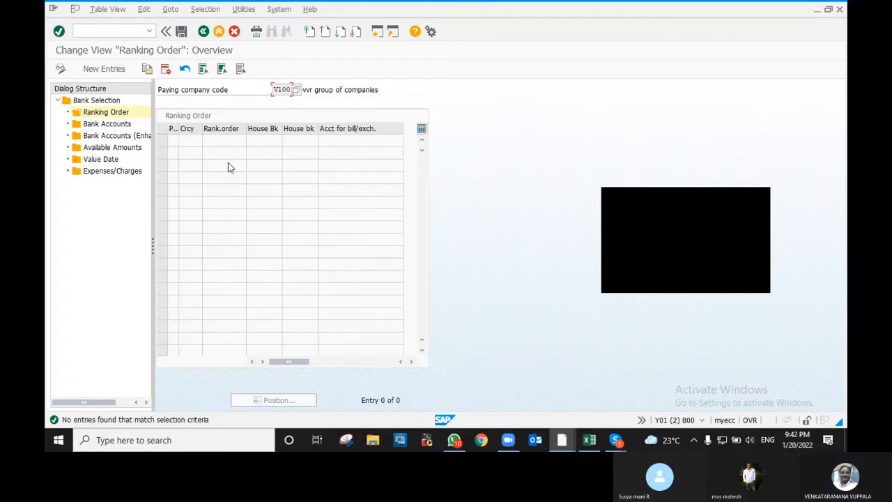
# - Open a blank New Entries ranking order table for V100 and widen the PM column
pyautogui.click(106, 114)
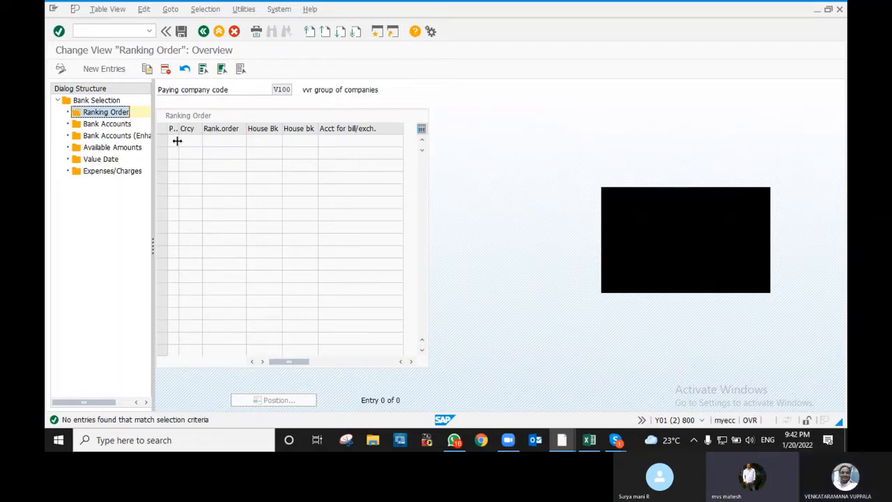
pyautogui.click(112, 70)
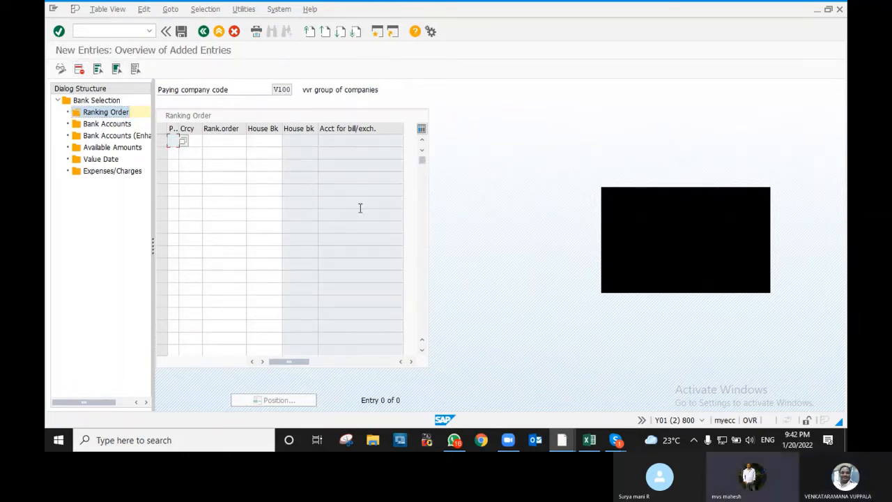
pyautogui.moveTo(180, 130); pyautogui.dragTo(183, 133)
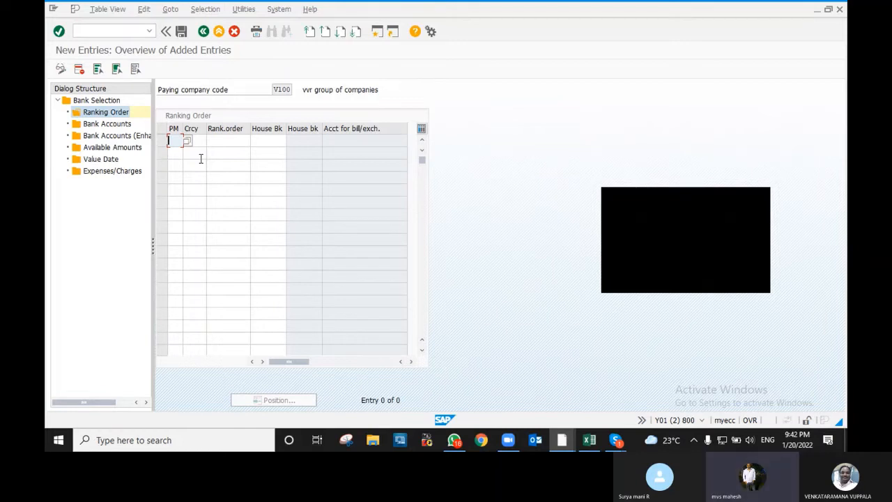
# - Enter payment methods T and C, both with currency INR, in the two ranking order rows
pyautogui.write('T')
pyautogui.click(172, 153)
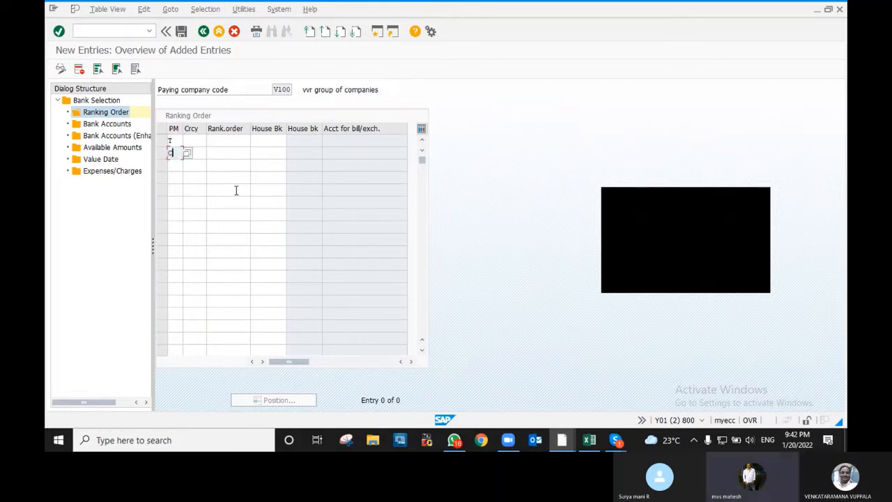
pyautogui.write('C')
pyautogui.click(201, 138)
pyautogui.click(259, 181)
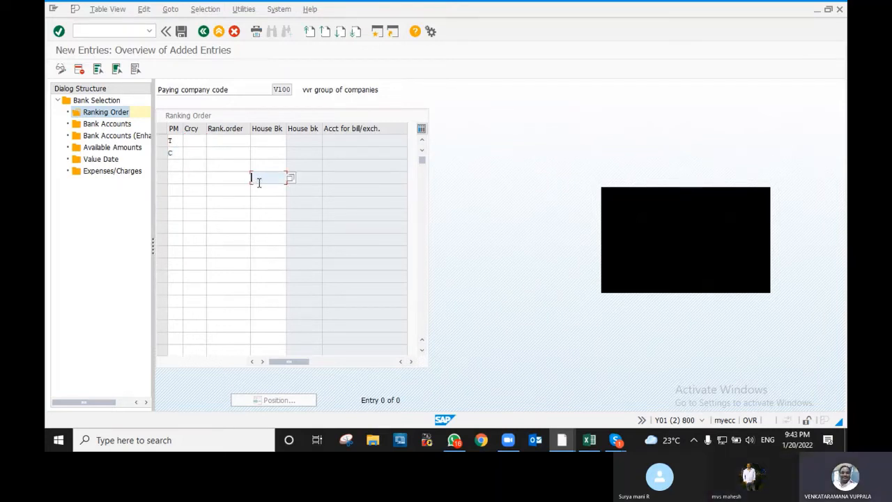
pyautogui.click(188, 142)
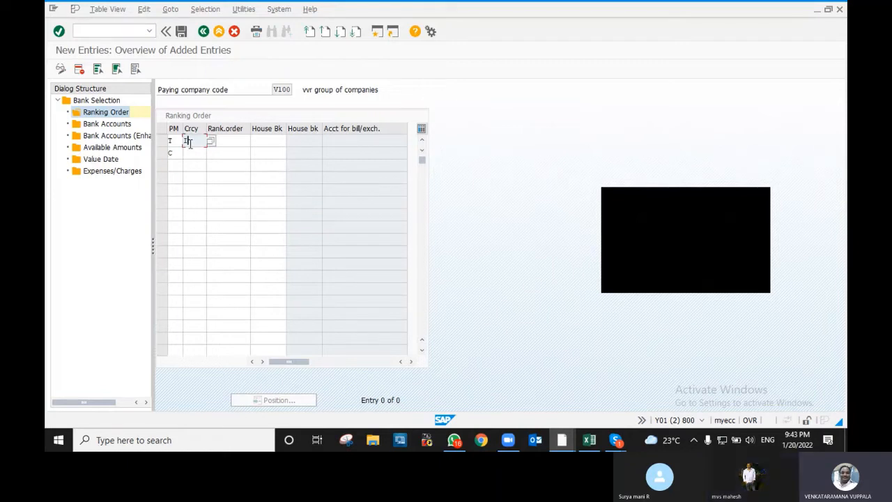
pyautogui.write('INR')
pyautogui.press('Tab')
pyautogui.press('Down')
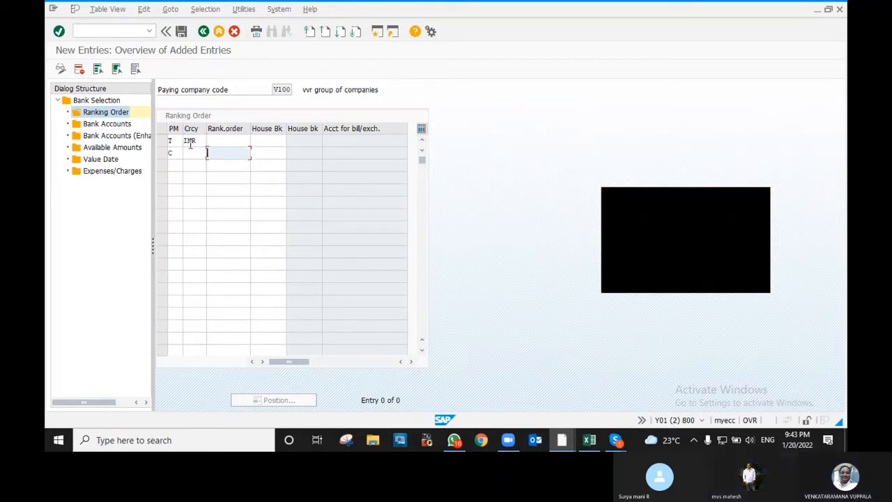
pyautogui.hotkey('shift', 'Tab')
pyautogui.write('I')
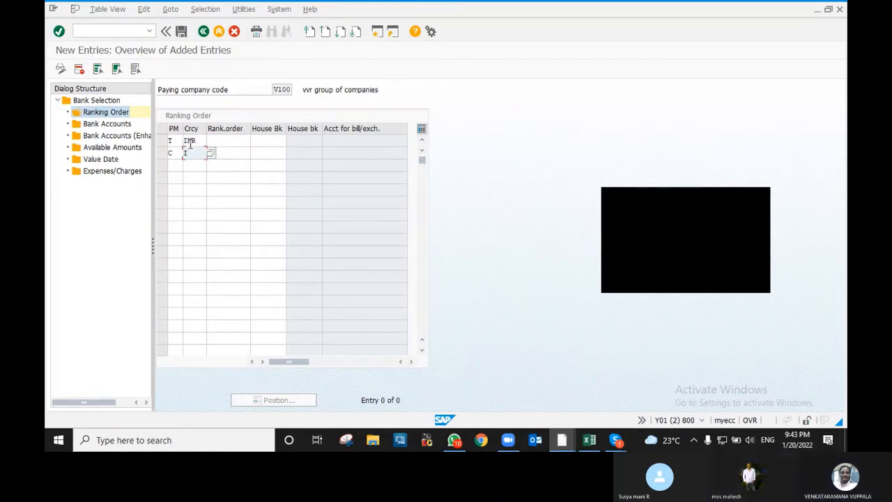
pyautogui.write('NR')
pyautogui.press('Tab')
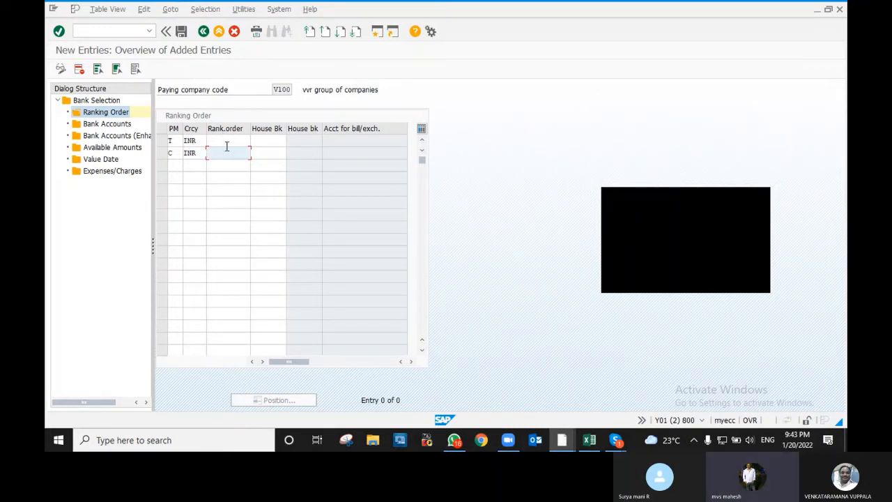
# - Give the T row rank 1 and the C row rank 2, both with house bank SBI
pyautogui.click(227, 145)
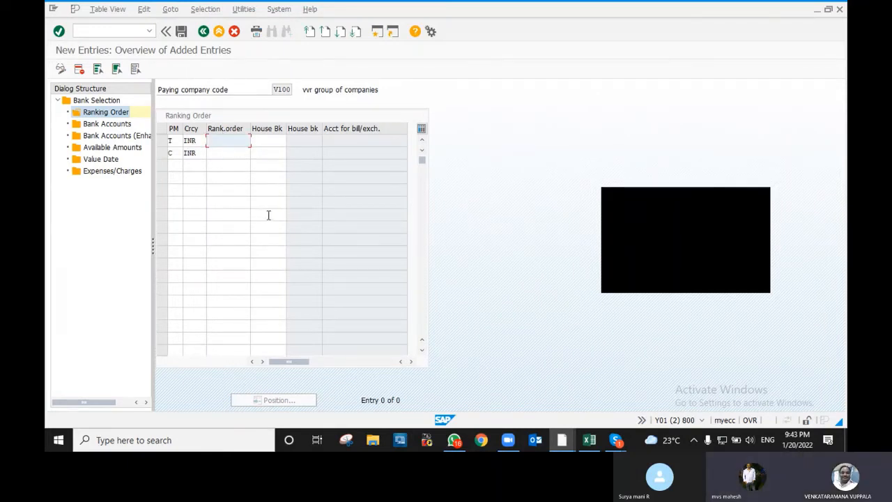
pyautogui.write('1')
pyautogui.press('Down')
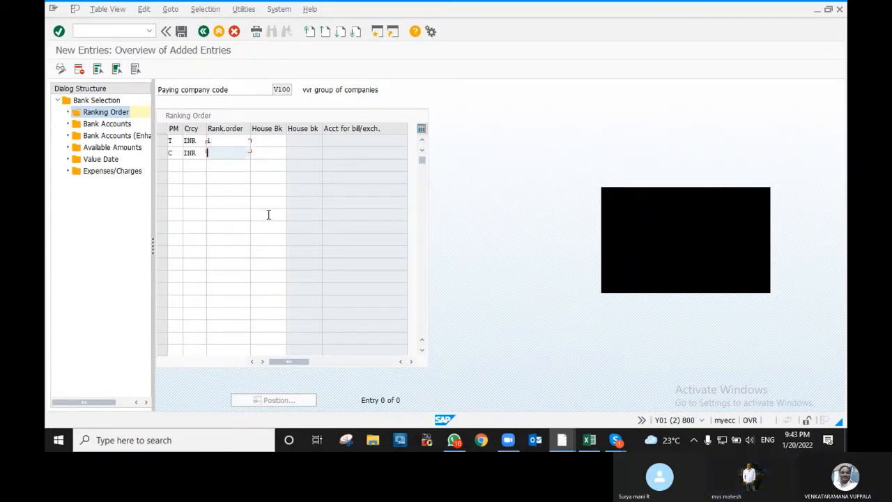
pyautogui.write('2')
pyautogui.press('Up')
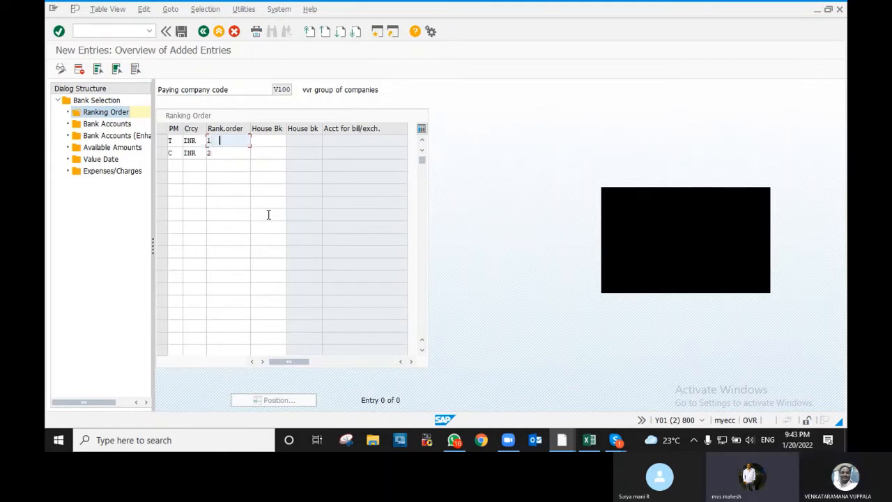
pyautogui.press('Tab')
pyautogui.write('SBI')
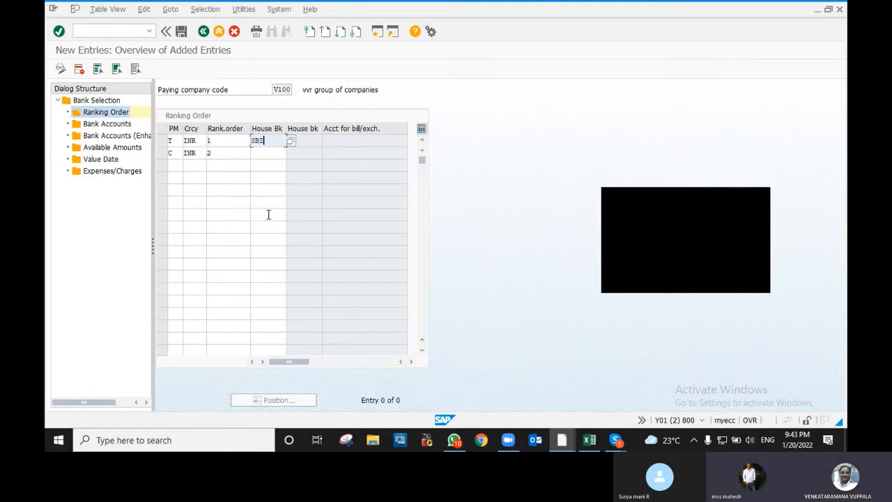
pyautogui.press('Tab')
pyautogui.write('C')
pyautogui.press('Tab')
pyautogui.press('Tab')
pyautogui.press('Tab')
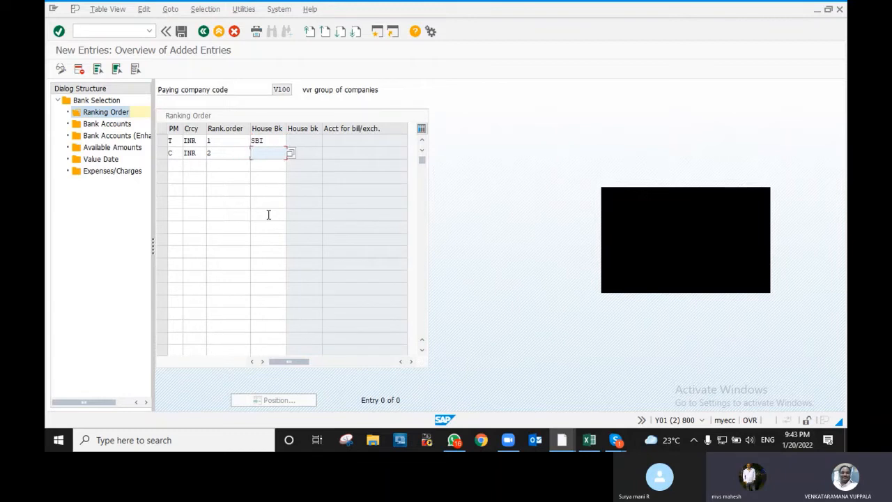
pyautogui.write('SBI')
pyautogui.press('Tab')
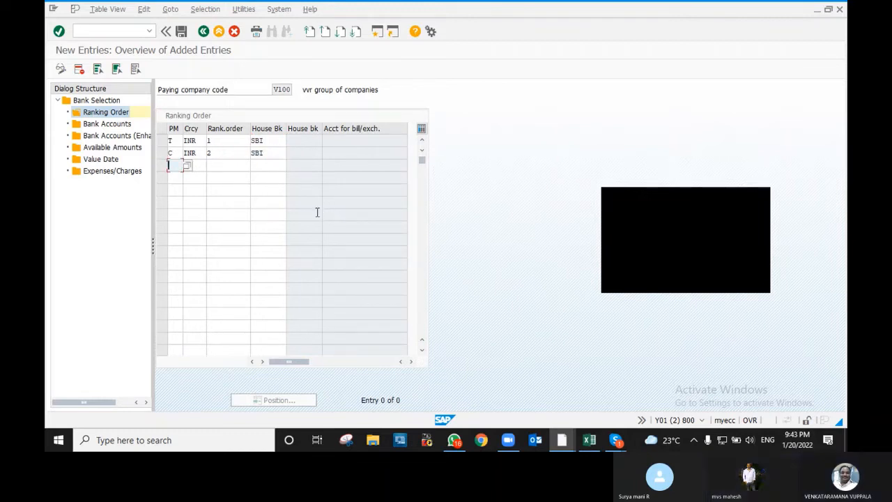
# - Confirm the two ranking order entries and select the Bank Accounts level for V100
pyautogui.click(216, 142)
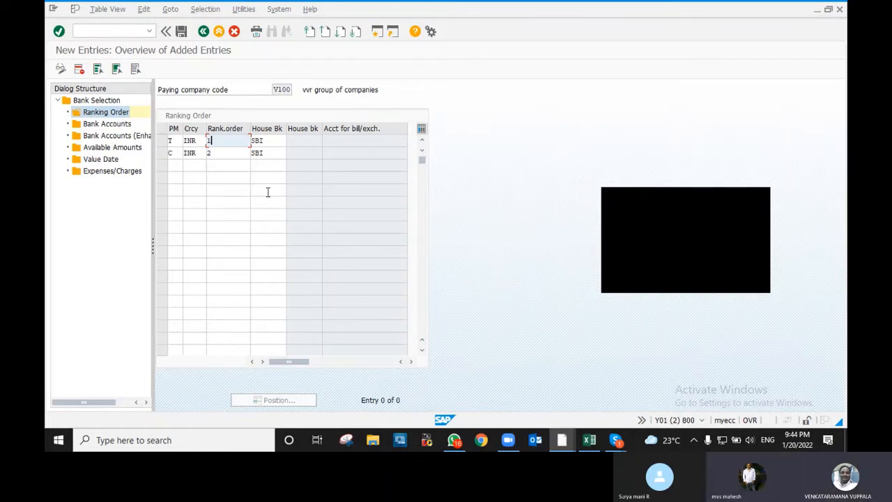
pyautogui.click(279, 150)
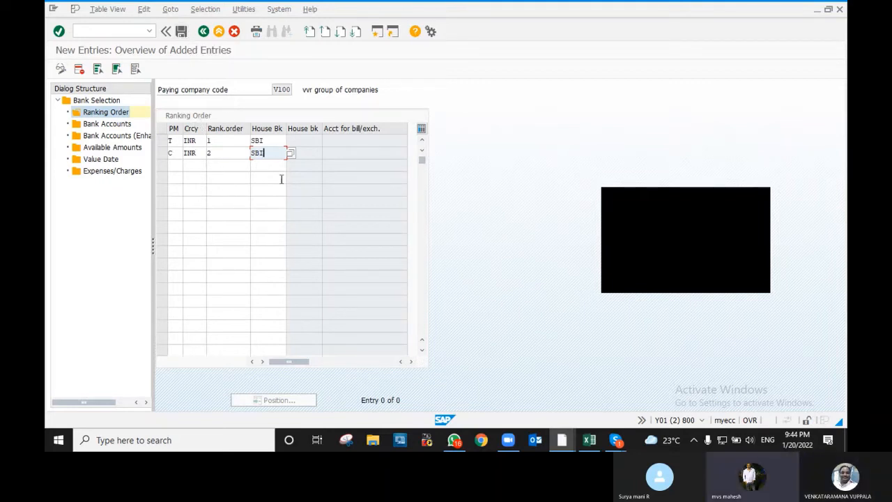
pyautogui.press('Return')
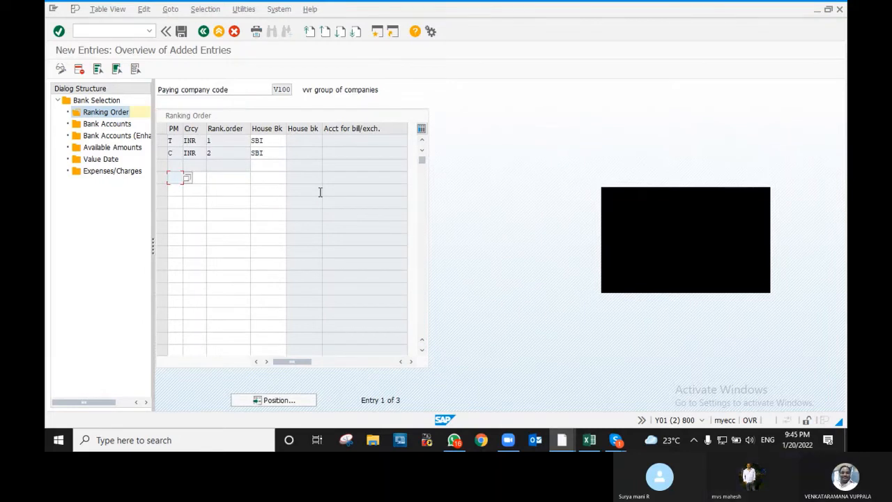
pyautogui.click(108, 124)
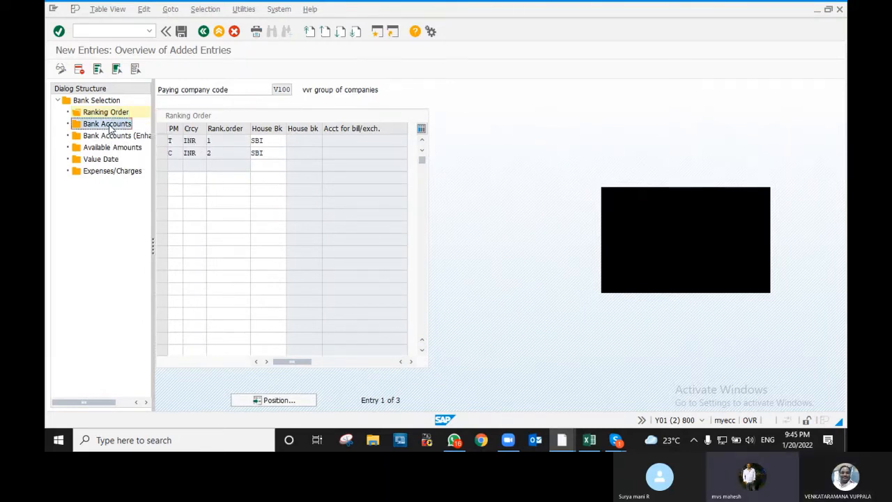
# - Start a new Bank Accounts row for V100 with house bank SBI, method T, currency INR
pyautogui.doubleClick(108, 124)
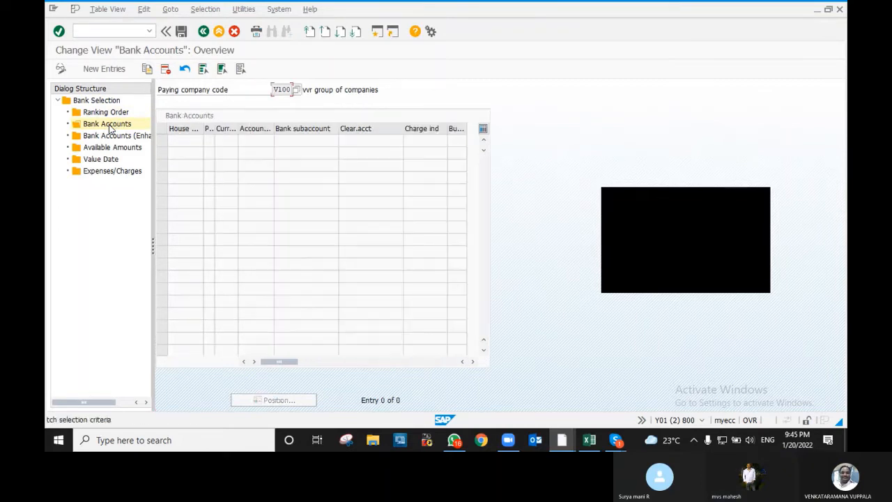
pyautogui.click(117, 69)
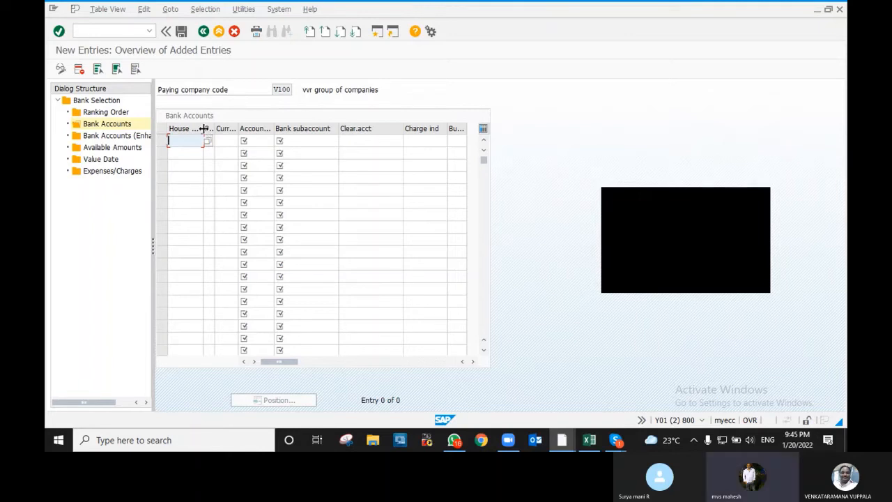
pyautogui.write('SBI')
pyautogui.press('Tab')
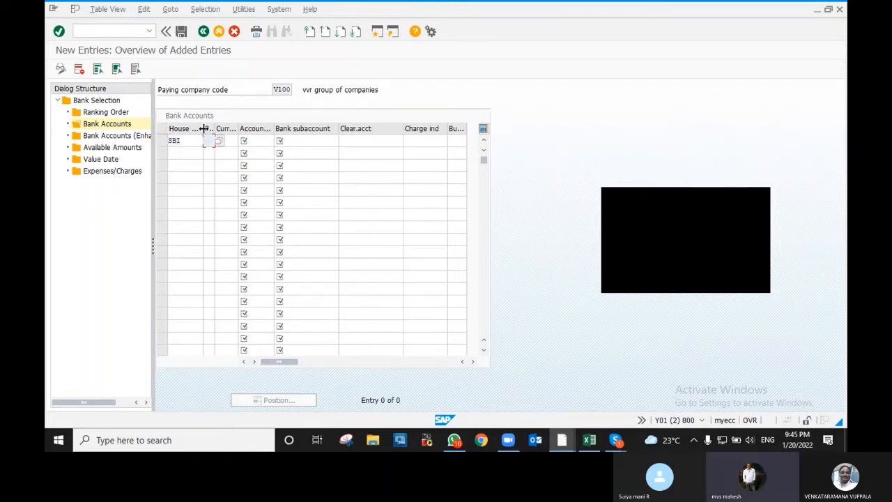
pyautogui.write('T')
pyautogui.press('Tab')
pyautogui.write('INR')
pyautogui.press('Tab')
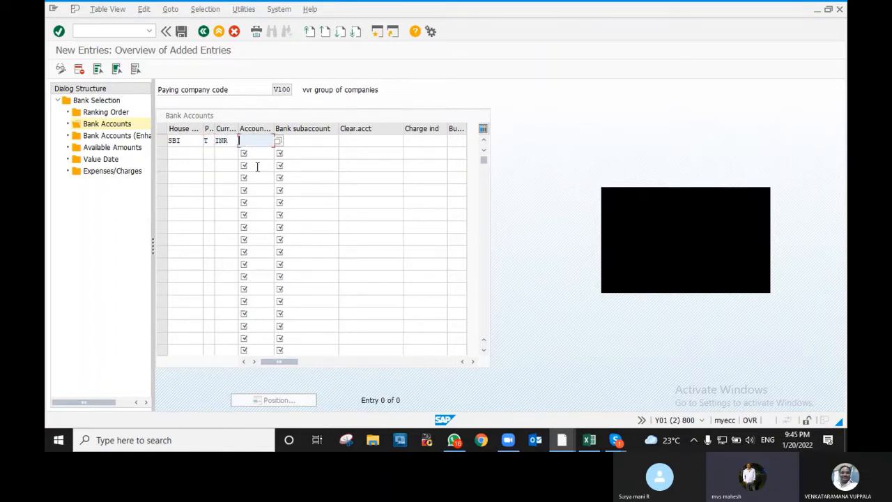
# - Set account ID 1152 and clear the typed subaccount number, leaving it blank
pyautogui.write('31')
pyautogui.press('BackSpace')
pyautogui.press('BackSpace')
pyautogui.write('11')
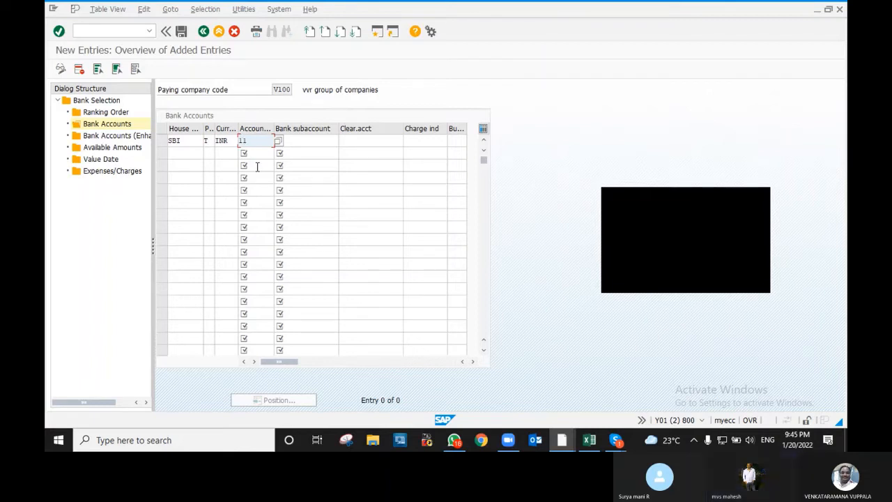
pyautogui.write('52')
pyautogui.press('Tab')
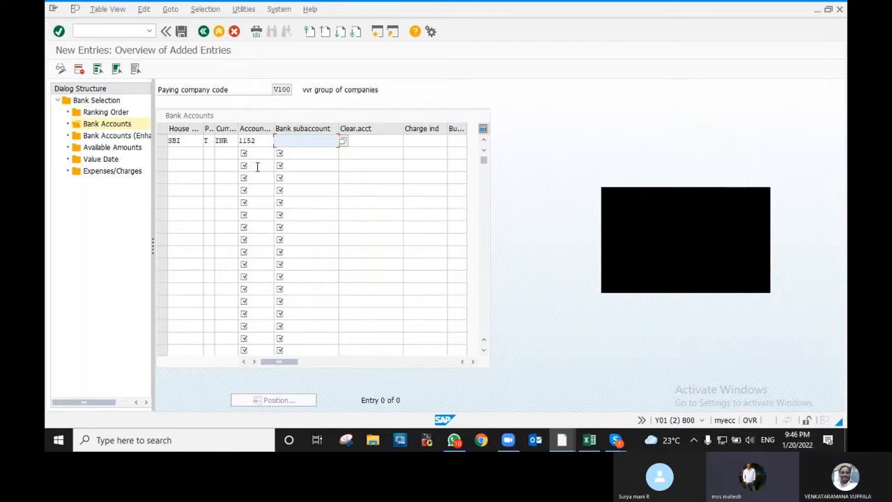
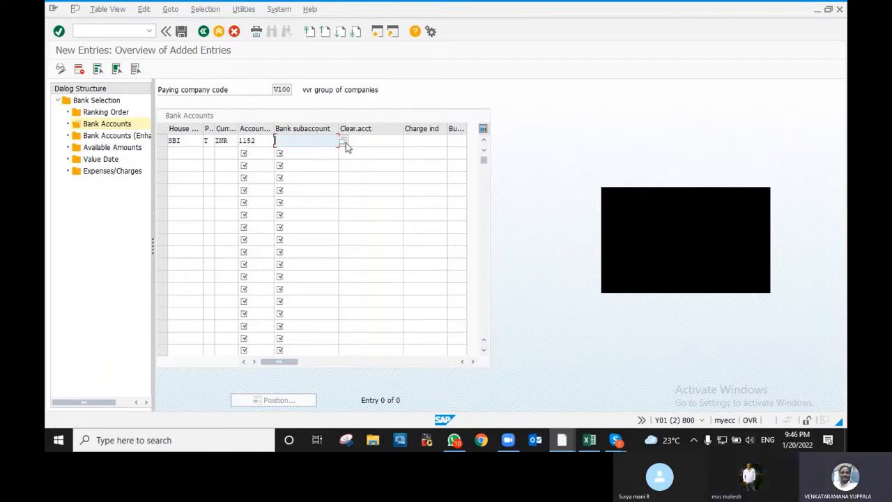
# - Pick Bank of Baroda G/L account 11400102 as the SBI row's bank subaccount from the search list
pyautogui.press('Return')
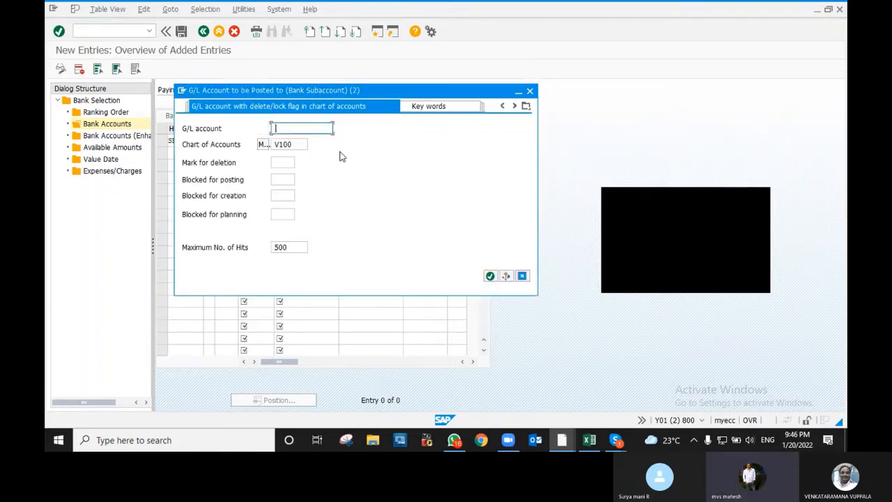
pyautogui.press('Return')
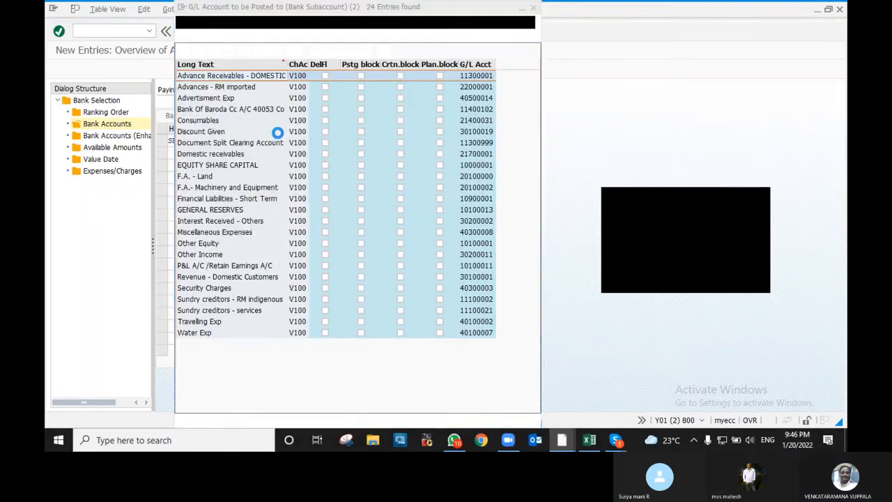
pyautogui.doubleClick(244, 109)
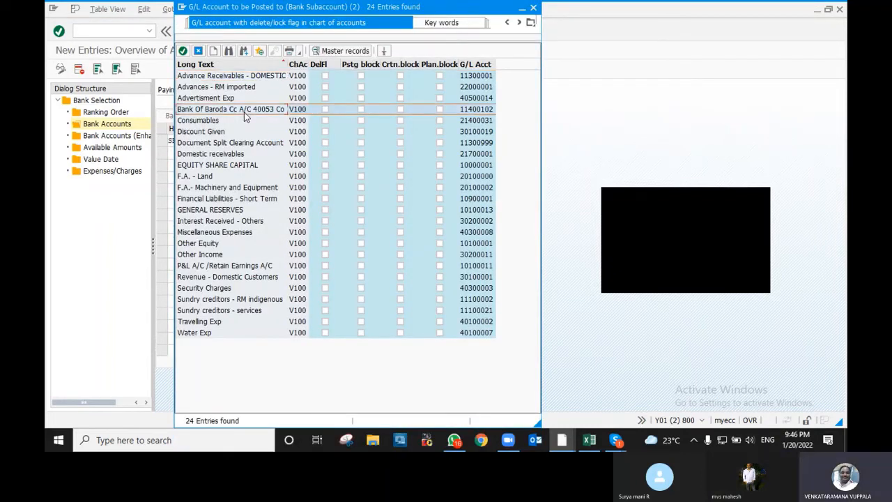
# - Start the second bank account row with house bank SBI
pyautogui.click(195, 153)
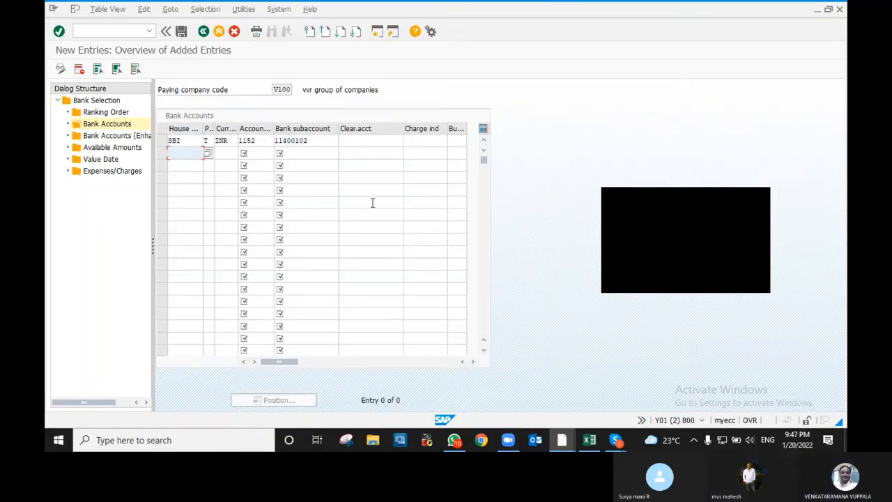
pyautogui.write('SBI')
pyautogui.press('Tab')
# - Complete row 2 with INR and account 1152, pasting subaccount 11400102 copied from row 1
pyautogui.press('Tab')
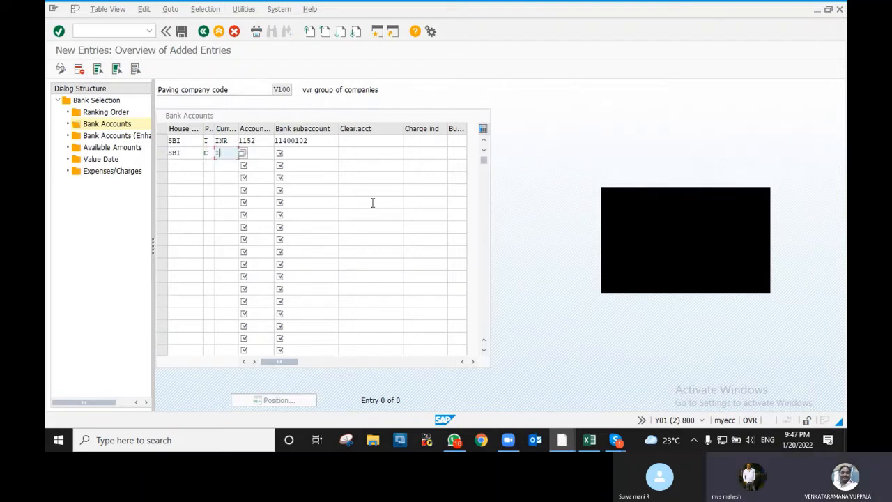
pyautogui.write('INR')
pyautogui.press('Tab')
pyautogui.write('1152')
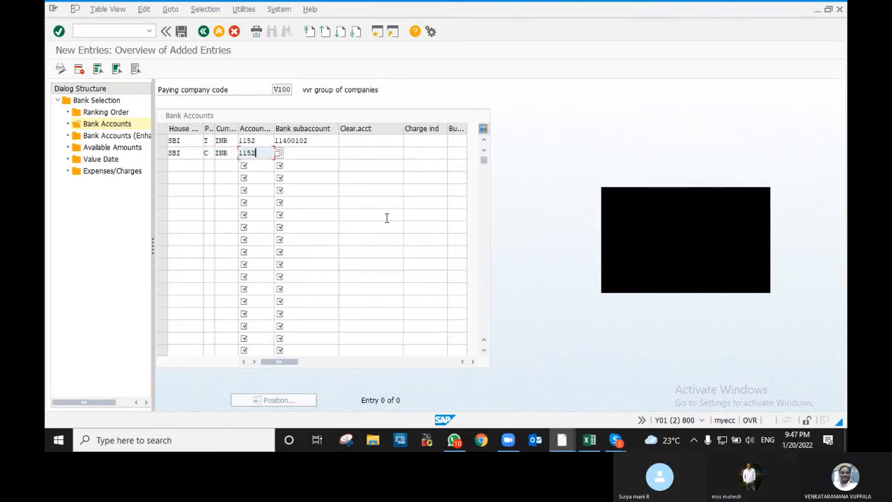
pyautogui.press('Tab')
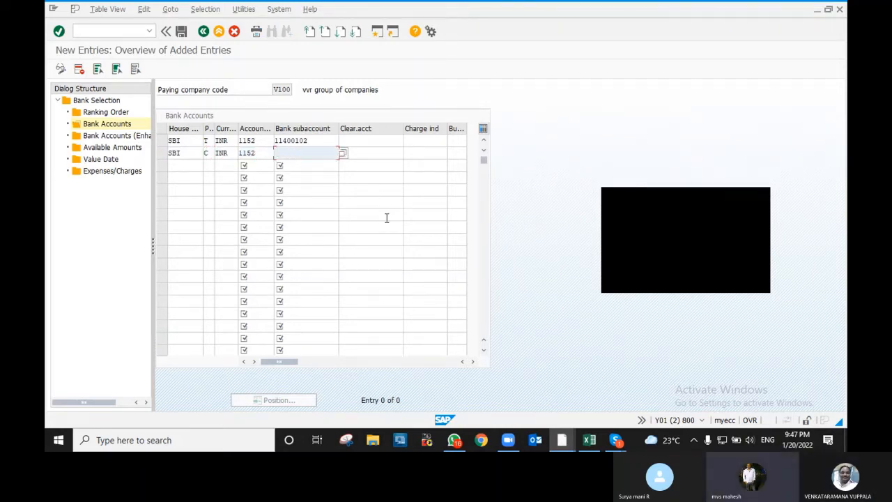
pyautogui.click(325, 144)
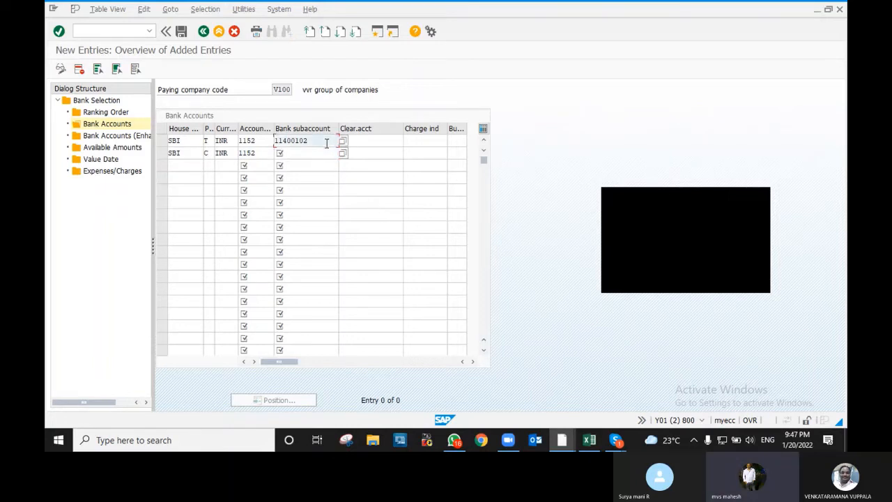
pyautogui.doubleClick(325, 143)
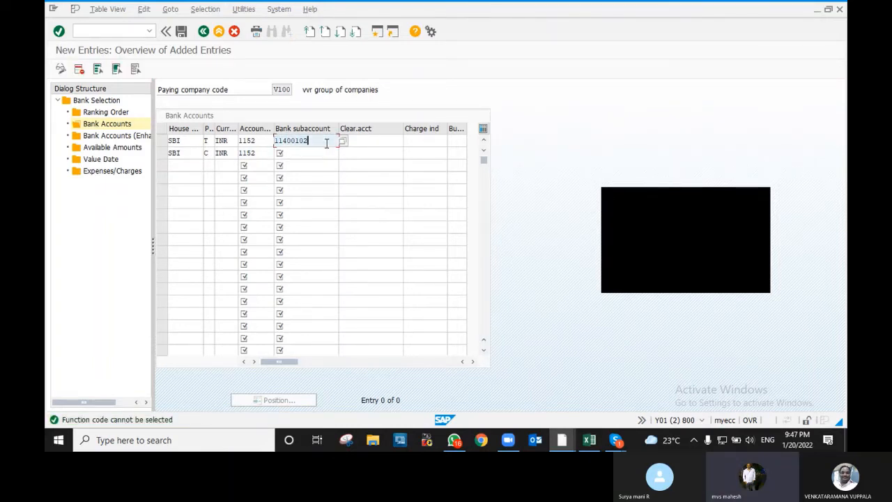
pyautogui.click(297, 153)
pyautogui.write('11400102')
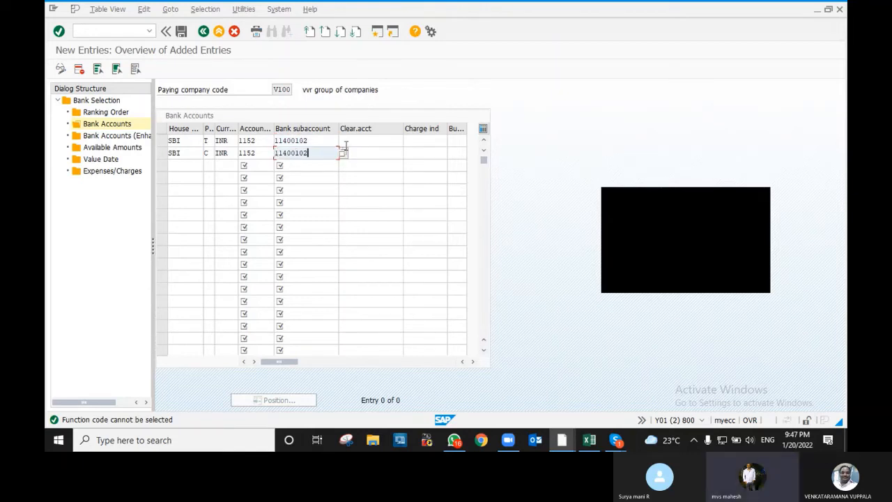
pyautogui.click(342, 142)
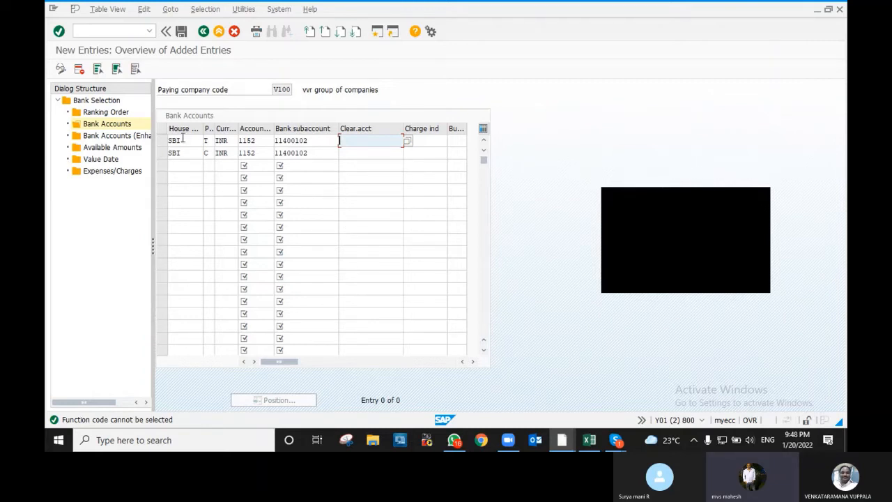
# - Review Bank Accounts (Enhanced) via New Entries, then open V100's empty Available Amounts overview
pyautogui.click(110, 139)
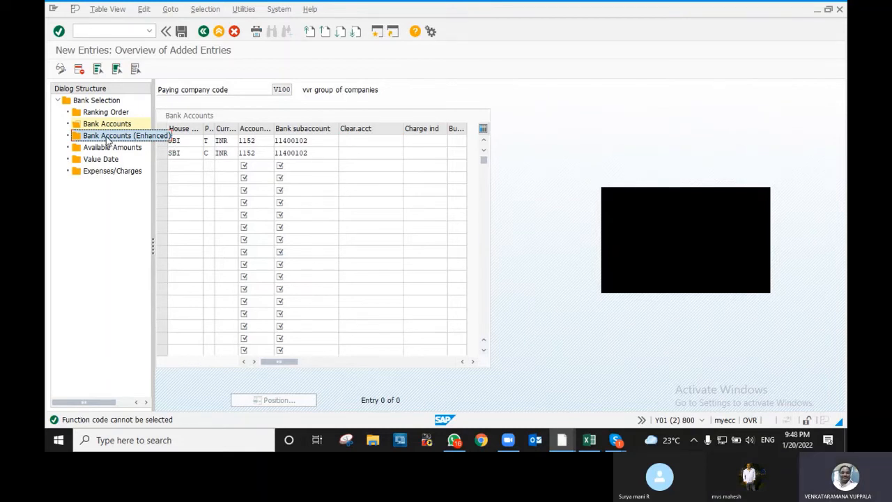
pyautogui.doubleClick(106, 138)
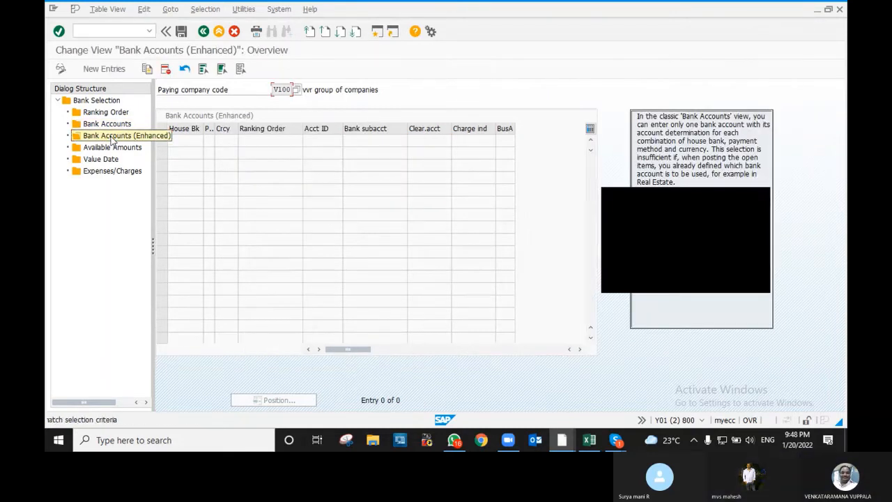
pyautogui.click(108, 126)
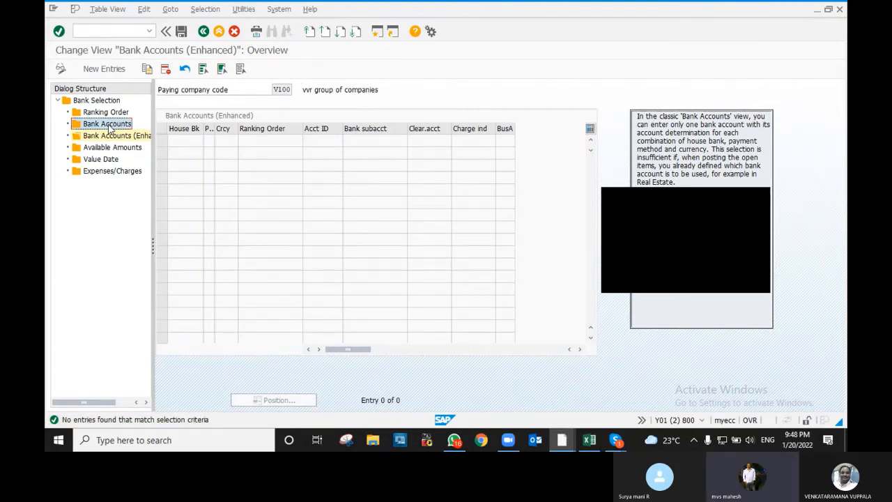
pyautogui.click(106, 71)
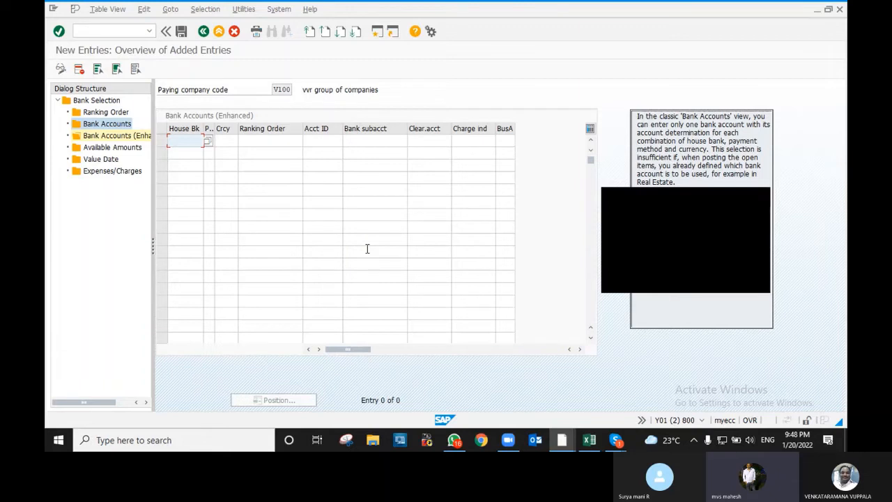
pyautogui.doubleClick(102, 148)
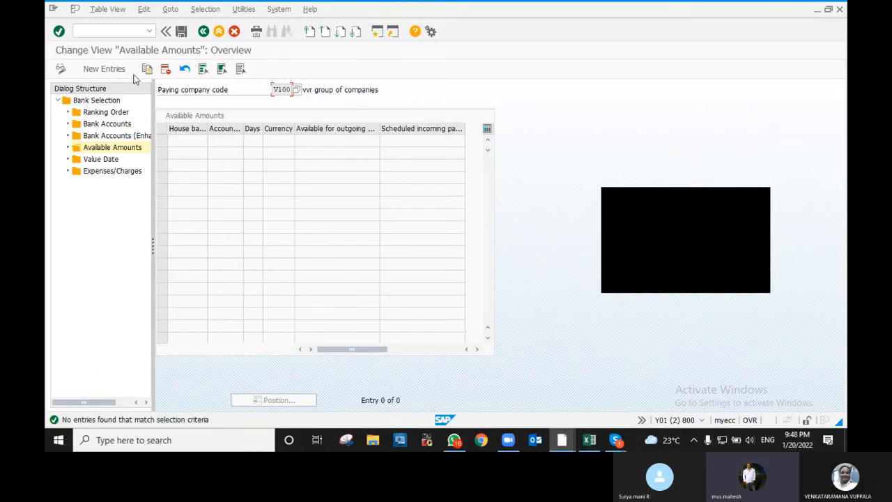
# - Add an available amount: SBI account 1152, 999 days, INR, outgoing 9,999,999,999.00
pyautogui.click(112, 70)
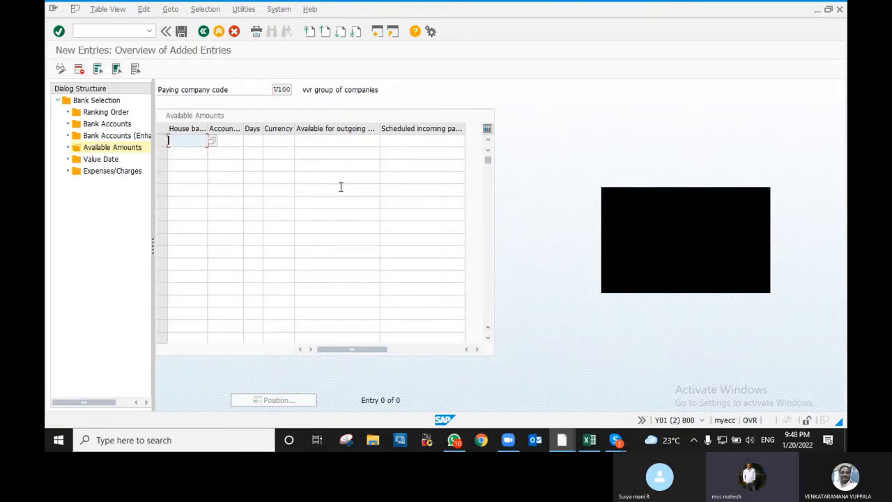
pyautogui.write('SBI')
pyautogui.press('Tab')
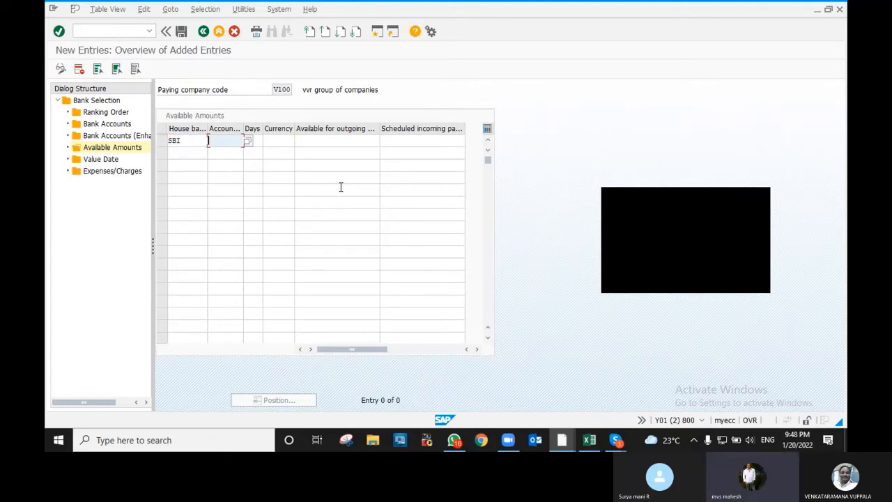
pyautogui.write('1152')
pyautogui.press('Tab')
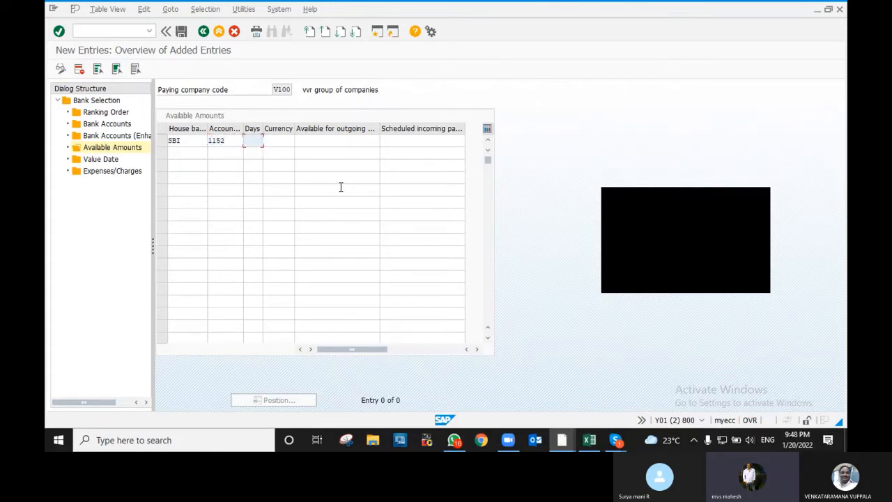
pyautogui.write('999')
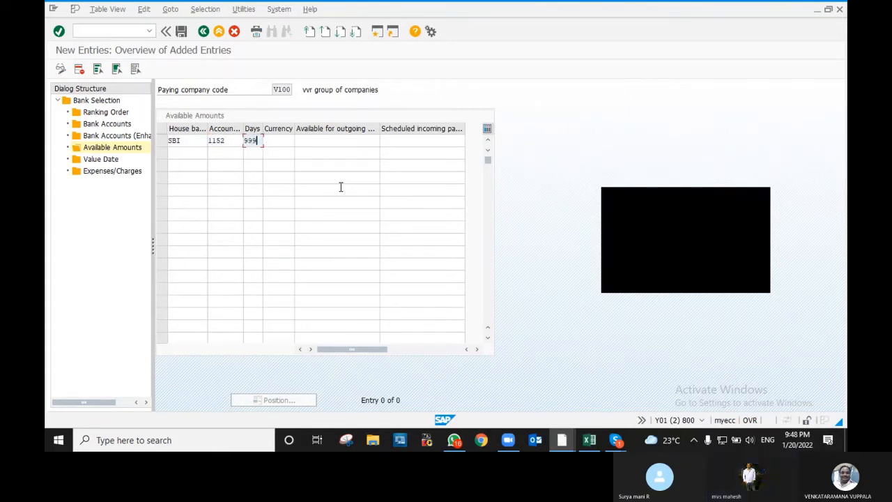
pyautogui.press('Tab')
pyautogui.write('INR')
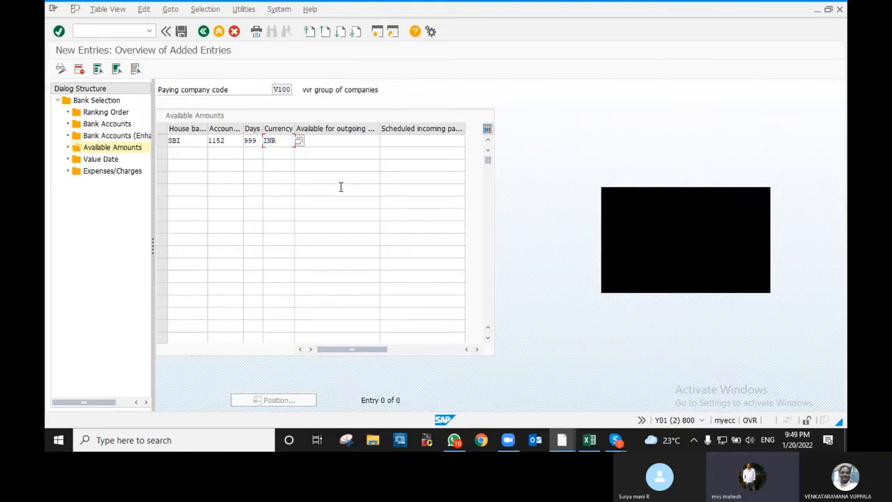
pyautogui.press('Tab')
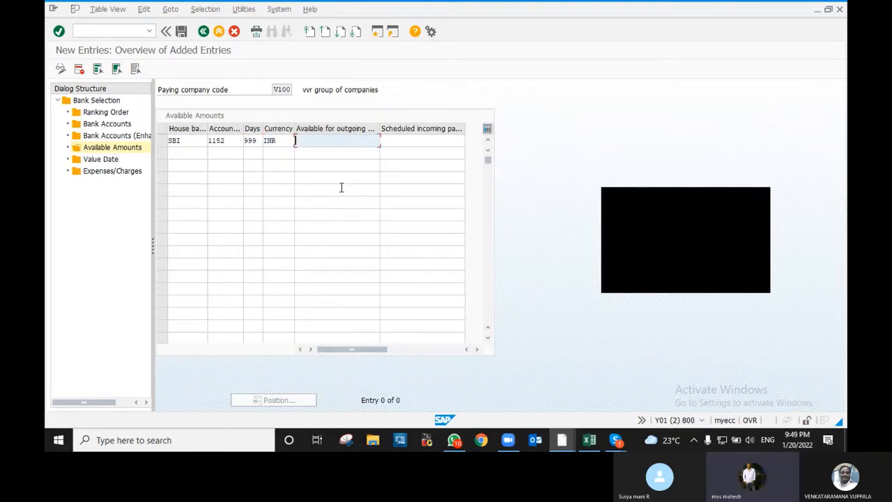
pyautogui.write('9999999999')
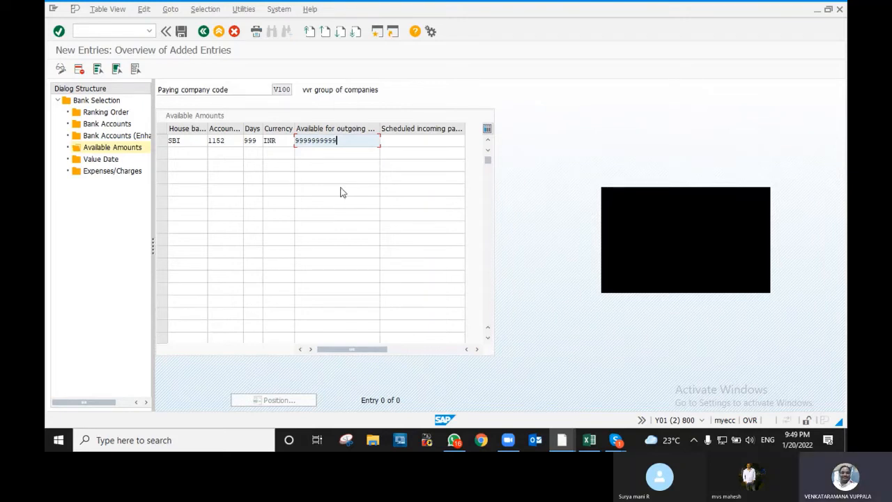
pyautogui.press('Return')
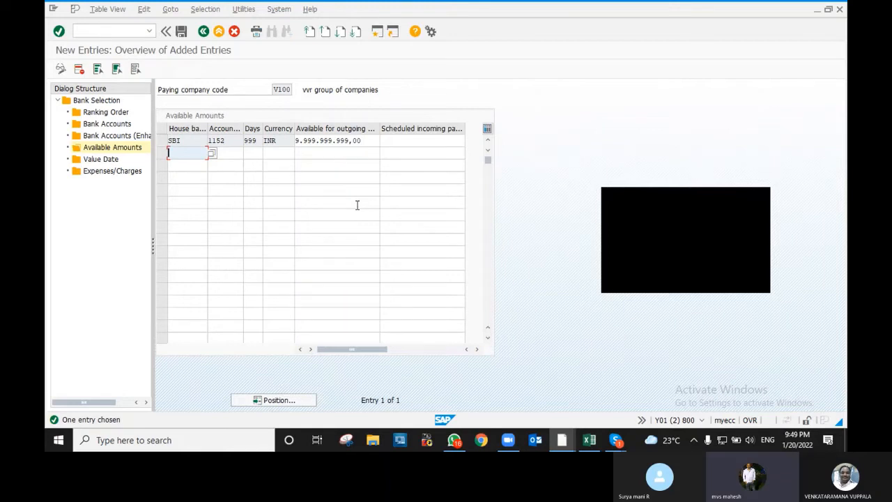
pyautogui.click(102, 160)
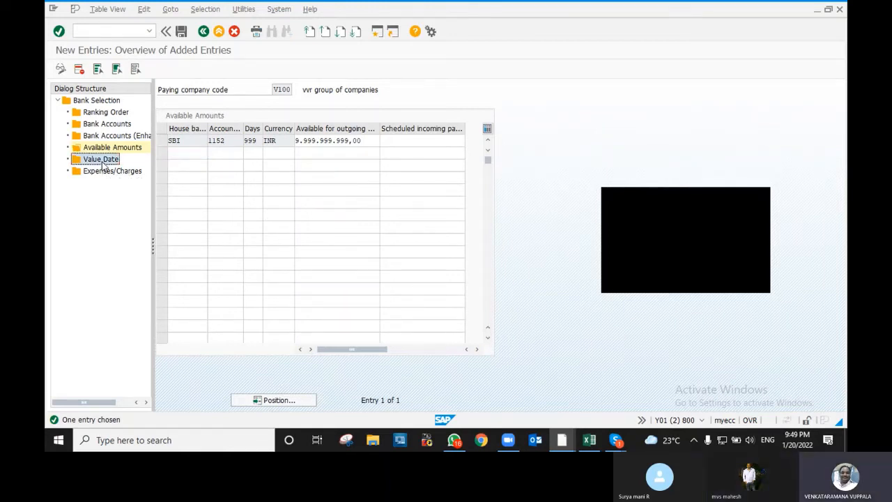
# - Add a Value Date row for method T: house bank SBI, account 1152, limit 999,999,999
pyautogui.doubleClick(102, 162)
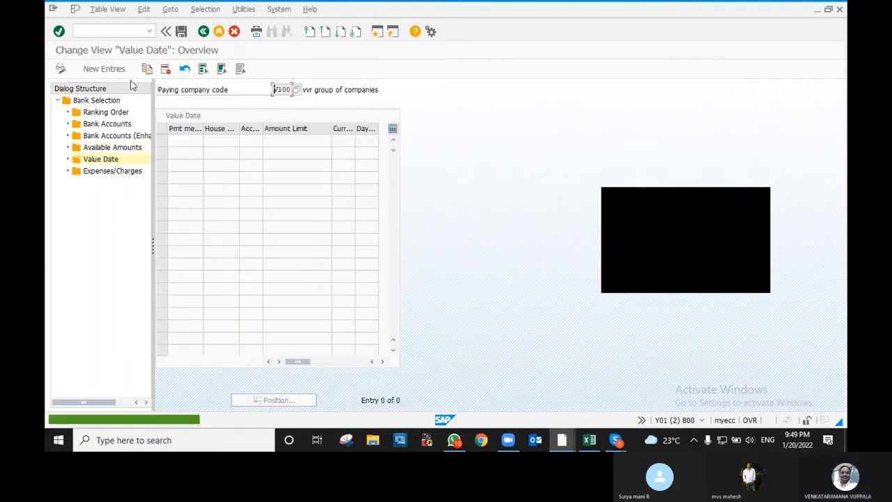
pyautogui.click(106, 70)
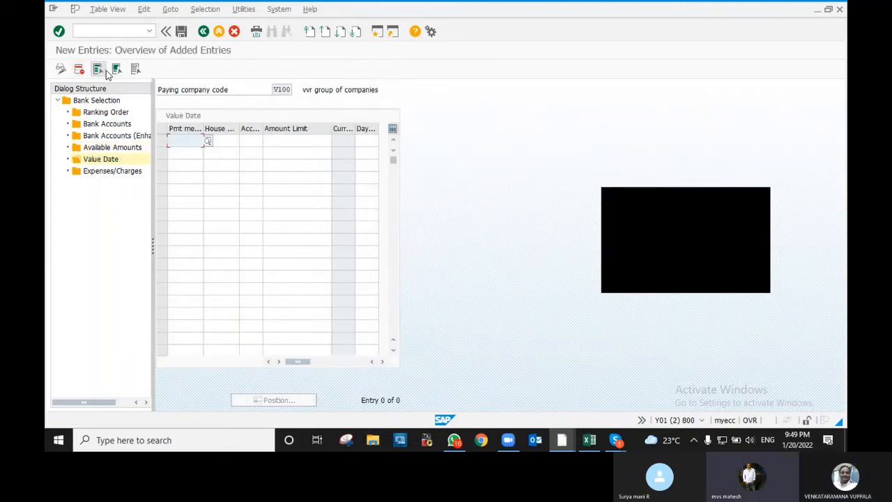
pyautogui.write('T')
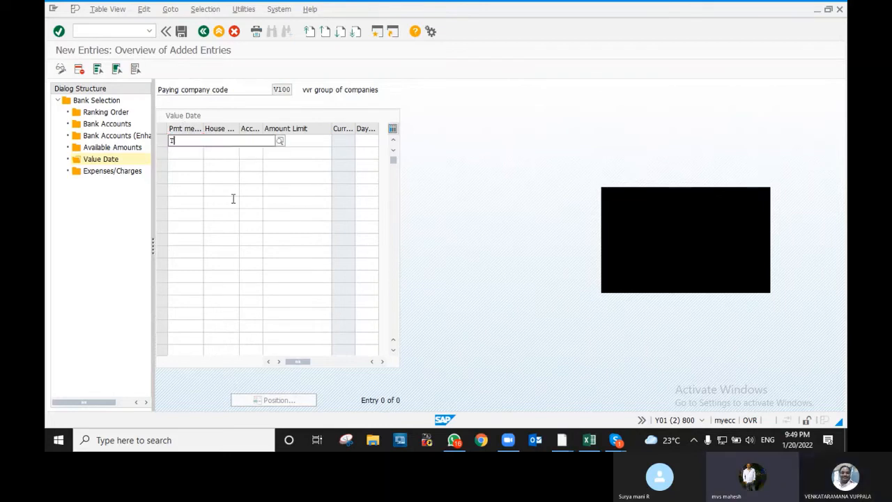
pyautogui.press('Tab')
pyautogui.write('SB')
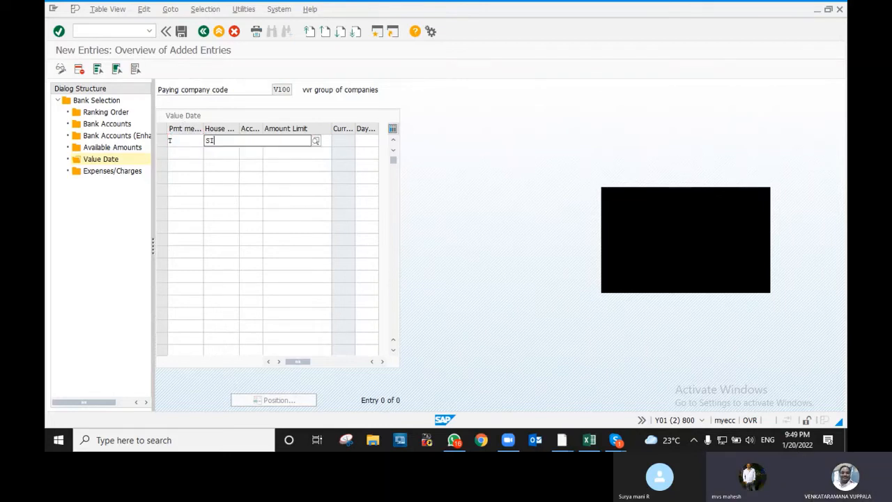
pyautogui.write('I')
pyautogui.press('Tab')
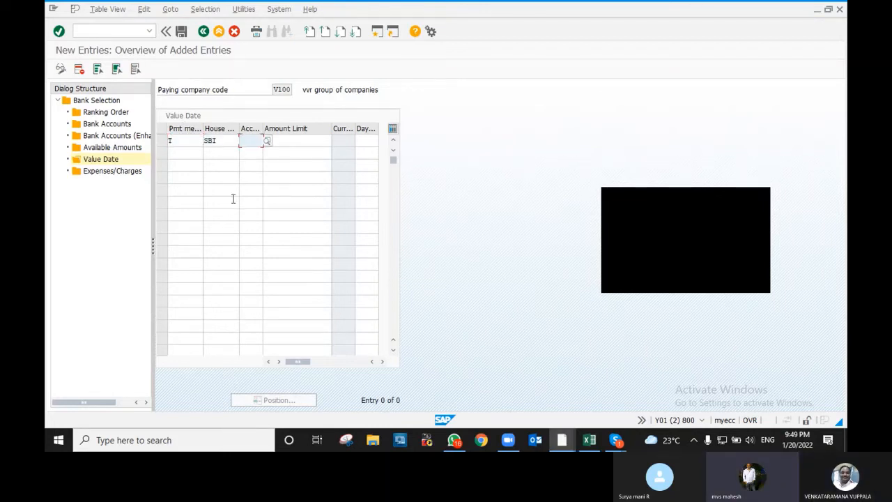
pyautogui.write('1152')
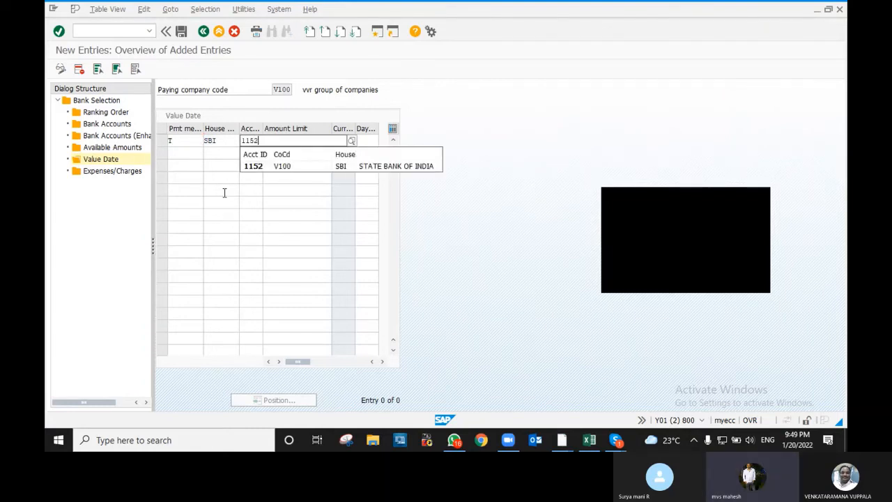
pyautogui.press('Tab')
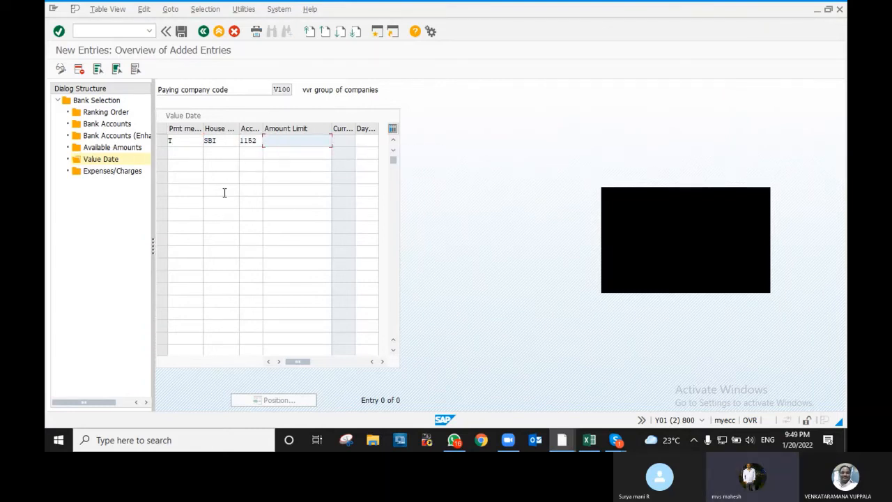
pyautogui.write('999999999')
pyautogui.press('Return')
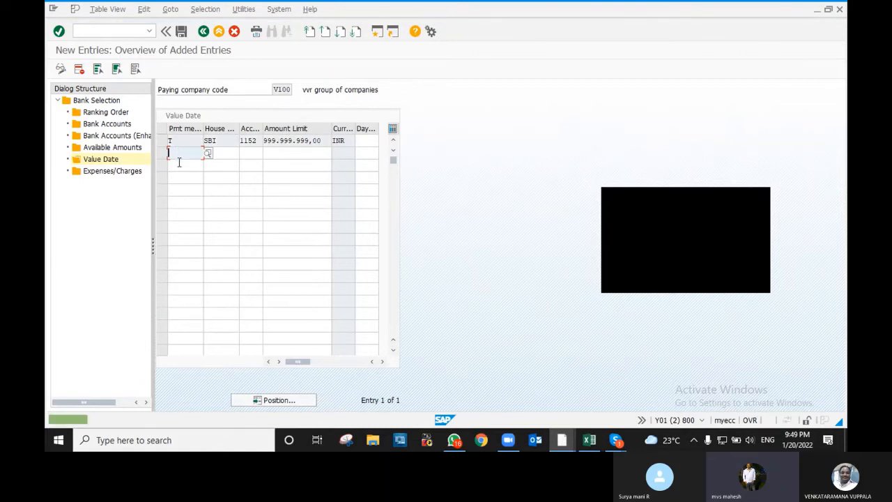
# - Add the method C row with SBI, 1152, limit 999,999,999, and set 999 days on both rows
pyautogui.write('C')
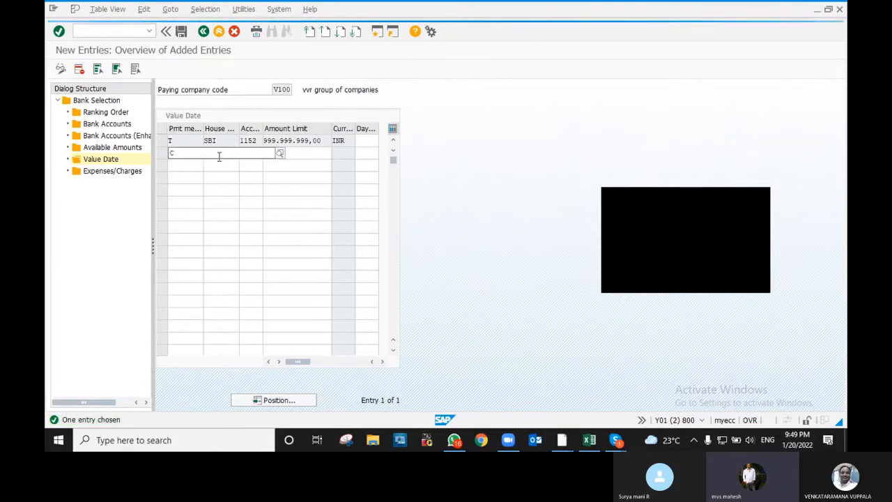
pyautogui.press('Tab')
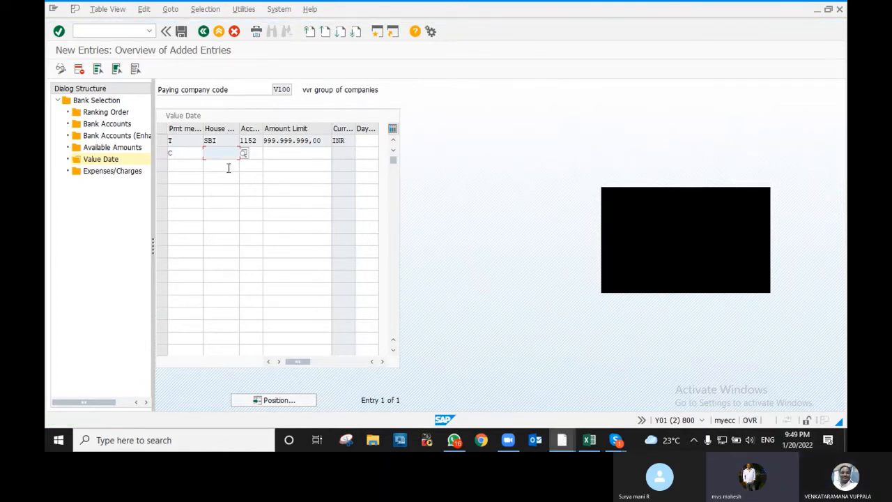
pyautogui.write('SBI')
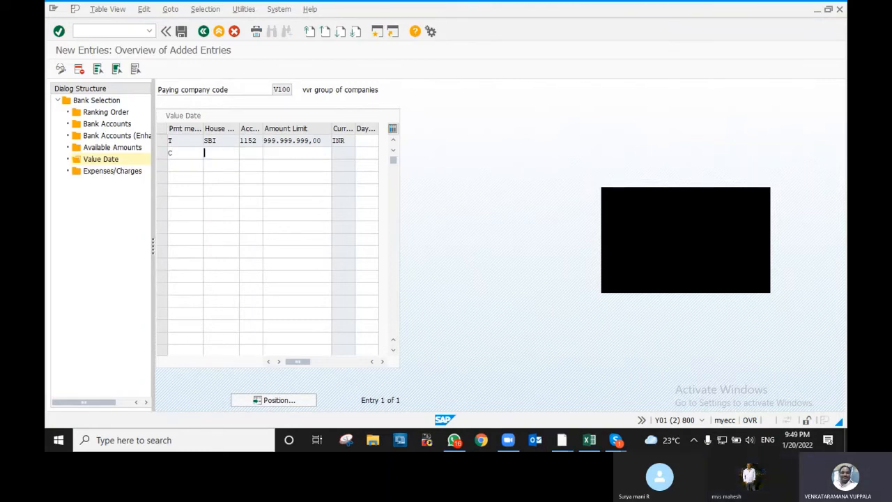
pyautogui.press('Tab')
pyautogui.write('1')
pyautogui.press('Tab')
pyautogui.write('152')
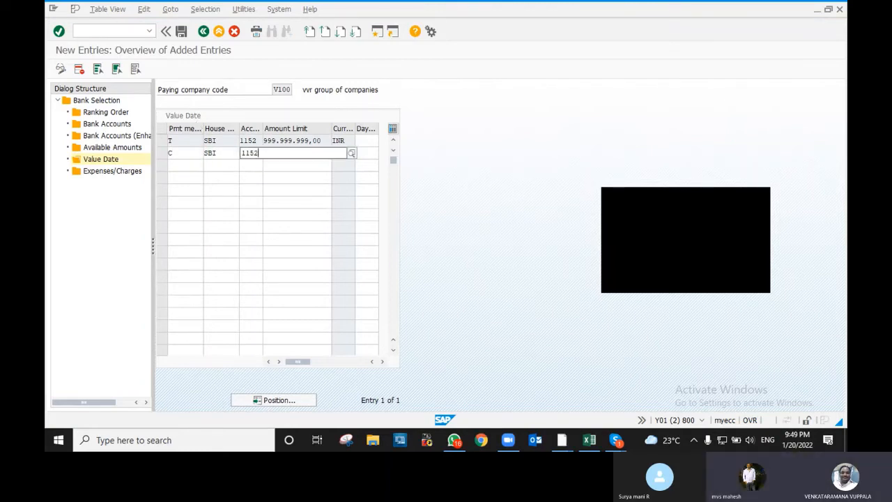
pyautogui.press('Tab')
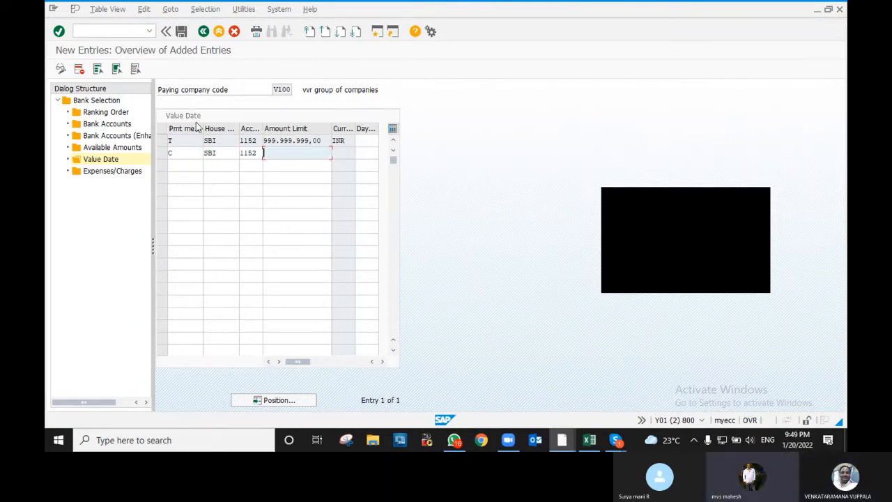
pyautogui.write('999999')
pyautogui.press('Down')
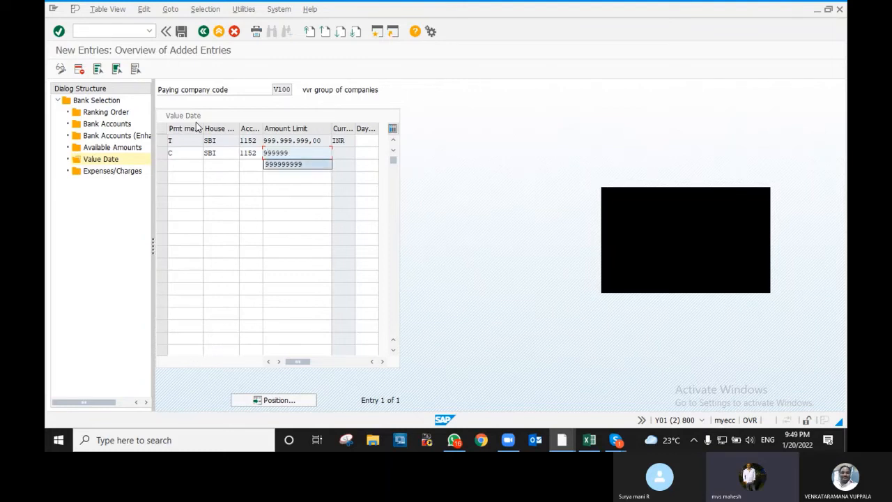
pyautogui.press('Tab')
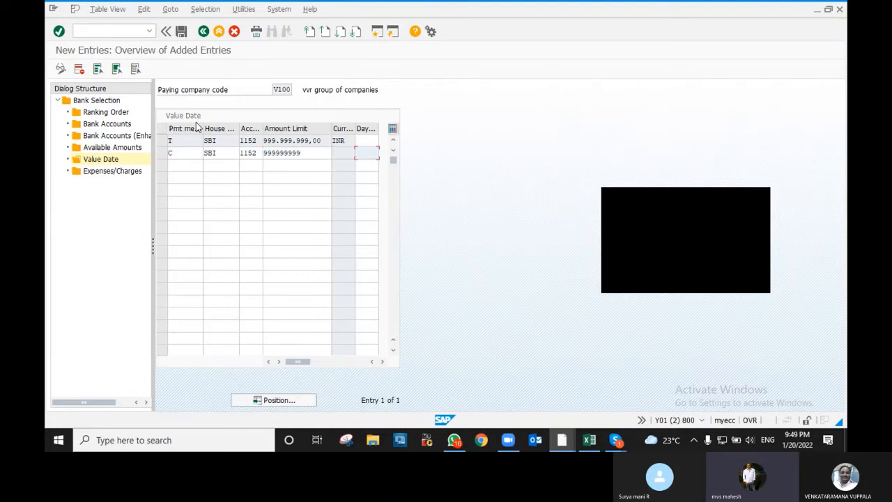
pyautogui.write('999')
pyautogui.press('Up')
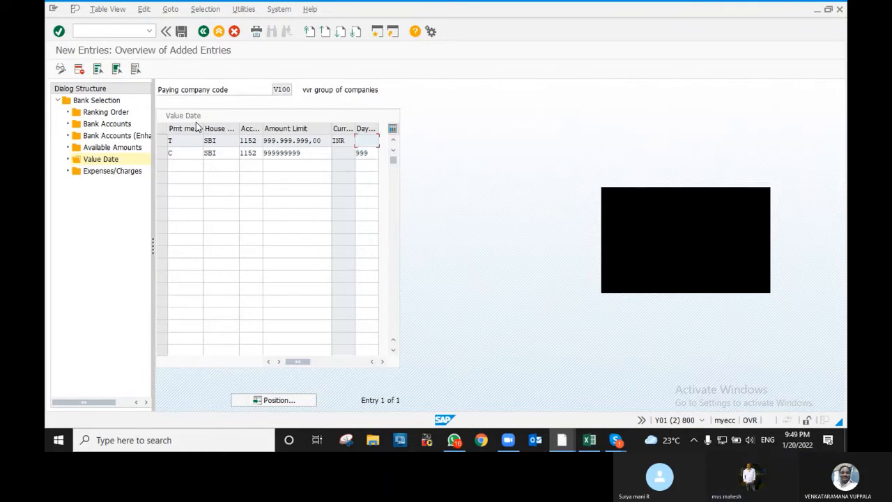
pyautogui.write('999')
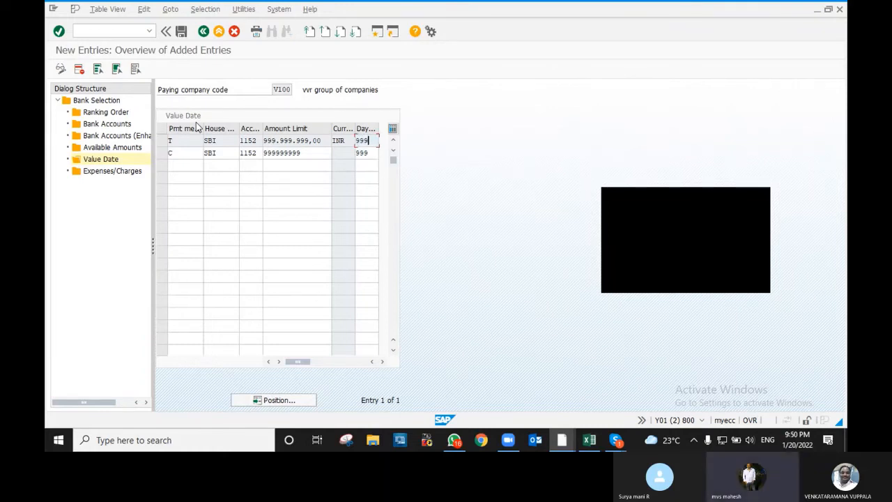
pyautogui.press('Return')
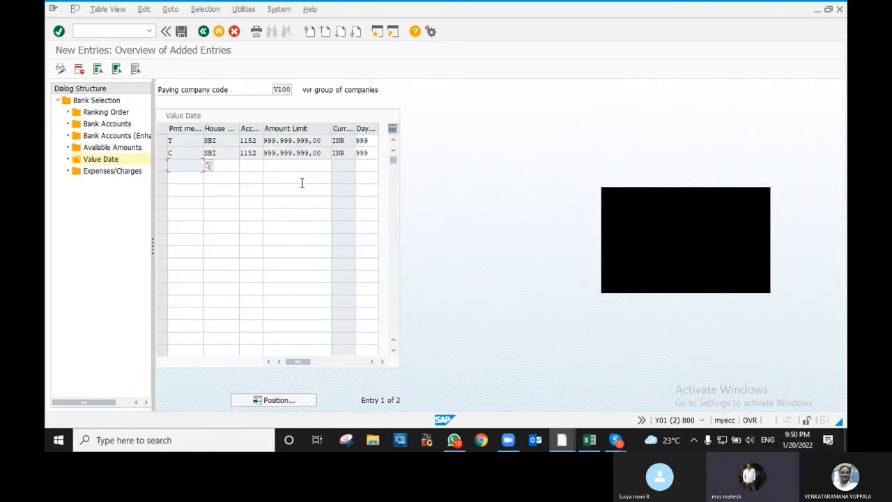
pyautogui.click(293, 152)
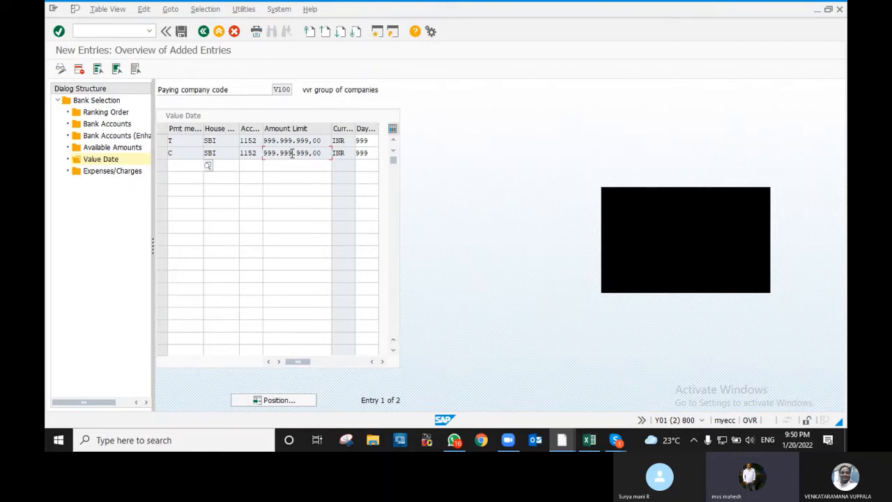
# - Leave Expenses/Charges empty, save V100's bank determination to a customizing request, and return to Bank Selection
pyautogui.click(102, 173)
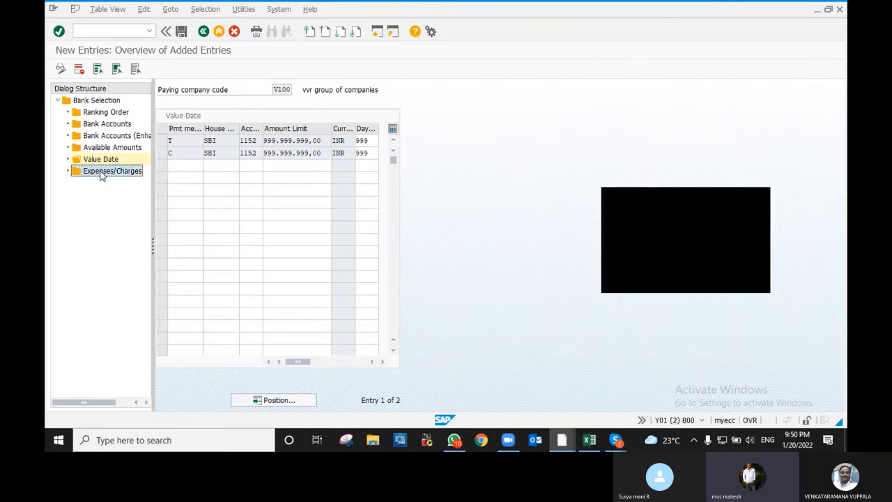
pyautogui.doubleClick(101, 174)
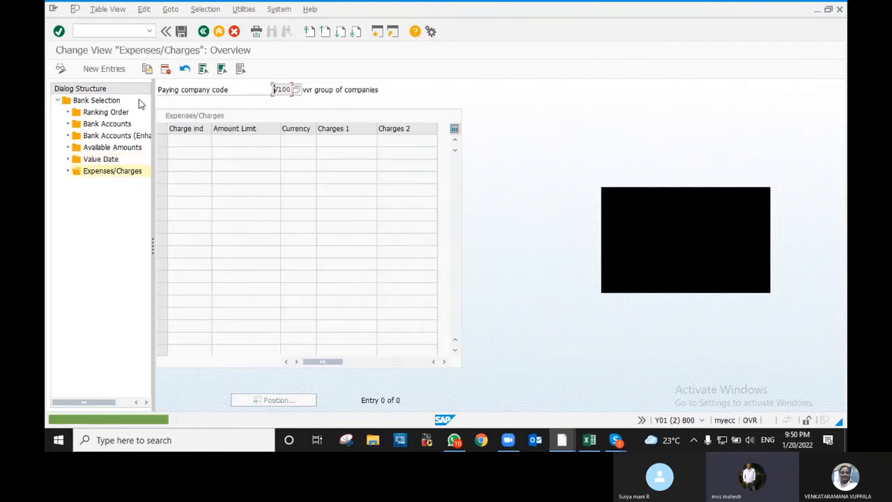
pyautogui.click(101, 68)
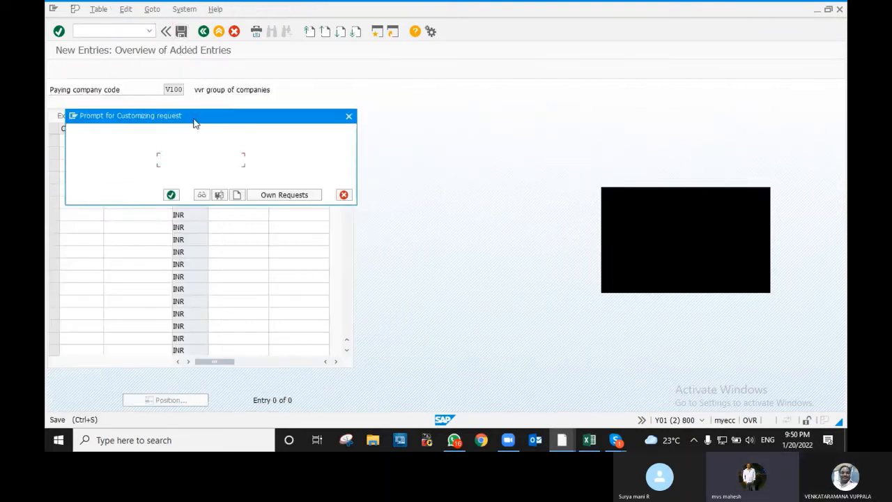
pyautogui.click(171, 195)
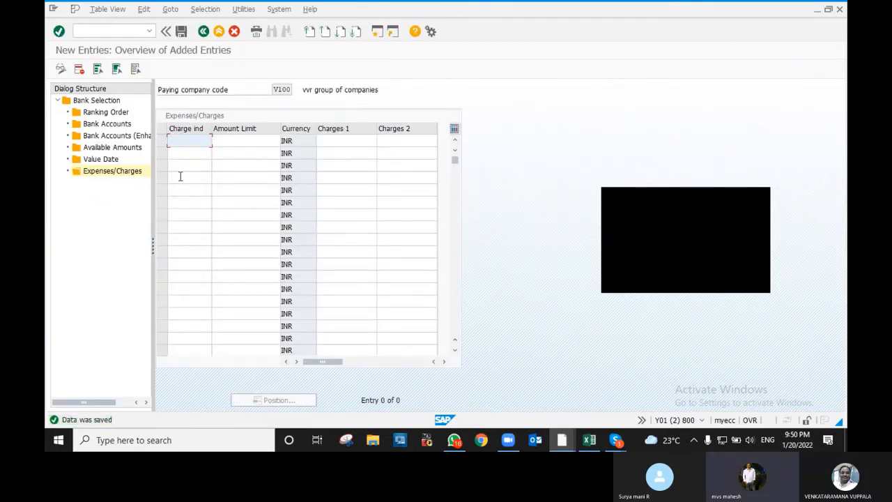
pyautogui.click(202, 32)
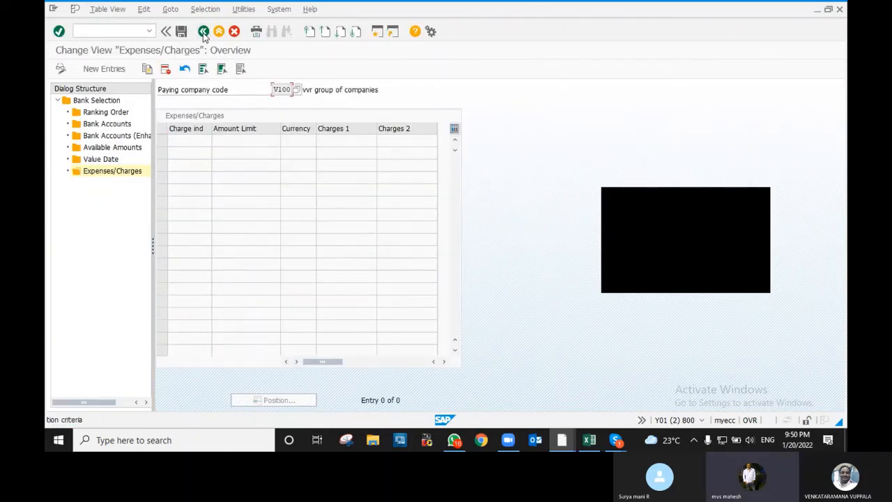
pyautogui.click(203, 32)
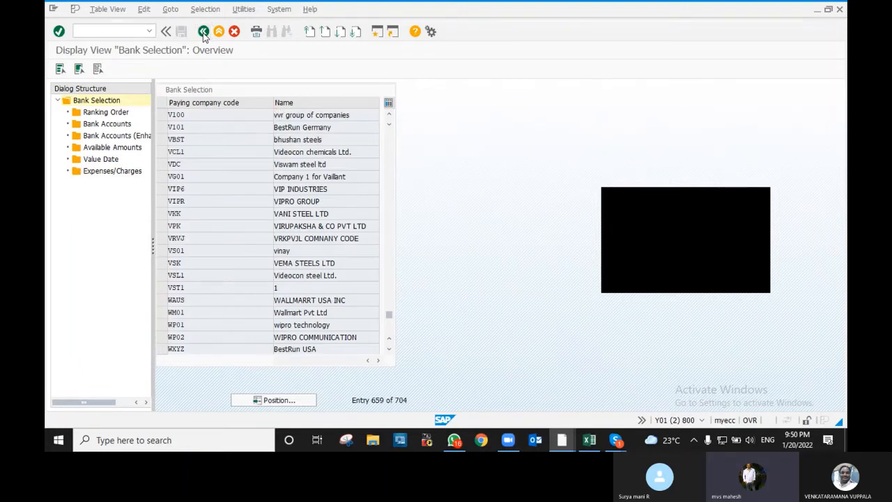
# - Recheck the Ranking Order under Bank determination, then back out to SAP Easy Access
pyautogui.click(203, 32)
pyautogui.click(203, 32)
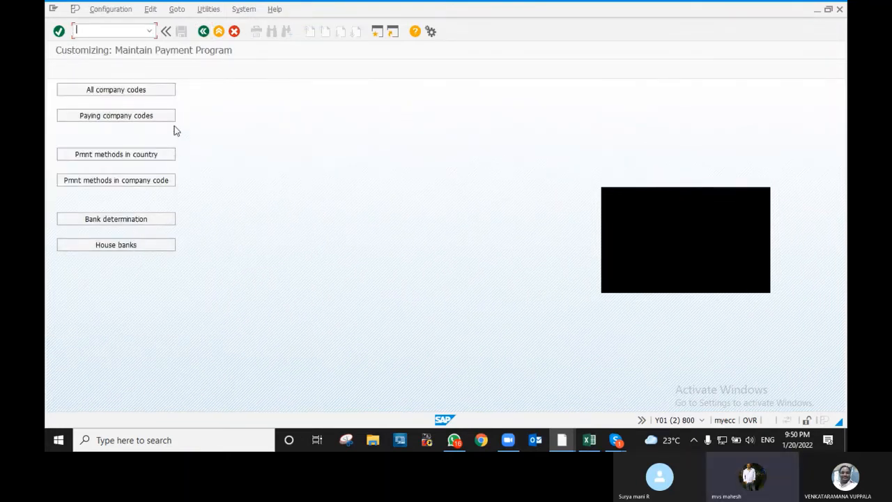
pyautogui.click(154, 221)
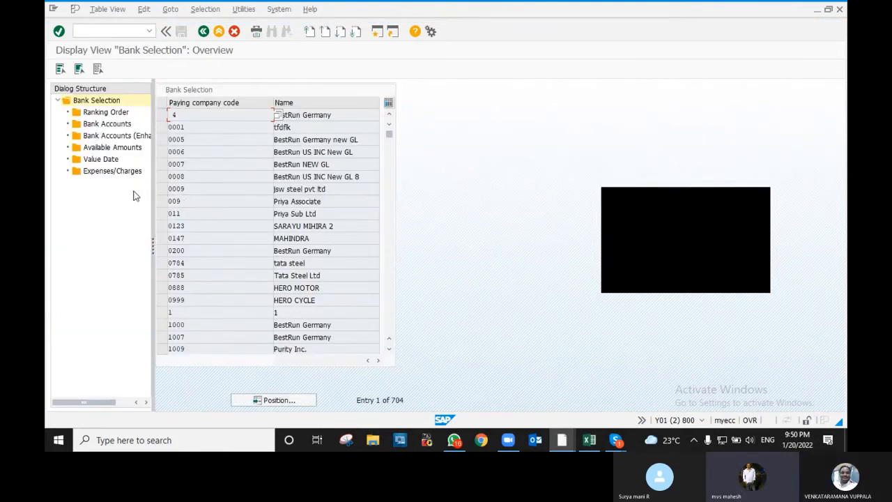
pyautogui.click(106, 113)
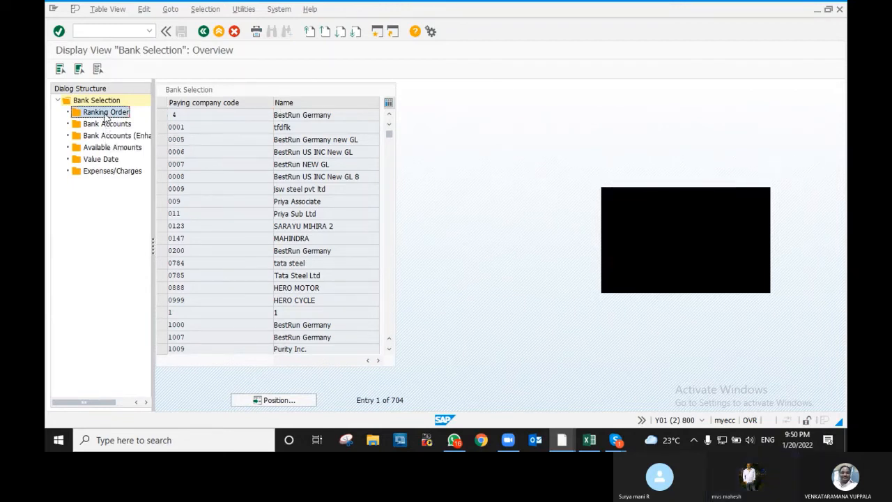
pyautogui.doubleClick(106, 113)
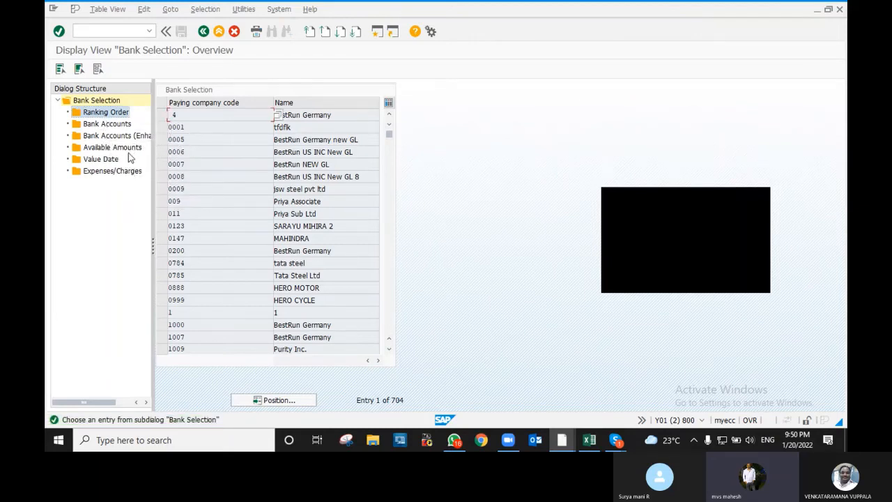
pyautogui.click(207, 31)
pyautogui.click(206, 31)
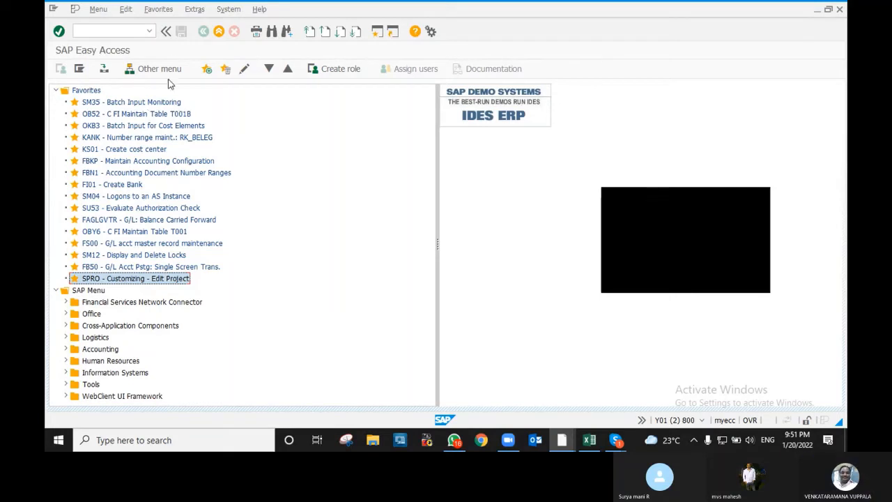
pyautogui.click(128, 30)
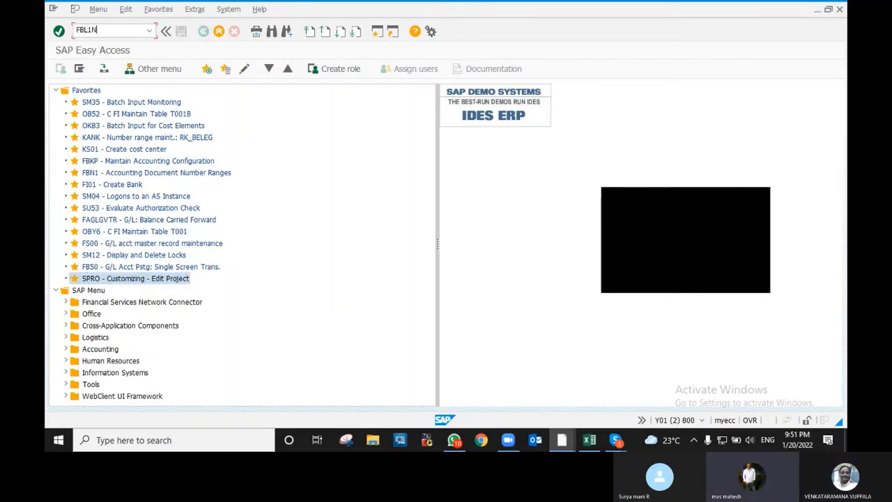
pyautogui.write('FBL1N')
pyautogui.press('Return')
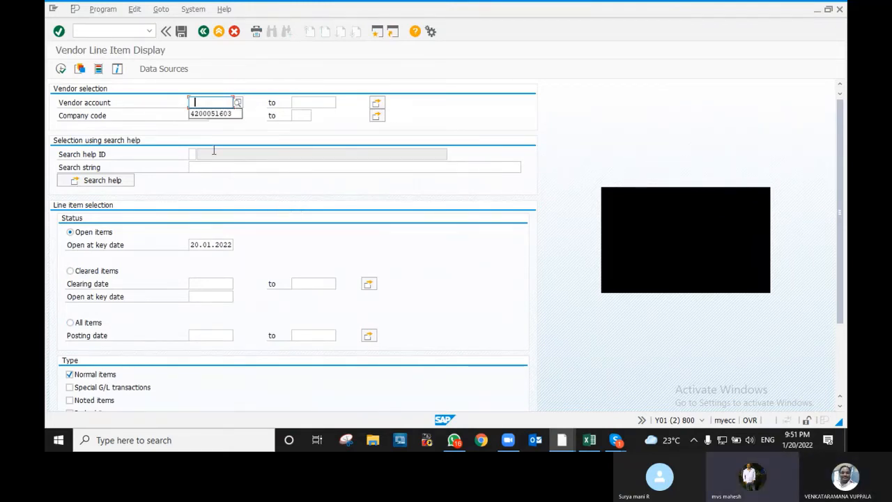
pyautogui.click(211, 114)
pyautogui.press('F8')
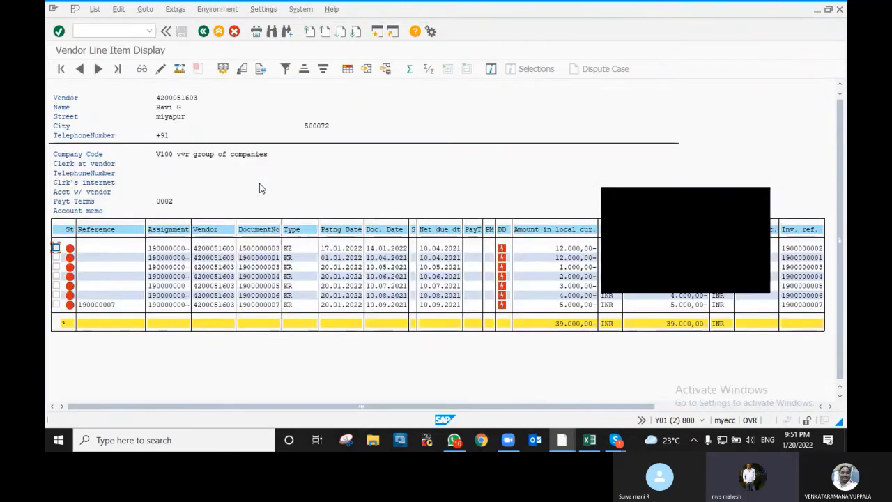
pyautogui.moveTo(641, 199); pyautogui.dragTo(659, 74)
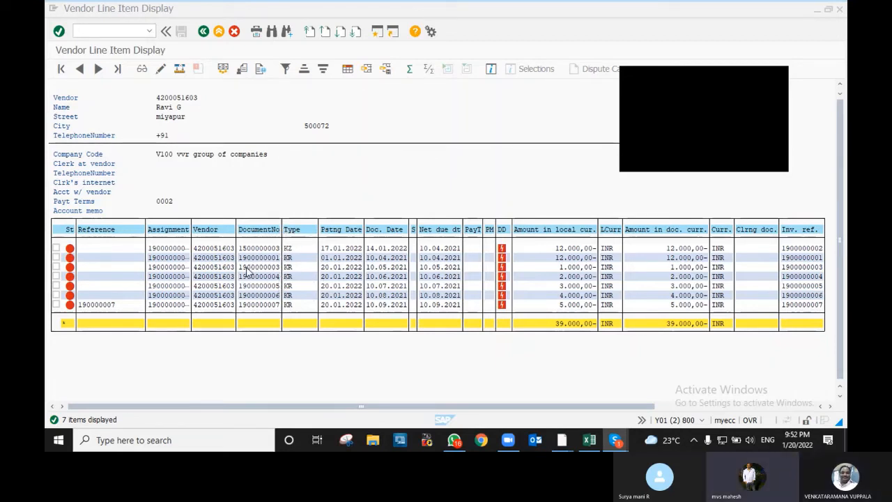
pyautogui.click(57, 259)
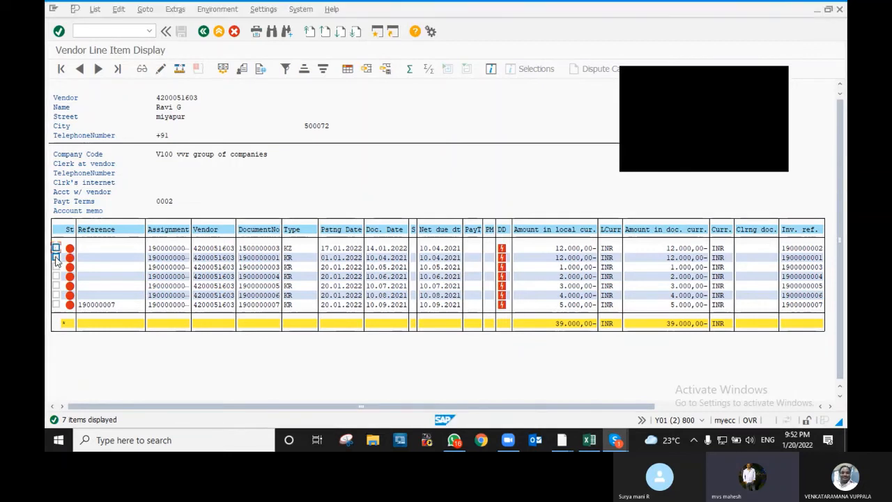
pyautogui.click(56, 304)
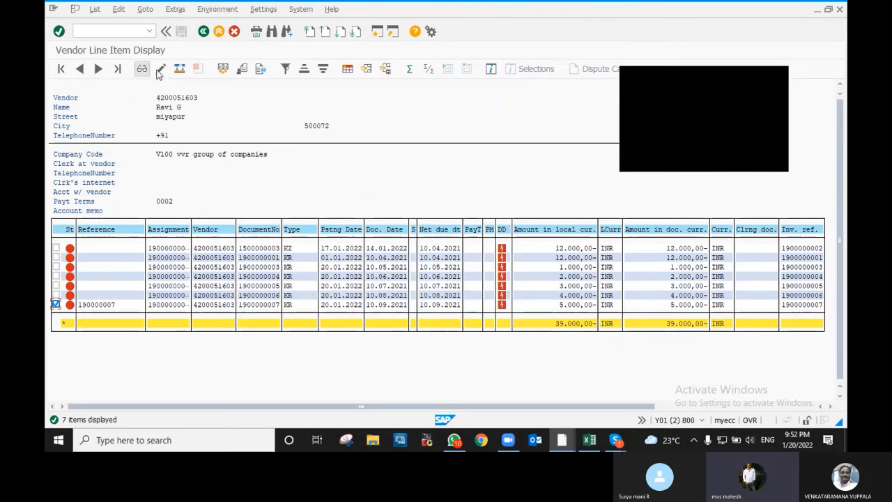
pyautogui.click(160, 69)
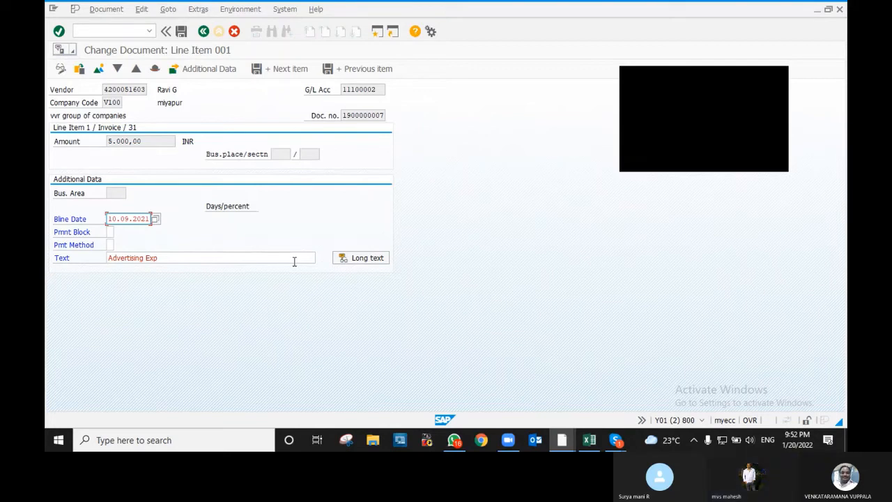
pyautogui.press('F4')
pyautogui.press('Escape')
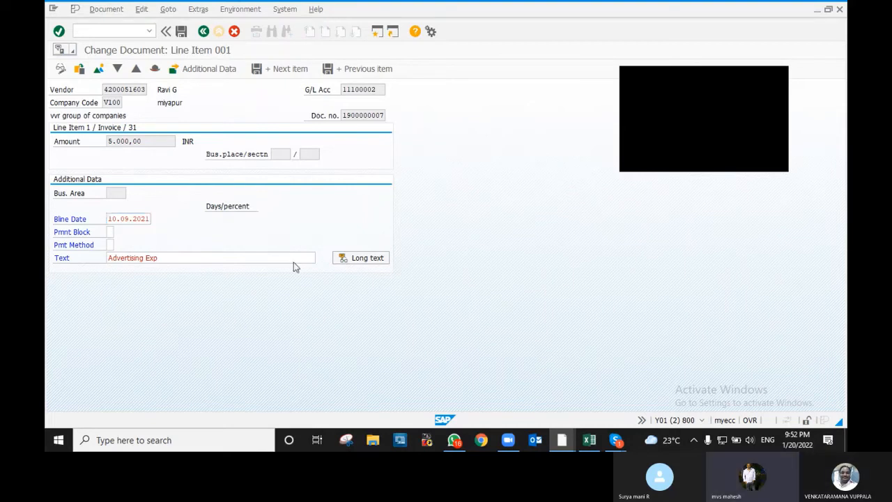
pyautogui.press('F4')
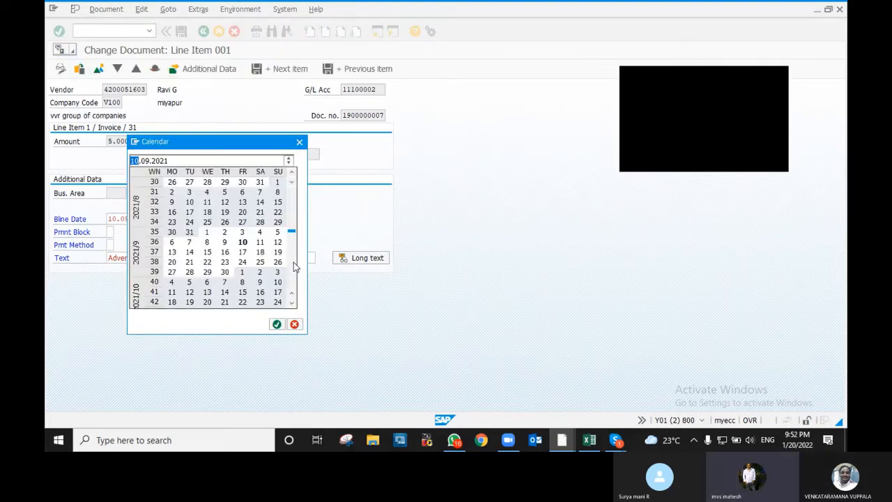
pyautogui.doubleClick(185, 221)
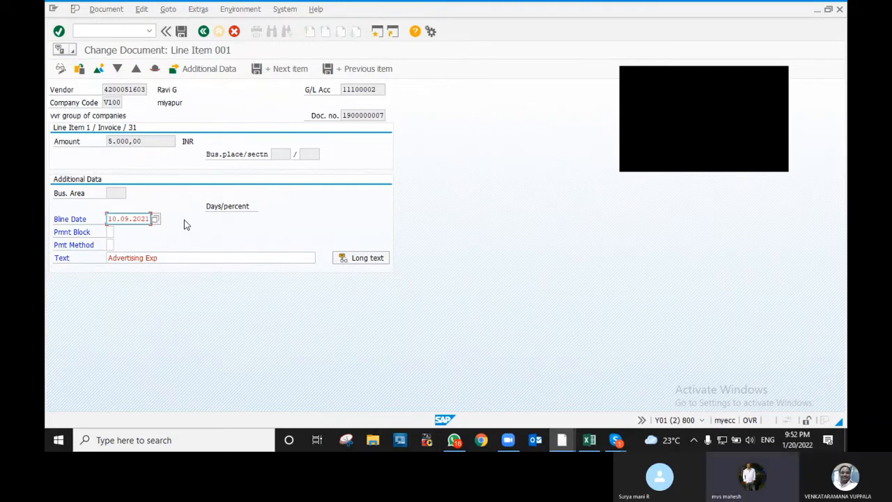
pyautogui.write('21')
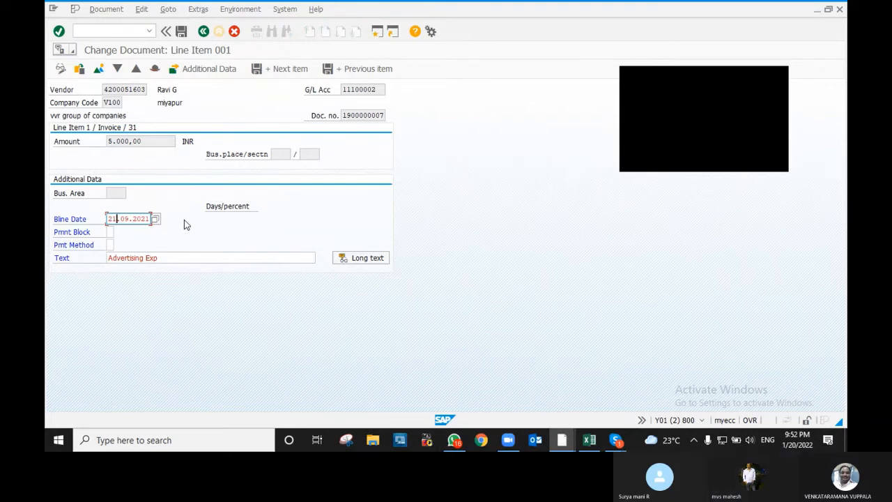
pyautogui.press('BackSpace')
pyautogui.write('0')
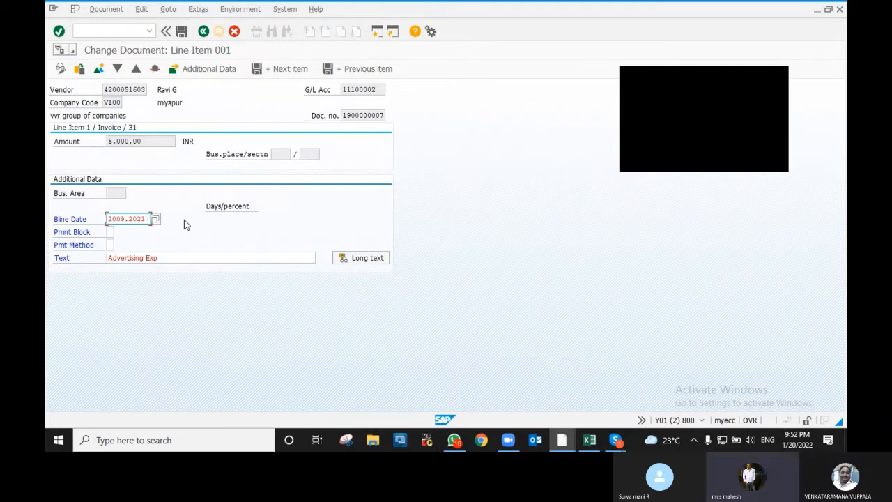
pyautogui.write('.01.22')
pyautogui.press('BackSpace')
pyautogui.press('BackSpace')
pyautogui.press('BackSpace')
pyautogui.press('BackSpace')
pyautogui.press('BackSpace')
pyautogui.press('BackSpace')
pyautogui.press('BackSpace')
pyautogui.press('BackSpace')
pyautogui.press('BackSpace')
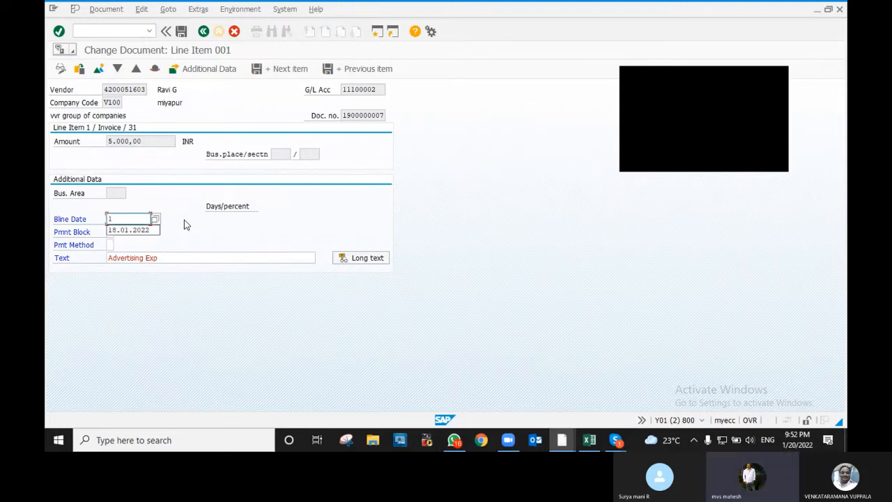
pyautogui.write('31')
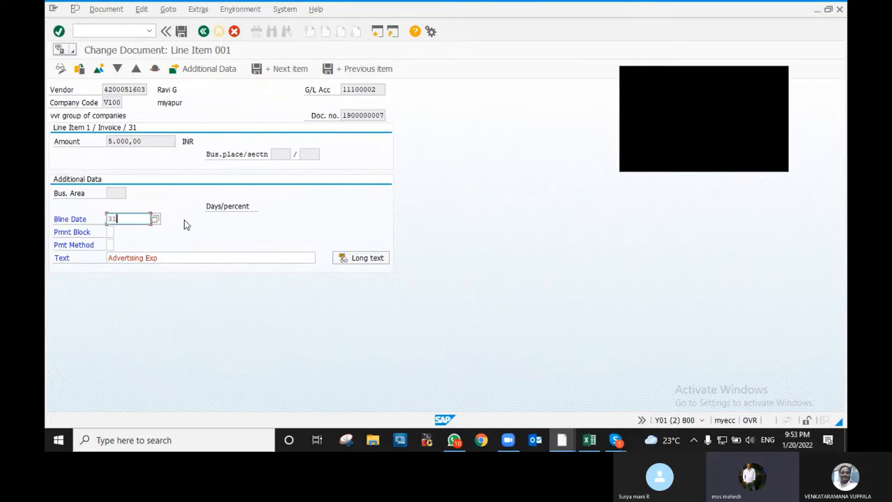
pyautogui.write('.01.2022')
pyautogui.press('Return')
pyautogui.click(181, 31)
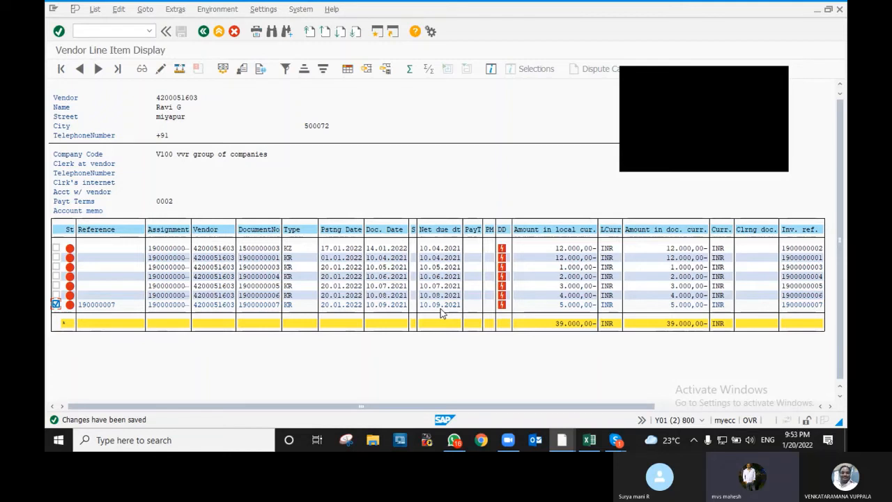
pyautogui.click(57, 305)
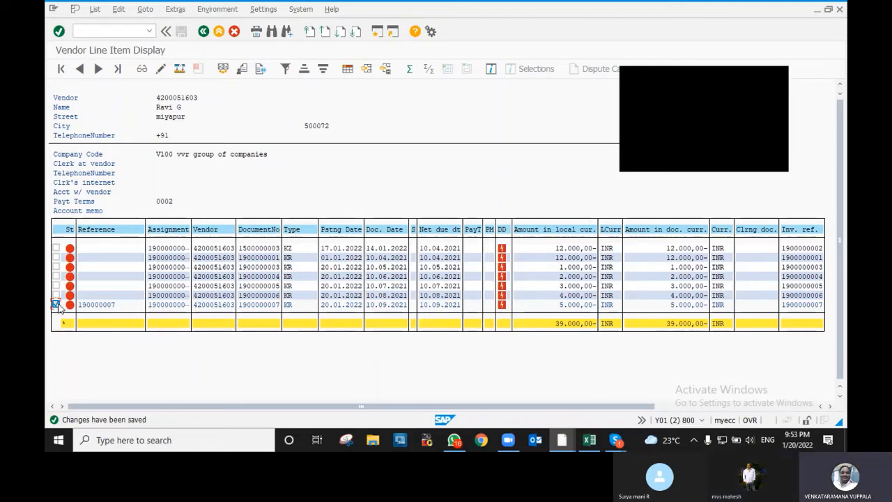
pyautogui.click(162, 69)
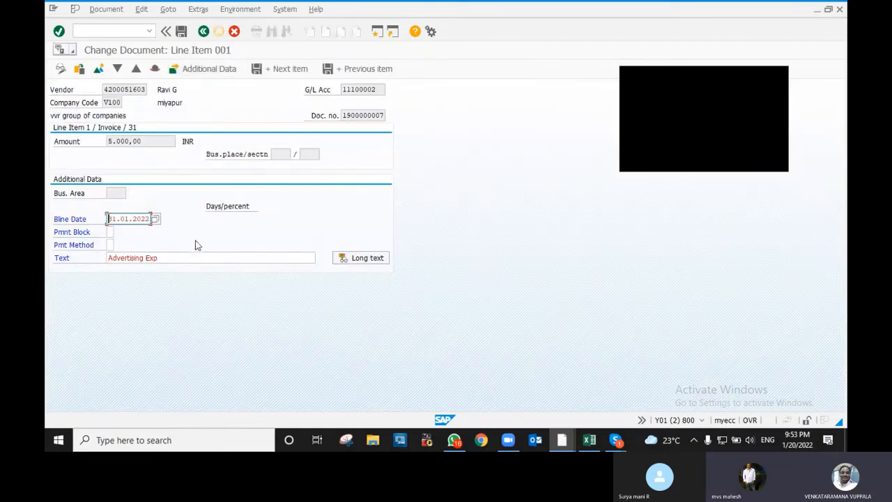
pyautogui.press('F3')
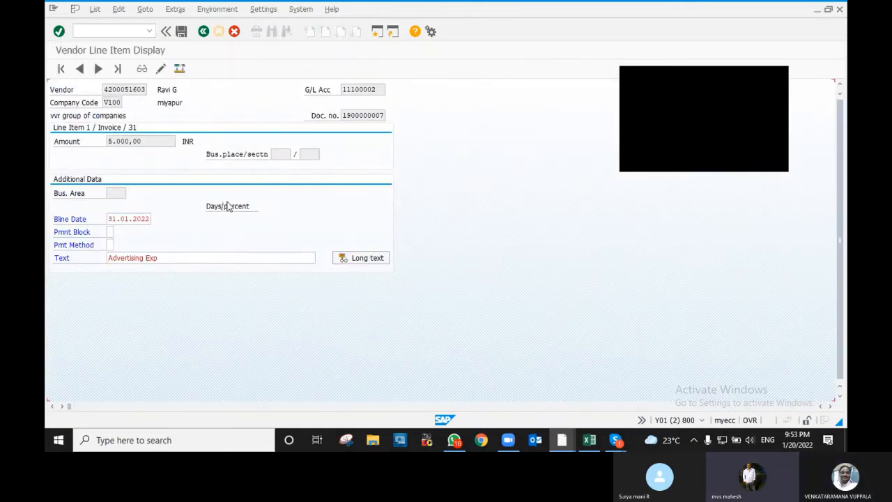
pyautogui.press('F3')
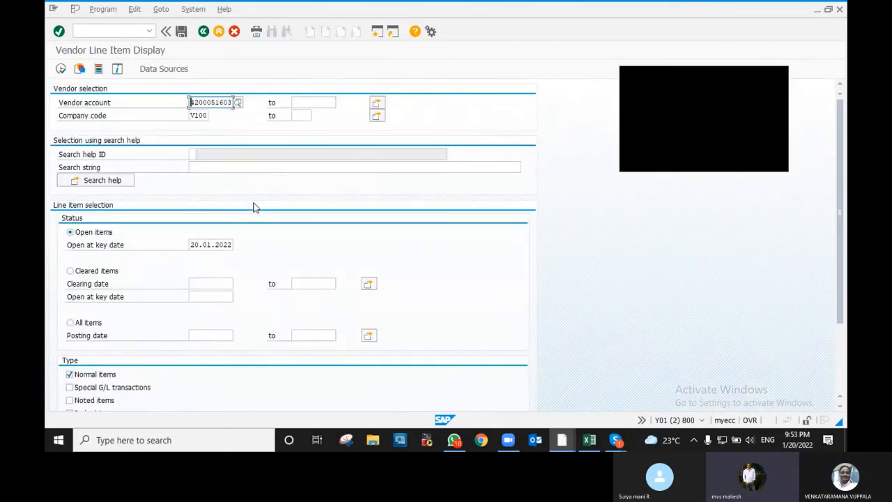
pyautogui.press('F8')
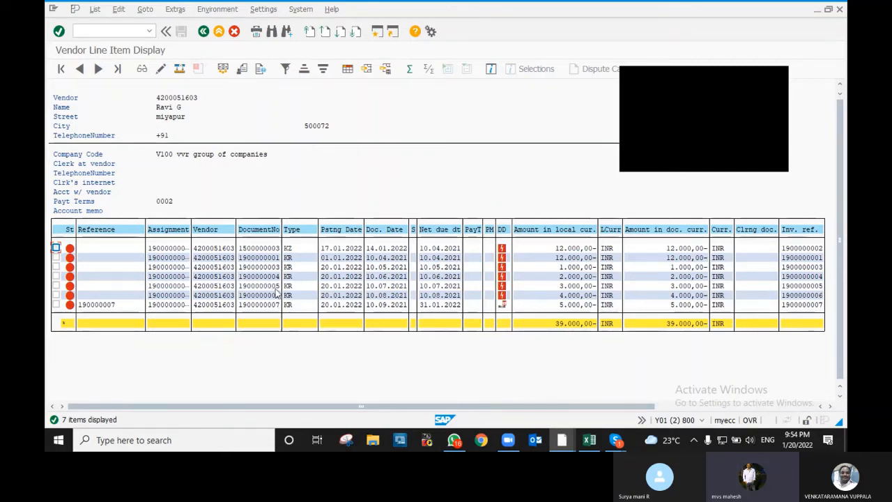
pyautogui.click(56, 295)
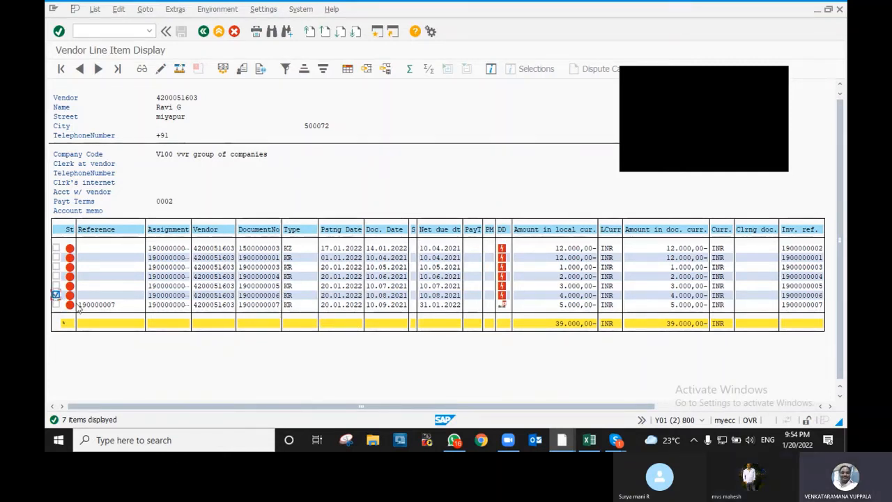
pyautogui.click(160, 68)
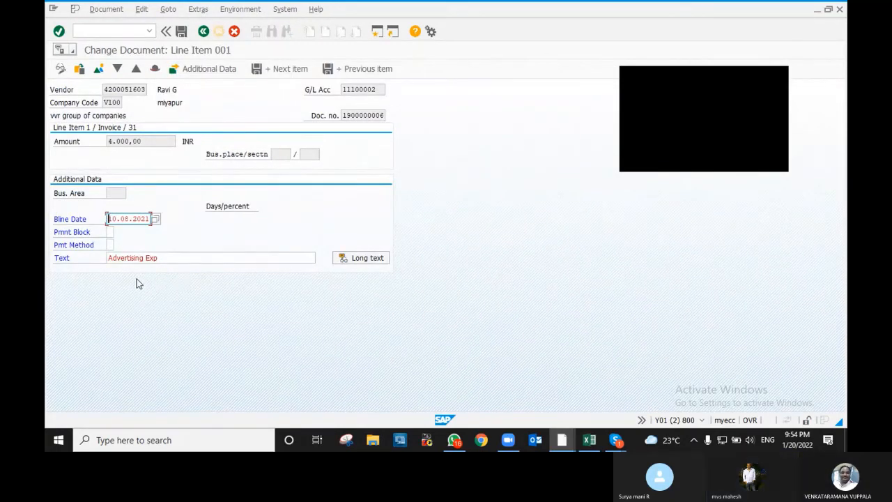
pyautogui.click(109, 231)
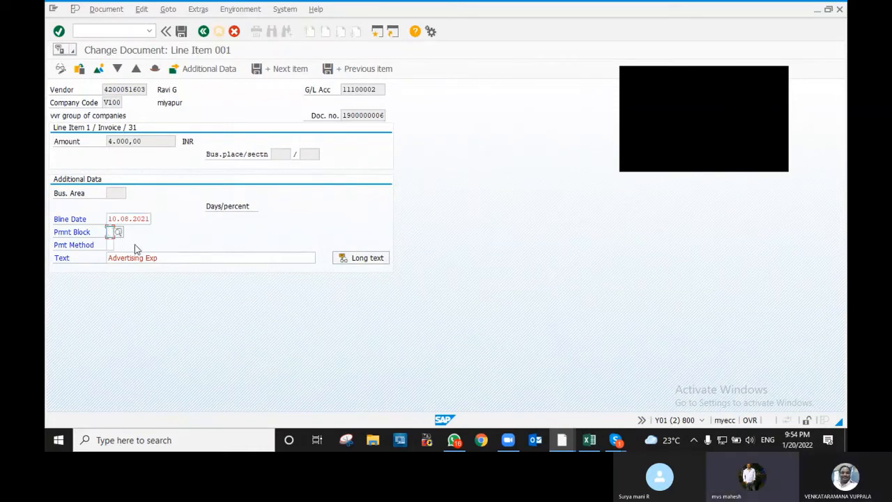
pyautogui.write('B')
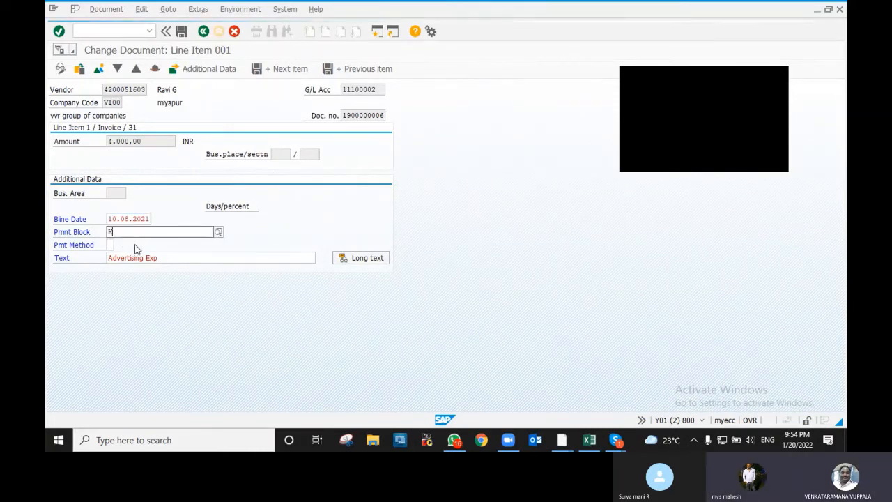
pyautogui.press('BackSpace')
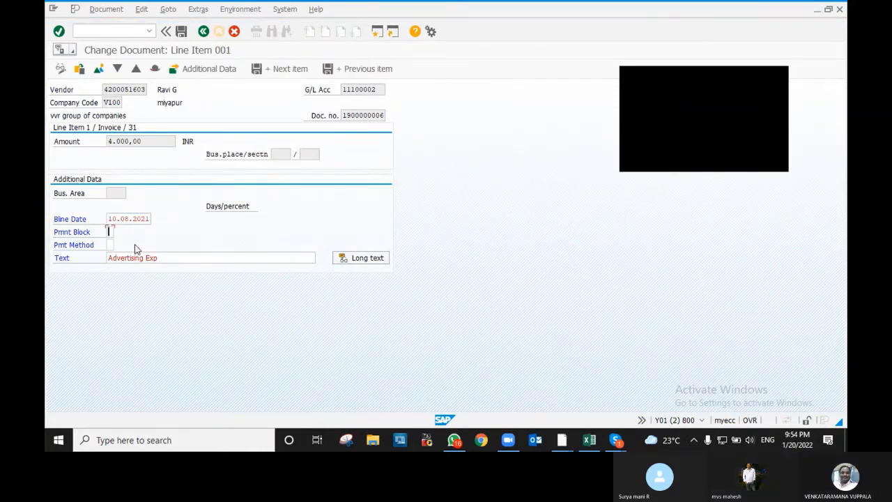
pyautogui.press('F4')
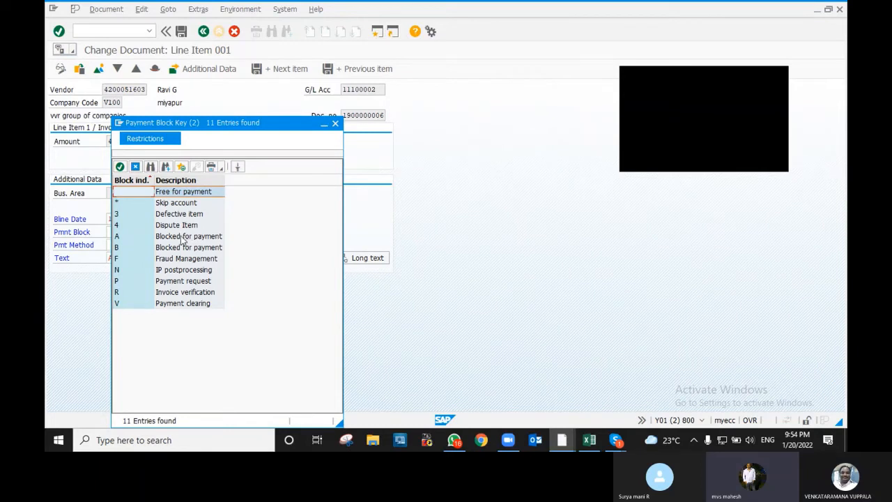
pyautogui.doubleClick(182, 237)
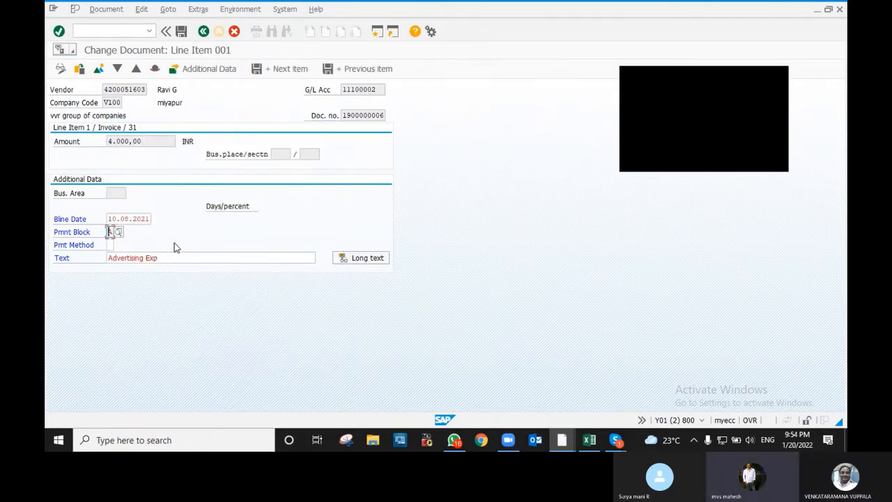
# - Save the payment block, compare net due dates 31.01.2022 and 10.08.2021, then leave the list
pyautogui.click(181, 31)
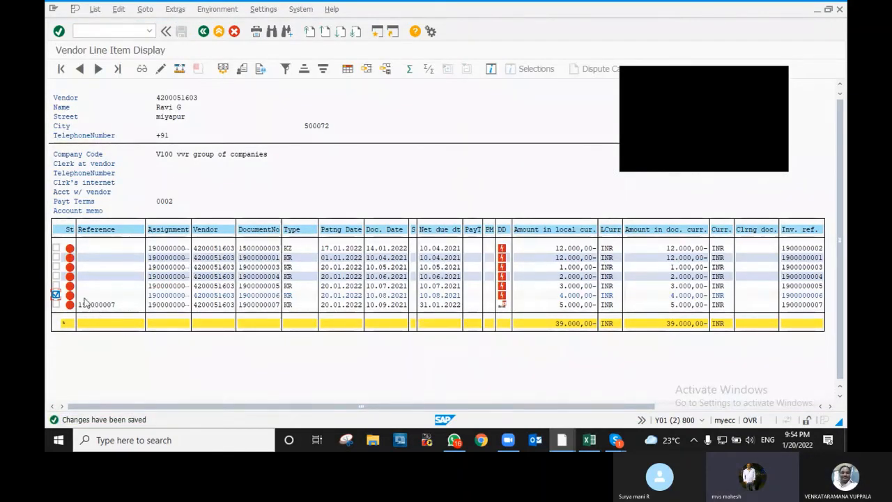
pyautogui.click(56, 295)
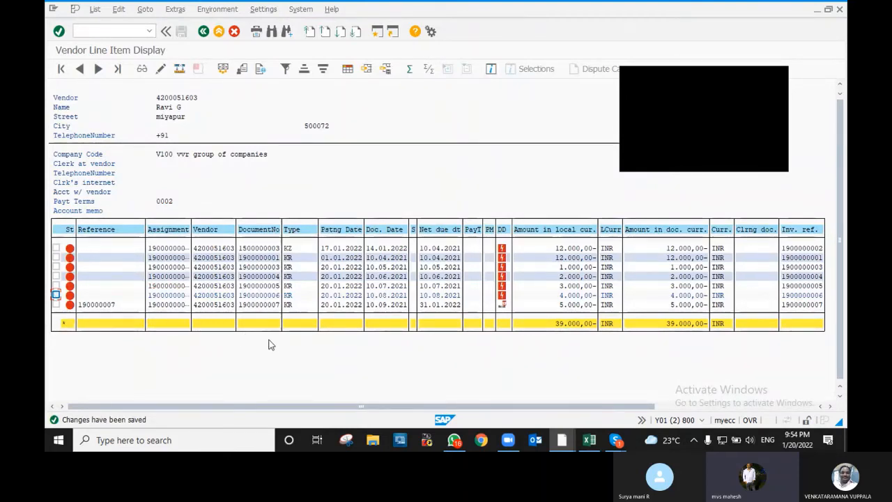
pyautogui.click(439, 306)
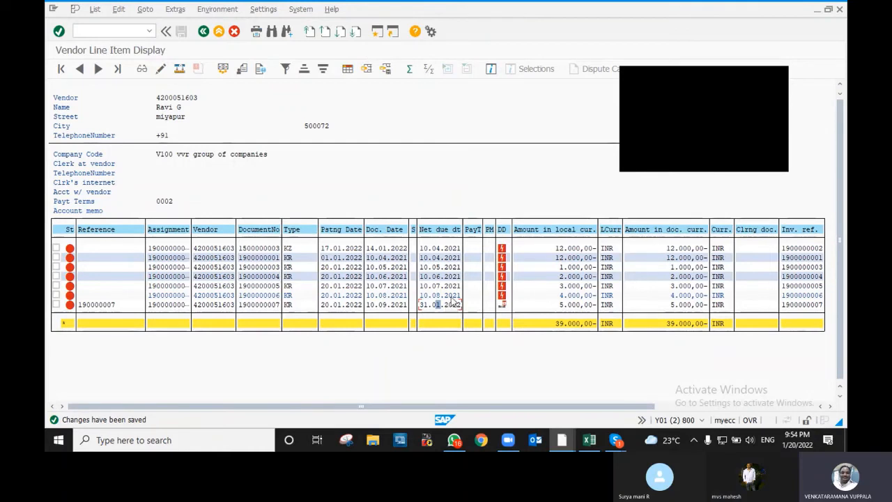
pyautogui.click(450, 296)
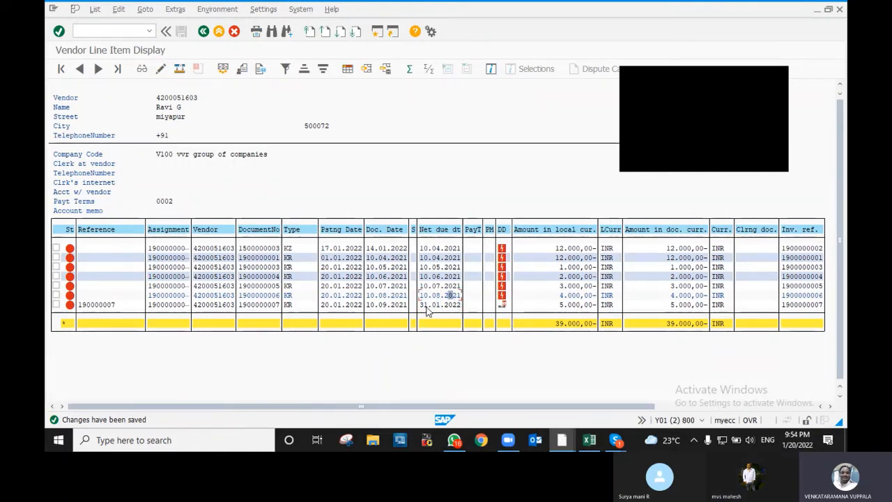
pyautogui.click(422, 306)
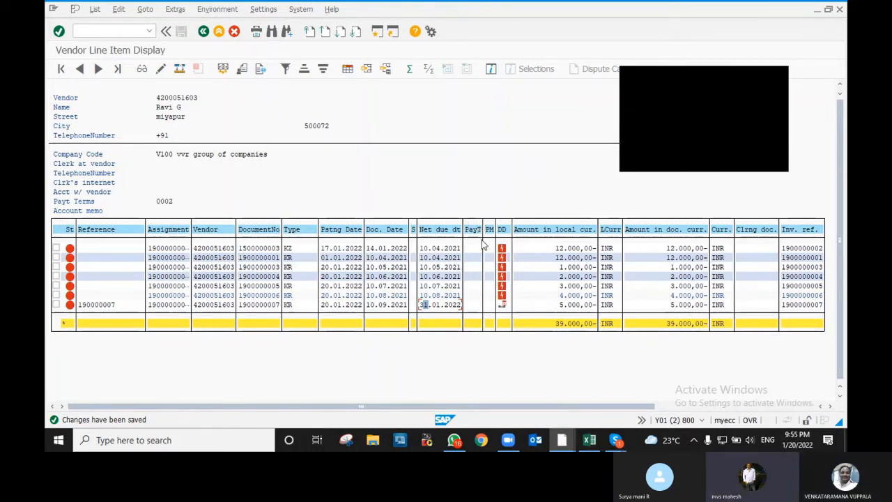
pyautogui.click(204, 32)
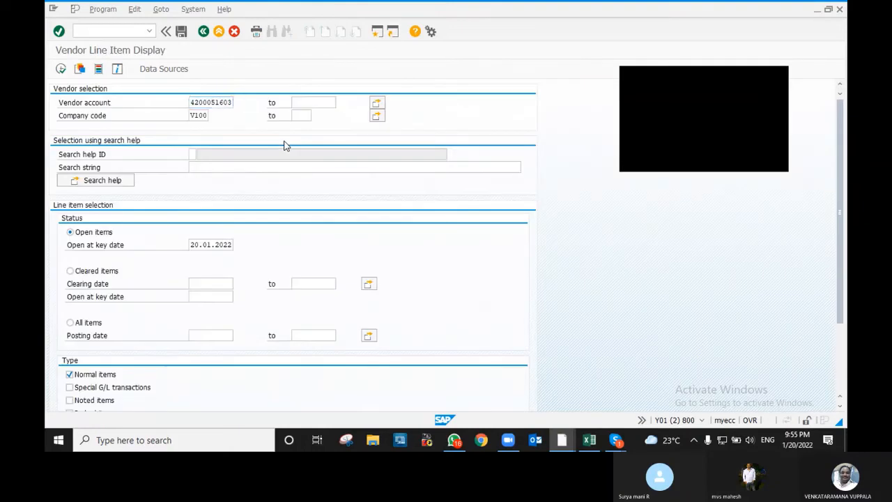
# - Start transaction F110 and call up the list of existing payment run dates
pyautogui.press('F3')
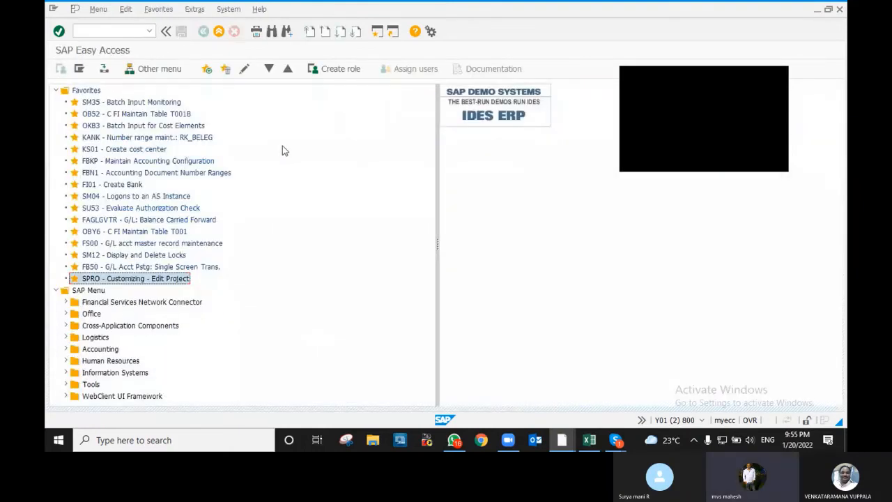
pyautogui.click(121, 30)
pyautogui.write('F')
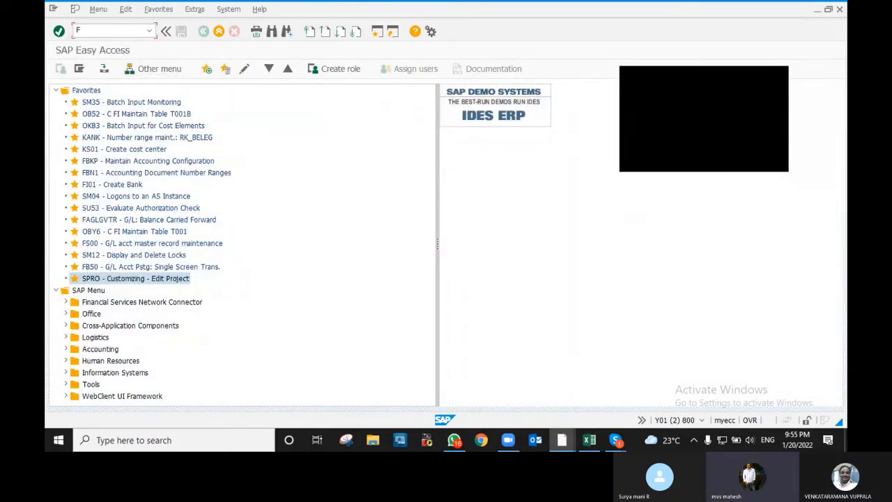
pyautogui.write('110')
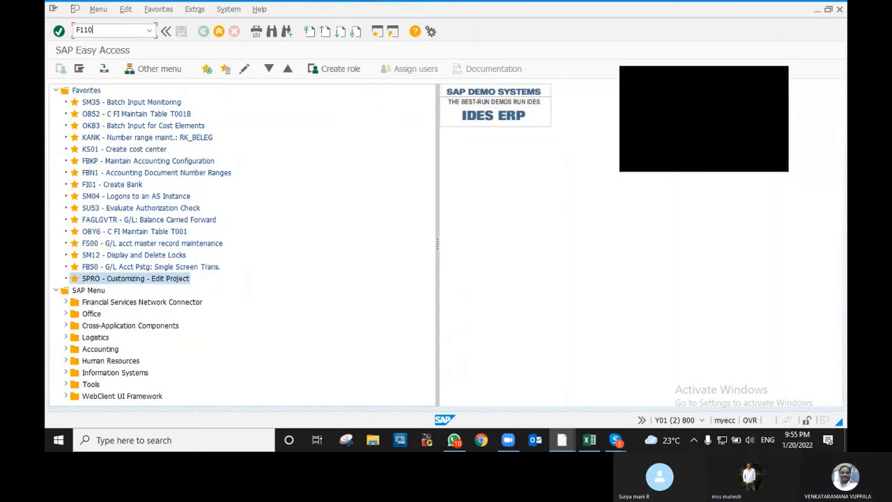
pyautogui.press('Return')
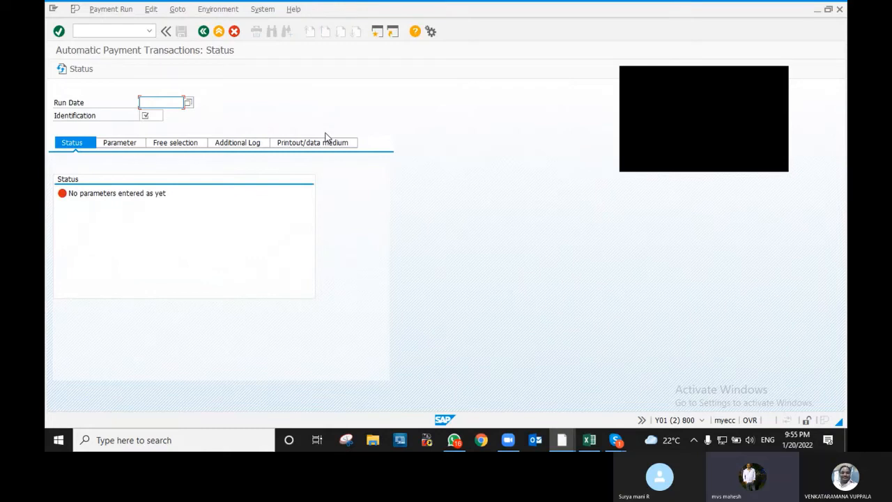
pyautogui.press('F4')
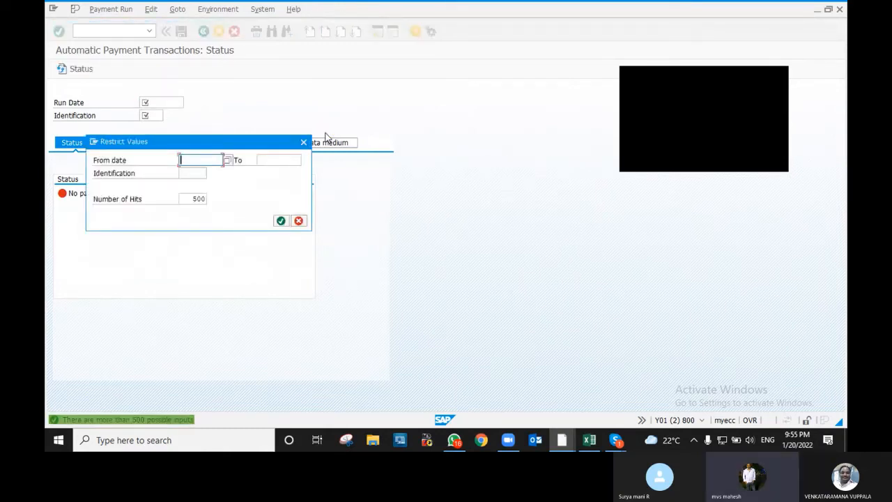
# - Create payment run WEEK1 with run date 20.01.2022 and switch to its parameters
pyautogui.click(303, 141)
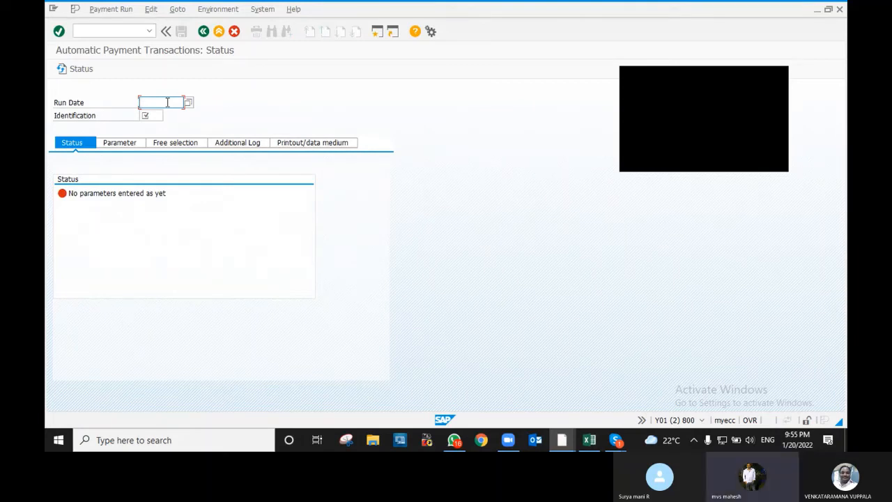
pyautogui.write('2')
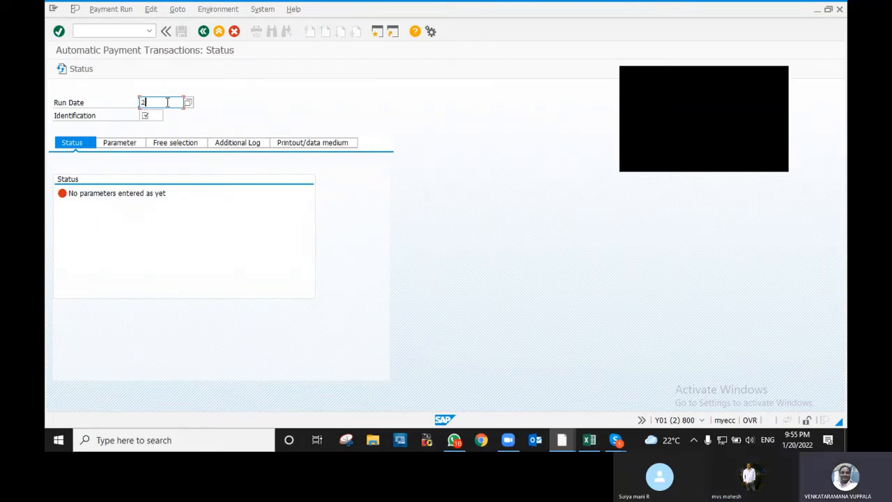
pyautogui.write('0.01')
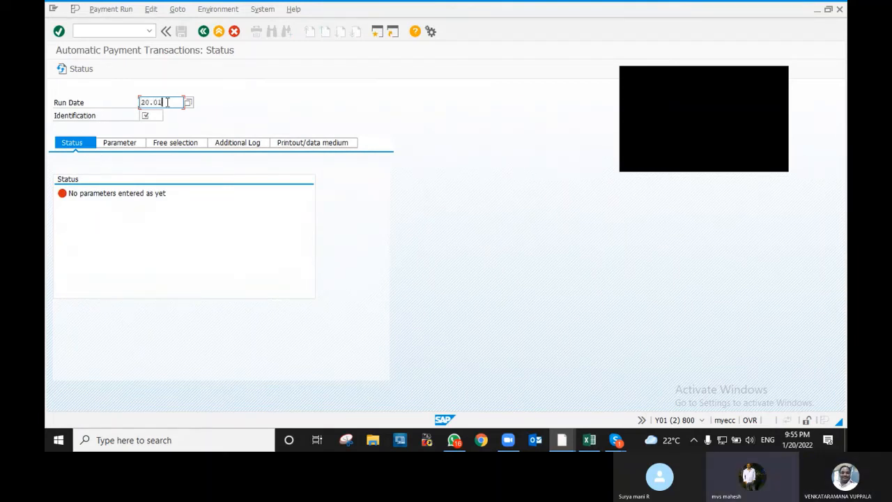
pyautogui.write('.2022')
pyautogui.click(159, 114)
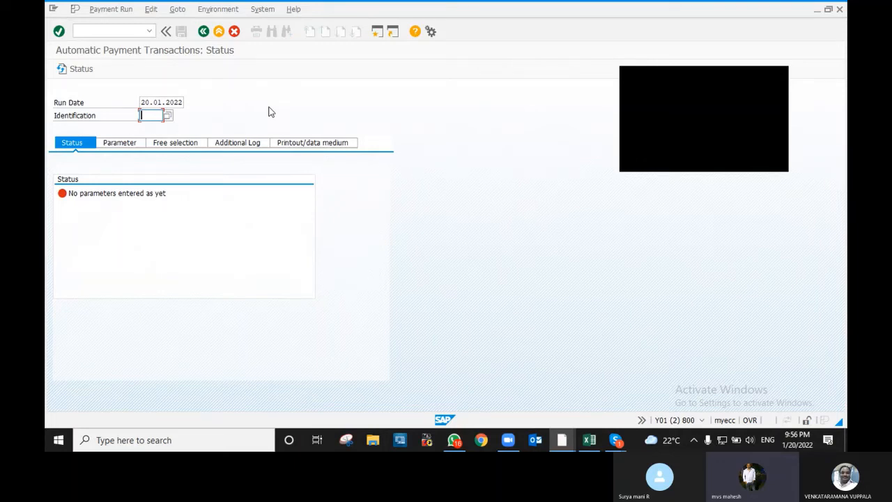
pyautogui.write('H')
pyautogui.write('ee')
pyautogui.write('k')
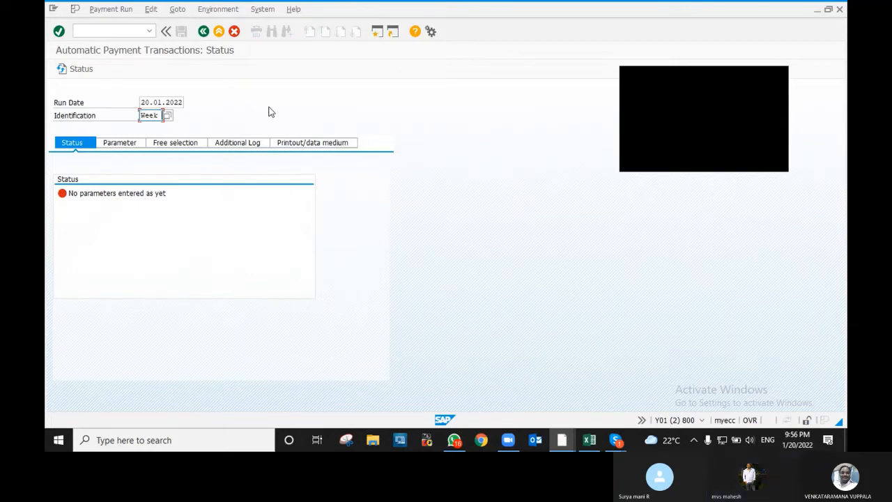
pyautogui.write('l')
pyautogui.press('Return')
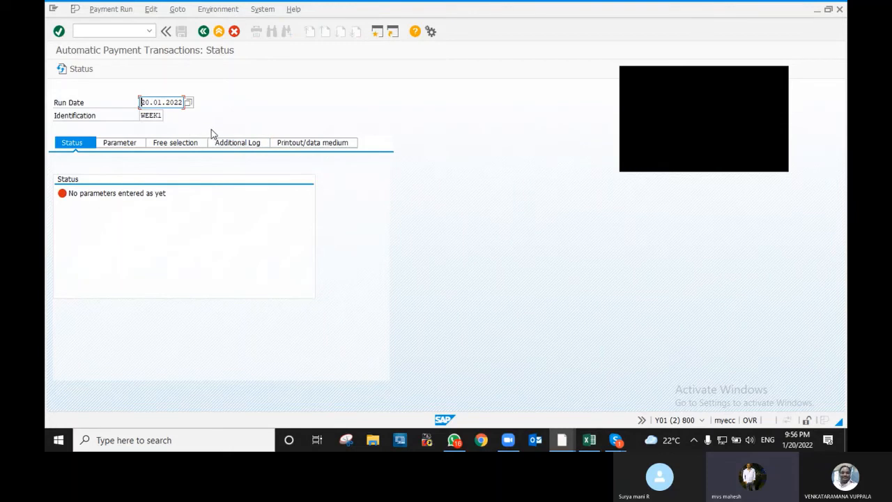
pyautogui.click(117, 143)
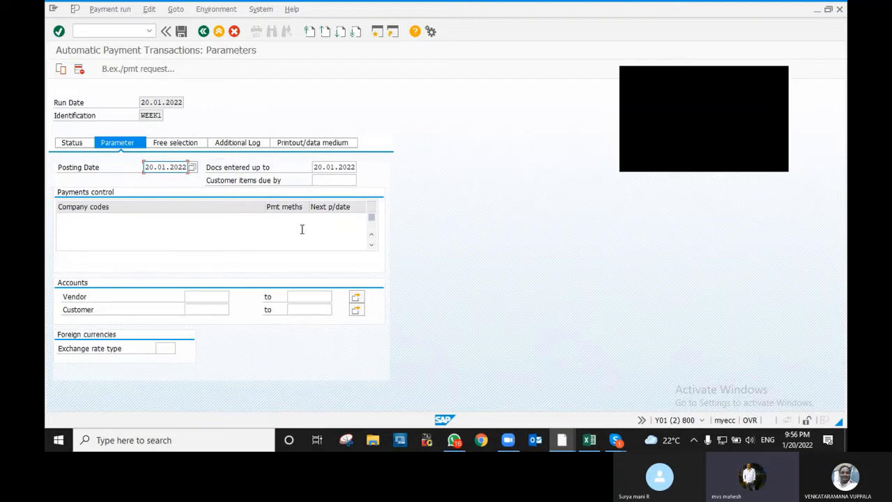
# - Enter a payments control row: company code V100, payment method T, next payment date 21.01.2022
pyautogui.click(82, 218)
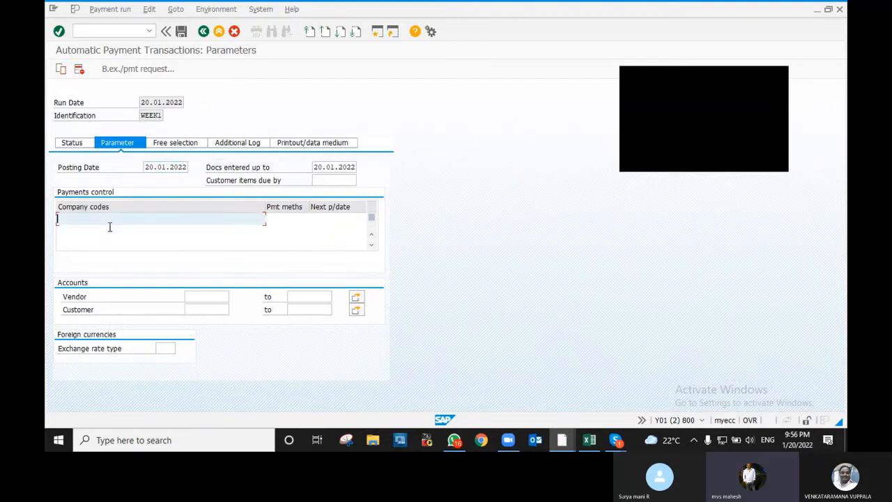
pyautogui.write('v1')
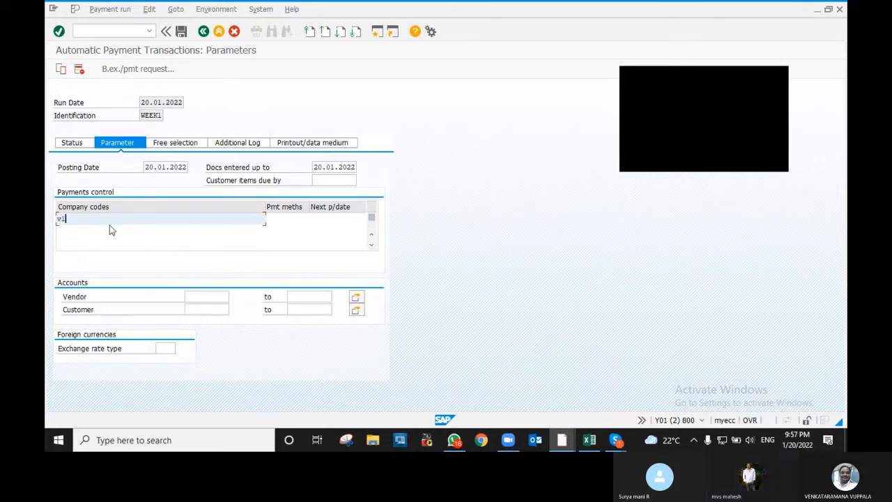
pyautogui.write('00')
pyautogui.press('Tab')
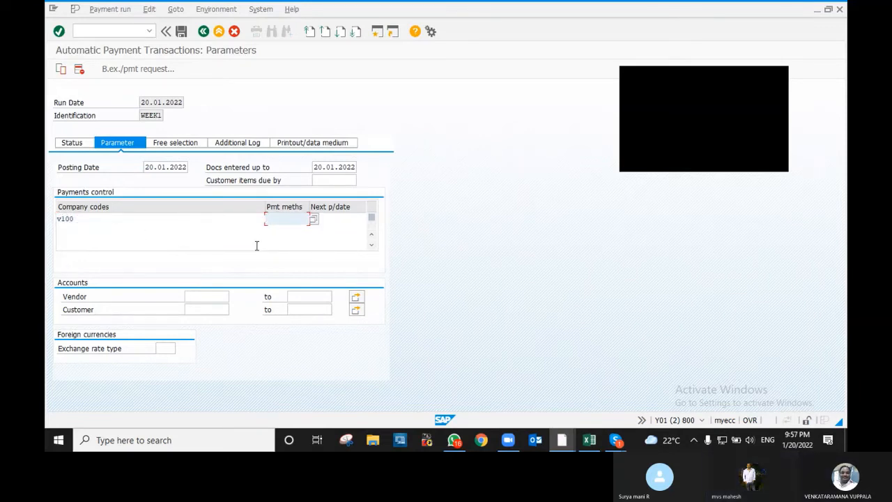
pyautogui.write('c')
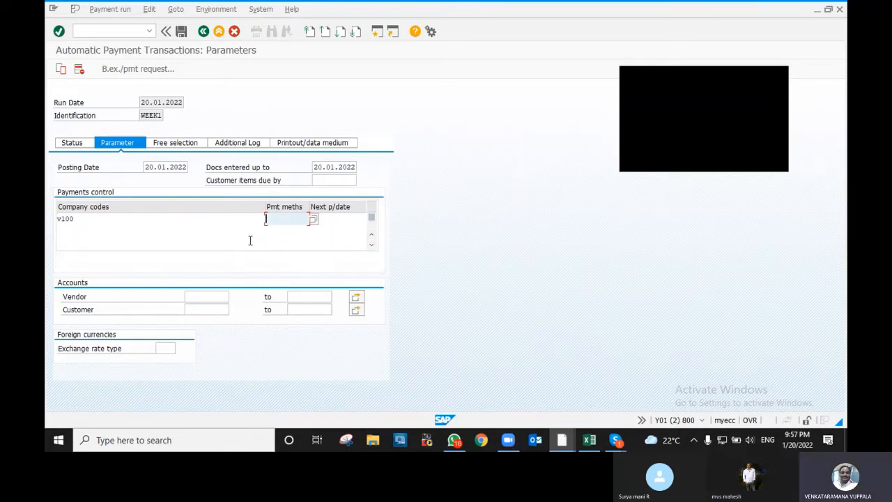
pyautogui.press('BackSpace')
pyautogui.write('T')
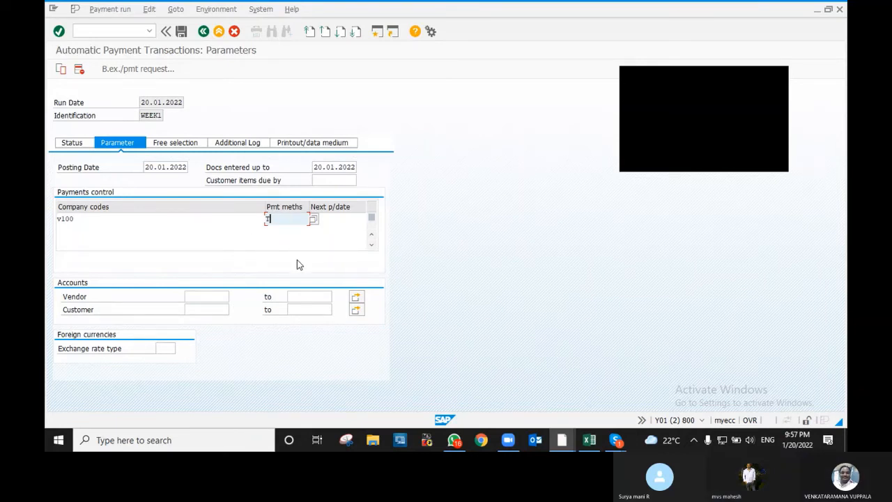
pyautogui.press('Tab')
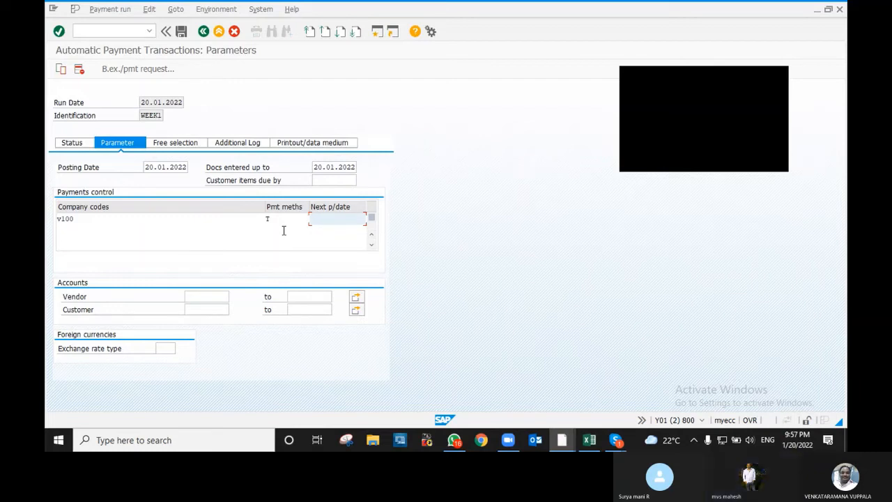
pyautogui.write('21')
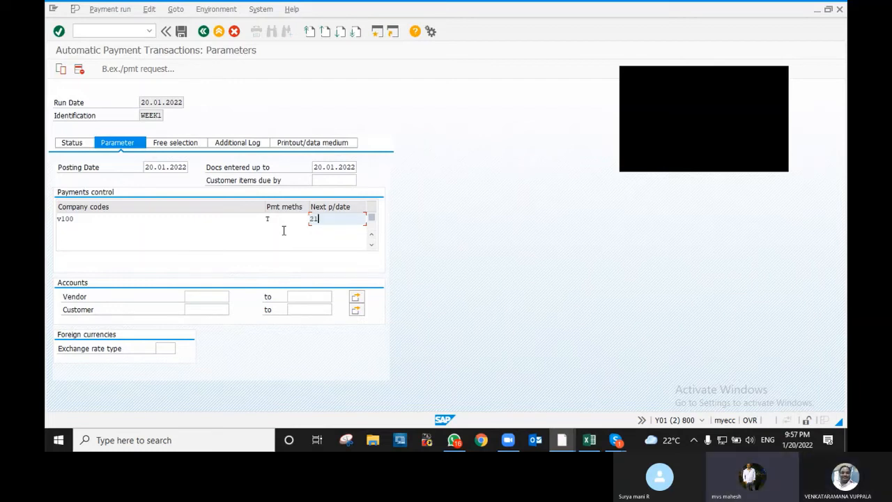
pyautogui.press('BackSpace')
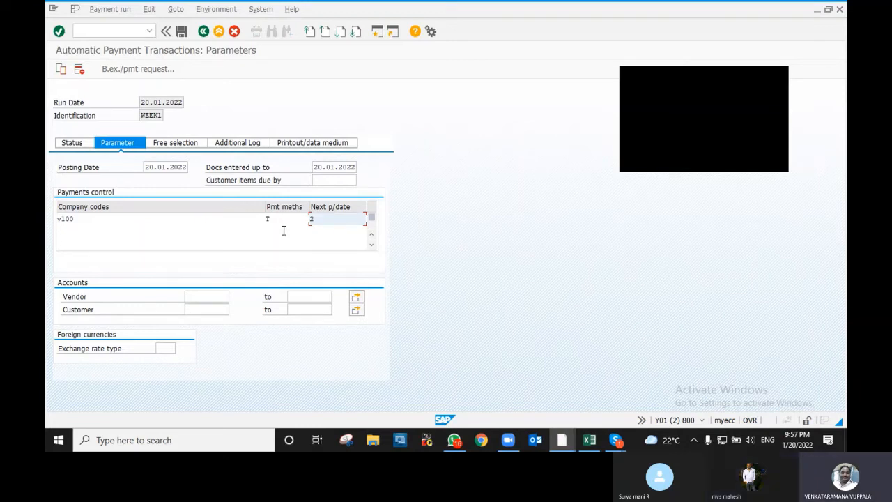
pyautogui.write('7')
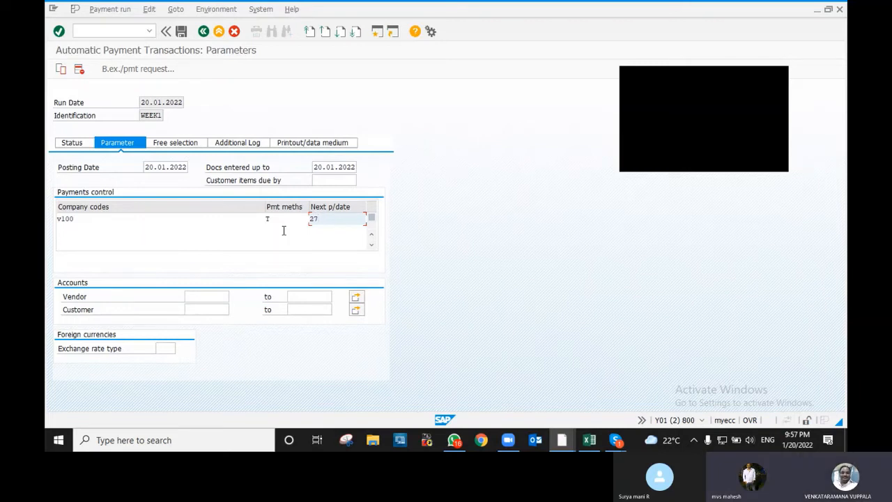
pyautogui.write('.01')
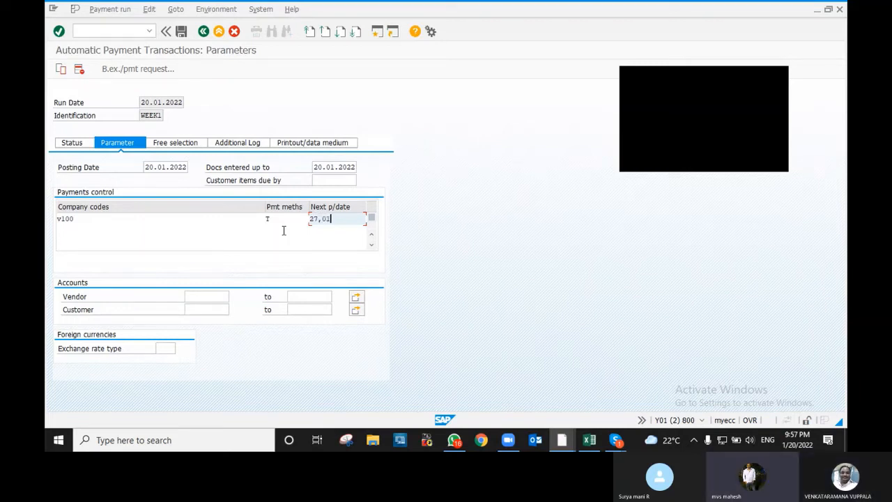
pyautogui.press('BackSpace')
pyautogui.press('BackSpace')
pyautogui.press('BackSpace')
pyautogui.write('1.01.2022')
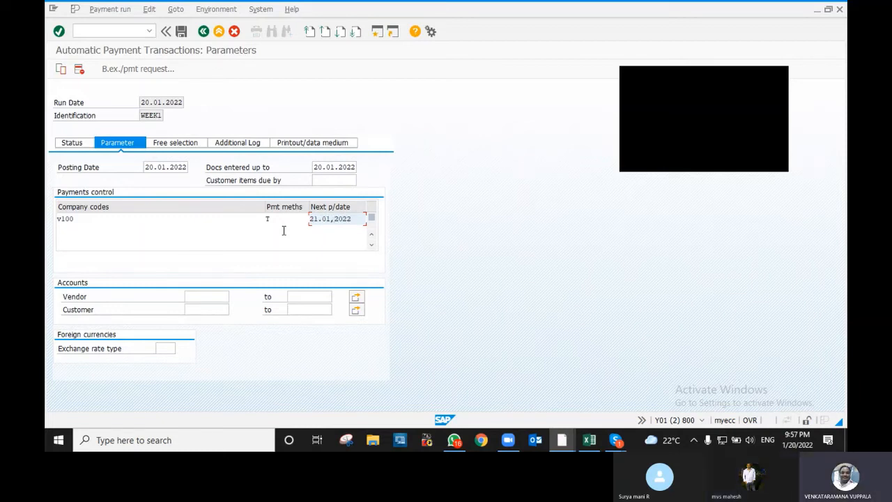
pyautogui.press('Tab')
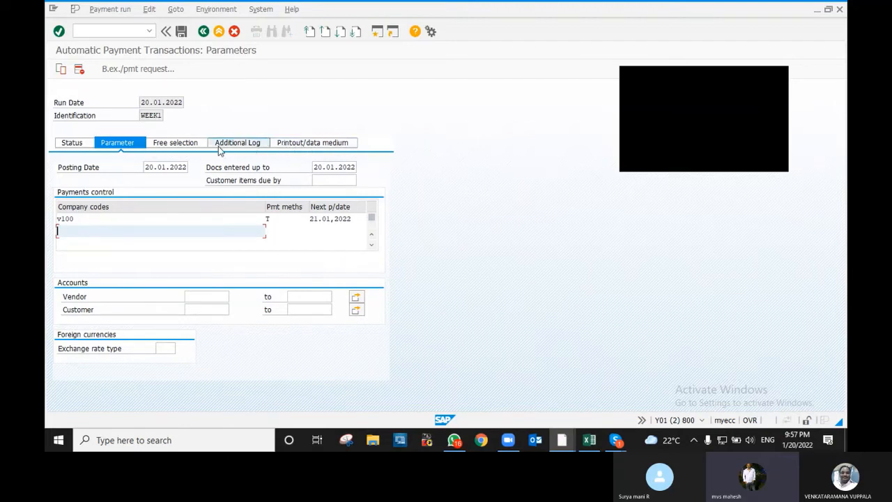
pyautogui.click(204, 296)
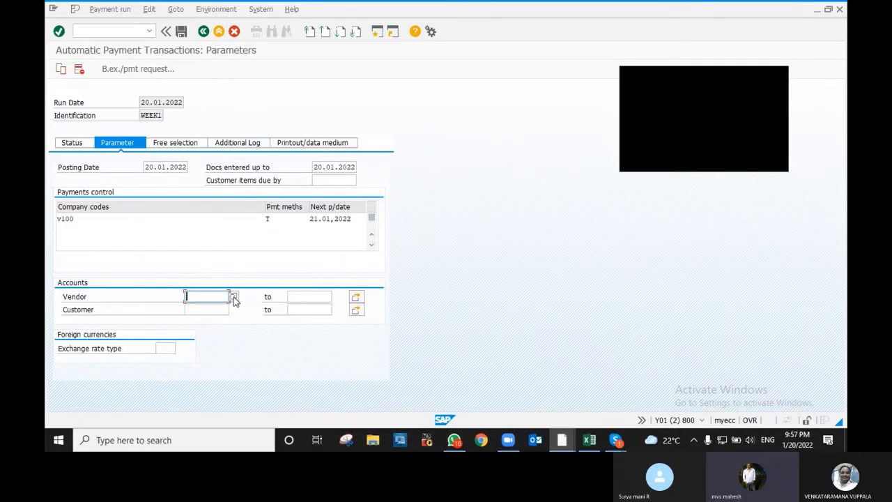
pyautogui.click(234, 298)
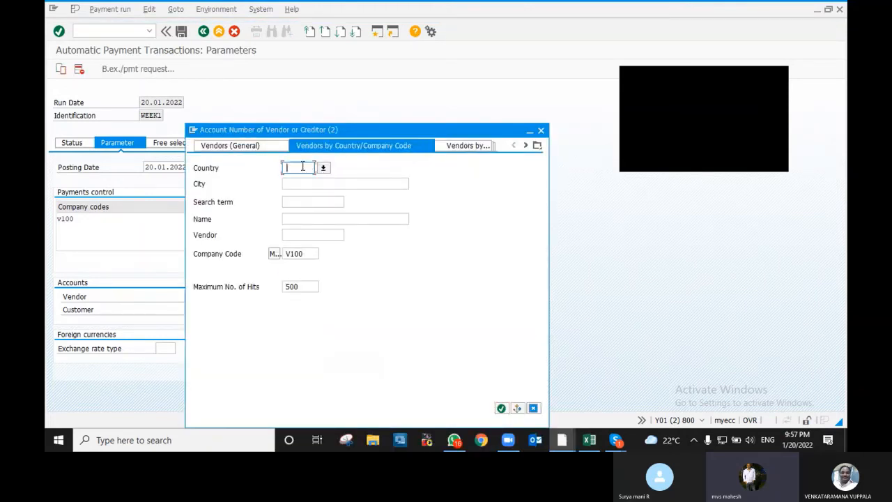
pyautogui.press('Return')
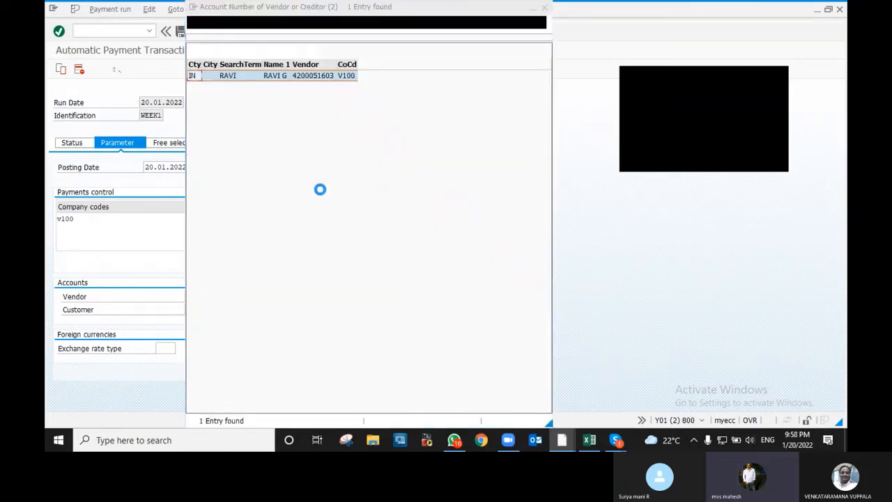
pyautogui.doubleClick(304, 80)
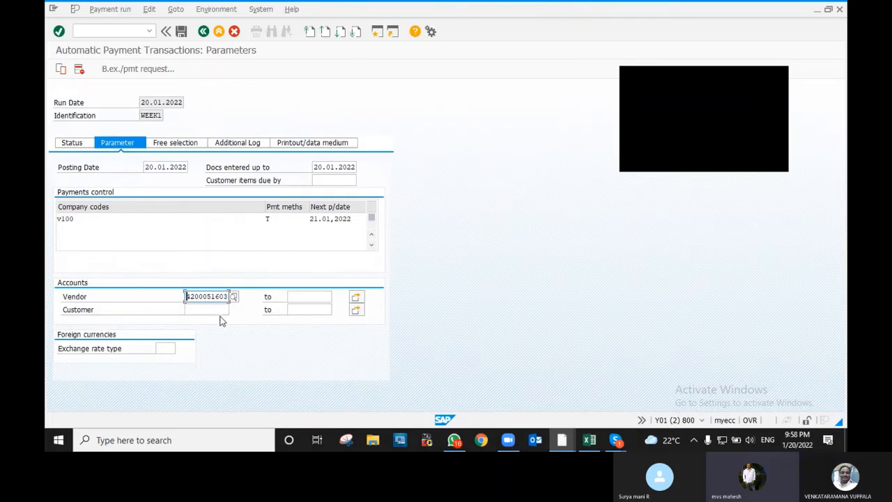
# - Correct the next payment date to 21.01.2022 and bring up the free selection criteria
pyautogui.press('Return')
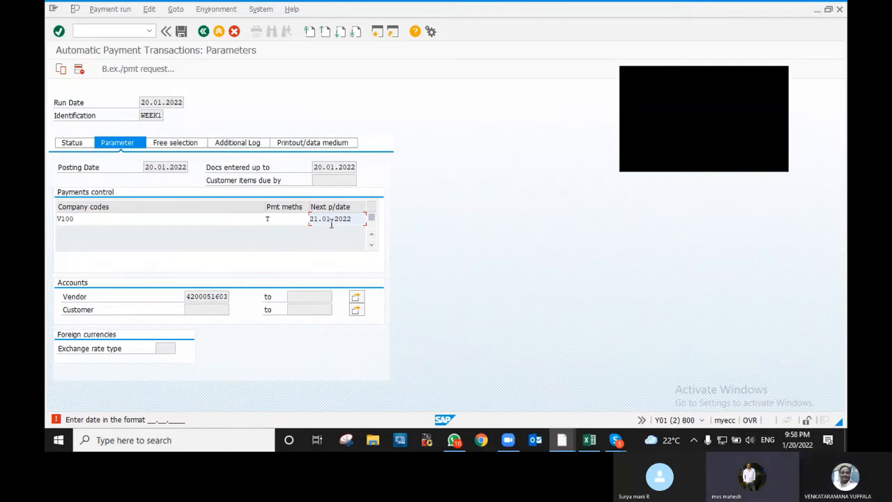
pyautogui.write('.')
pyautogui.write('2')
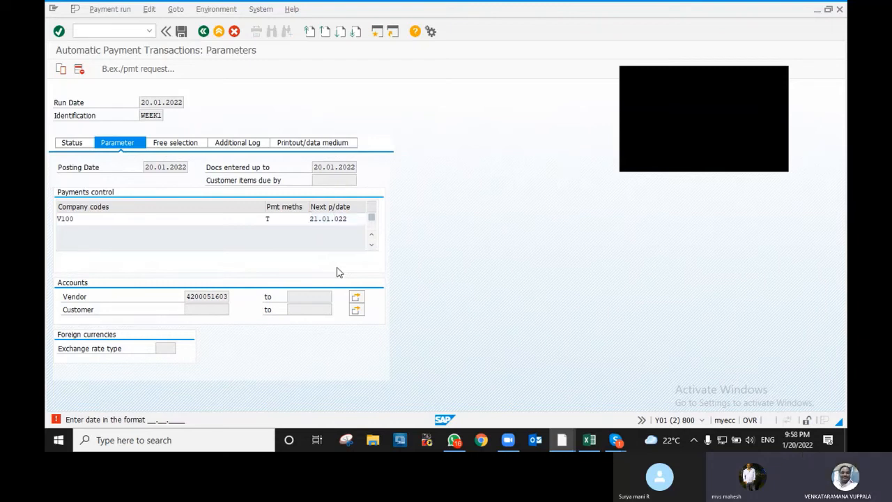
pyautogui.press('Return')
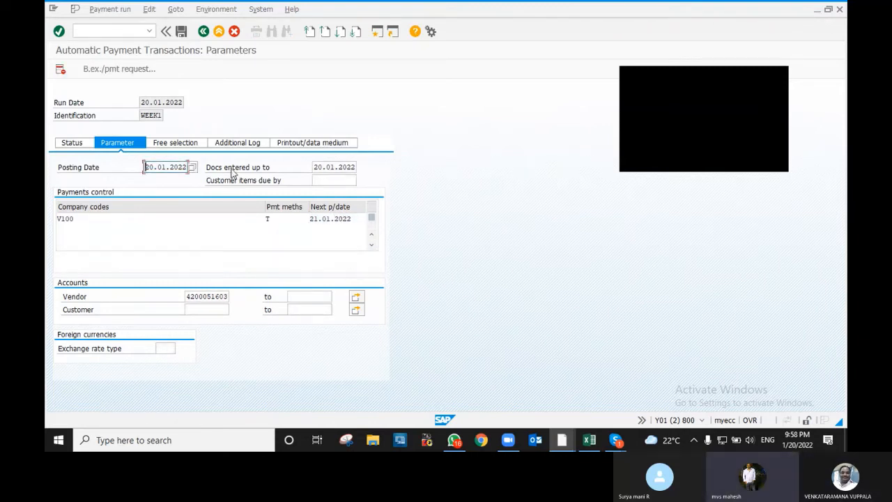
pyautogui.click(176, 145)
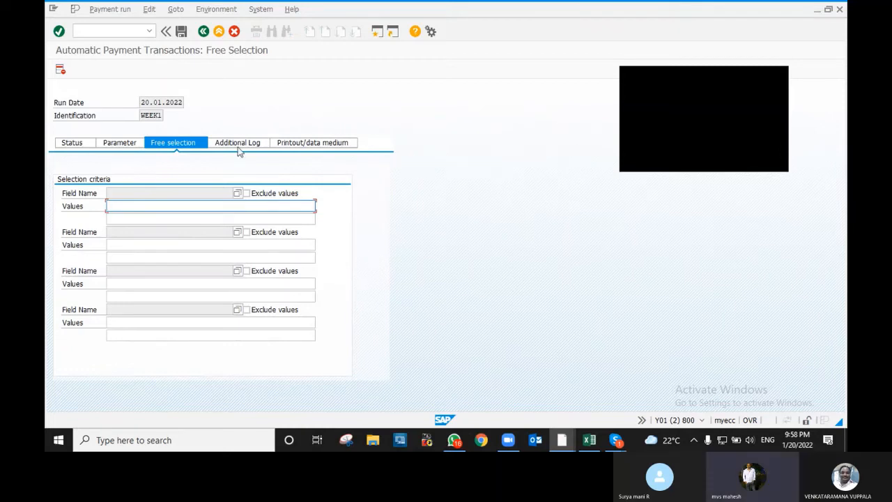
# - Show the WEEK1 run's Additional Log tab after a brief look back at Free selection
pyautogui.click(235, 143)
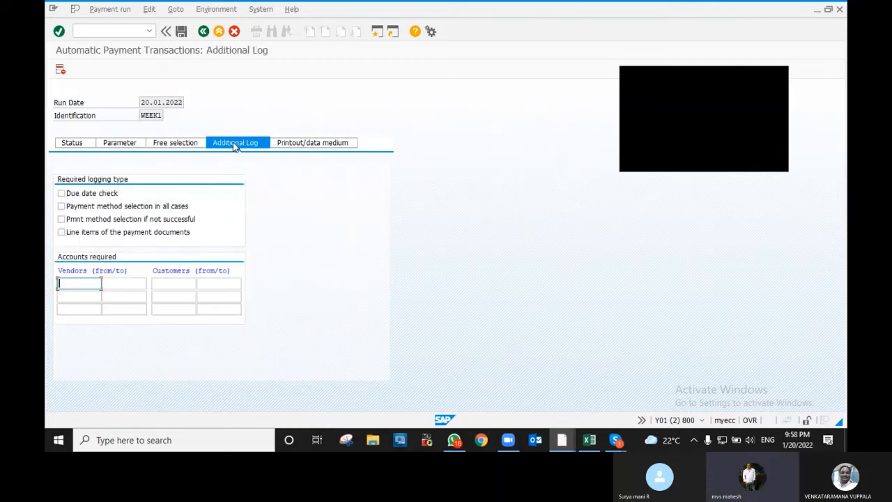
pyautogui.click(201, 144)
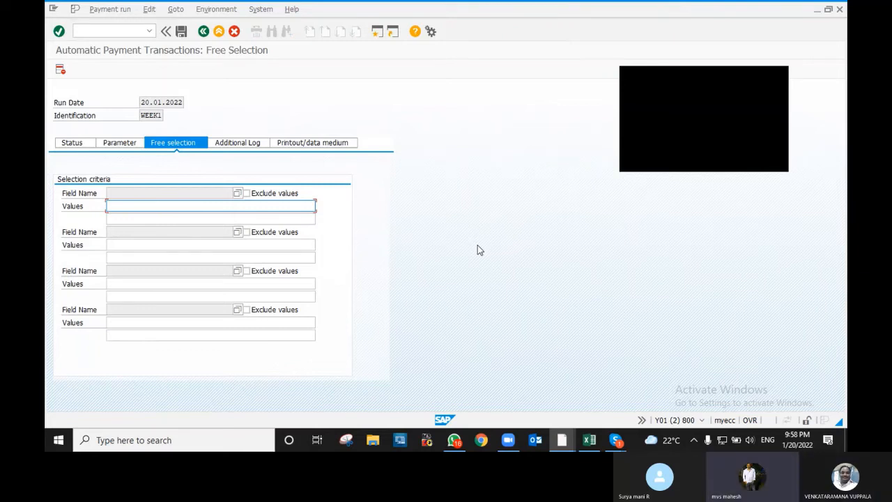
pyautogui.click(264, 143)
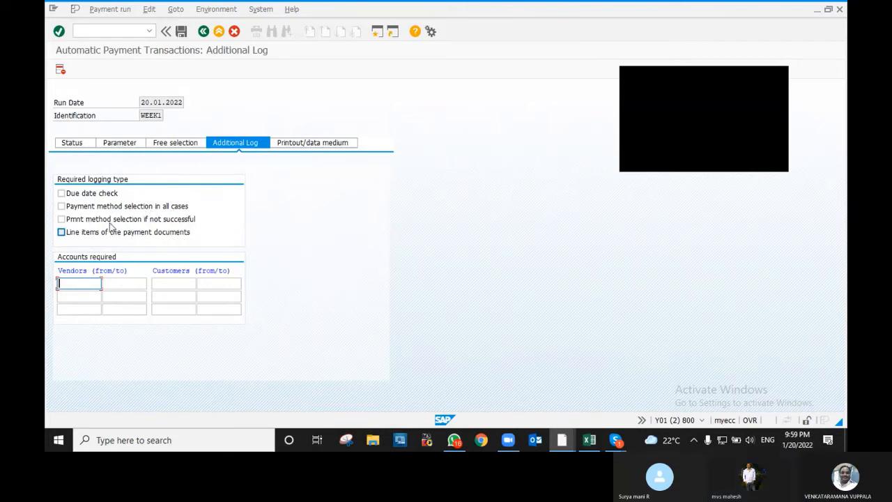
# - Log due date check, payment method selection in all cases and payment document line items
pyautogui.click(61, 194)
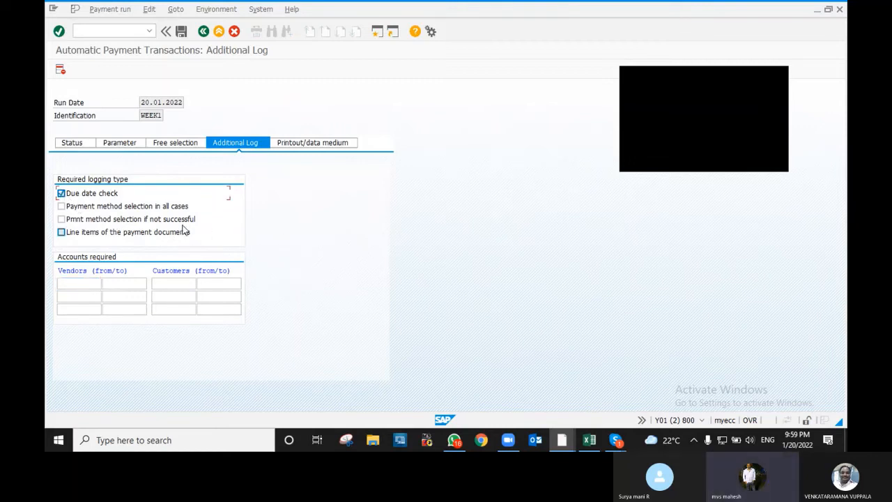
pyautogui.click(62, 207)
pyautogui.click(62, 233)
pyautogui.click(312, 152)
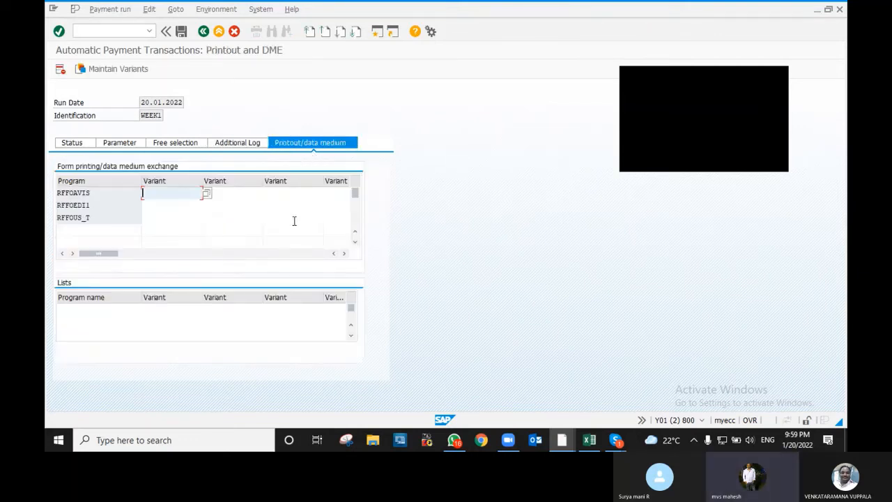
# - Enter variant SBI for program RFFOUS_T, leaving the second variant cell empty
pyautogui.click(96, 219)
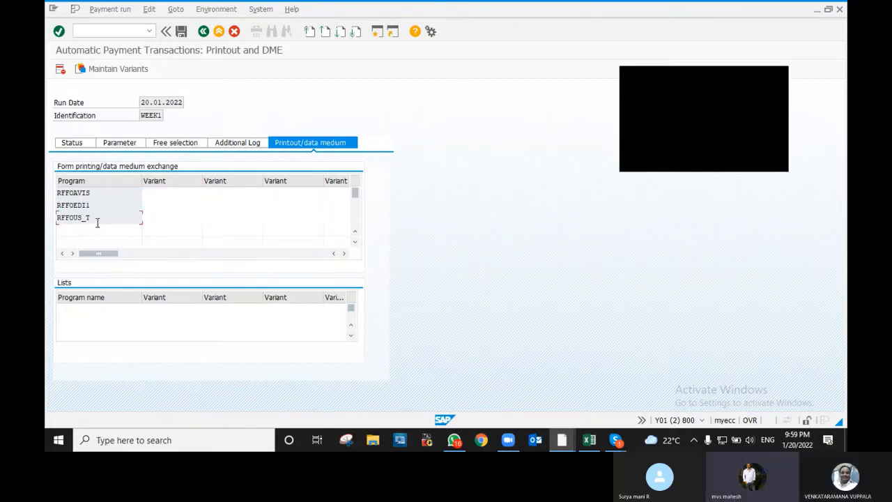
pyautogui.click(166, 221)
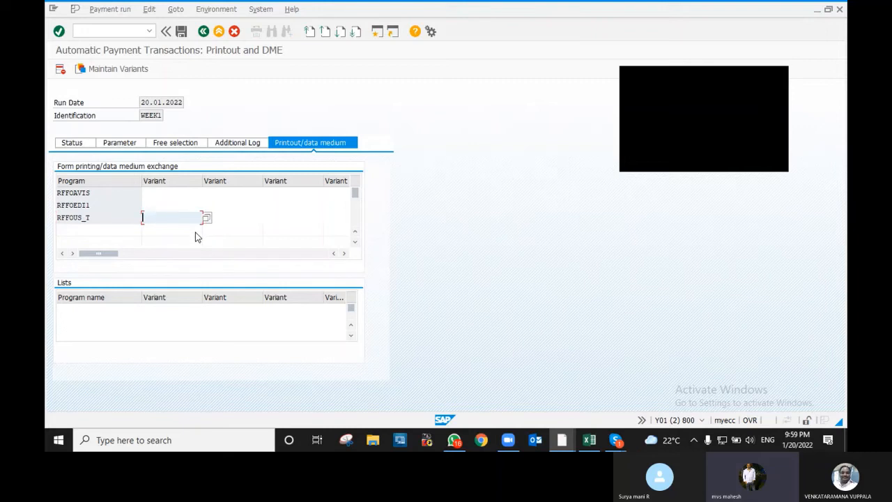
pyautogui.write('SBI')
pyautogui.press('Tab')
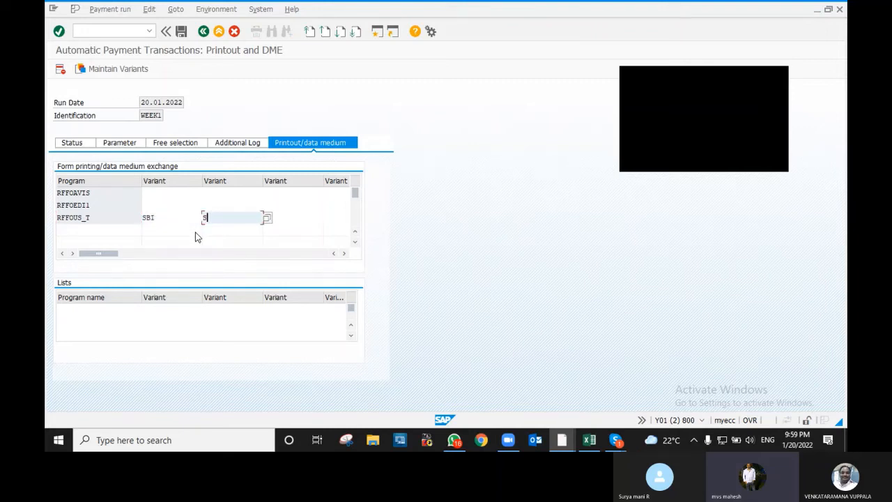
pyautogui.press('BackSpace')
pyautogui.press('BackSpace')
pyautogui.press('BackSpace')
pyautogui.press('Tab')
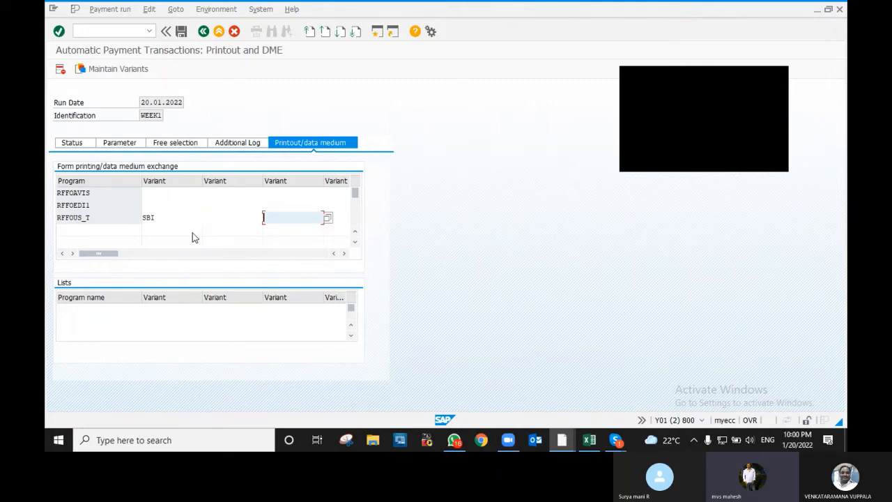
pyautogui.click(193, 217)
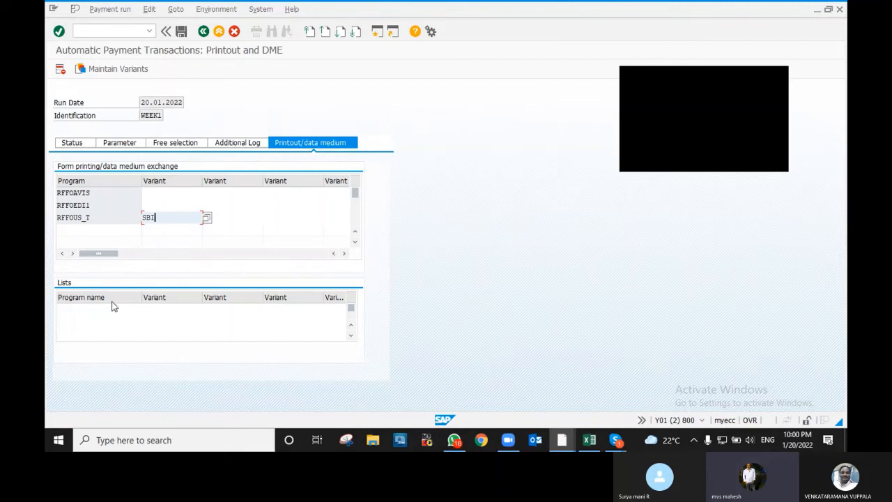
# - Maintain variant SBI, marking selection screen 1000 (Full screen) as created
pyautogui.click(110, 71)
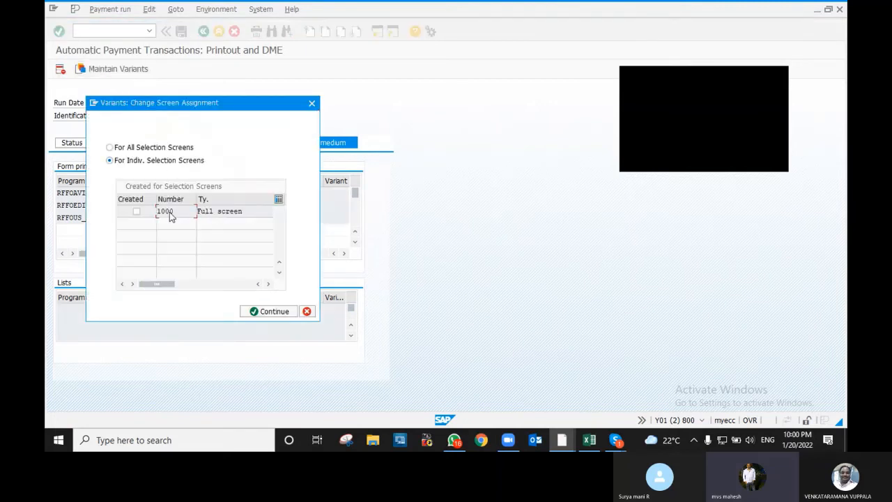
pyautogui.click(137, 211)
pyautogui.click(271, 313)
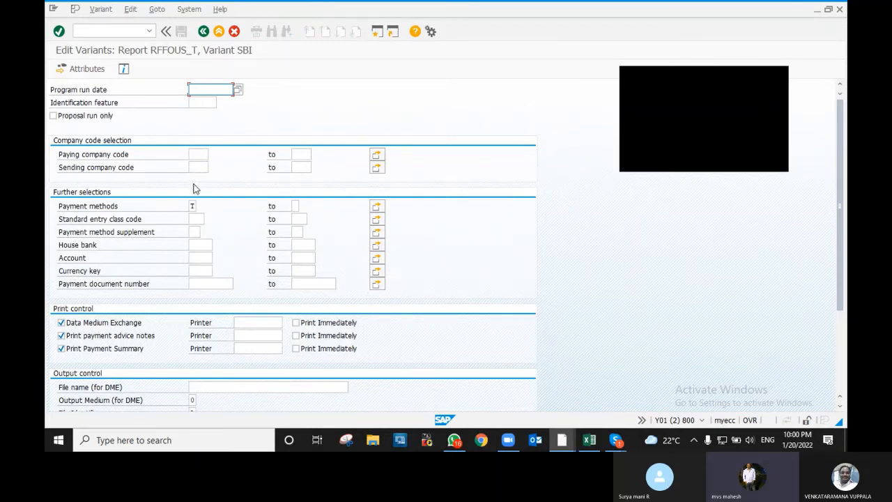
# - Set paying company code V100 and house bank SBI in the variant
pyautogui.click(196, 154)
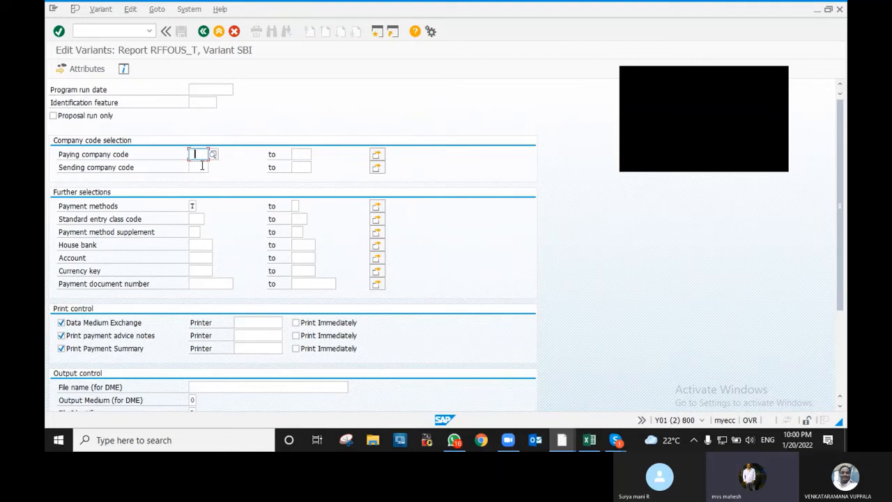
pyautogui.write('V100')
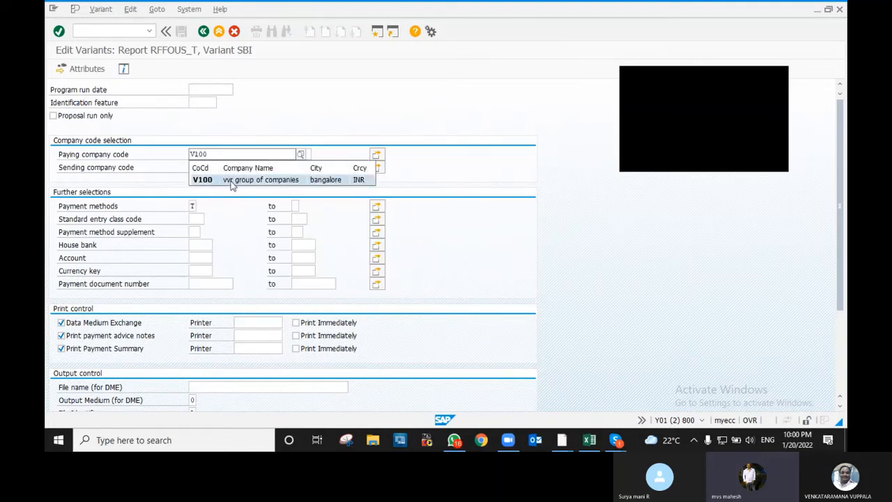
pyautogui.click(235, 181)
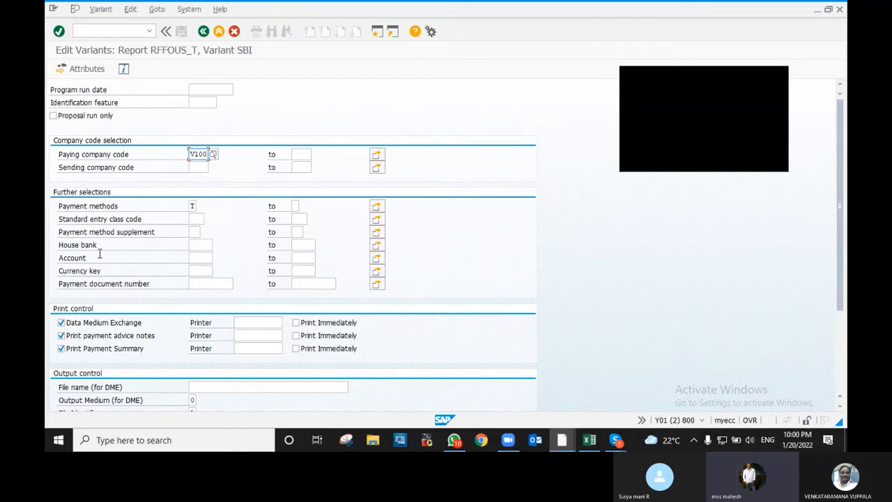
pyautogui.click(193, 246)
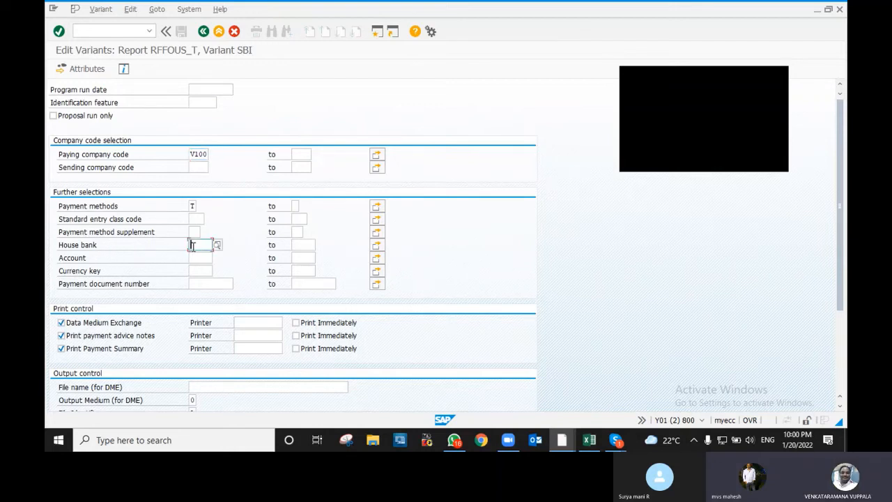
pyautogui.write('SB')
pyautogui.press('BackSpace')
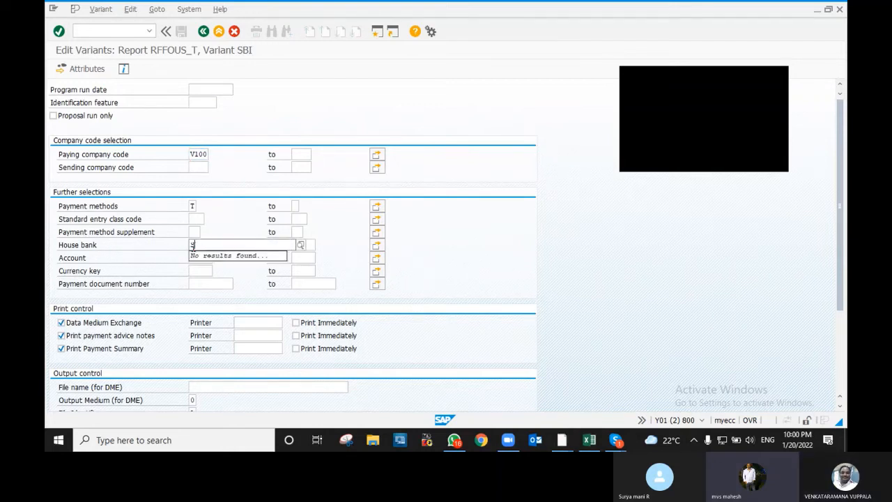
pyautogui.write('BI')
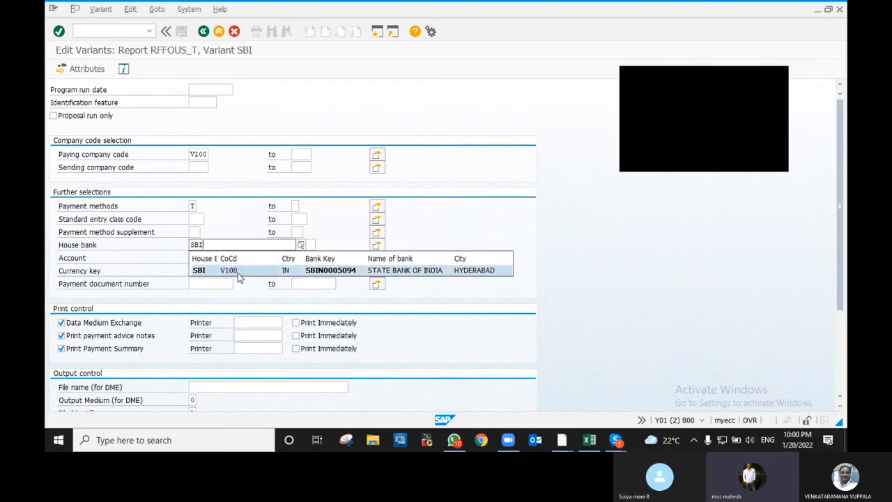
pyautogui.click(233, 270)
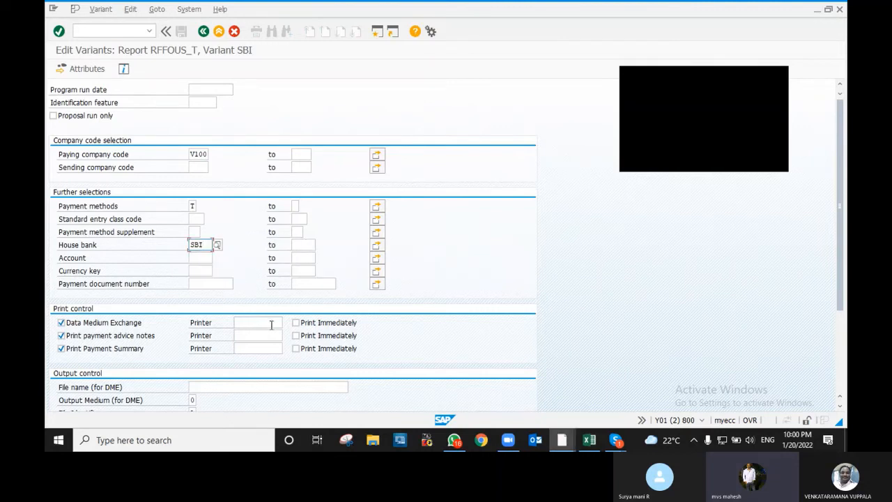
# - Set account ID 1152 and currency key INR in the variant
pyautogui.scroll(-3, 459, 291)
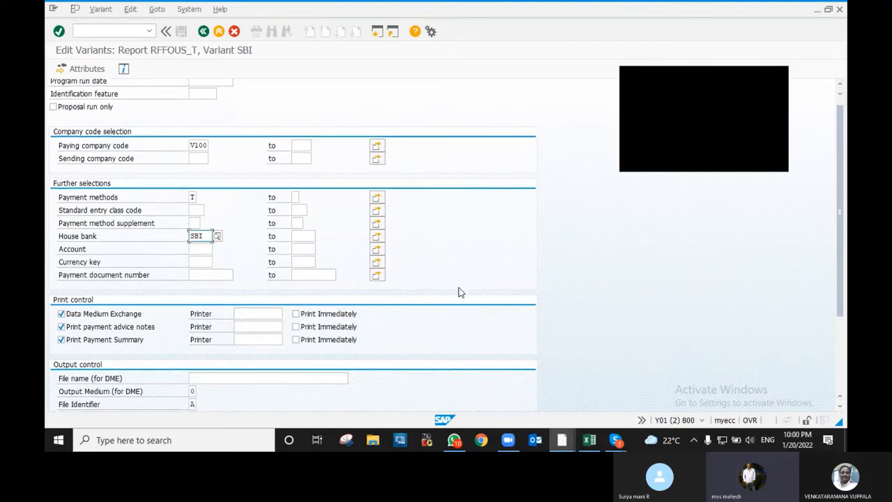
pyautogui.scroll(-5, 460, 292)
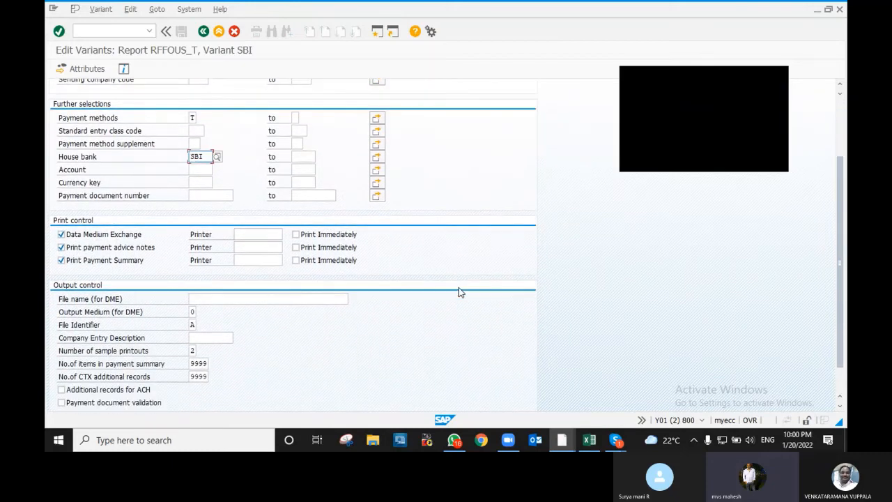
pyautogui.scroll(-1, 458, 291)
pyautogui.scroll(4, 458, 292)
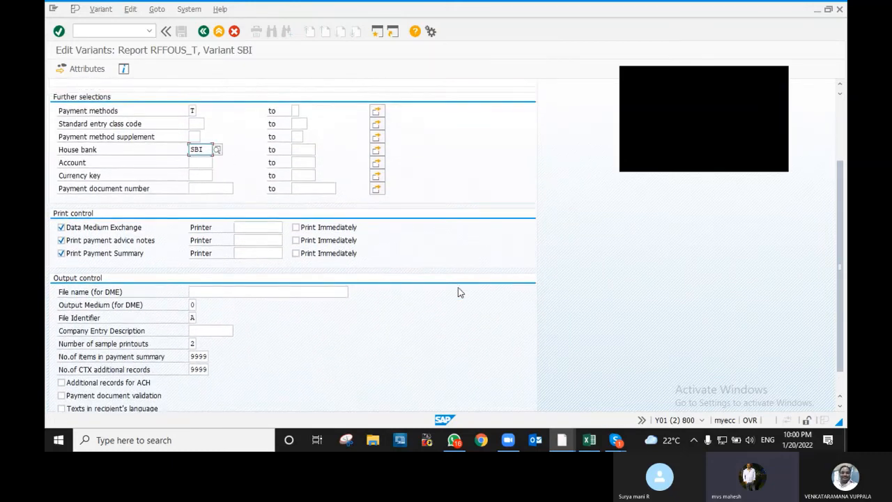
pyautogui.click(200, 189)
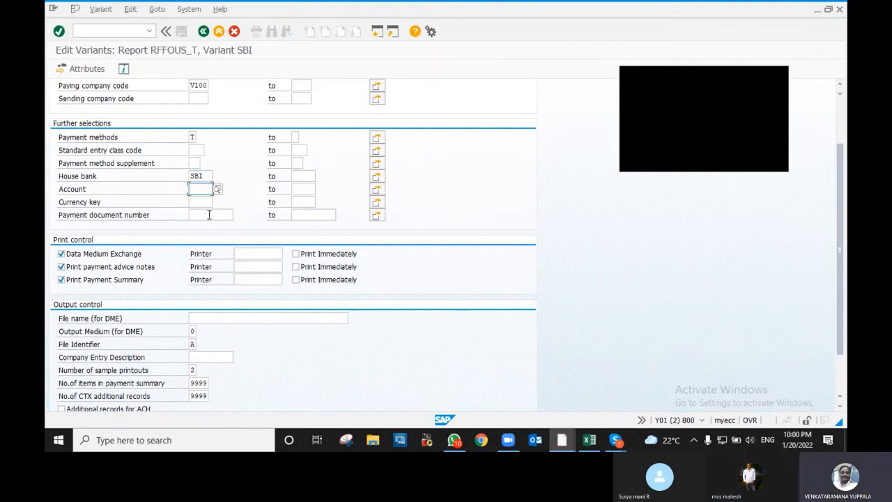
pyautogui.write('11')
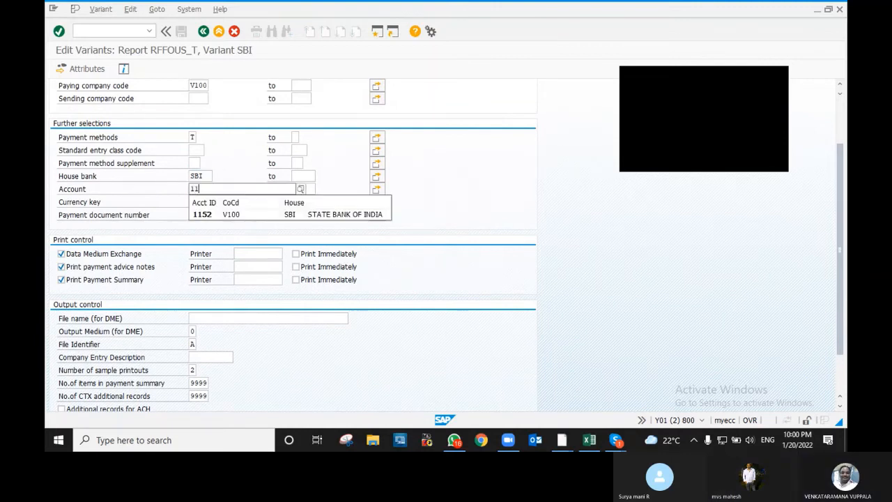
pyautogui.write('5')
pyautogui.click(246, 215)
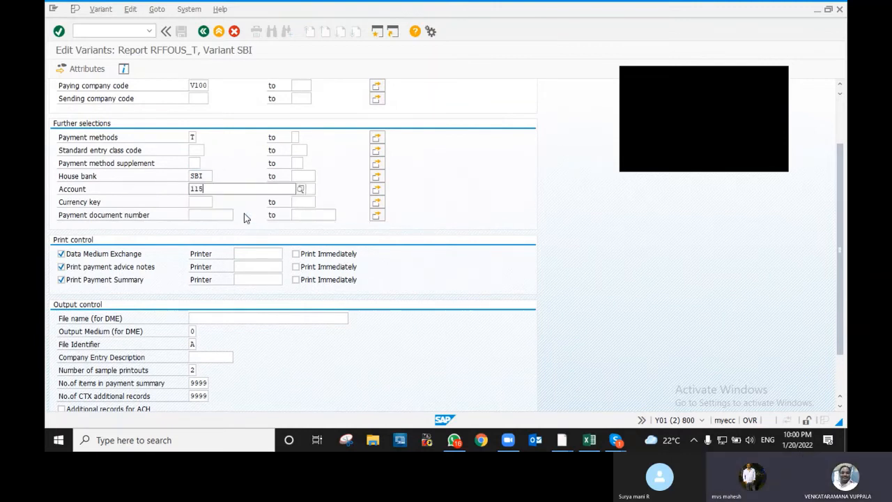
pyautogui.click(194, 202)
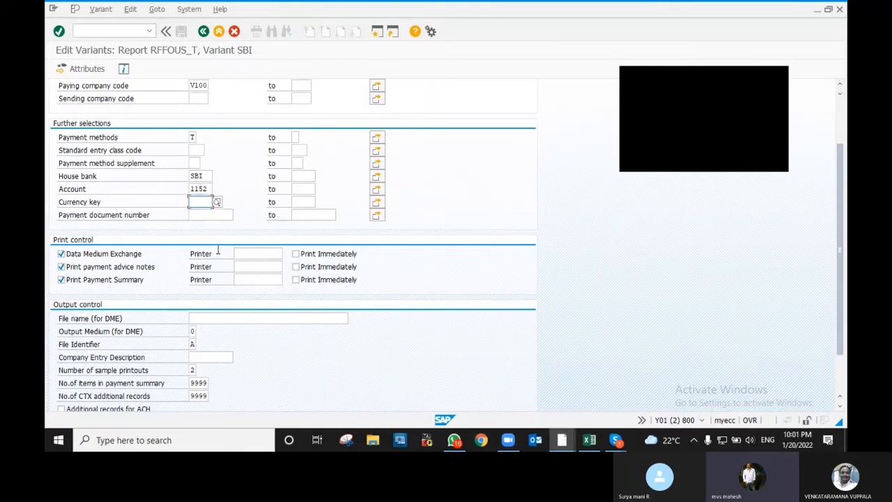
pyautogui.write('INR')
pyautogui.press('Tab')
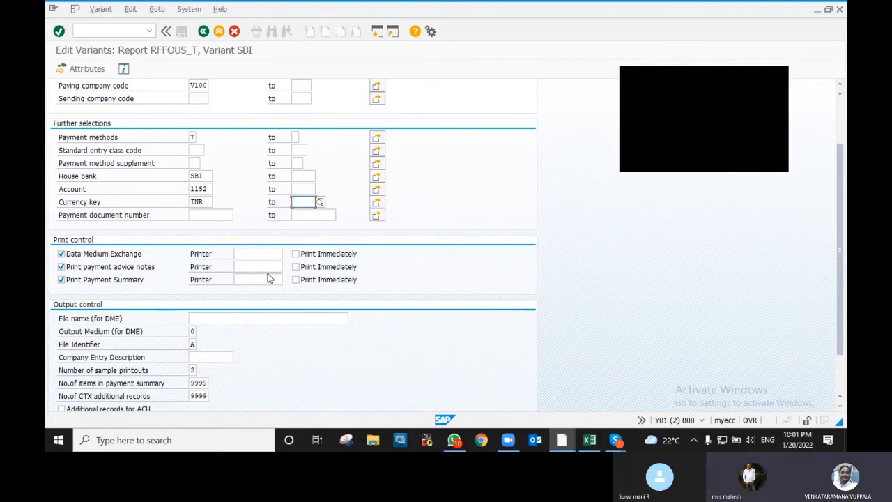
# - Enter printer LP01 for data medium exchange, payment advice notes and payment summary
pyautogui.click(250, 253)
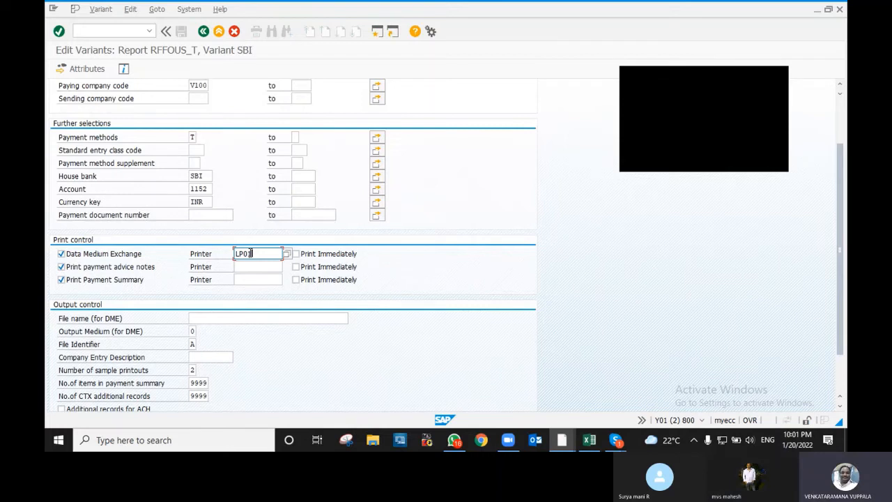
pyautogui.press('Down')
pyautogui.write('LP')
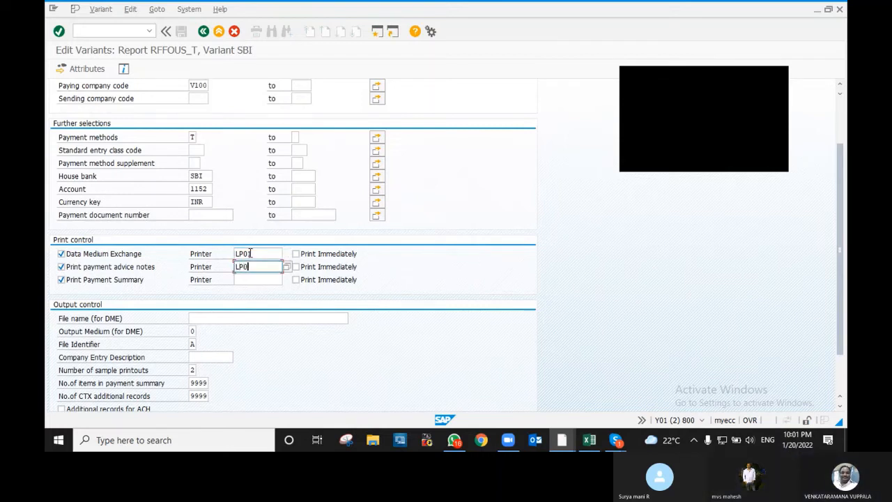
pyautogui.press('Down')
pyautogui.write('LP01')
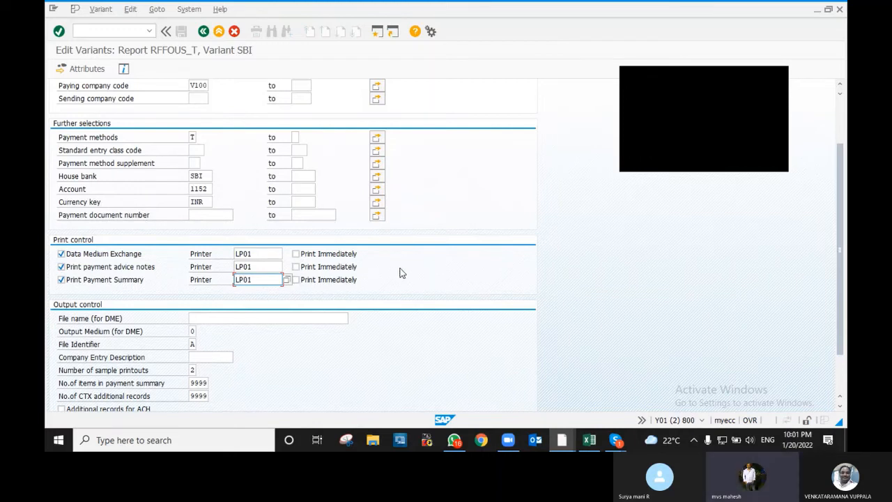
pyautogui.scroll(-2, 417, 257)
pyautogui.scroll(-2, 417, 264)
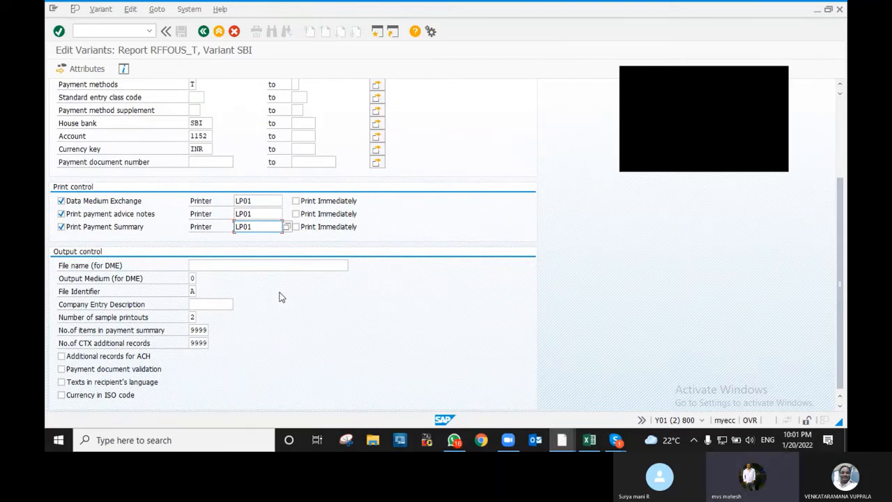
pyautogui.scroll(8, 279, 292)
pyautogui.scroll(1, 280, 294)
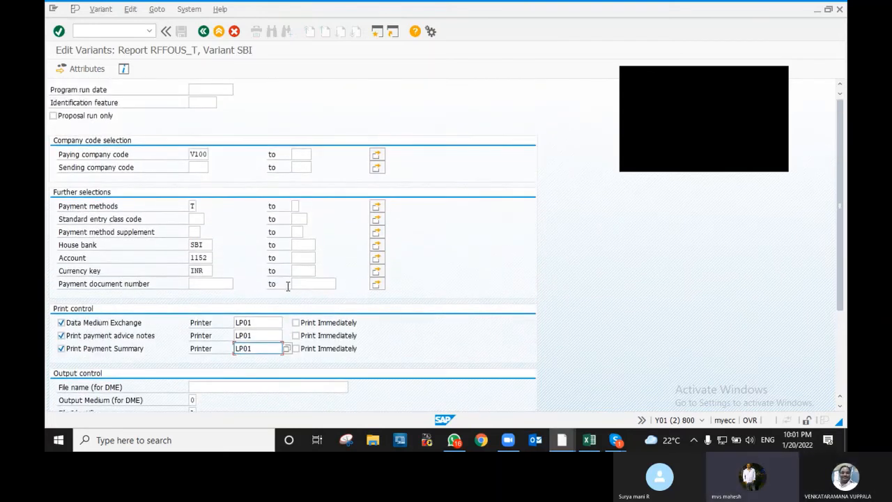
# - Check the SBI variant's attributes, then leave and confirm saving its values
pyautogui.click(206, 92)
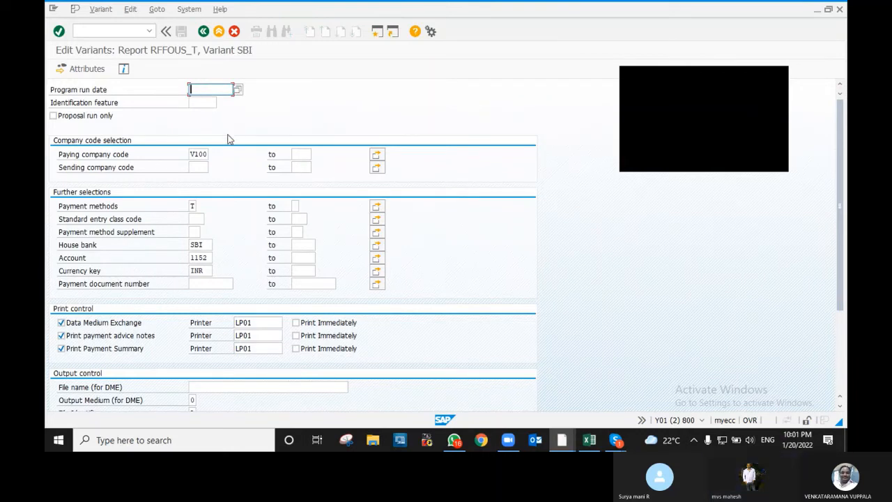
pyautogui.click(87, 71)
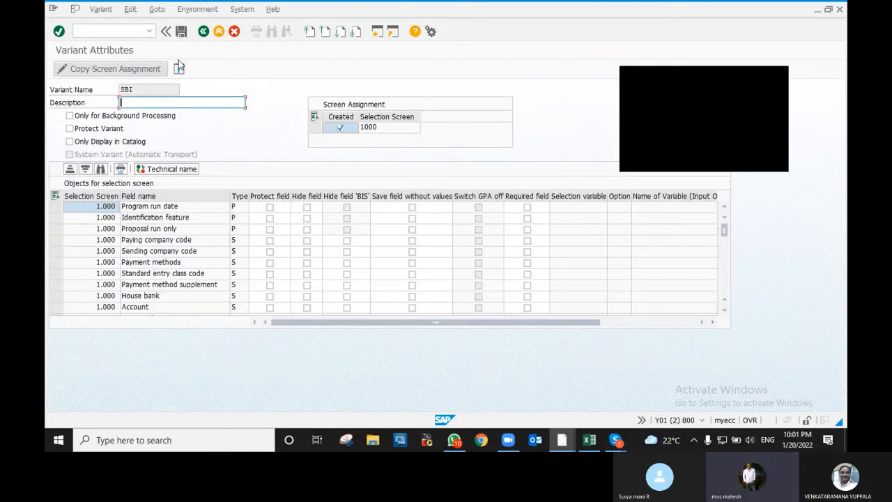
pyautogui.click(203, 32)
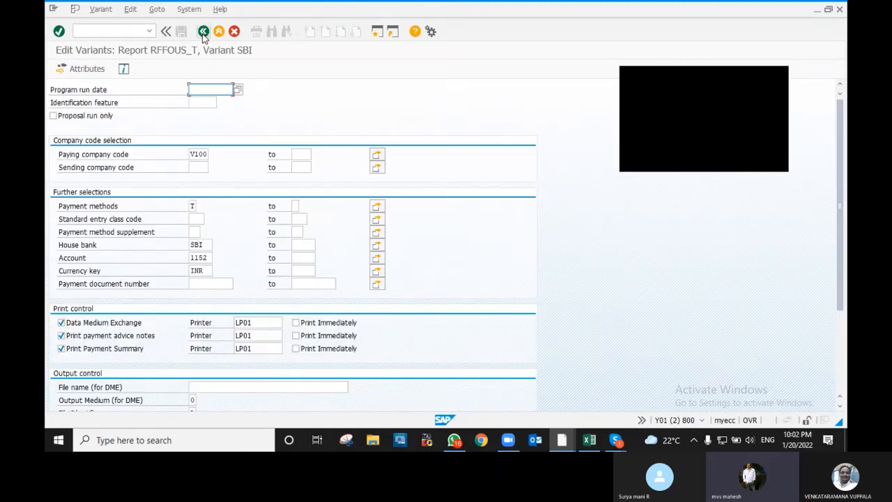
pyautogui.click(203, 32)
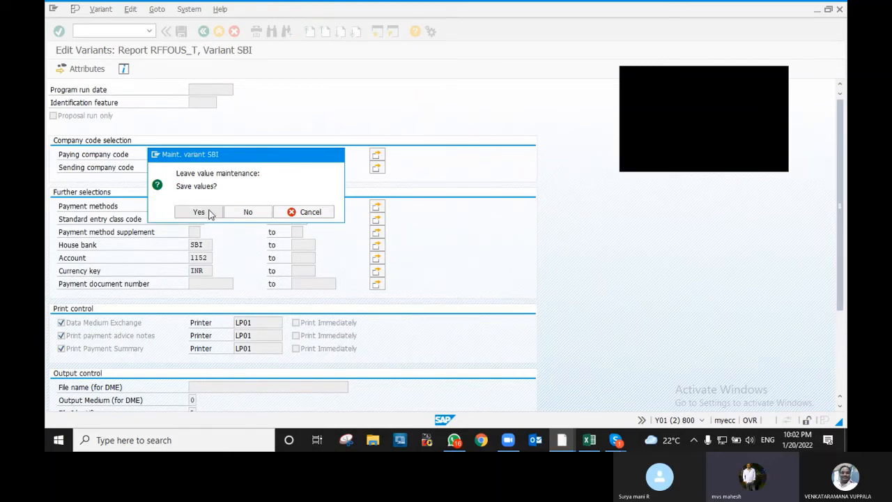
pyautogui.click(203, 212)
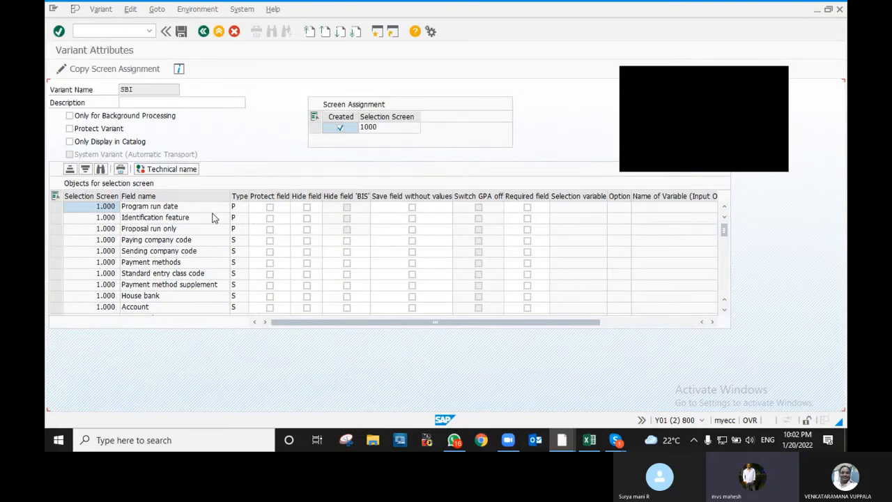
# - Give the variant the description 'STATE BANK OF INDIA' and save it
pyautogui.click(204, 103)
pyautogui.write('STAT')
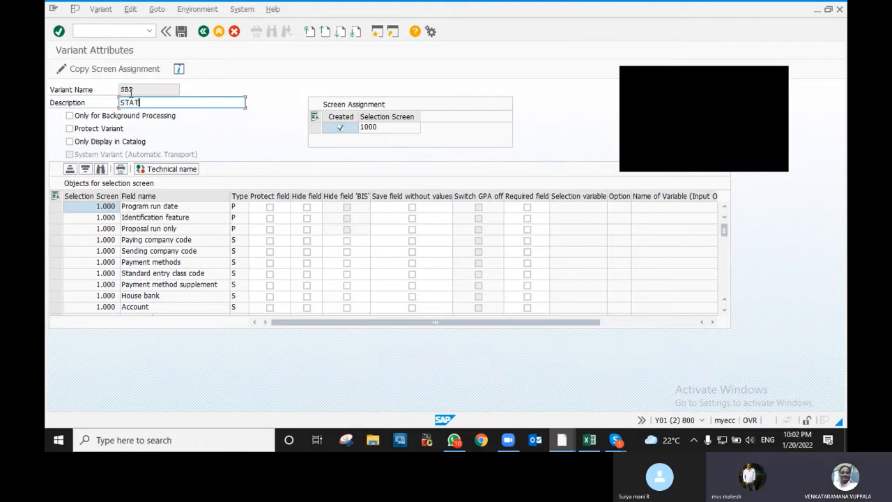
pyautogui.write('E BAK O')
pyautogui.press('BackSpace')
pyautogui.write('BAK O')
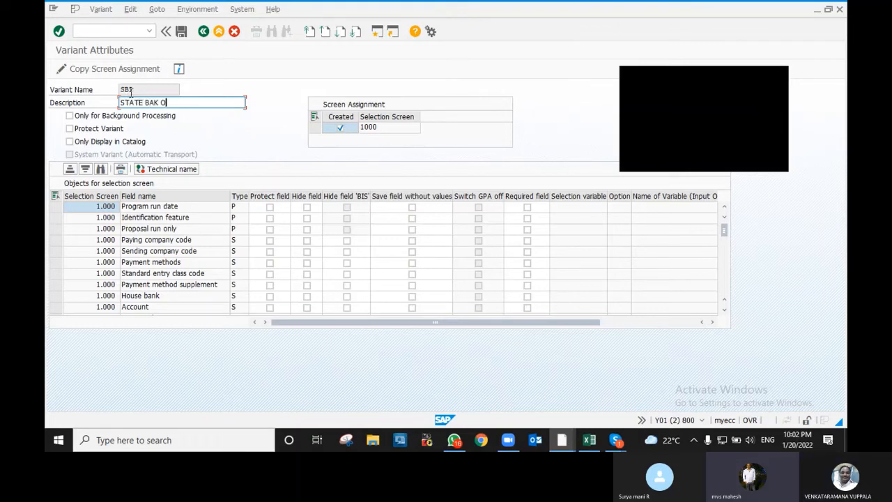
pyautogui.write('NK OF INDIA')
pyautogui.click(182, 32)
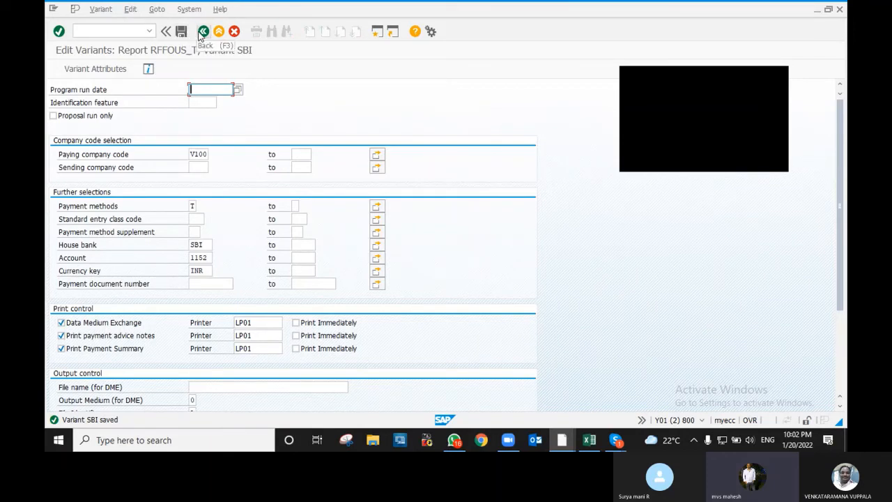
# - Keep SBI for RFFOUS_T, save the WEEK1 parameters, and review the run status
pyautogui.click(201, 32)
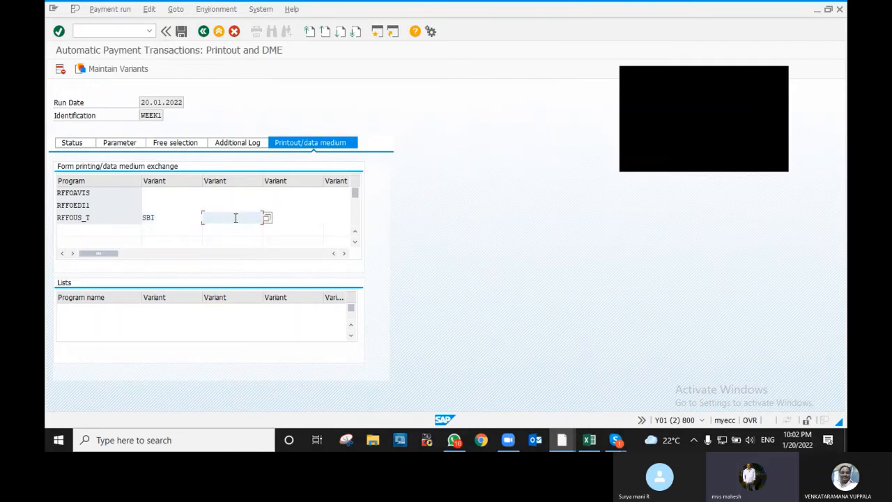
pyautogui.click(232, 218)
pyautogui.click(186, 219)
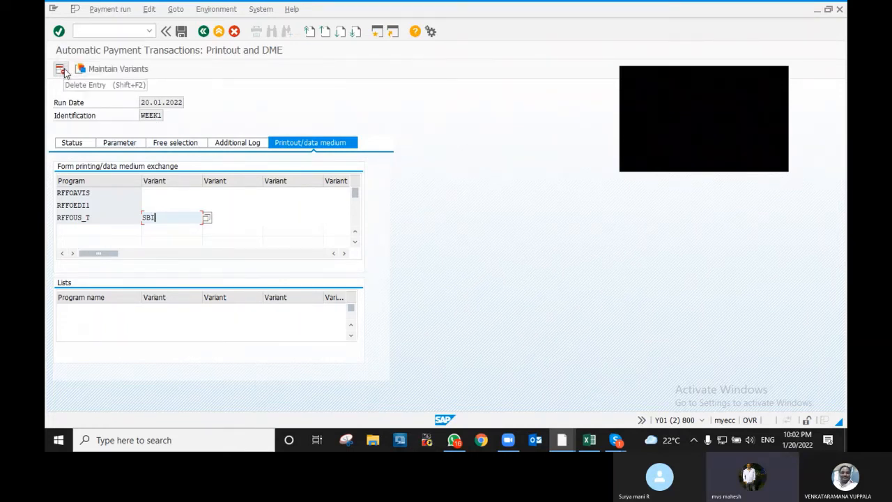
pyautogui.click(83, 145)
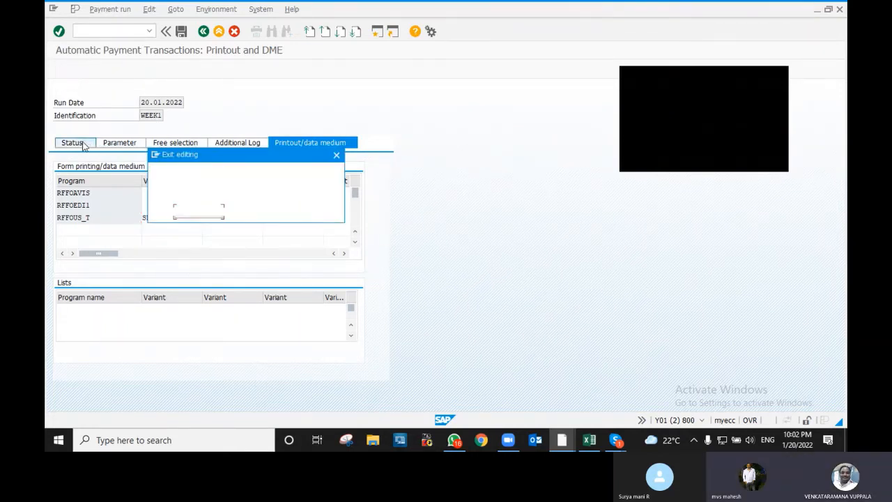
pyautogui.click(196, 211)
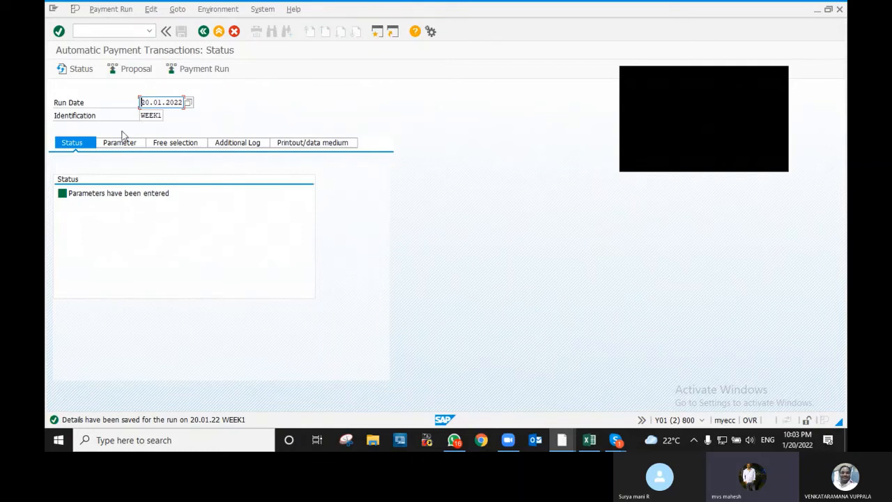
pyautogui.click(132, 69)
pyautogui.moveTo(175, 197); pyautogui.dragTo(57, 199)
pyautogui.click(83, 200)
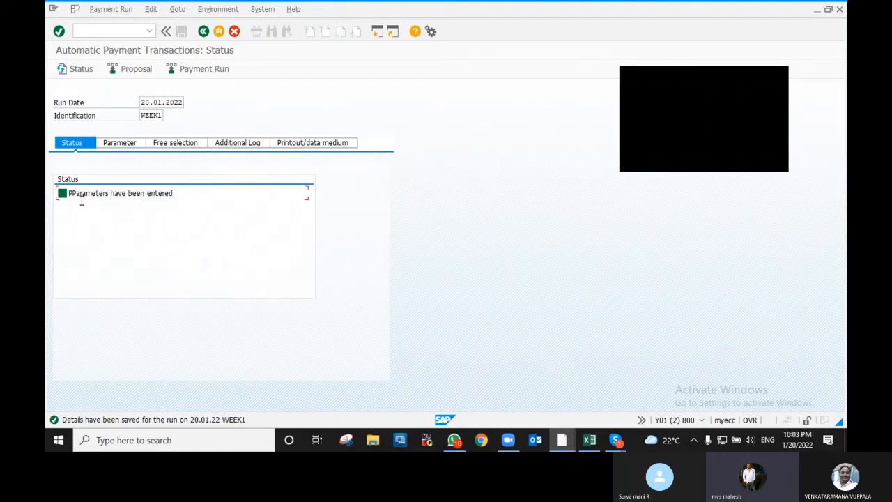
pyautogui.click(145, 210)
# - Schedule the WEEK1 proposal to start immediately, refresh, and display its 1.491.000,00 INR exception
pyautogui.click(124, 70)
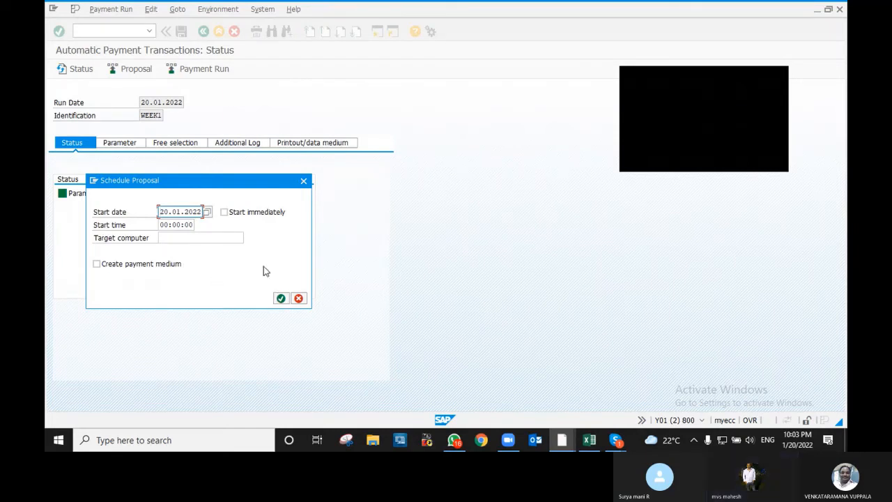
pyautogui.click(223, 212)
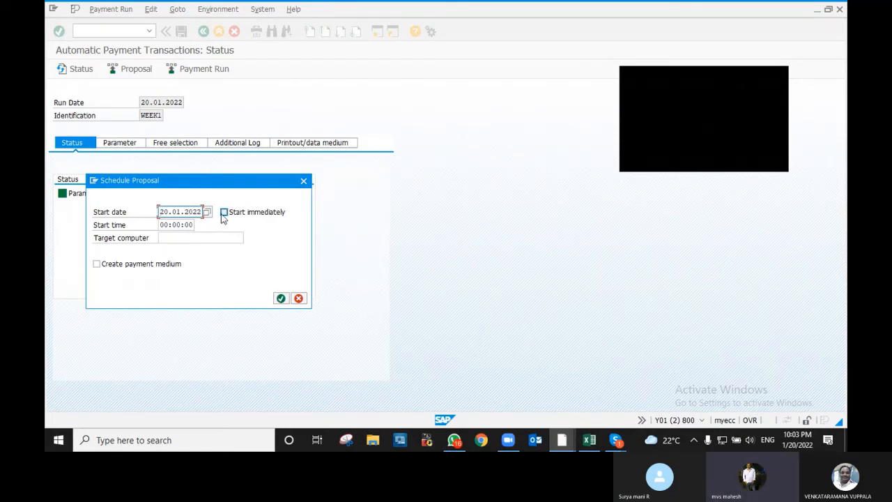
pyautogui.click(280, 299)
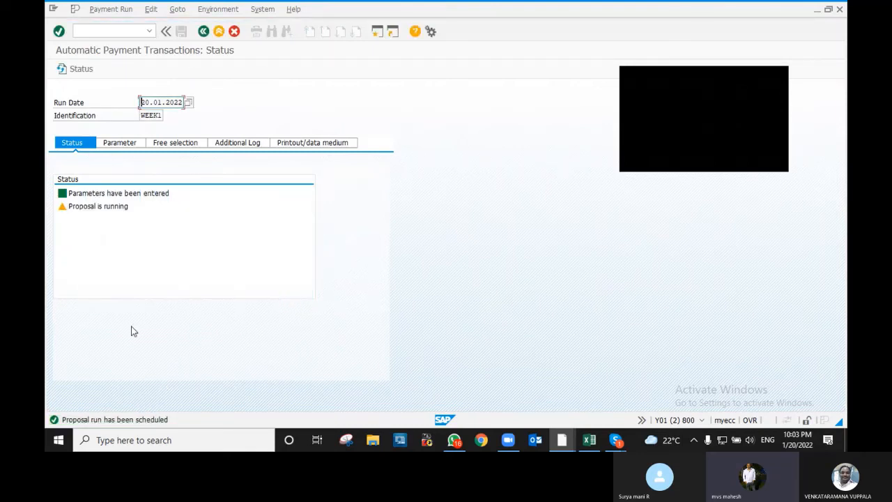
pyautogui.press('Return')
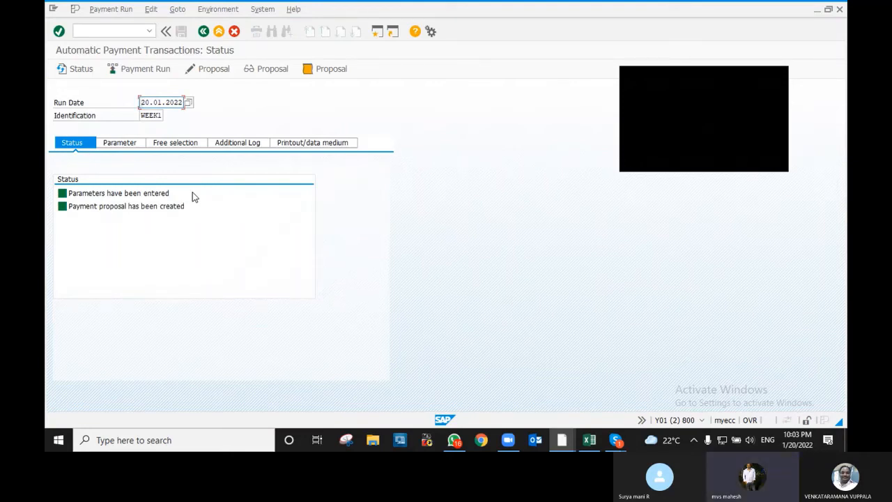
pyautogui.click(271, 72)
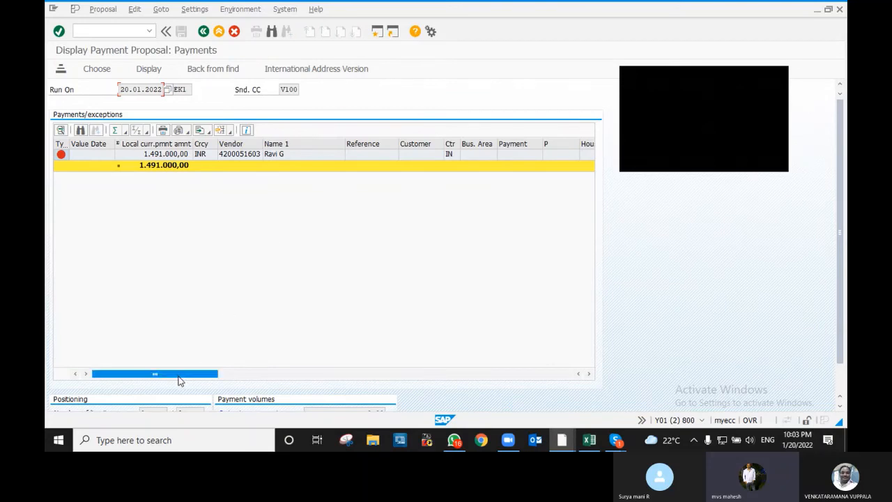
# - Edit the WEEK1 proposal for all accounting clerks and open the 1.491.000,00 INR payment line
pyautogui.moveTo(178, 380)
pyautogui.mouseDown()
pyautogui.moveTo(309, 379)
pyautogui.moveTo(163, 380)
pyautogui.mouseUp()
pyautogui.click(204, 31)
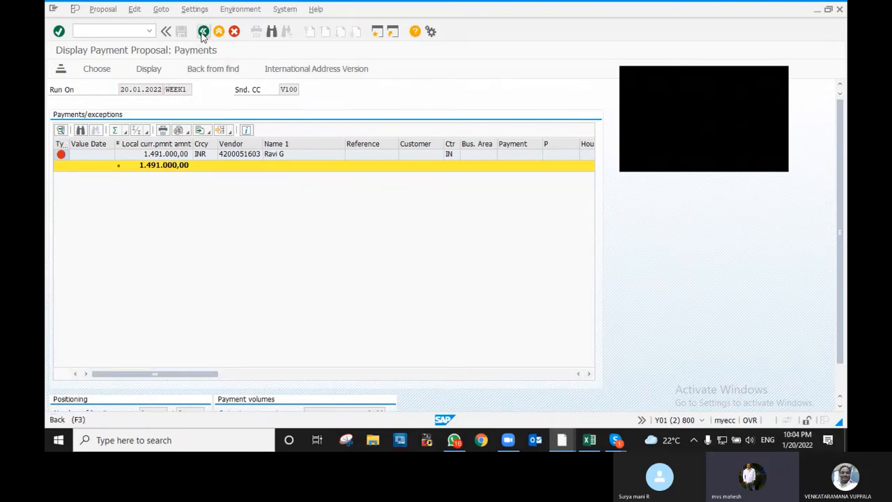
pyautogui.click(206, 75)
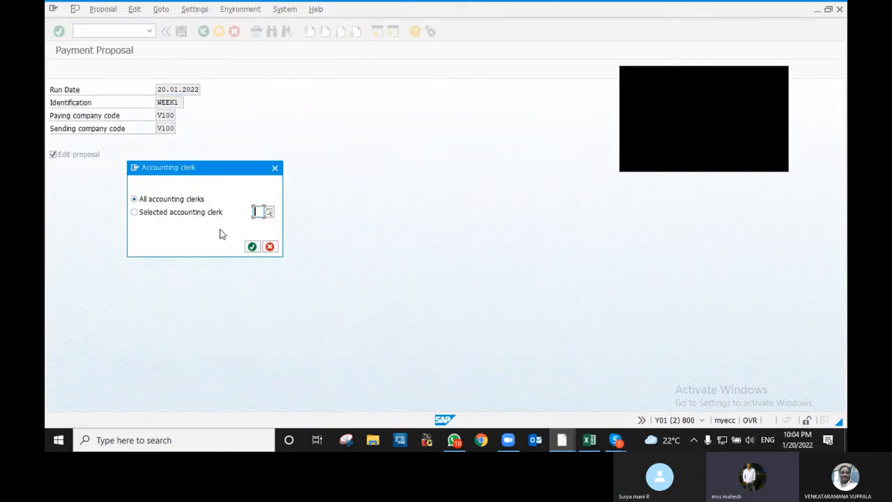
pyautogui.click(247, 241)
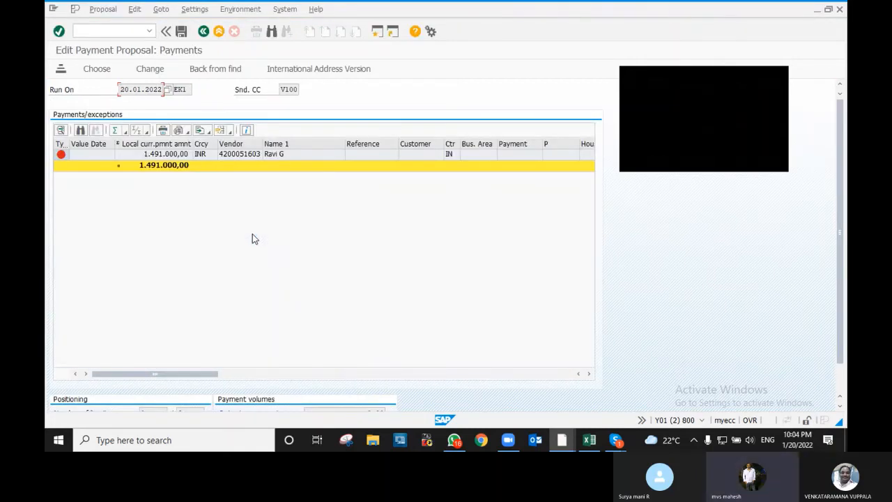
pyautogui.hscroll(1, 252, 234)
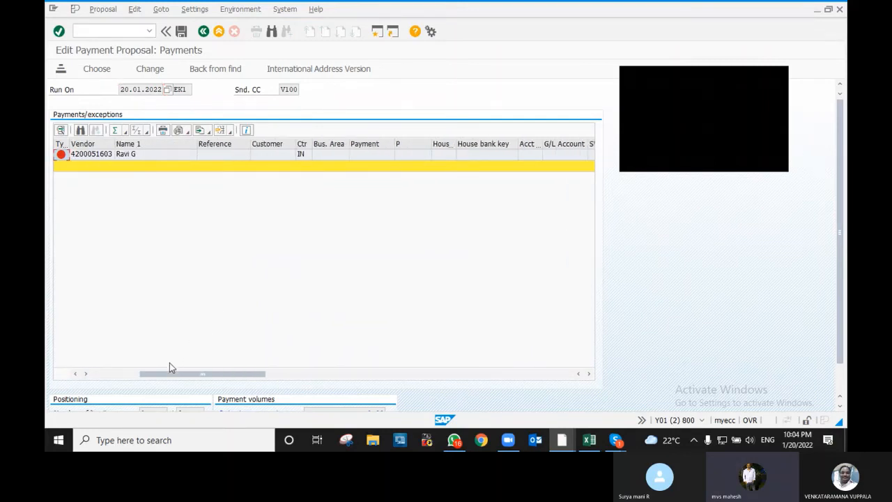
pyautogui.moveTo(160, 374); pyautogui.dragTo(94, 374)
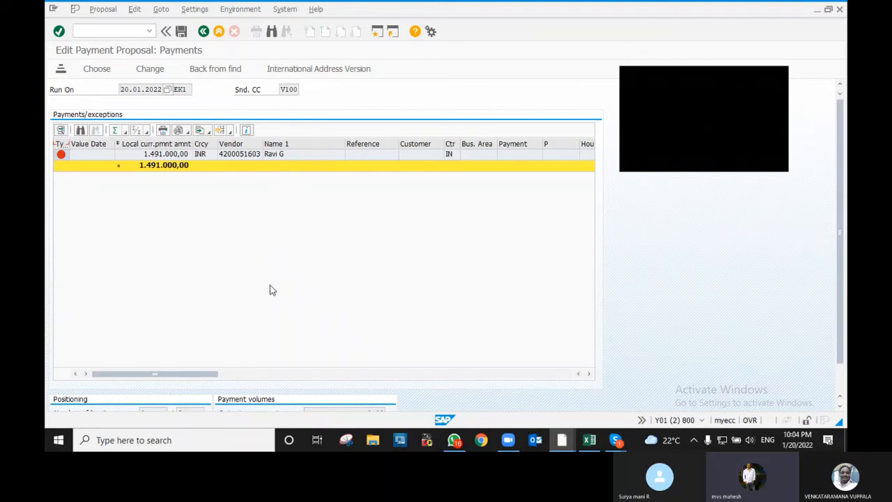
pyautogui.click(166, 156)
pyautogui.doubleClick(167, 156)
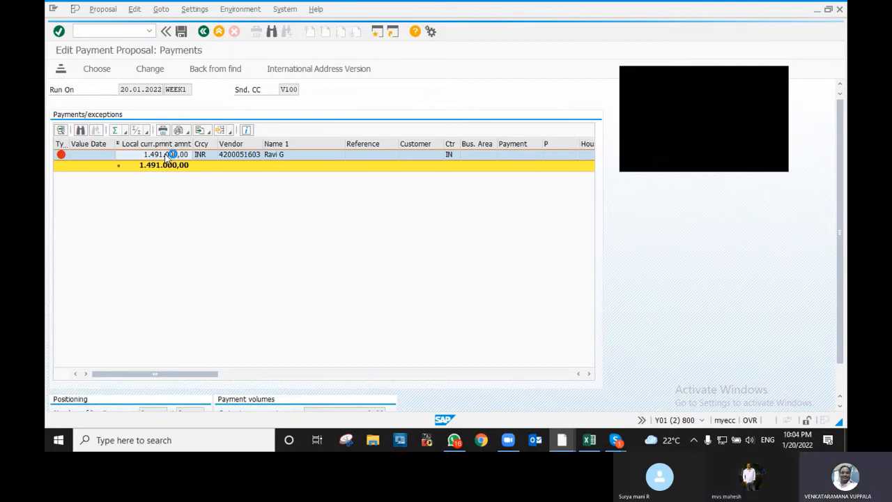
pyautogui.doubleClick(170, 154)
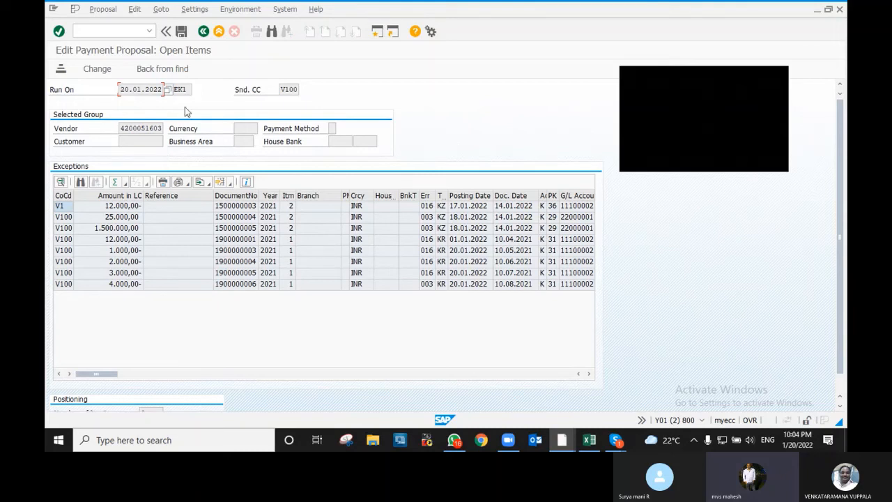
pyautogui.click(589, 374)
pyautogui.click(589, 375)
pyautogui.click(588, 374)
pyautogui.click(589, 375)
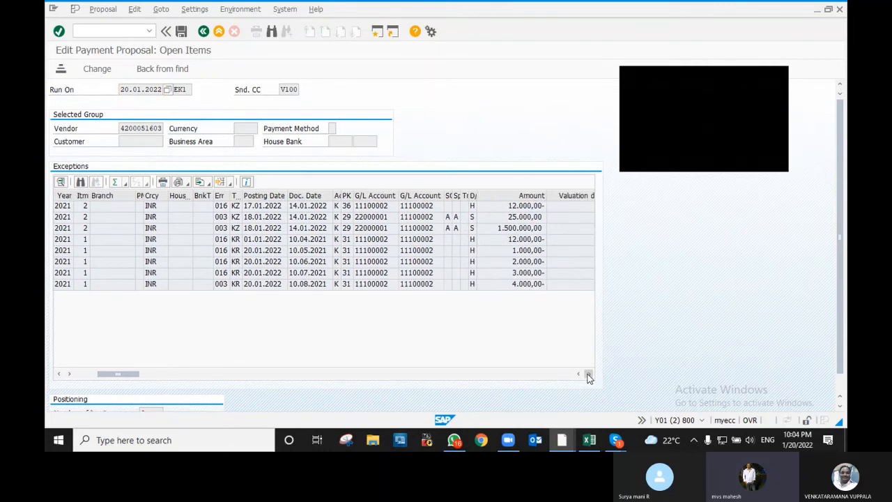
pyautogui.click(588, 375)
pyautogui.click(588, 375)
pyautogui.click(588, 375)
pyautogui.click(589, 375)
pyautogui.click(589, 375)
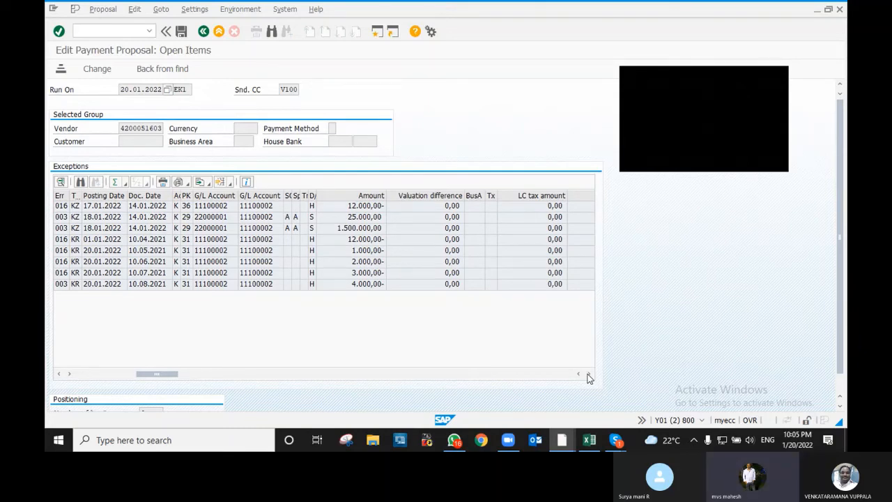
pyautogui.click(587, 374)
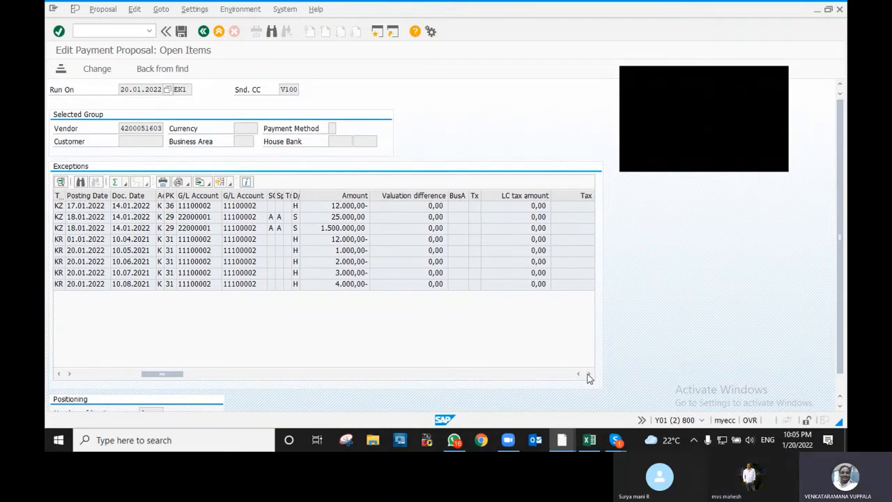
pyautogui.click(587, 375)
pyautogui.click(588, 375)
pyautogui.click(588, 374)
pyautogui.click(588, 374)
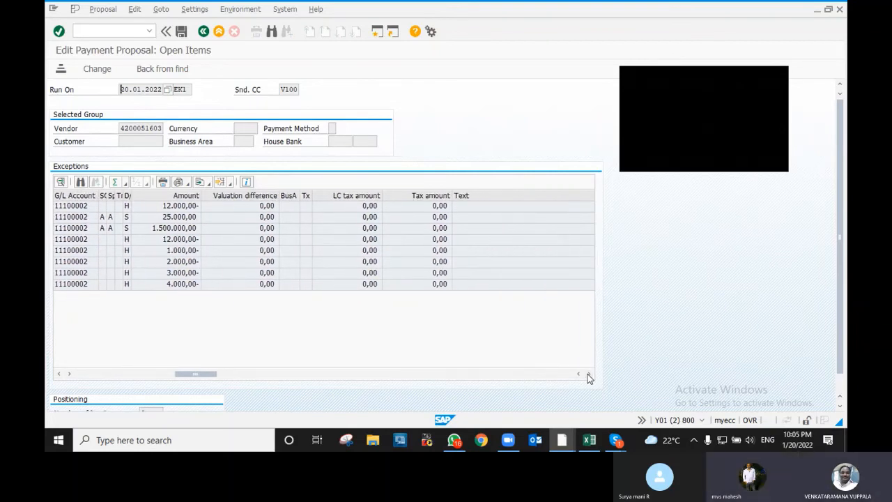
pyautogui.click(588, 374)
pyautogui.click(588, 375)
pyautogui.click(587, 374)
pyautogui.click(587, 374)
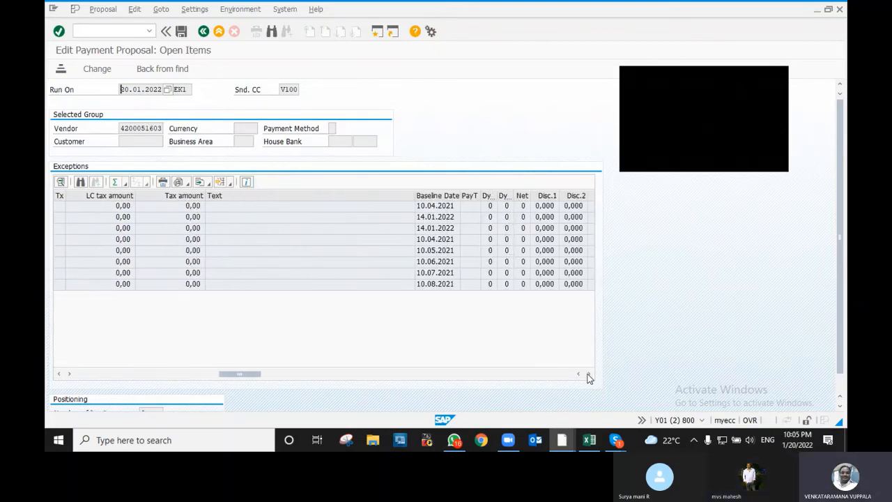
pyautogui.click(588, 374)
pyautogui.click(588, 374)
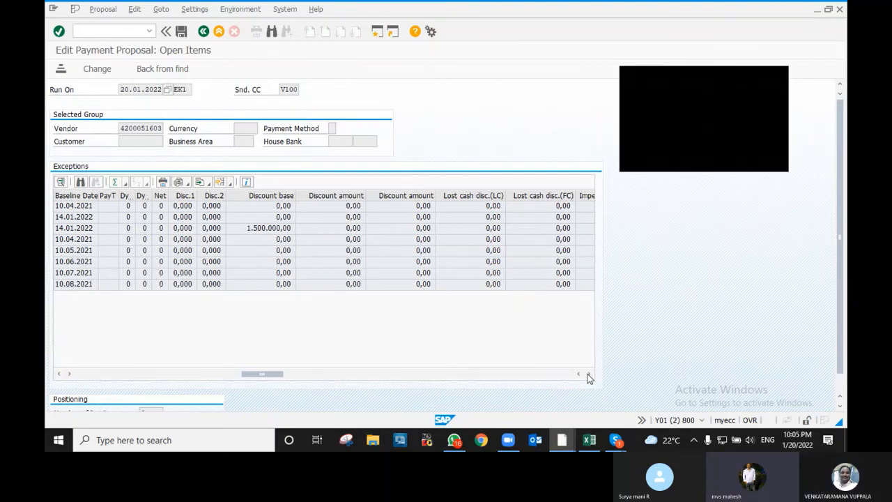
pyautogui.click(588, 374)
pyautogui.click(588, 374)
pyautogui.click(588, 374)
pyautogui.click(588, 374)
pyautogui.click(587, 374)
pyautogui.click(587, 374)
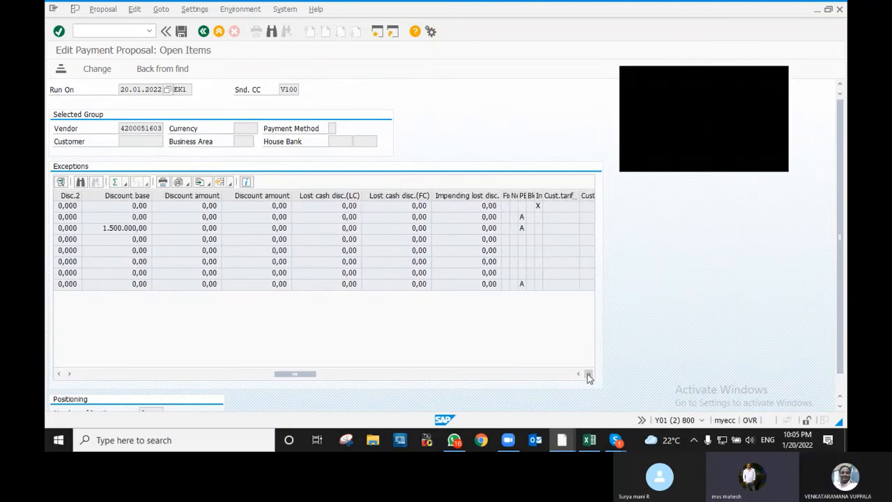
pyautogui.click(588, 374)
pyautogui.click(587, 374)
pyautogui.click(588, 374)
pyautogui.click(588, 374)
pyautogui.click(588, 374)
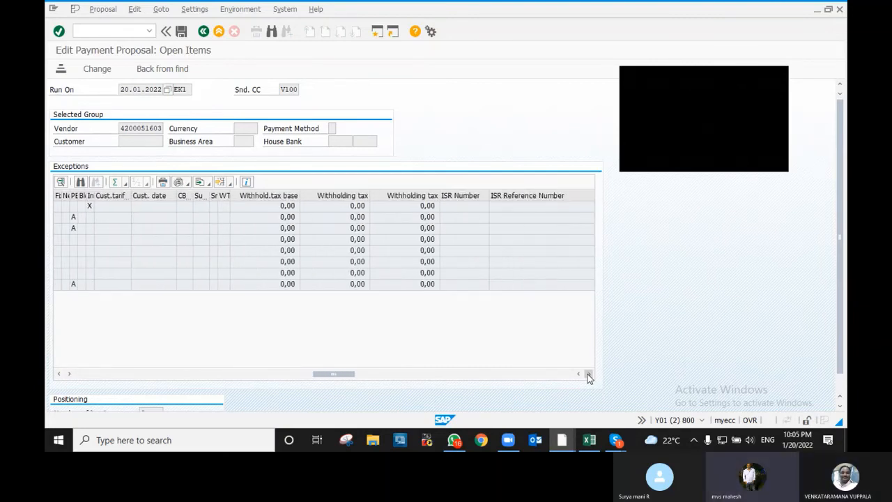
pyautogui.click(587, 375)
pyautogui.click(588, 374)
pyautogui.click(588, 374)
pyautogui.click(588, 375)
pyautogui.click(588, 374)
pyautogui.click(588, 375)
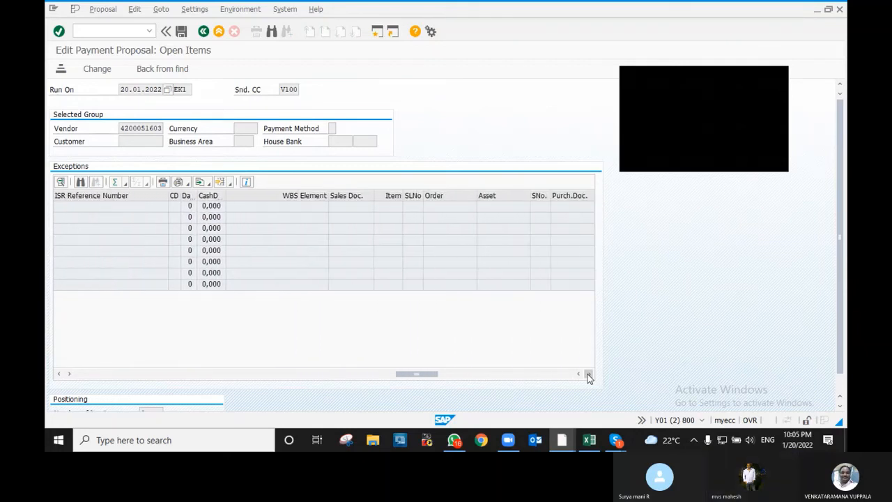
pyautogui.click(587, 374)
pyautogui.click(587, 374)
pyautogui.click(587, 374)
pyautogui.click(587, 374)
pyautogui.click(587, 374)
pyautogui.click(587, 374)
pyautogui.click(587, 374)
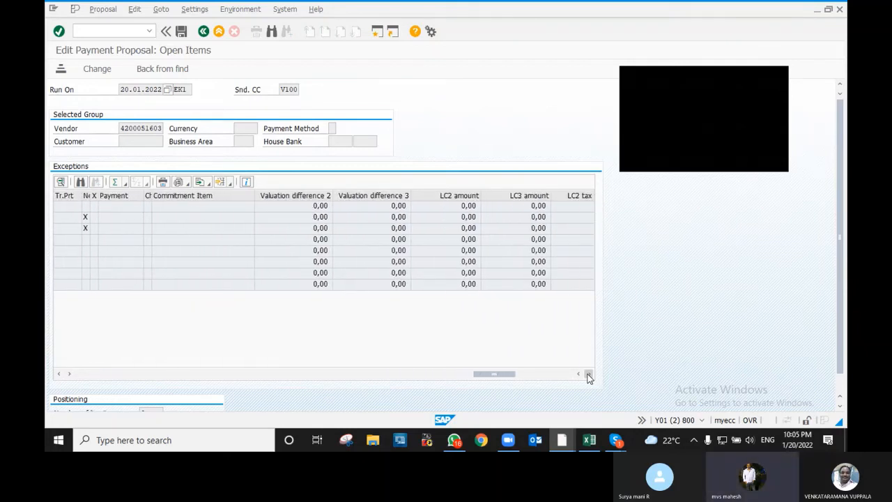
pyautogui.click(587, 374)
pyautogui.click(588, 374)
pyautogui.click(587, 374)
pyautogui.click(587, 374)
pyautogui.click(588, 374)
pyautogui.click(588, 374)
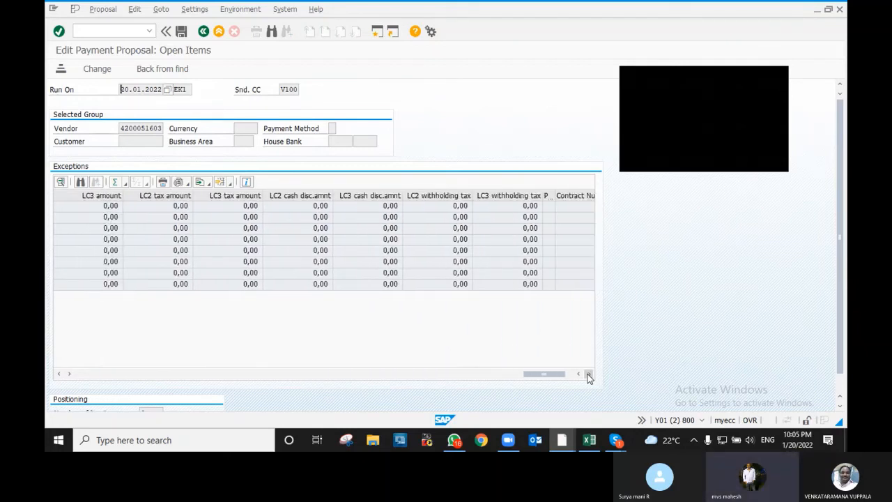
pyautogui.click(587, 375)
pyautogui.moveTo(563, 377); pyautogui.dragTo(174, 370)
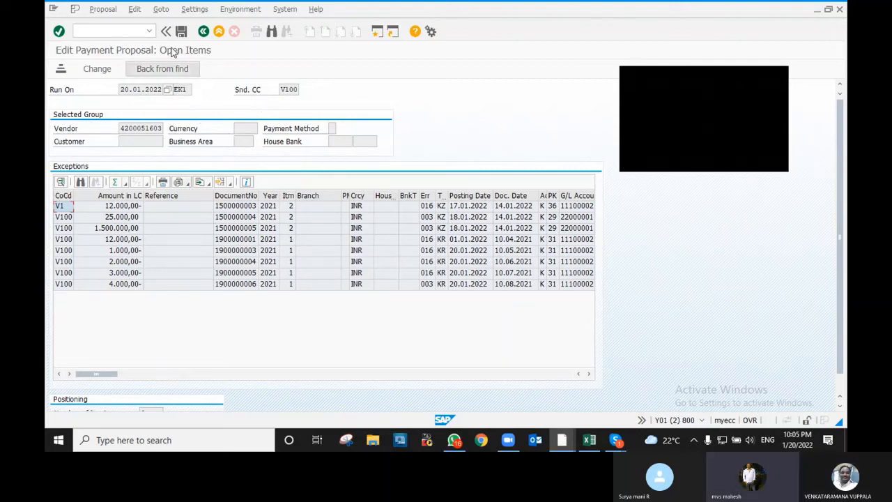
# - Review the first exception item's line-item details, then start a new SAP session
pyautogui.click(126, 206)
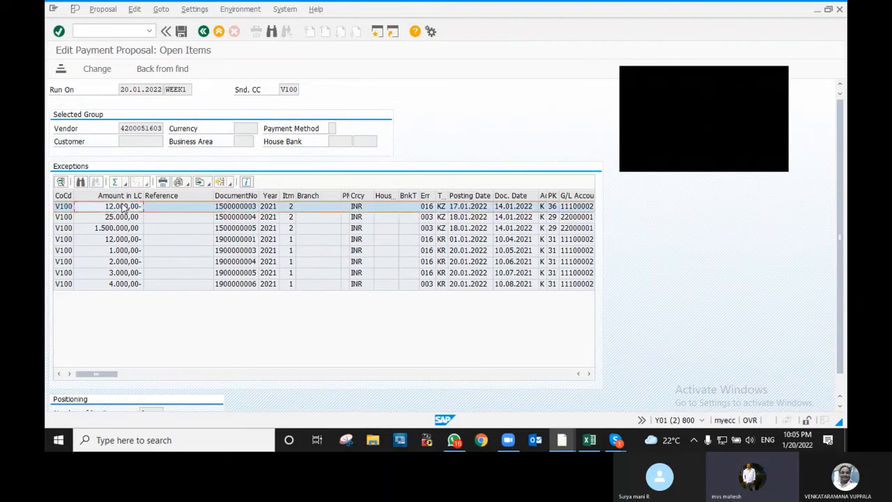
pyautogui.click(97, 68)
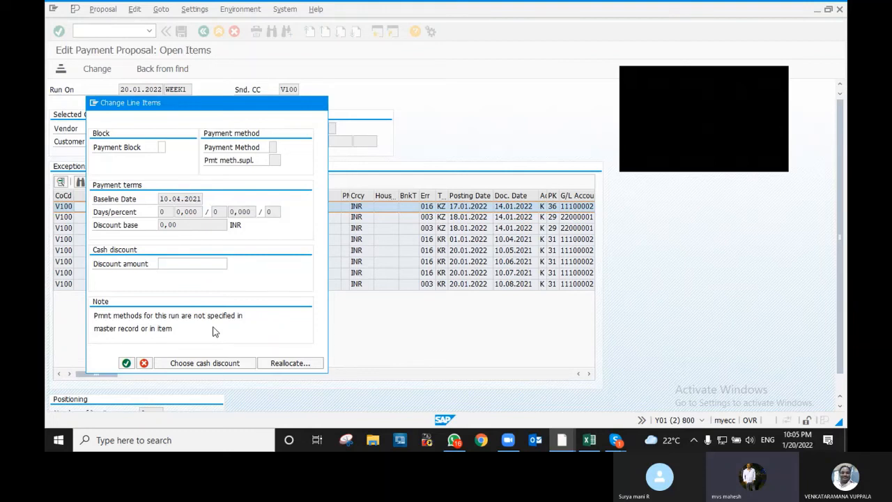
pyautogui.click(128, 364)
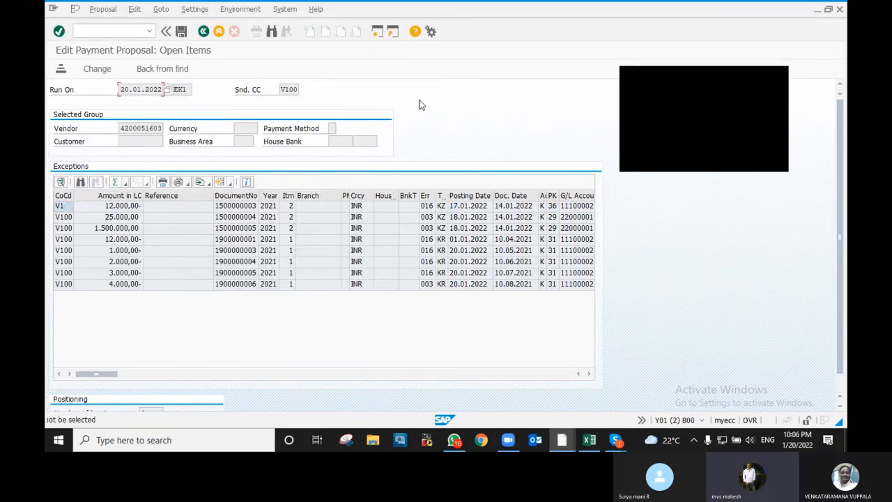
pyautogui.click(378, 32)
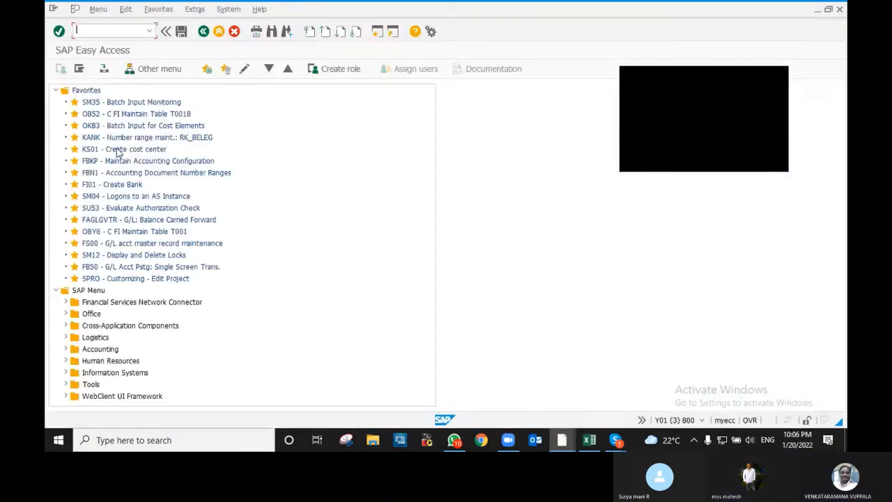
pyautogui.doubleClick(103, 279)
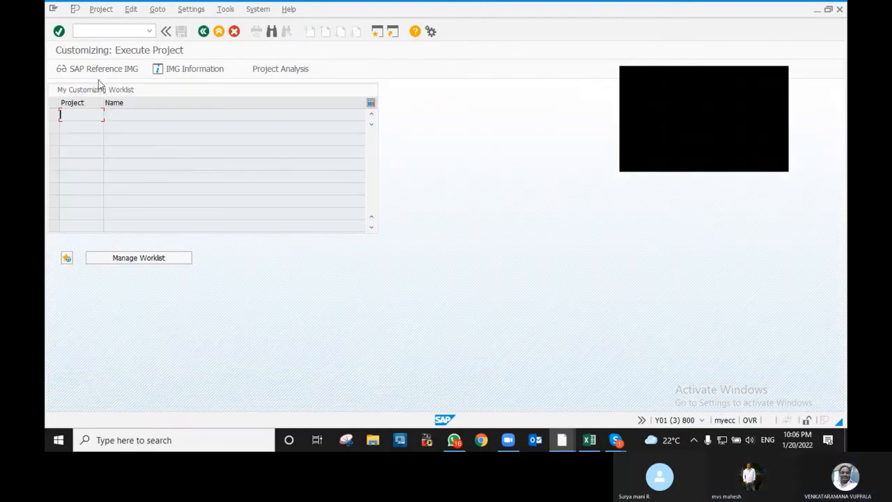
pyautogui.click(73, 69)
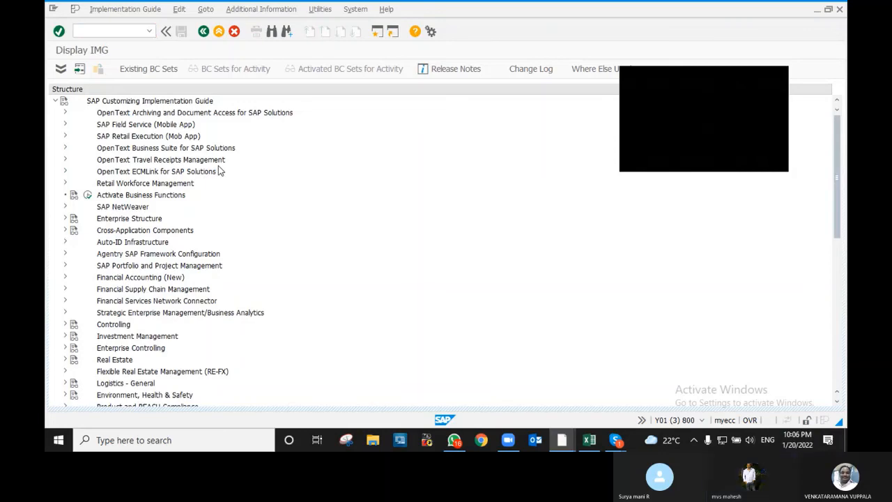
pyautogui.press('F3')
pyautogui.press('F3')
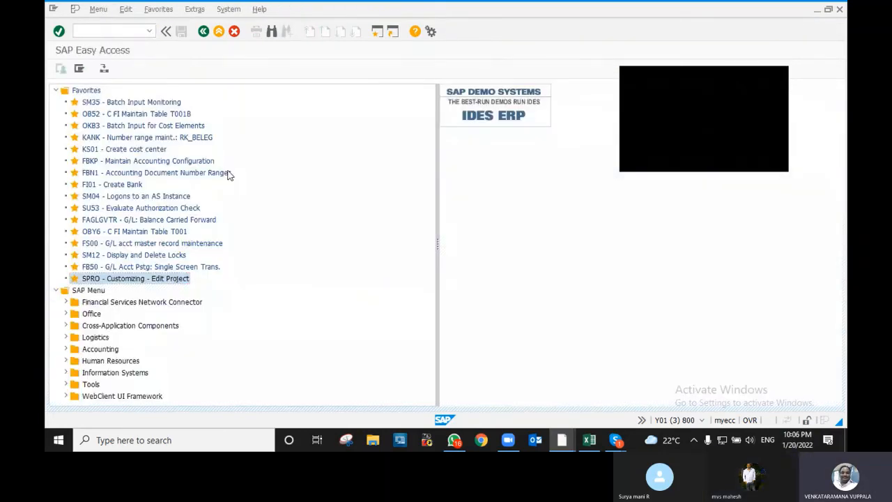
pyautogui.press('F3')
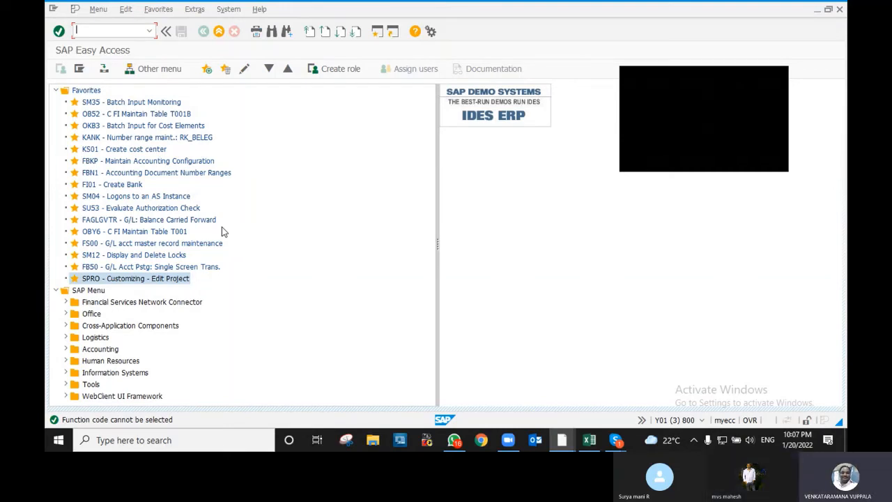
pyautogui.write('02')
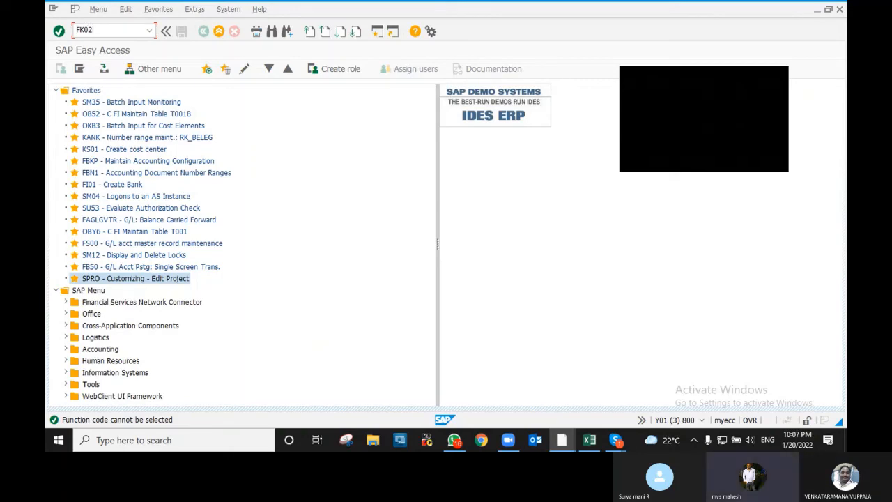
# - Open the vendor in FK02 with all data areas and advance to V100 payment transactions
pyautogui.press('Return')
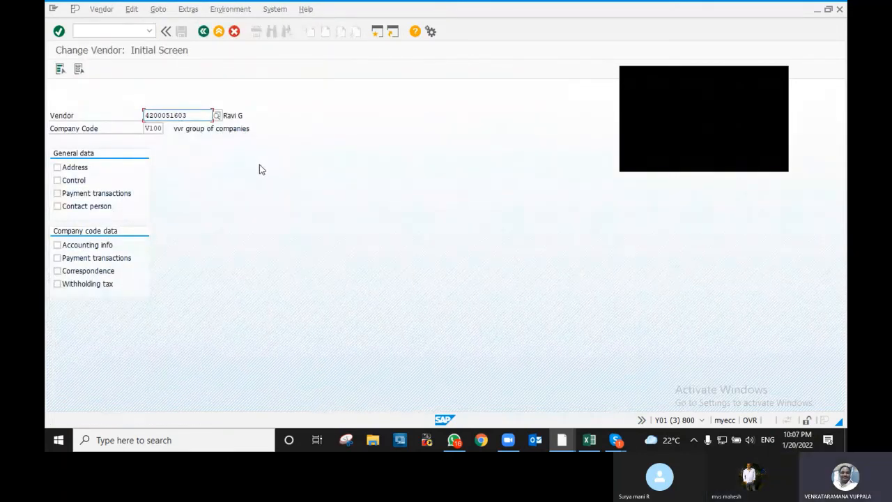
pyautogui.press('Return')
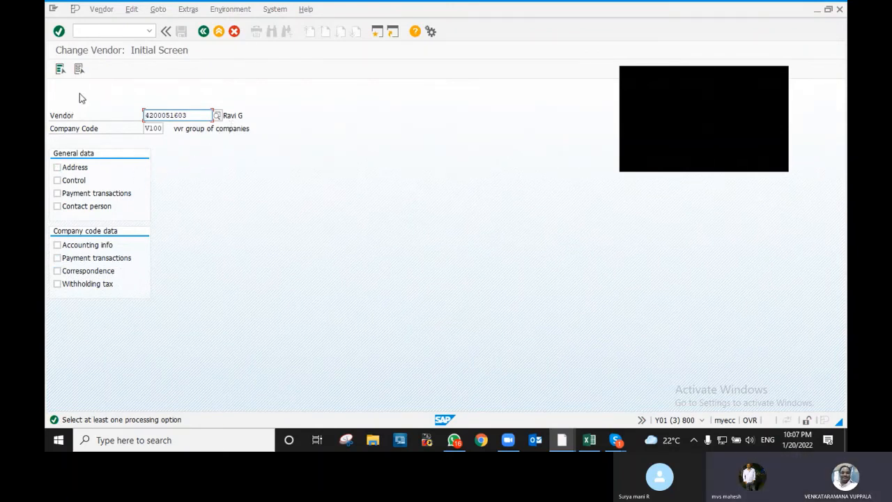
pyautogui.click(61, 70)
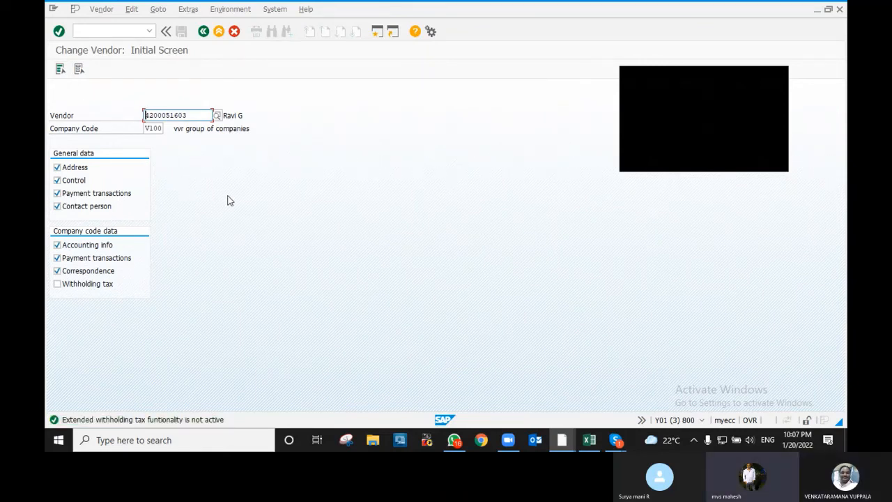
pyautogui.press('Return')
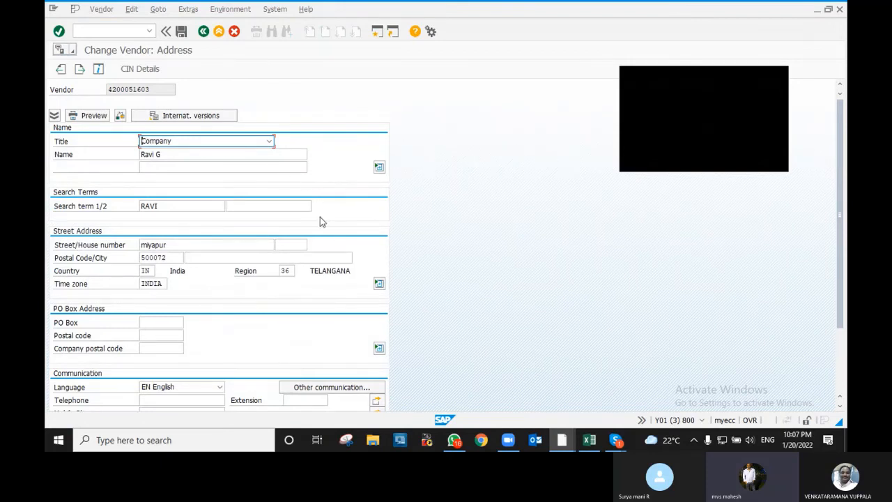
pyautogui.scroll(-3, 338, 240)
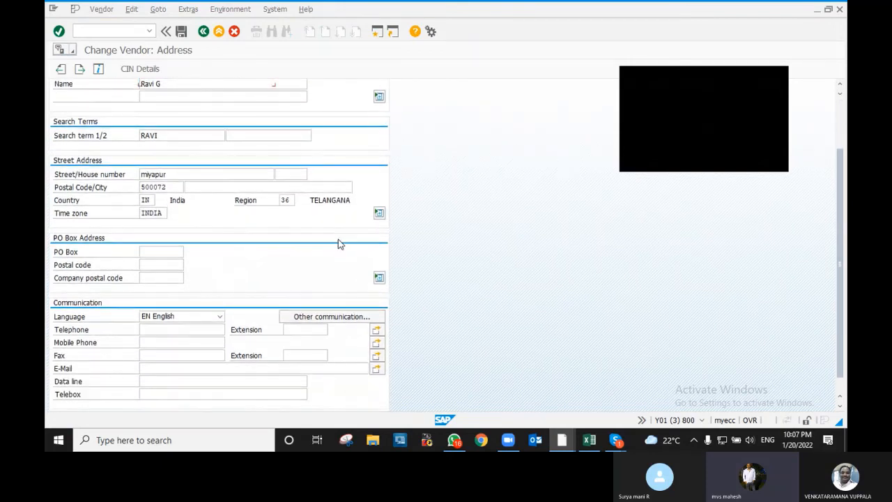
pyautogui.press('Return')
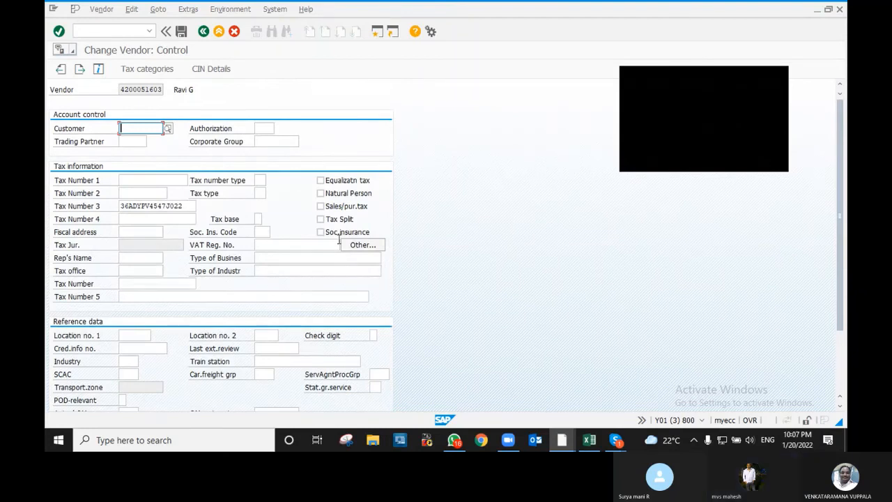
pyautogui.press('Return')
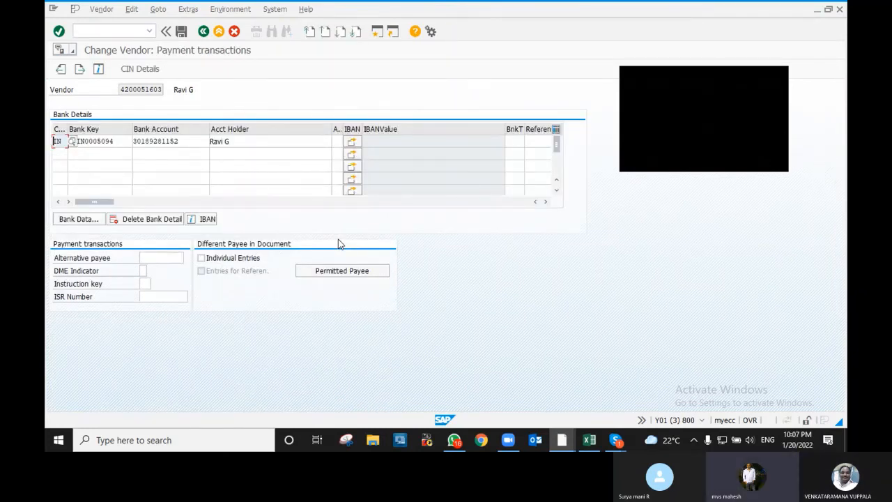
pyautogui.press('Return')
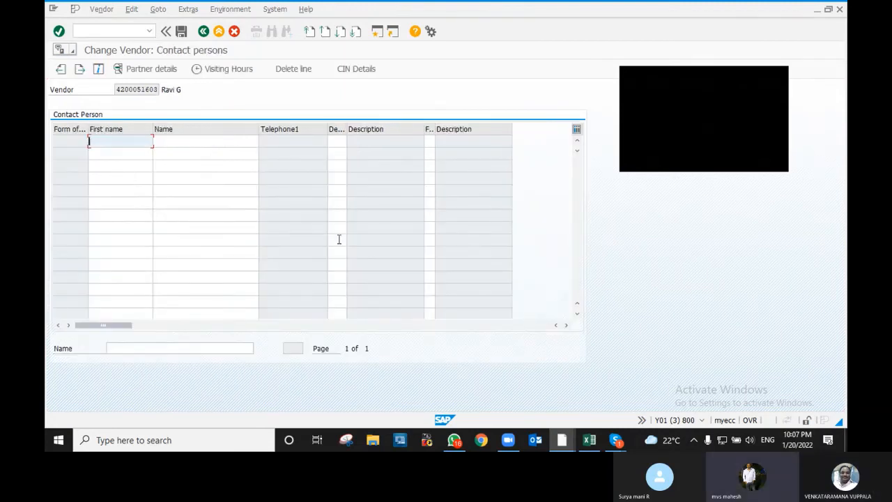
pyautogui.press('Return')
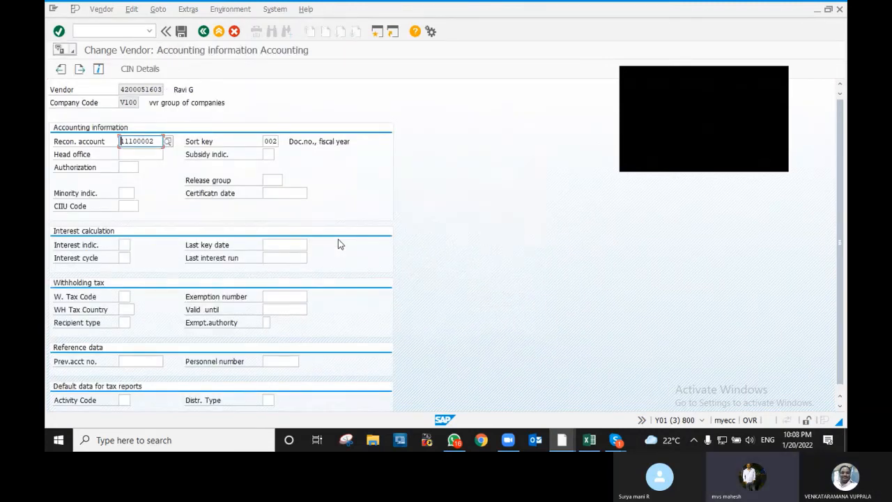
pyautogui.press('Return')
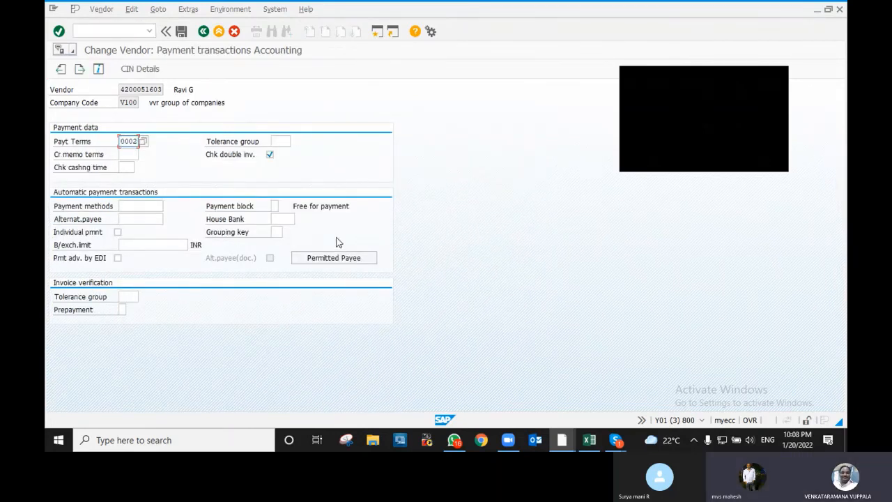
# - Set the vendor's V100 payment methods to CT and save the vendor change
pyautogui.click(136, 207)
pyautogui.write('T')
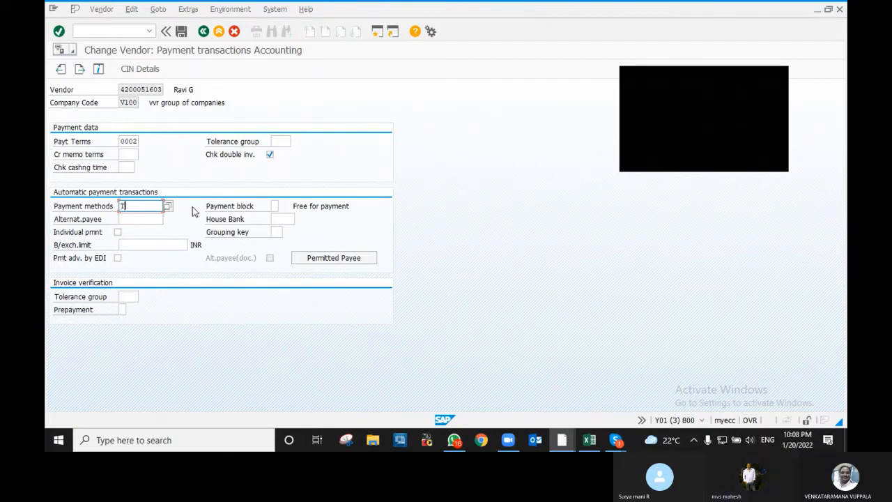
pyautogui.press('Return')
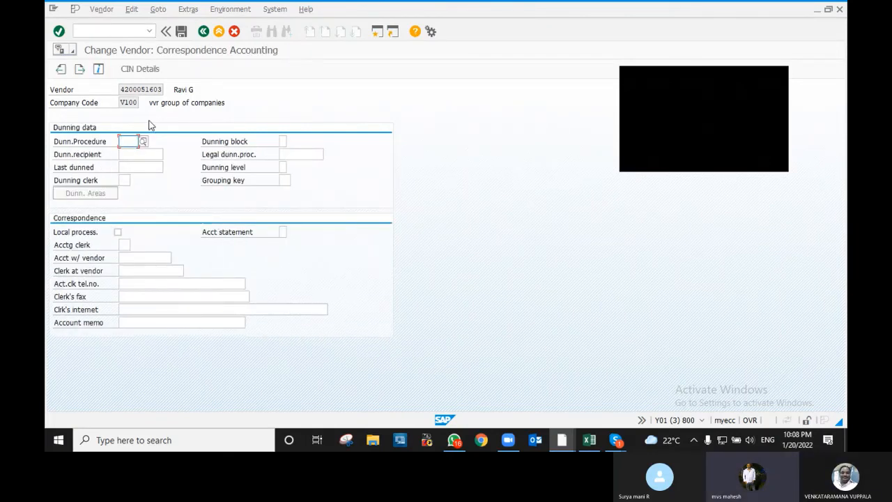
pyautogui.click(202, 34)
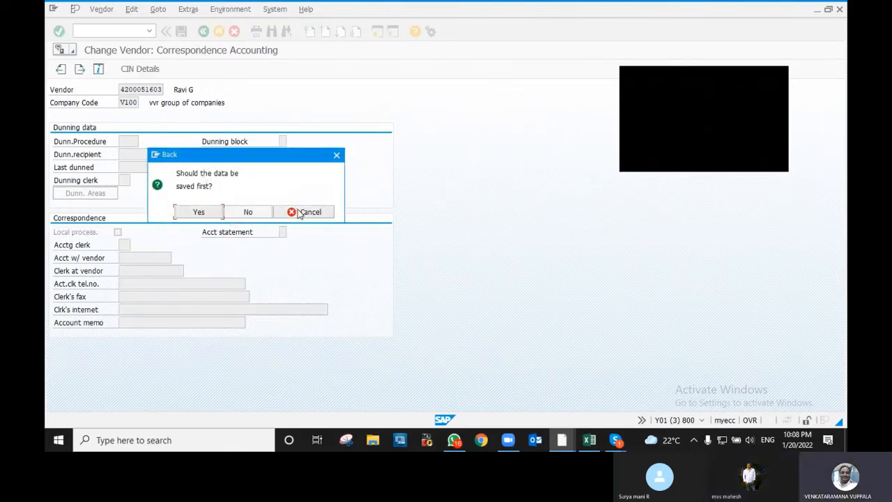
pyautogui.click(305, 212)
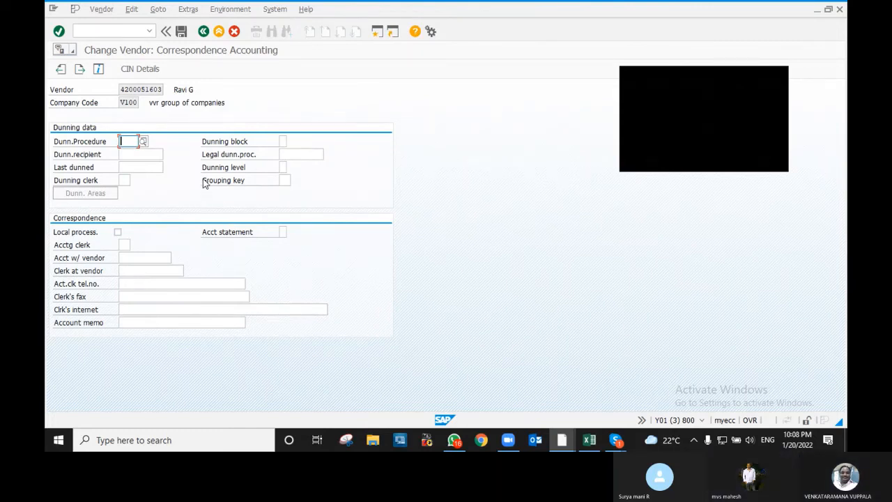
pyautogui.press('F12')
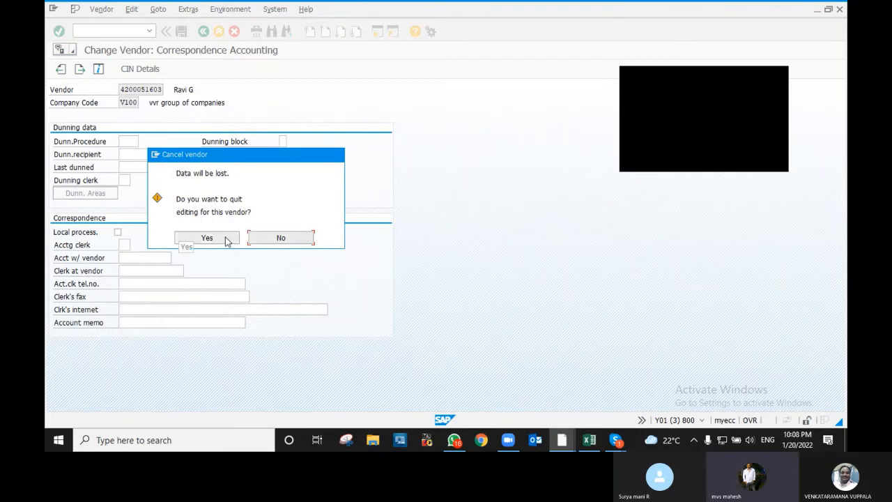
pyautogui.click(272, 238)
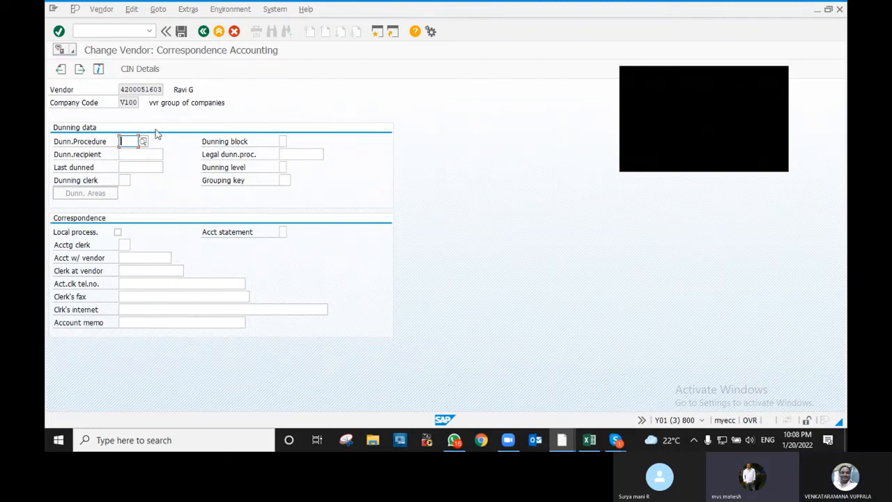
pyautogui.click(61, 68)
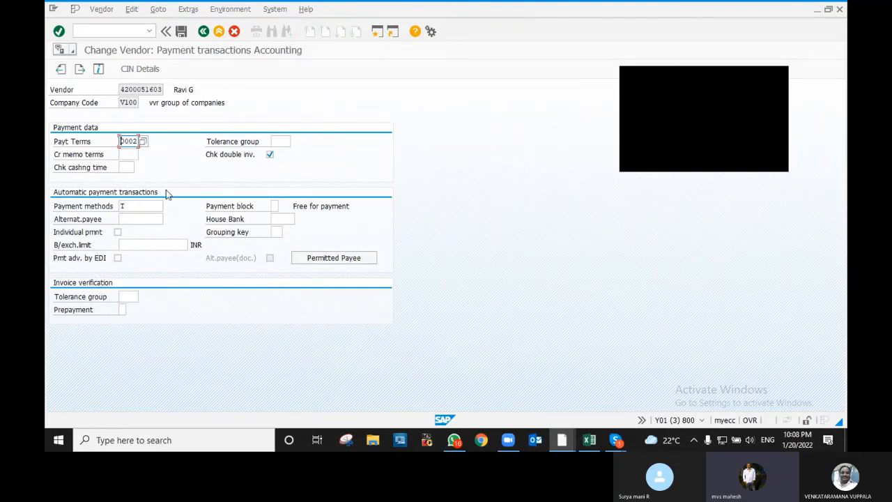
pyautogui.click(136, 207)
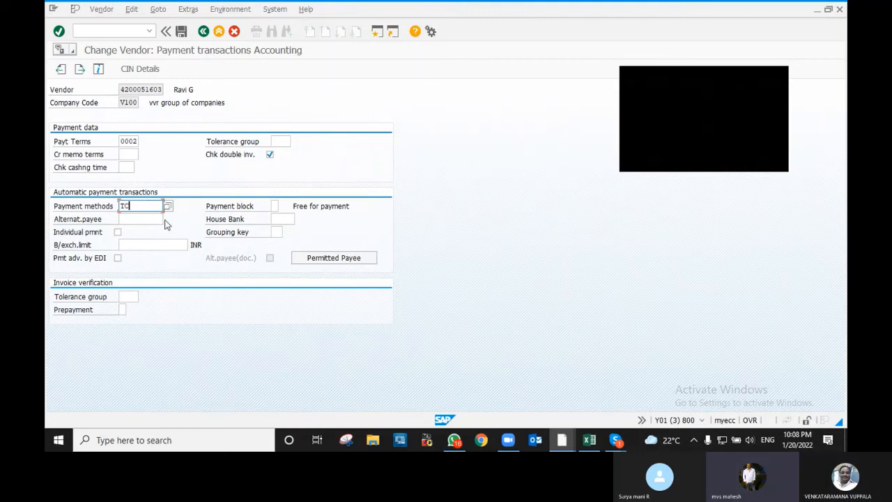
pyautogui.press('Return')
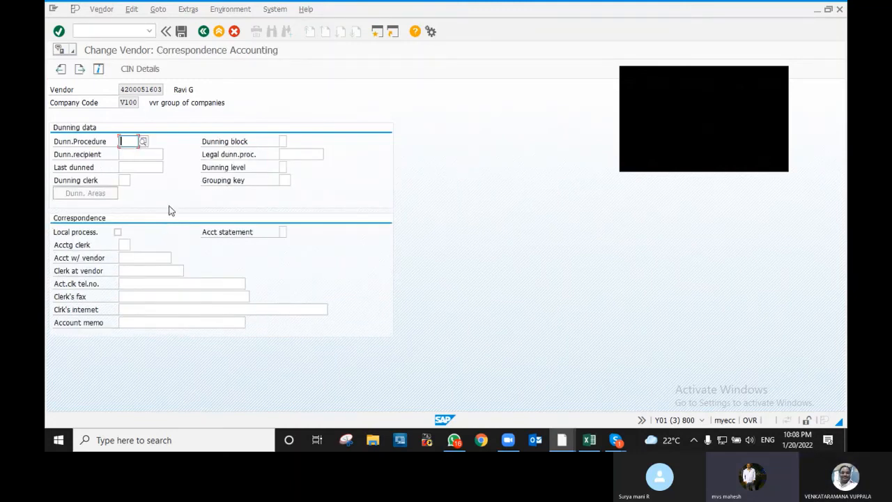
pyautogui.click(61, 69)
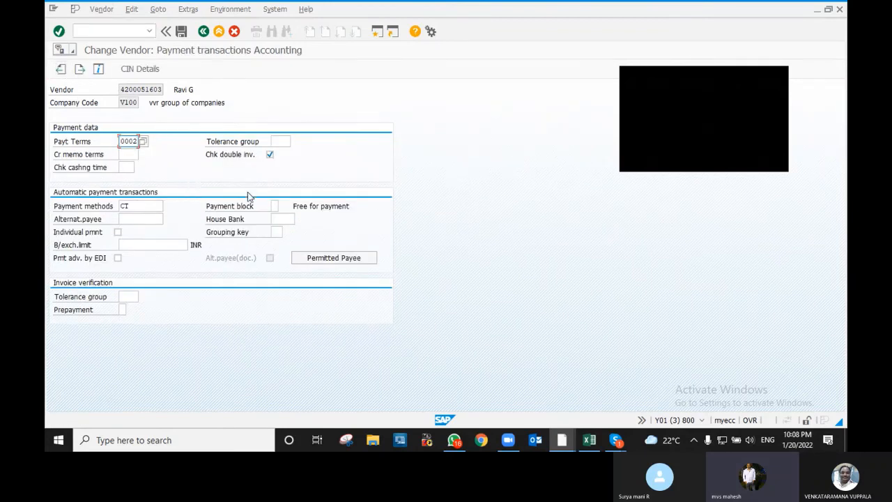
pyautogui.click(183, 32)
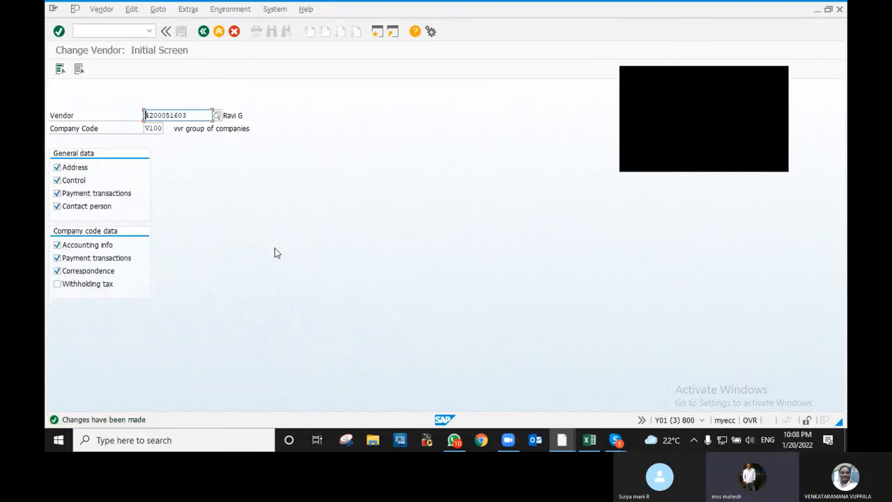
# - Switch to the Edit Payment Proposal window and go back to the 20.01.2022 WEEK1 status
pyautogui.hotkey('alt', 'Tab')
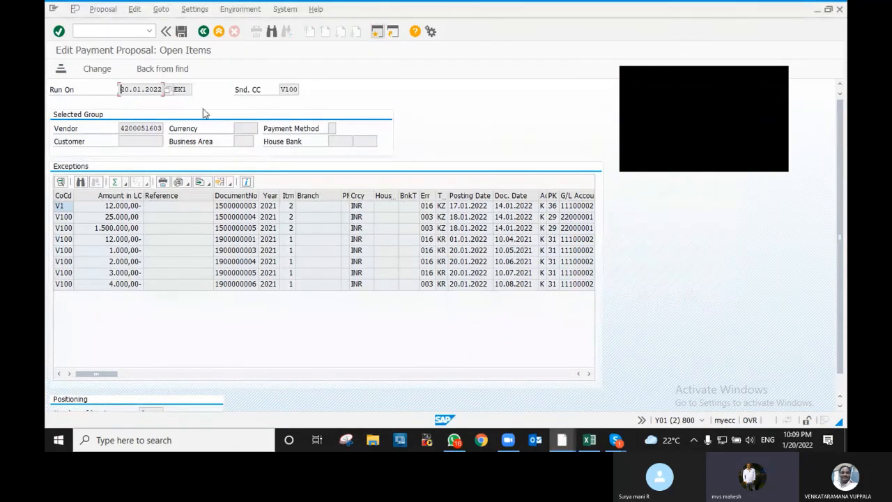
pyautogui.click(203, 32)
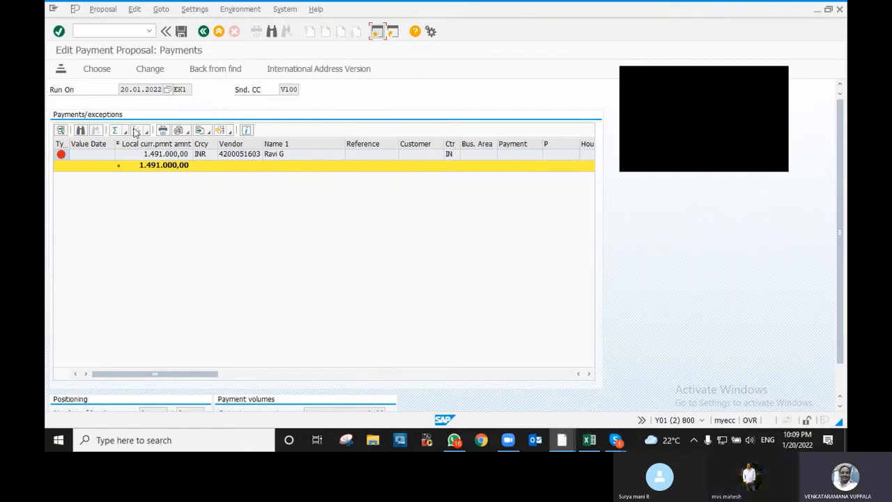
pyautogui.click(202, 32)
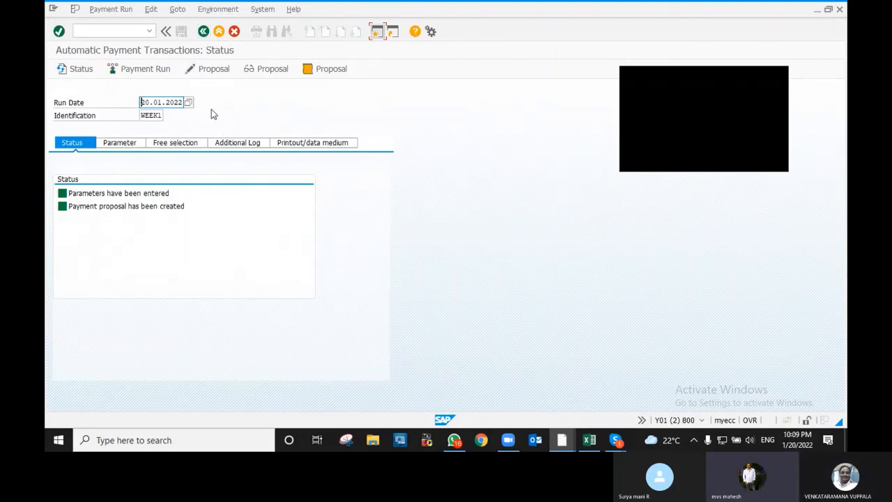
# - Delete the existing WEEK1 payment proposal
pyautogui.click(152, 9)
pyautogui.moveTo(163, 40)
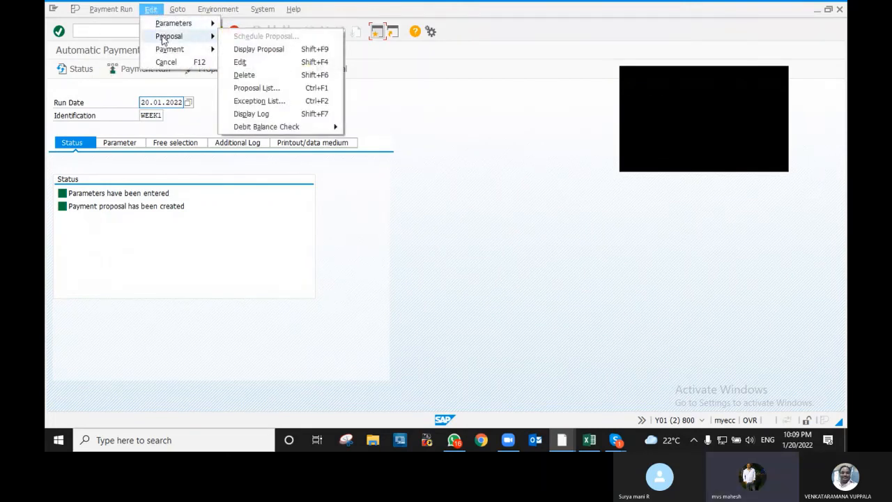
pyautogui.click(257, 75)
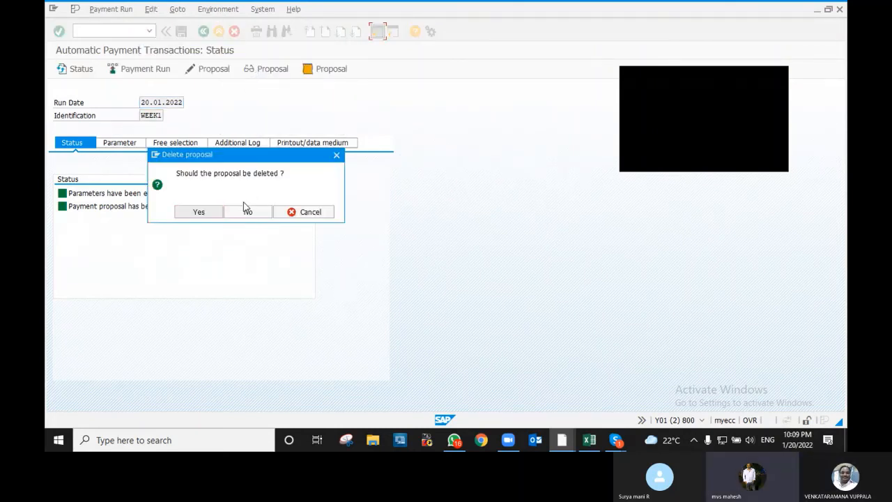
pyautogui.click(199, 212)
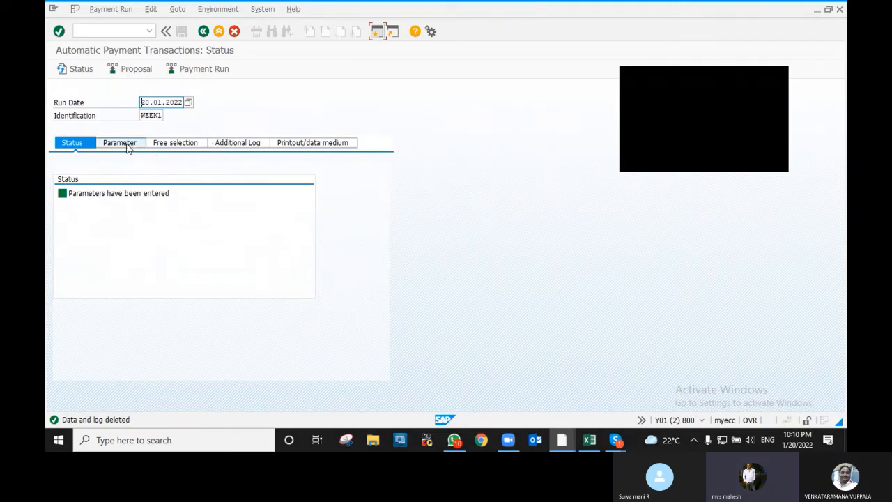
# - Schedule a new proposal to start immediately and refresh until it is created
pyautogui.click(137, 70)
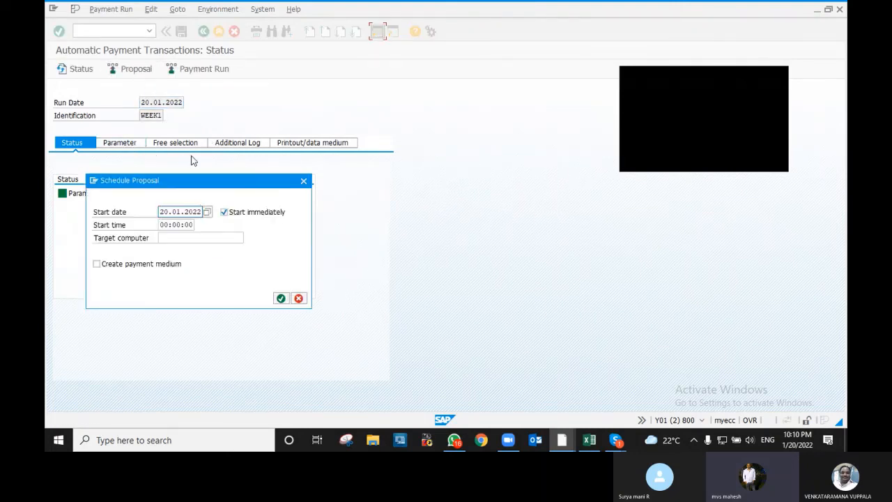
pyautogui.click(280, 299)
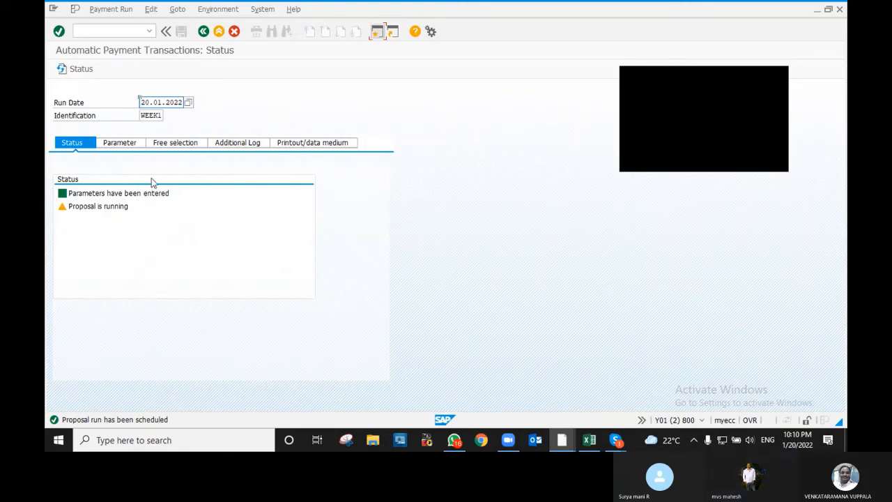
pyautogui.press('Return')
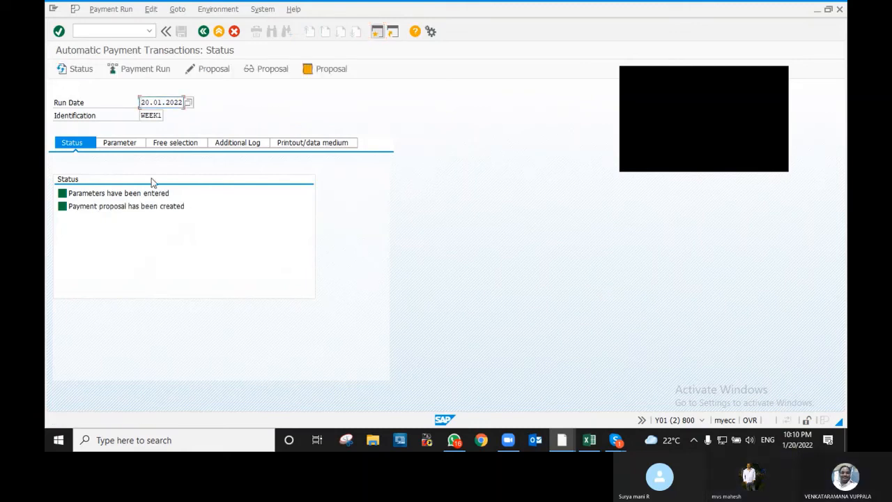
pyautogui.click(138, 145)
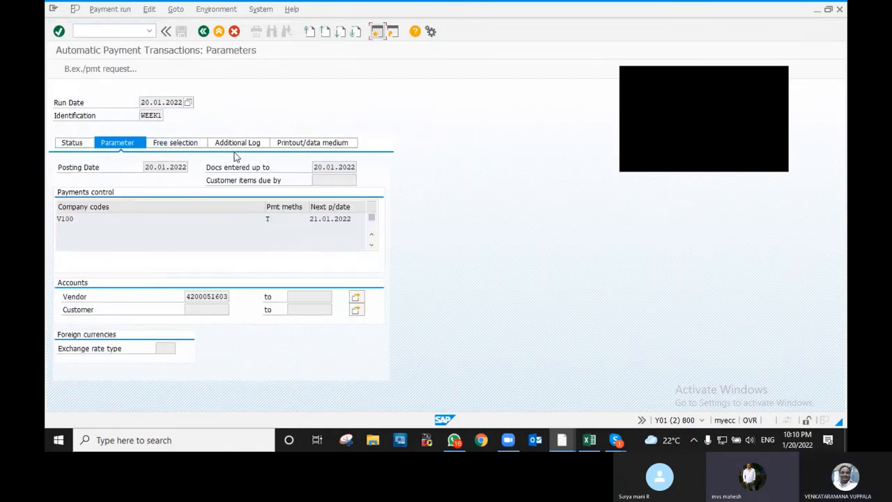
# - Edit the recreated proposal for all accounting clerks and show the vendor payment's open items
pyautogui.click(71, 143)
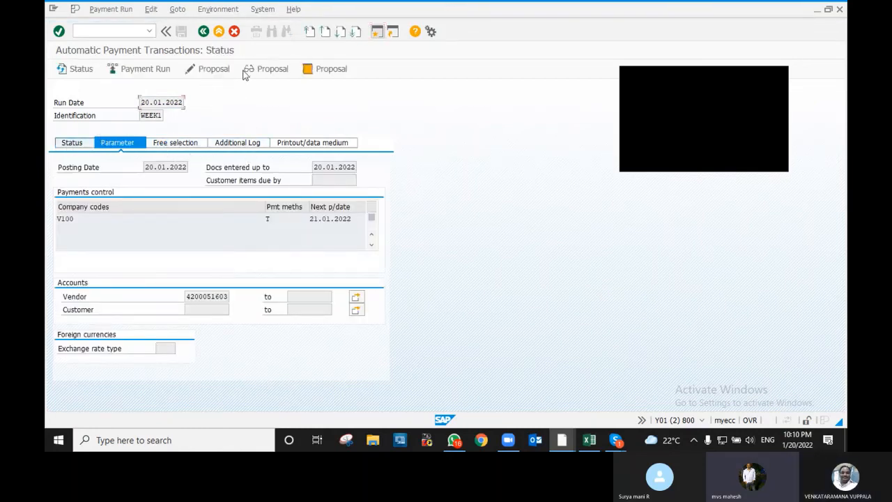
pyautogui.click(206, 69)
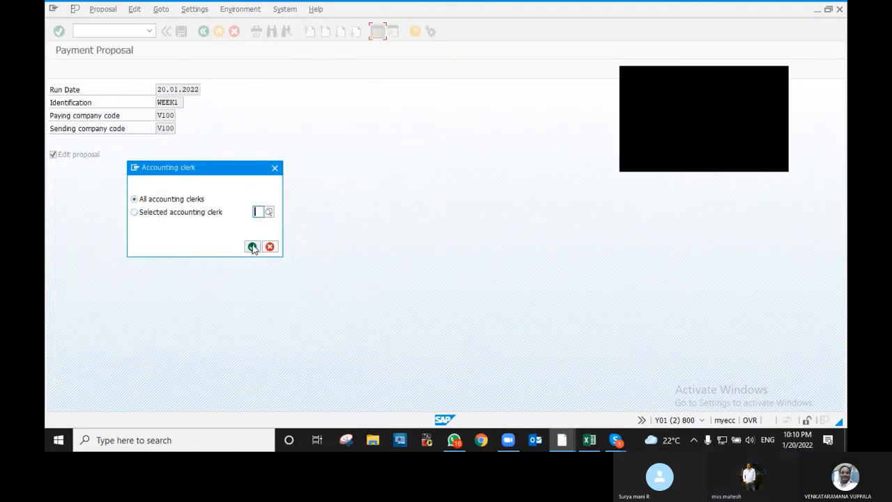
pyautogui.click(253, 246)
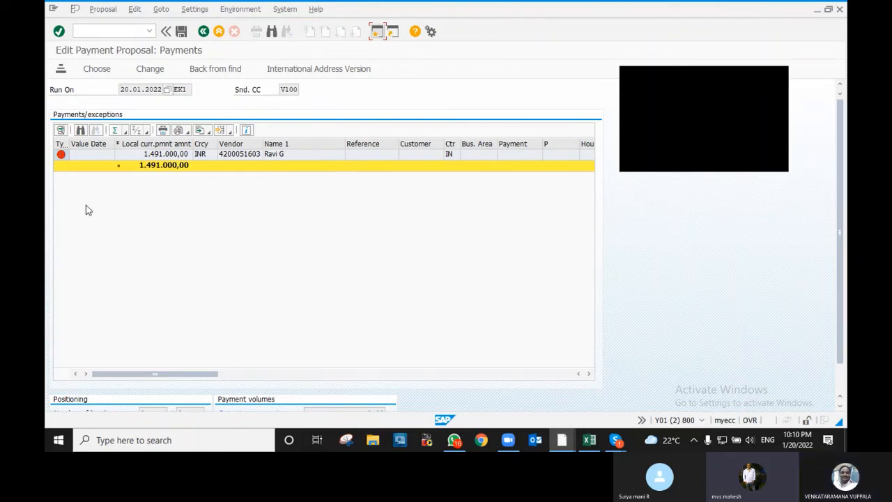
pyautogui.click(144, 155)
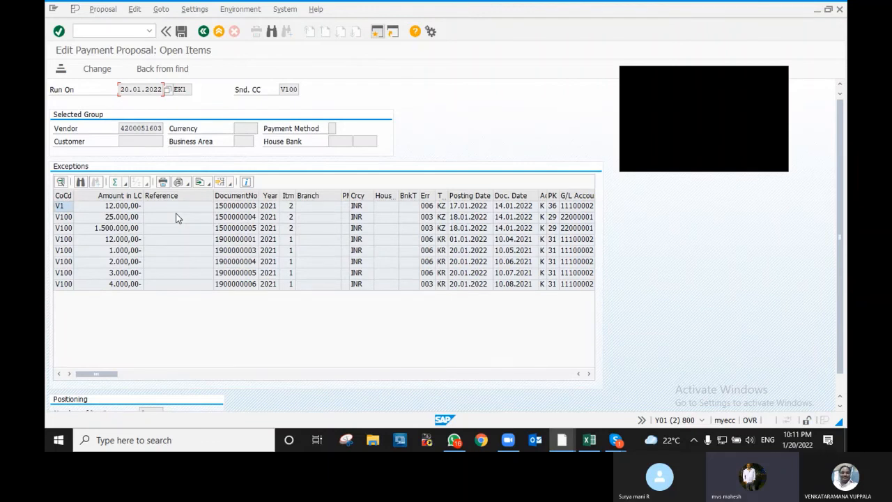
pyautogui.doubleClick(121, 285)
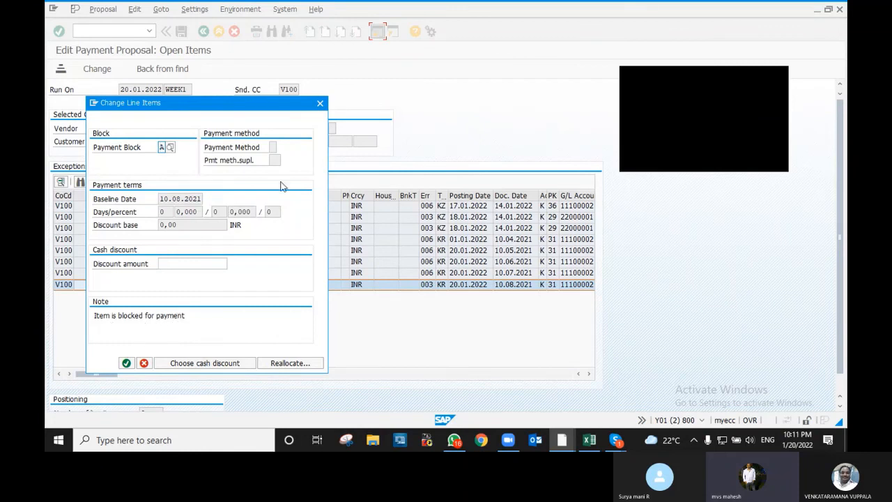
pyautogui.click(320, 105)
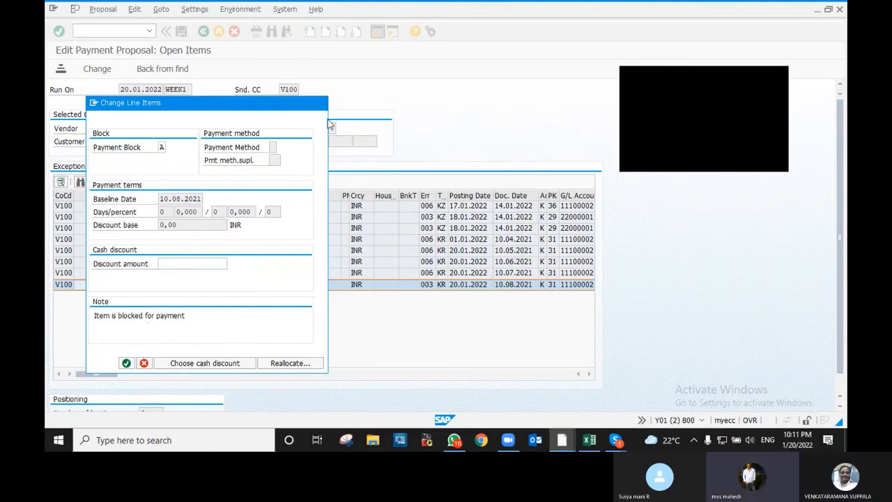
pyautogui.click(144, 363)
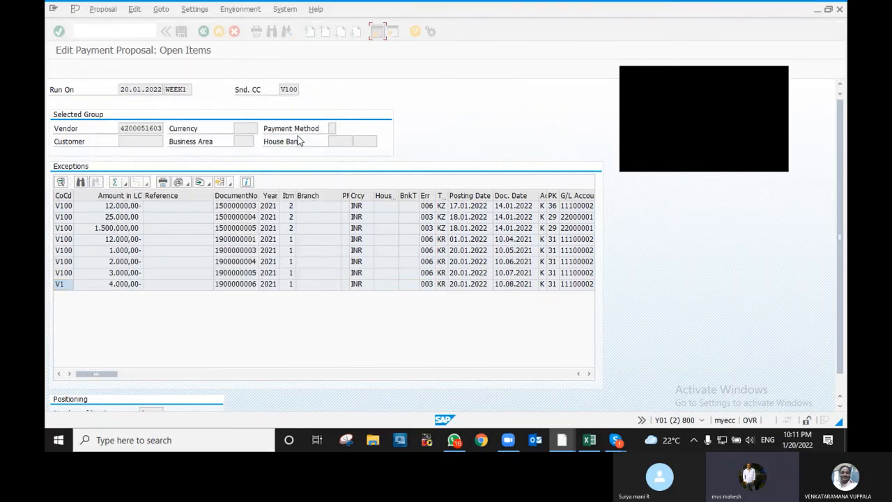
pyautogui.click(118, 275)
pyautogui.doubleClick(117, 275)
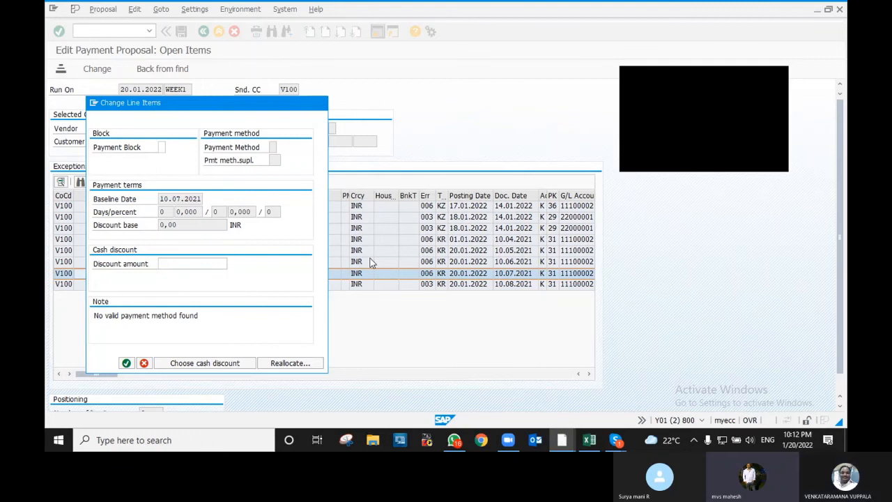
pyautogui.click(288, 367)
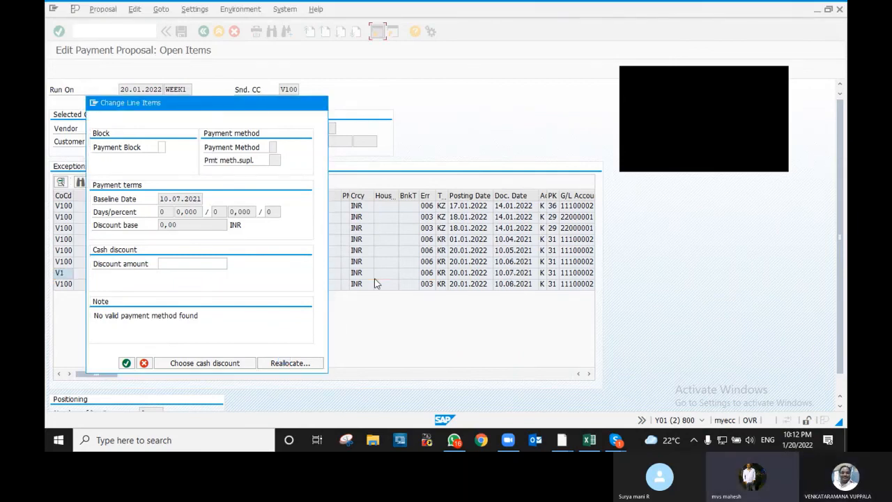
pyautogui.doubleClick(130, 275)
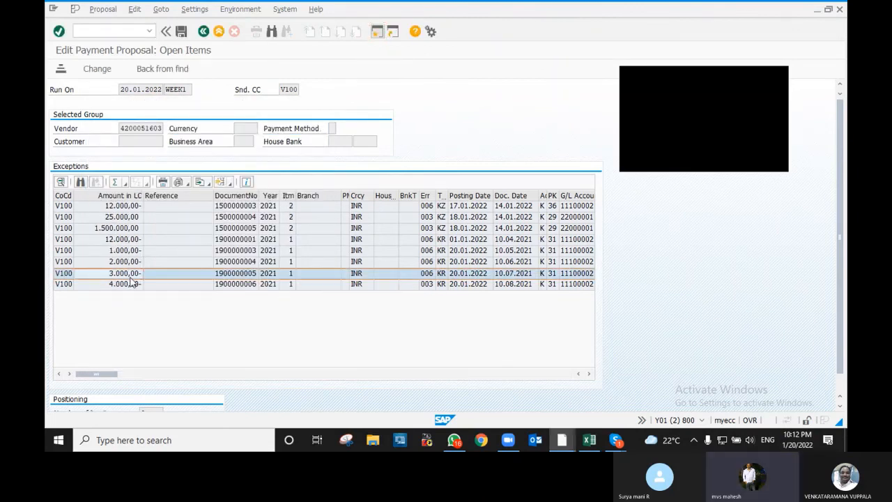
pyautogui.click(285, 366)
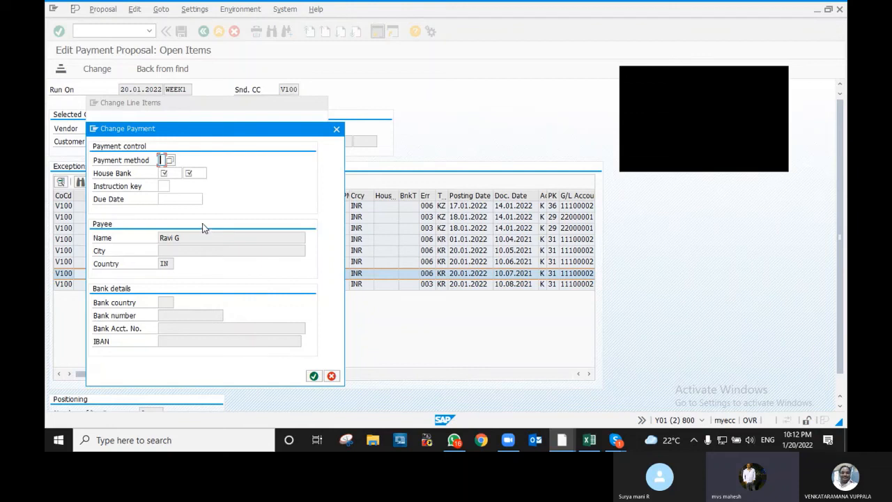
pyautogui.write('I')
pyautogui.click(177, 174)
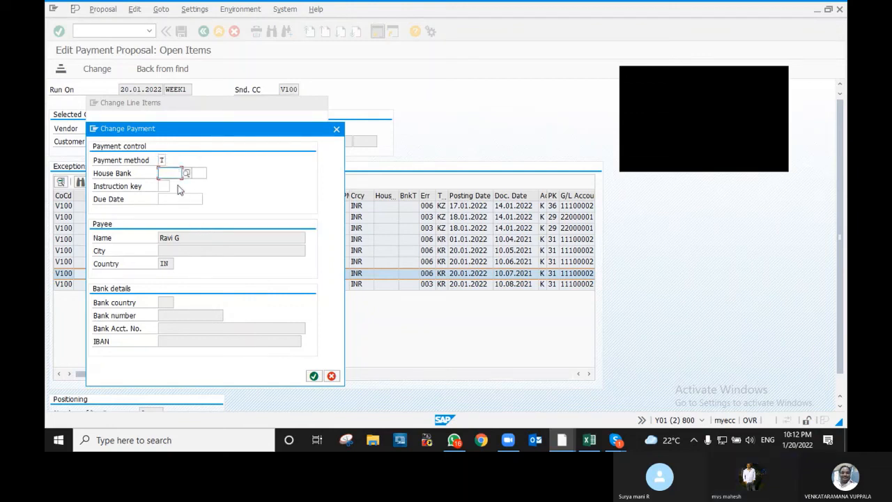
pyautogui.write('SBI')
pyautogui.press('Tab')
pyautogui.press('Tab')
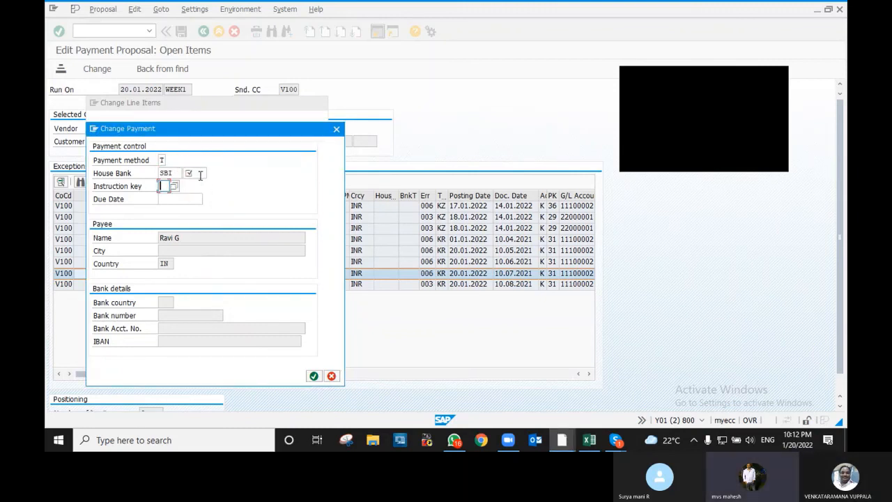
pyautogui.click(196, 173)
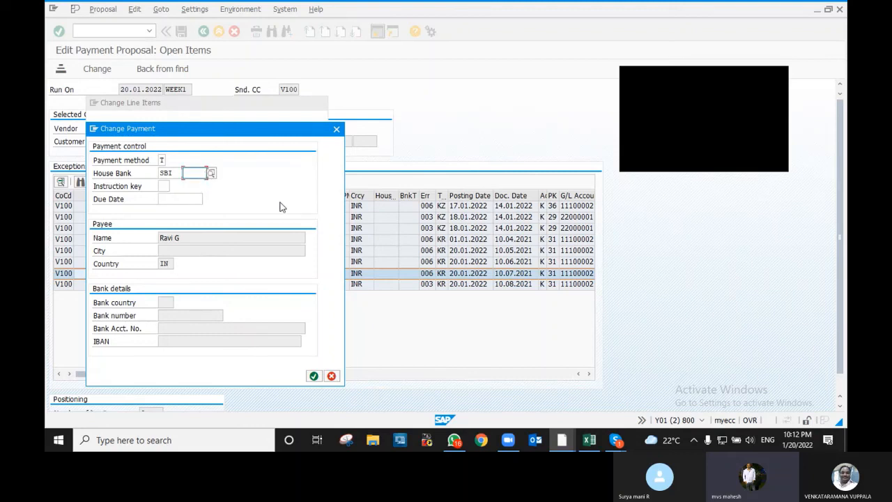
pyautogui.write('11')
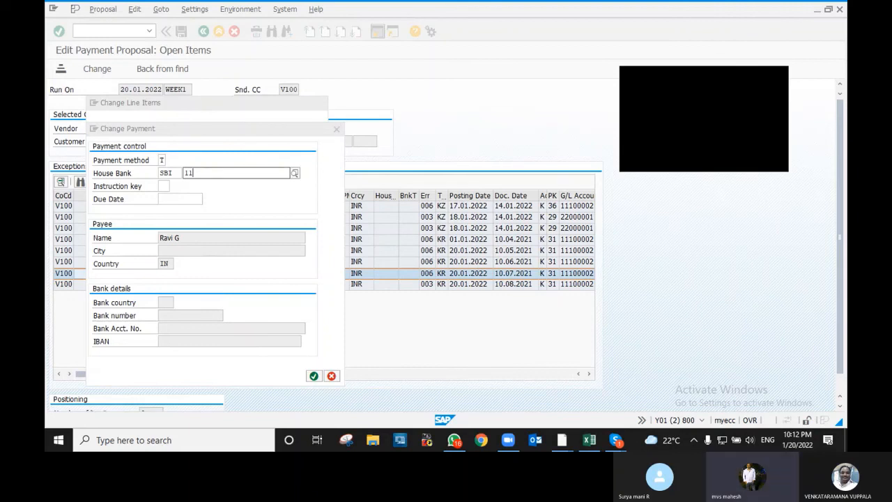
pyautogui.write('52')
pyautogui.click(259, 200)
pyautogui.click(314, 377)
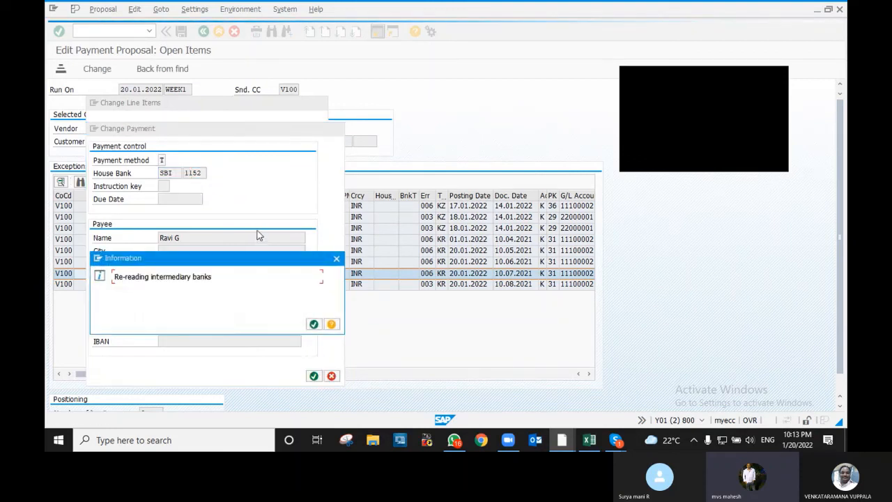
pyautogui.click(314, 326)
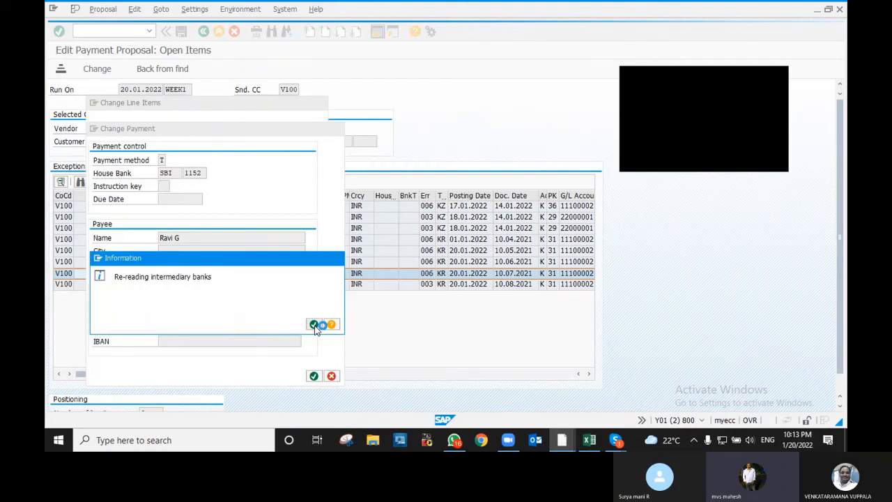
pyautogui.click(314, 325)
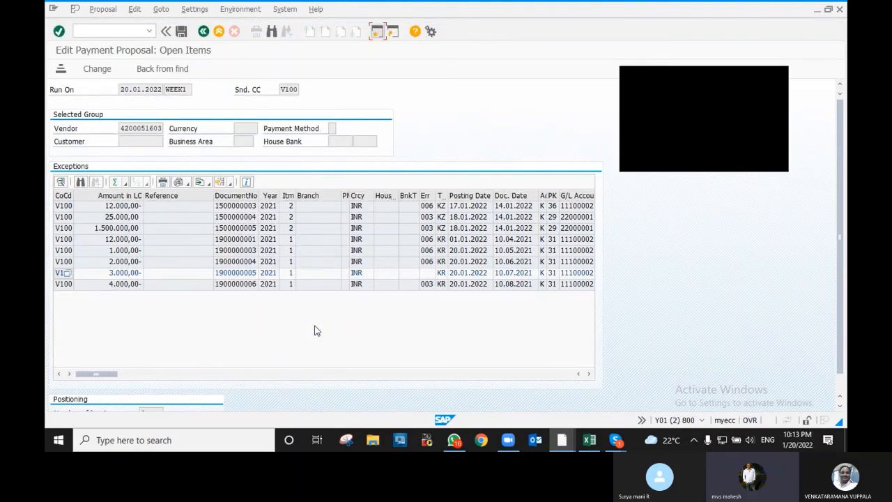
pyautogui.doubleClick(126, 262)
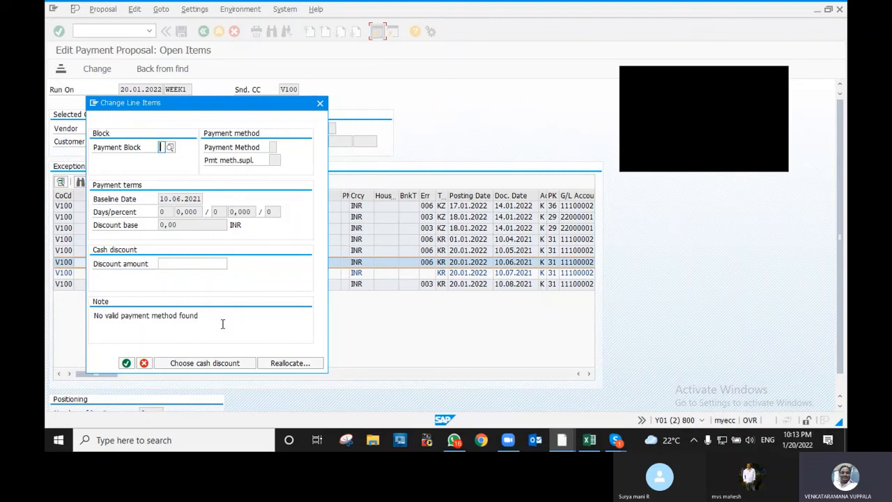
pyautogui.click(291, 365)
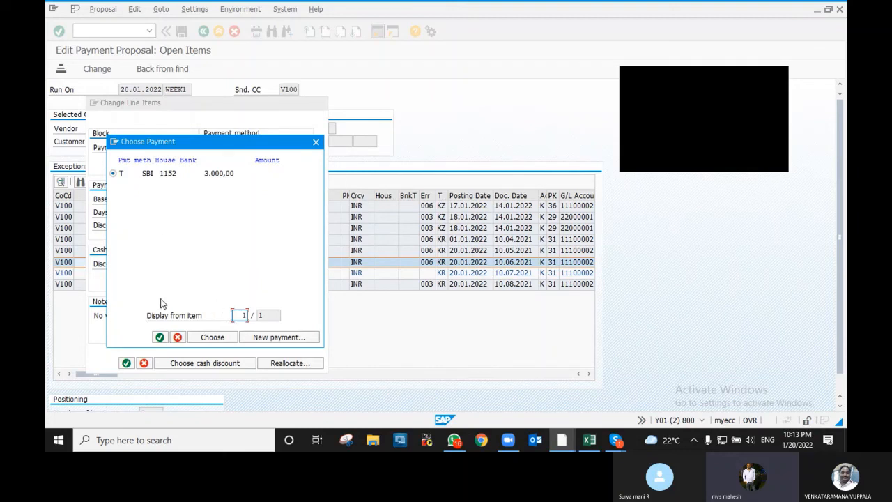
pyautogui.click(213, 340)
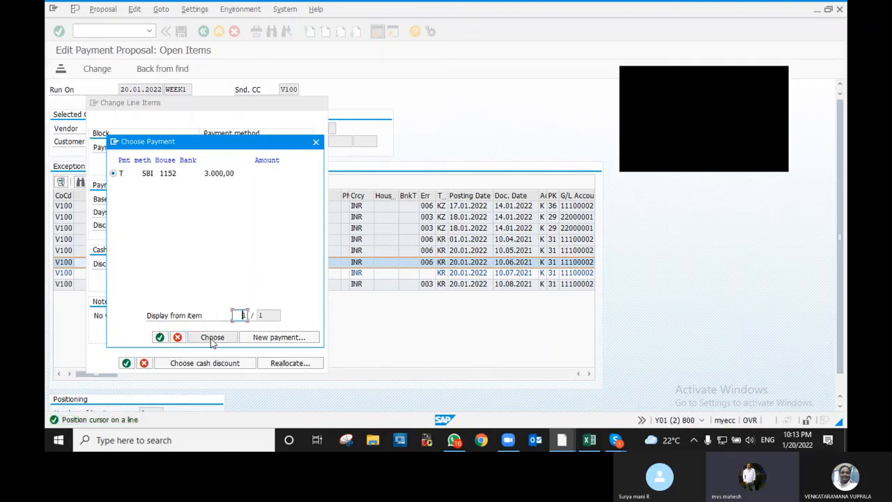
pyautogui.click(222, 340)
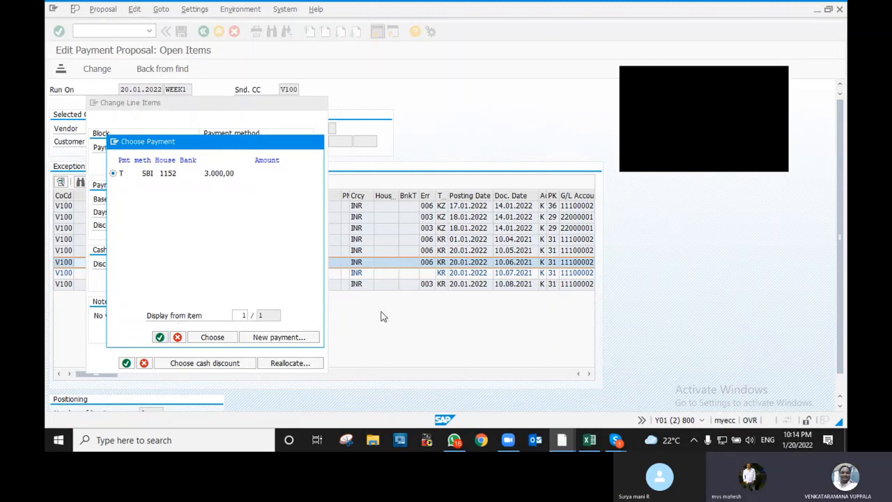
pyautogui.click(160, 337)
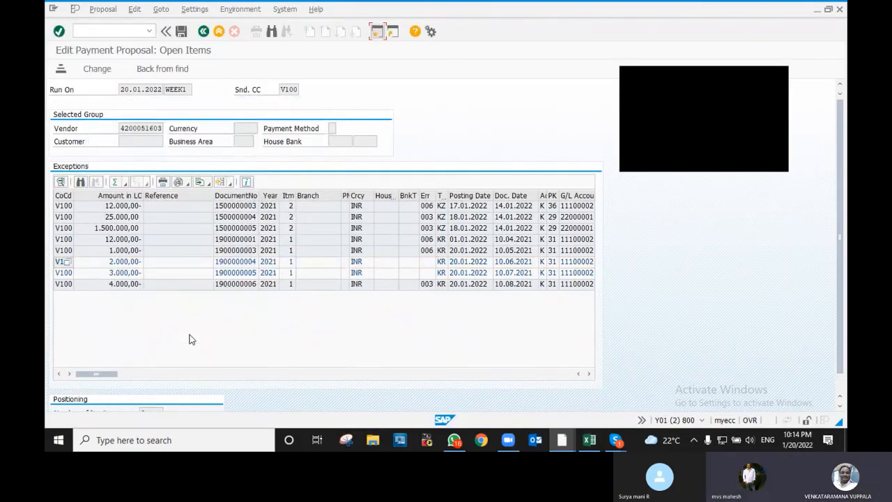
pyautogui.doubleClick(117, 250)
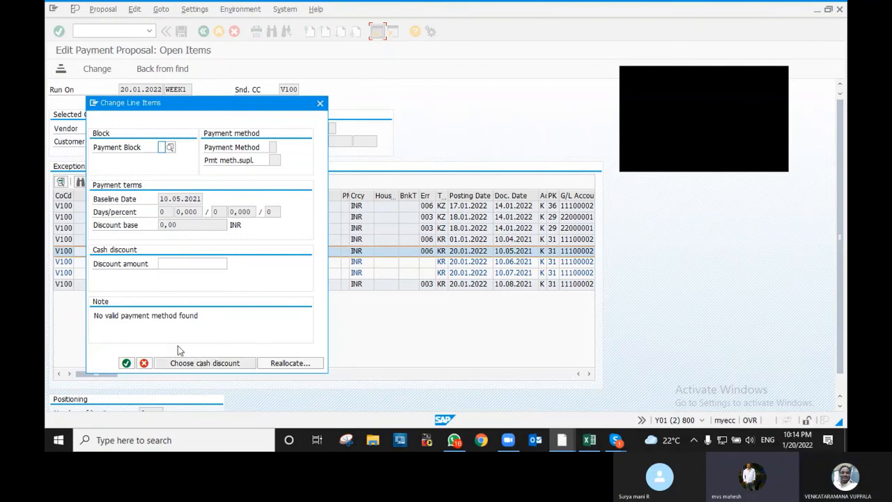
pyautogui.click(291, 363)
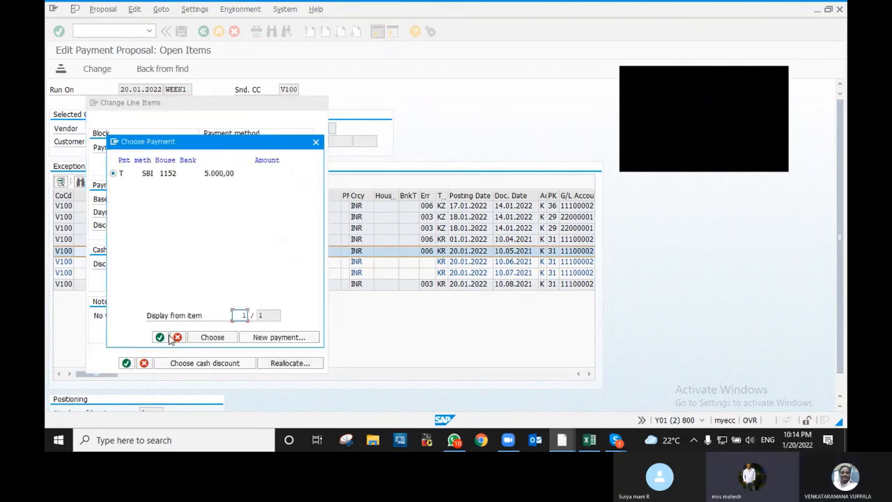
pyautogui.click(213, 338)
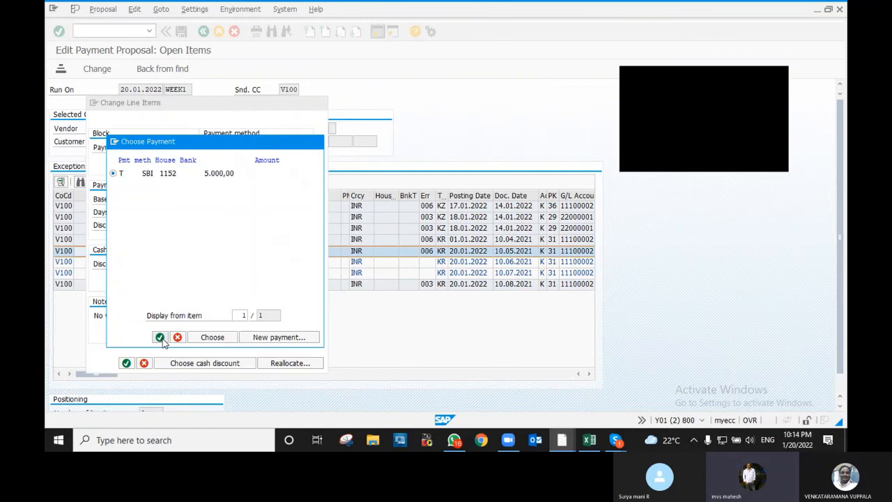
pyautogui.click(159, 337)
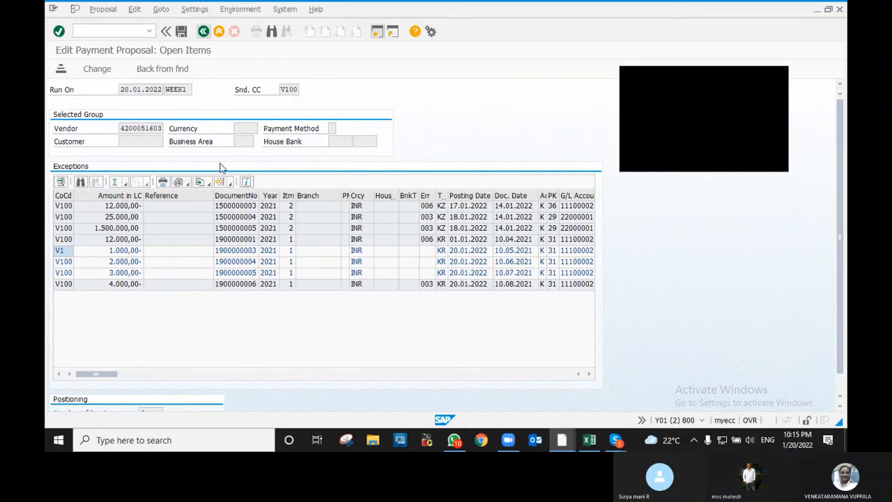
# - Save the proposal edits and go back to Automatic Payment Transactions: Status
pyautogui.click(182, 34)
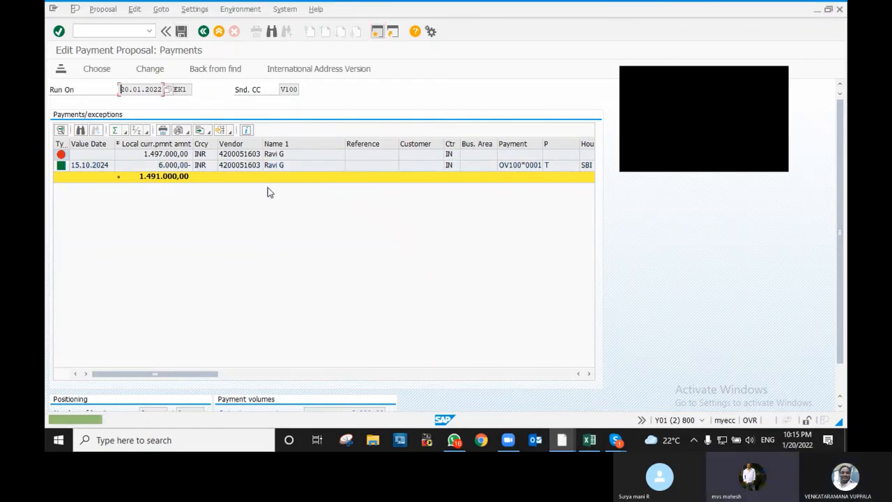
pyautogui.click(200, 35)
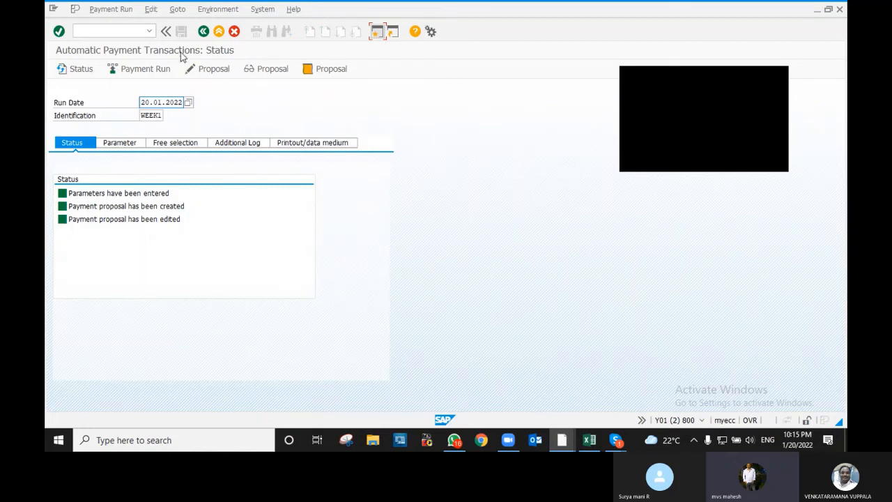
# - Schedule the WEEK1 payment run to start immediately and refresh its status
pyautogui.click(147, 70)
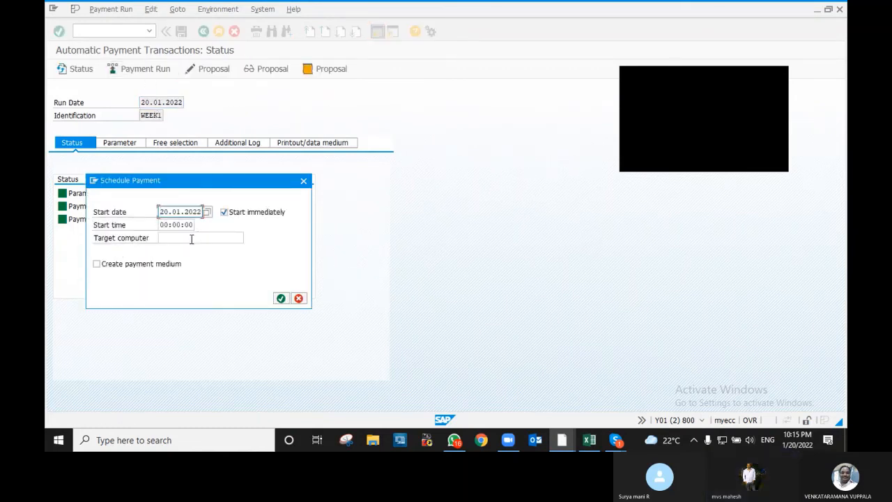
pyautogui.click(280, 298)
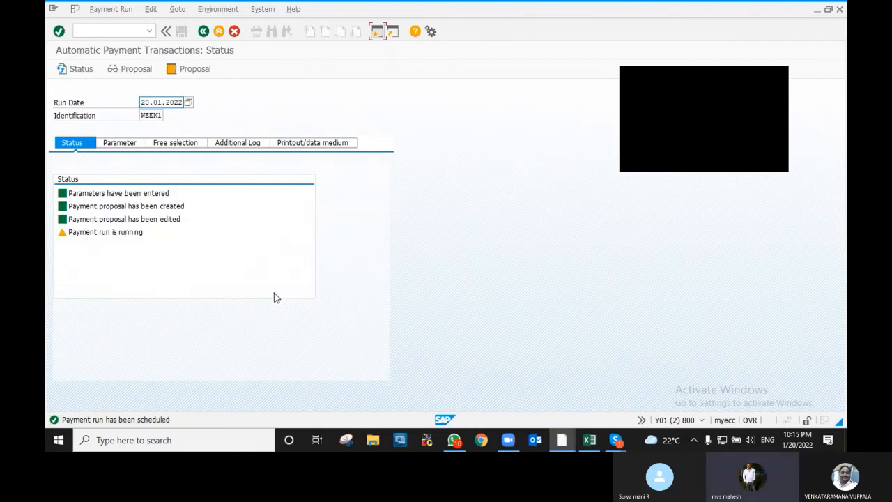
pyautogui.press('Return')
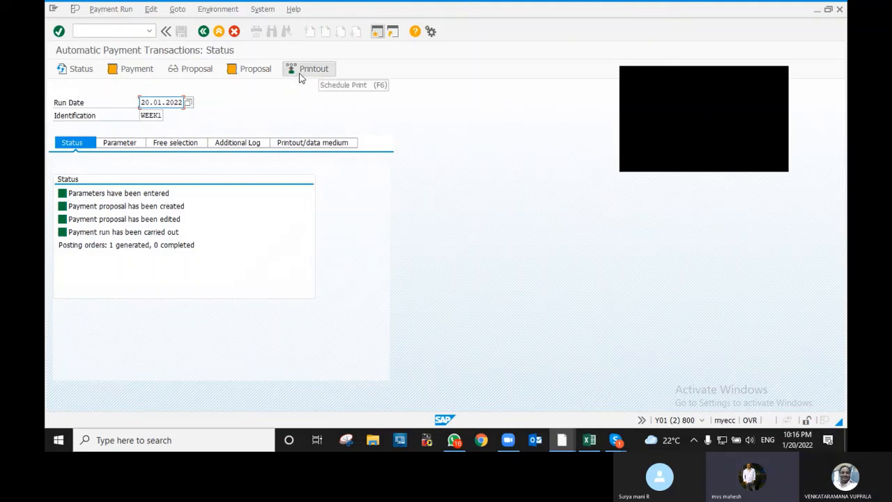
pyautogui.click(131, 69)
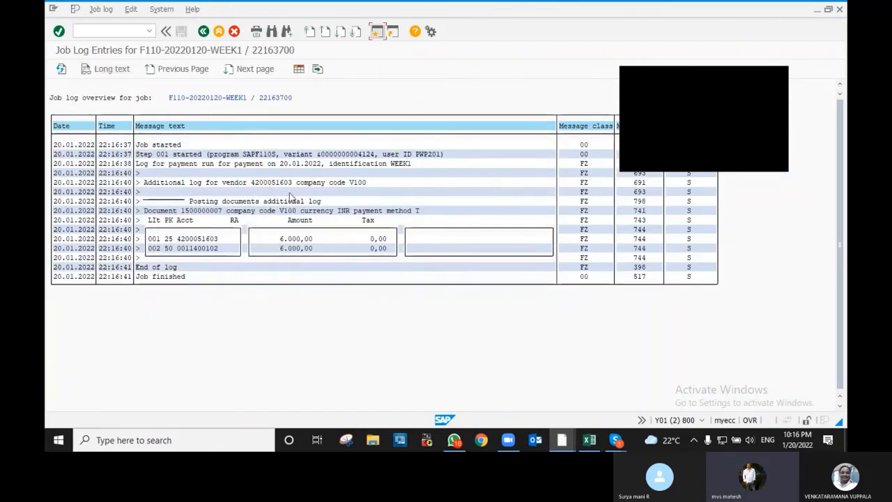
pyautogui.moveTo(701, 78); pyautogui.dragTo(487, 325)
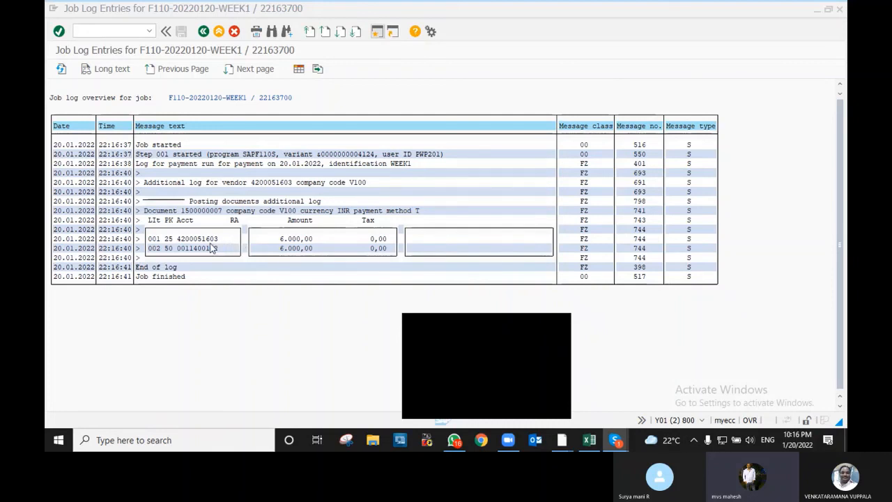
pyautogui.moveTo(182, 210); pyautogui.dragTo(225, 212)
pyautogui.hotkey('ctrl', 'c')
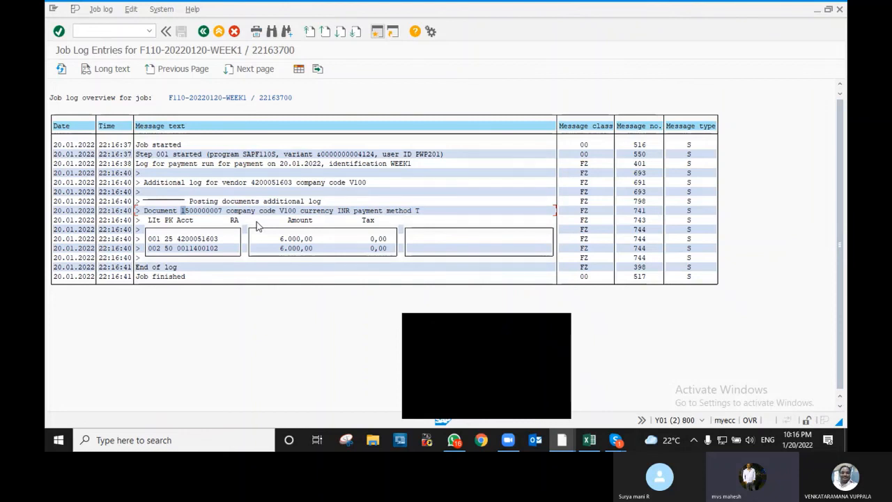
pyautogui.click(375, 35)
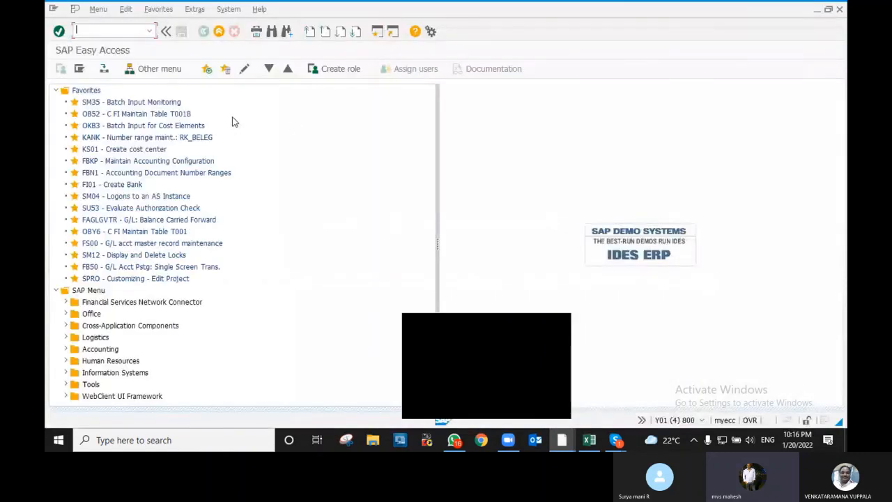
pyautogui.write('FB03')
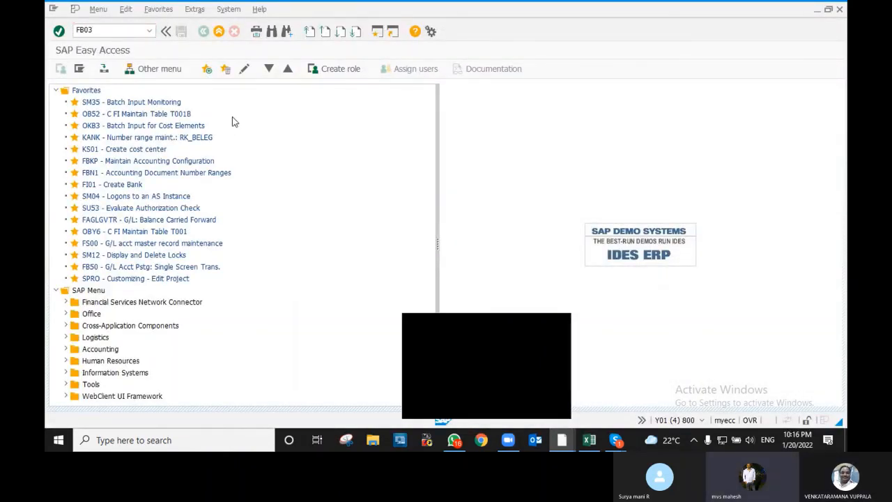
pyautogui.press('Return')
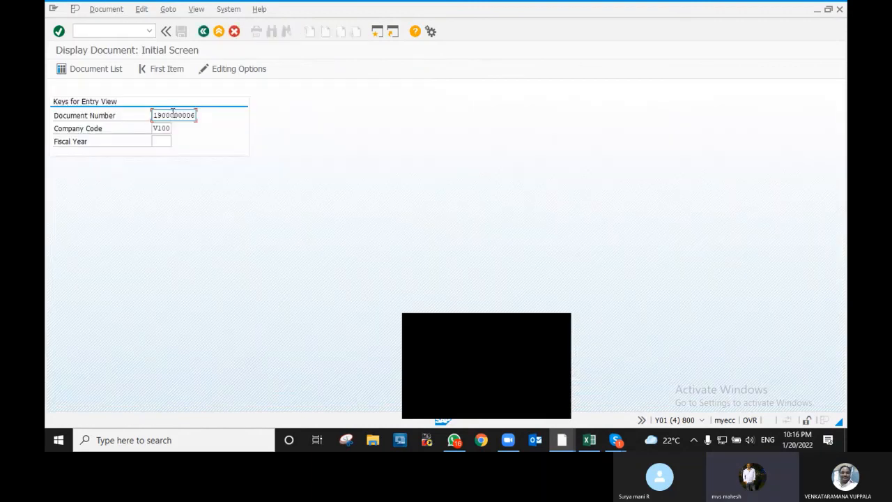
pyautogui.hotkey('shift', 'End')
pyautogui.write('1500000007')
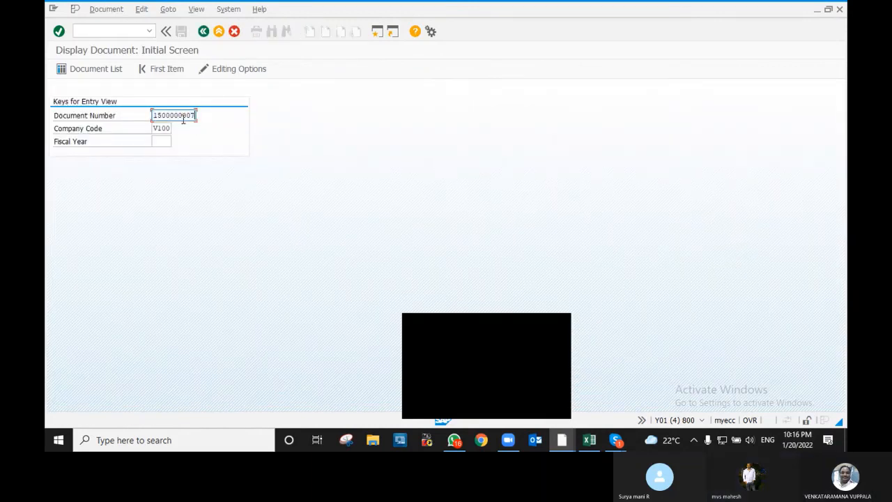
pyautogui.press('Return')
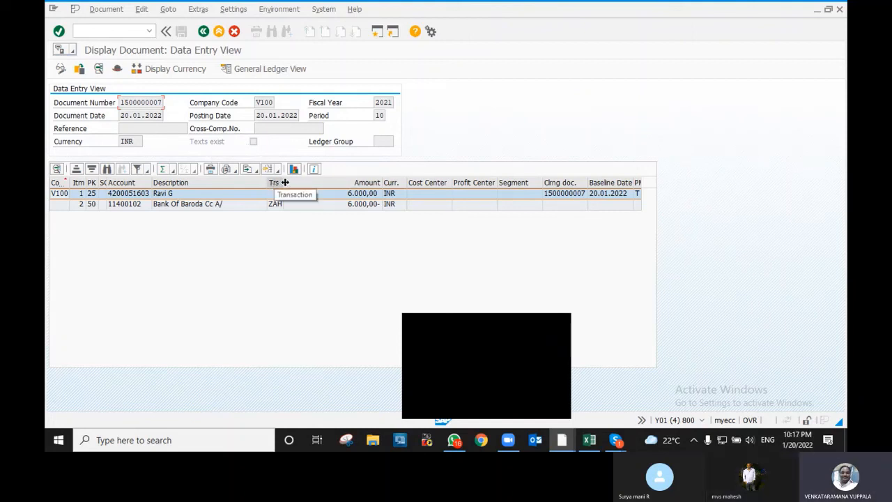
# - Widen the columns to inspect the vendor and bank lines, then return to the payment log window
pyautogui.moveTo(286, 185); pyautogui.dragTo(312, 186)
pyautogui.click(281, 205)
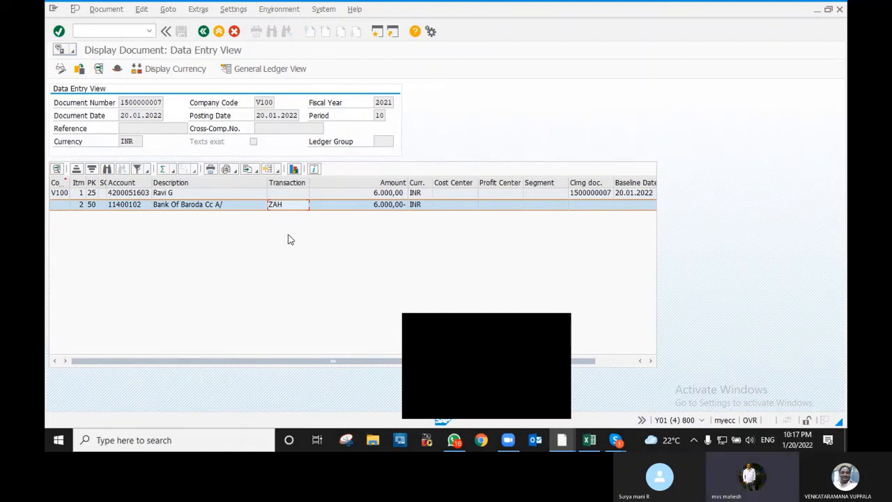
pyautogui.click(108, 183)
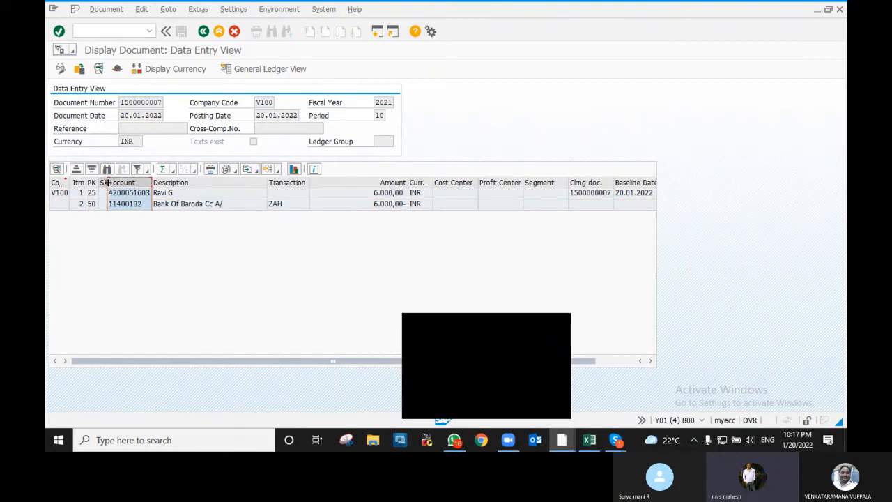
pyautogui.moveTo(108, 182); pyautogui.dragTo(123, 183)
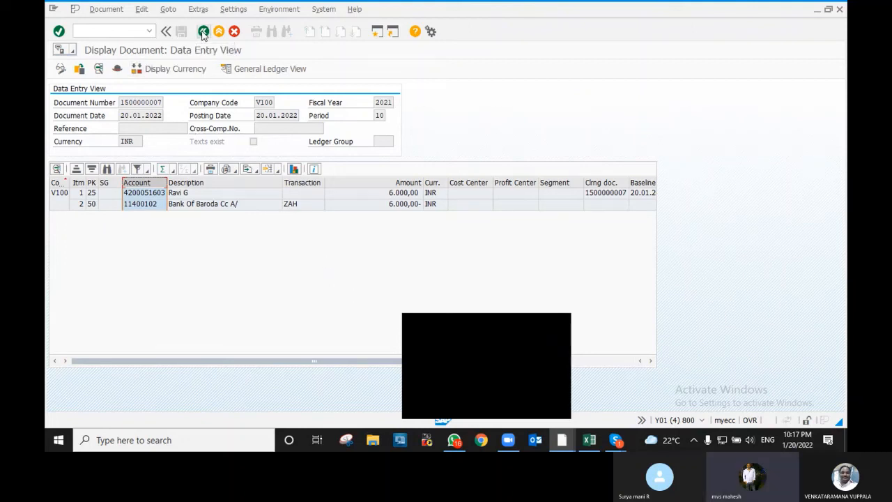
pyautogui.hotkey('alt', 'Tab')
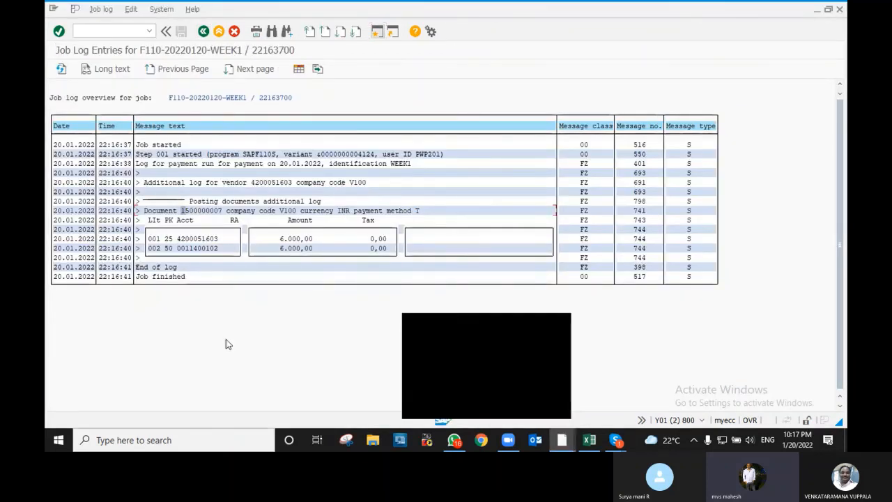